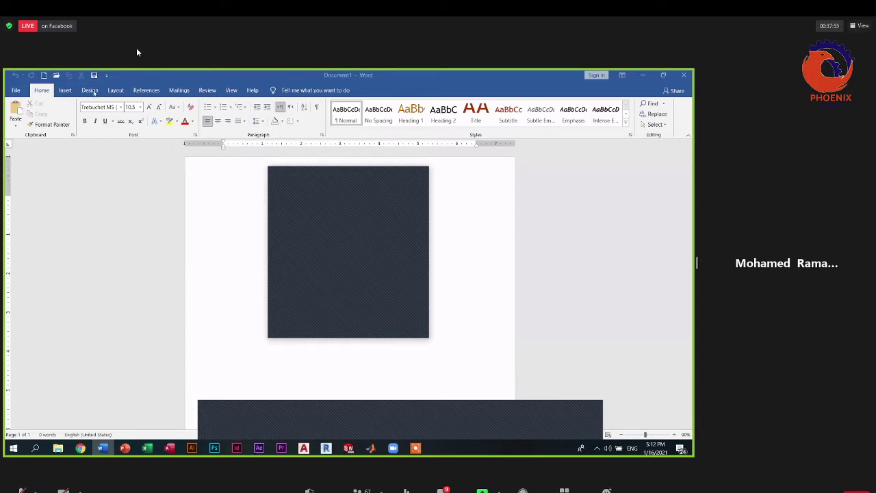
Try a Box page border for the whole document, then cancel without applying it.
{"action": "left_click", "coordinate": [91, 90]}
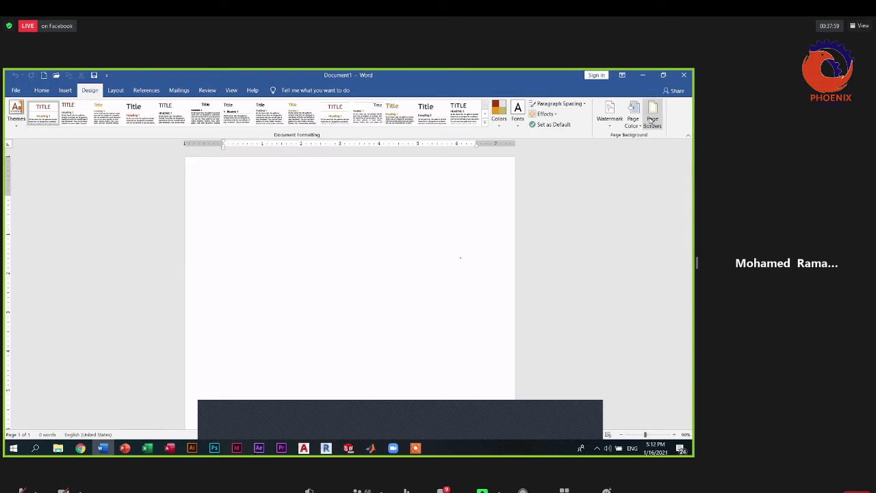
{"action": "left_click", "coordinate": [652, 120]}
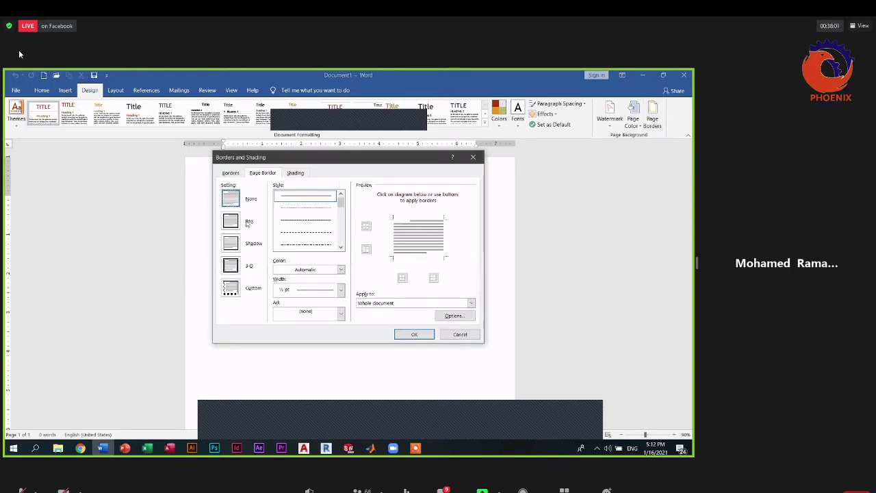
{"action": "left_click", "coordinate": [236, 223]}
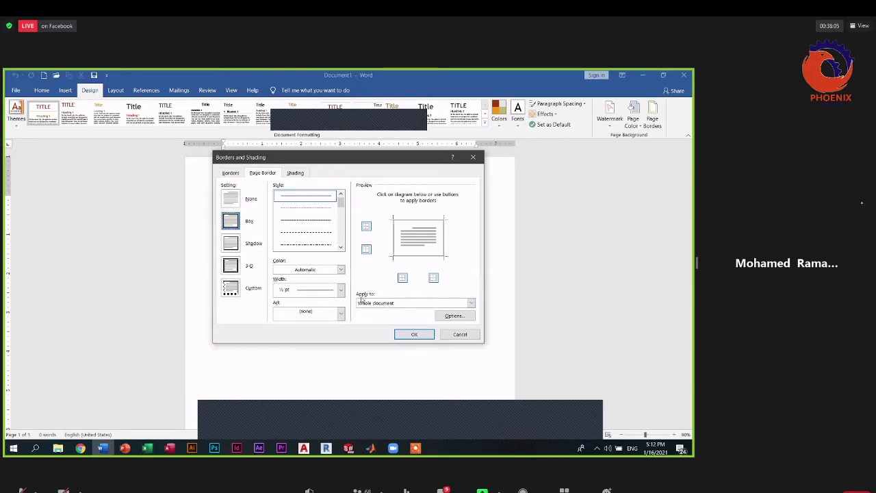
{"action": "left_click", "coordinate": [412, 304]}
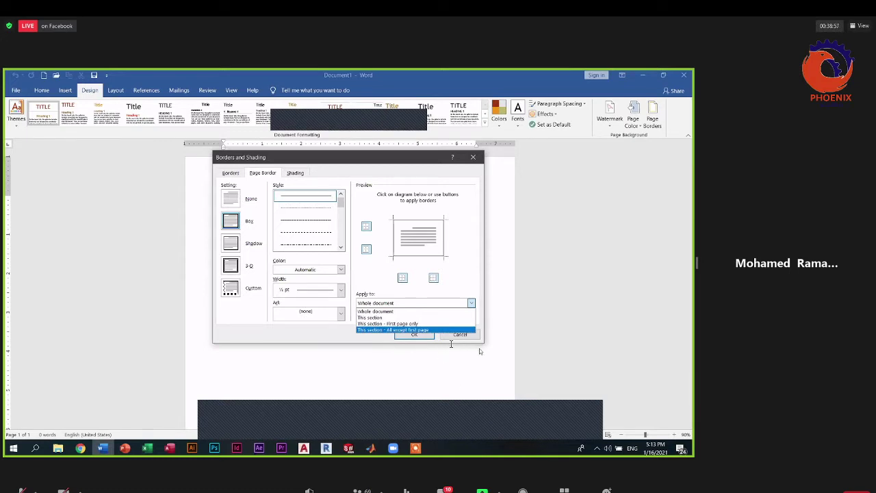
{"action": "key", "text": "Up"}
{"action": "key", "text": "Up"}
{"action": "key", "text": "Up"}
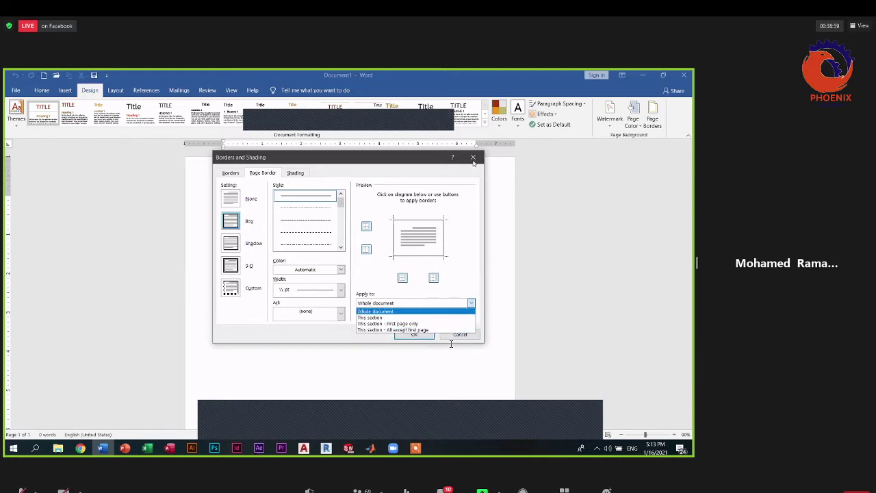
{"action": "key", "text": "Return"}
{"action": "left_click", "coordinate": [458, 334]}
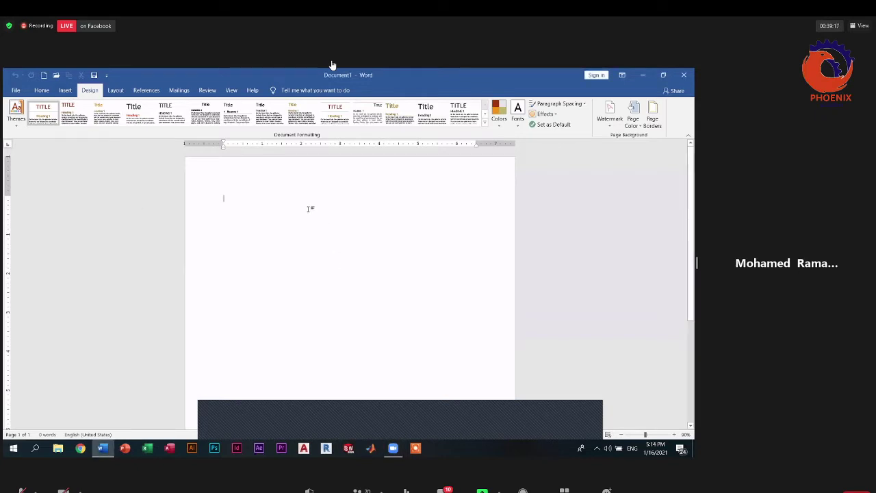
Generate =RAND(10,8) sample paragraphs and scroll down to page 3.
{"action": "type", "text": "=RA"}
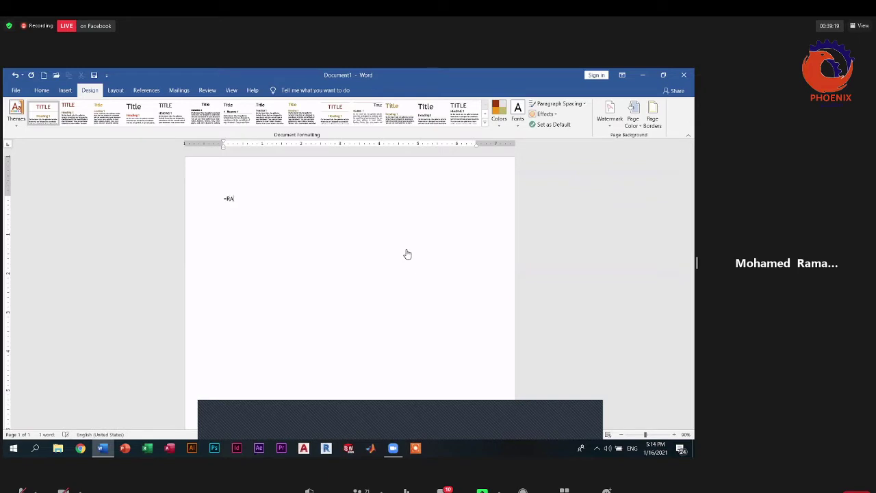
{"action": "type", "text": "ND(10,8"}
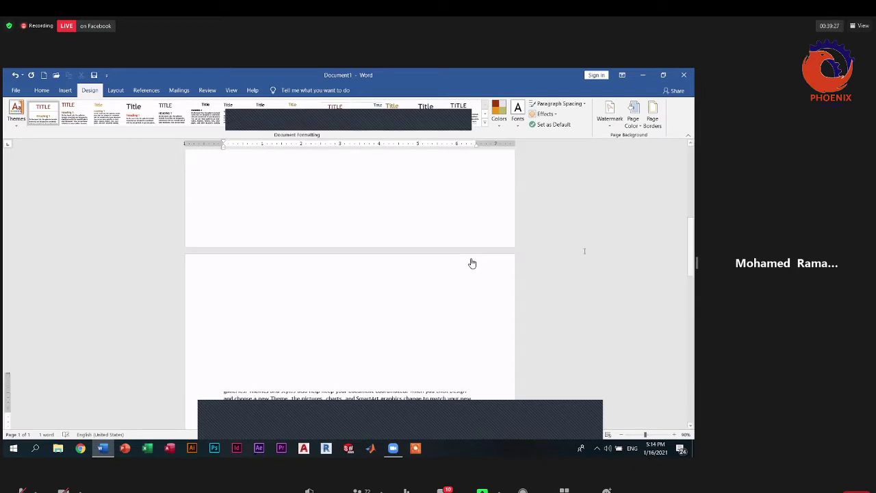
{"action": "scroll", "coordinate": [472, 263], "scroll_direction": "down", "scroll_amount": 4}
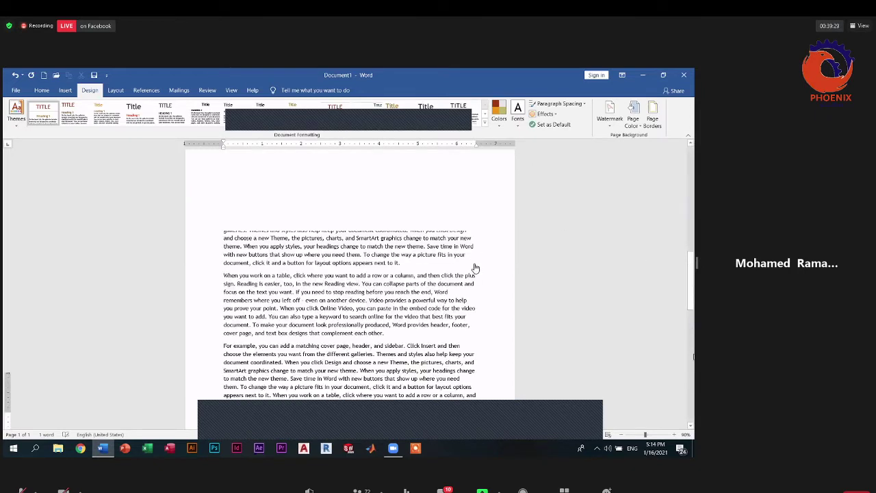
{"action": "scroll", "coordinate": [475, 267], "scroll_direction": "down", "scroll_amount": 2}
{"action": "scroll", "coordinate": [475, 267], "scroll_direction": "down", "scroll_amount": 3}
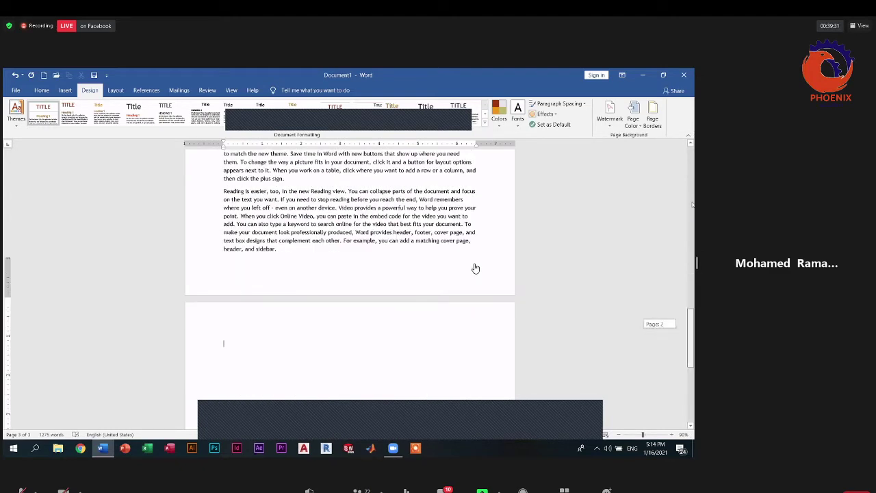
{"action": "scroll", "coordinate": [476, 269], "scroll_direction": "up", "scroll_amount": 10}
{"action": "scroll", "coordinate": [476, 268], "scroll_direction": "up", "scroll_amount": 1}
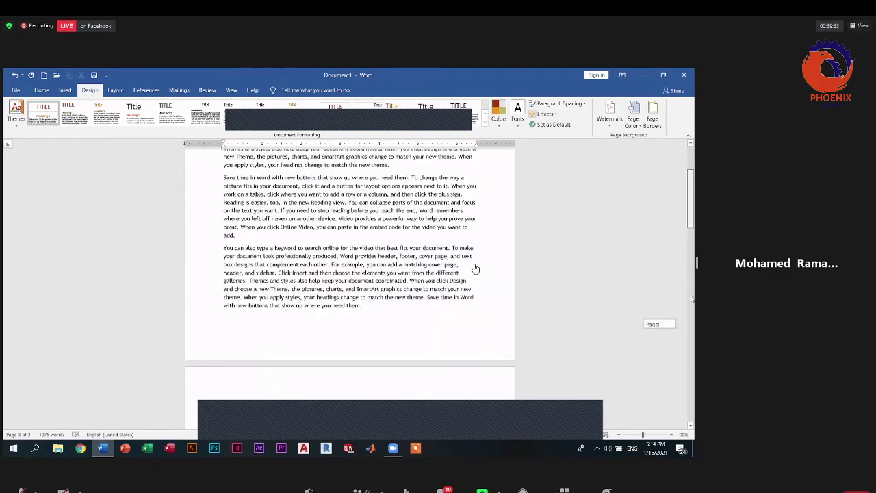
{"action": "scroll", "coordinate": [497, 281], "scroll_direction": "down", "scroll_amount": 2}
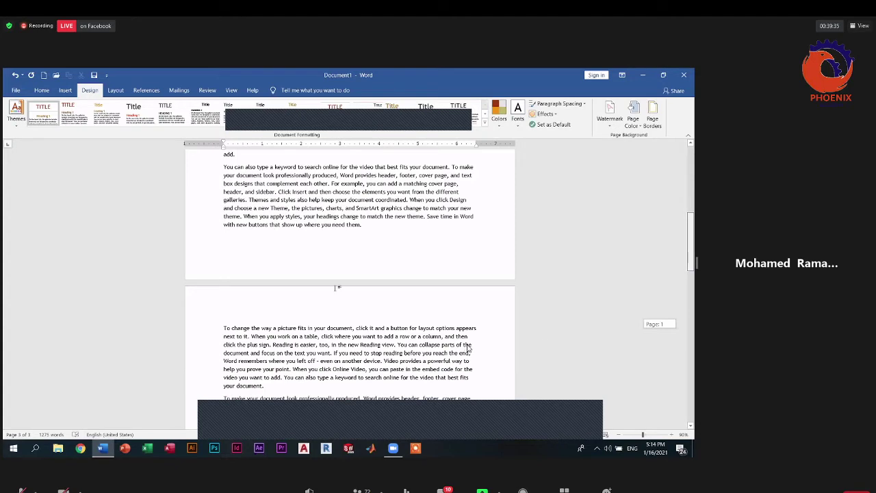
{"action": "scroll", "coordinate": [469, 348], "scroll_direction": "down", "scroll_amount": 6}
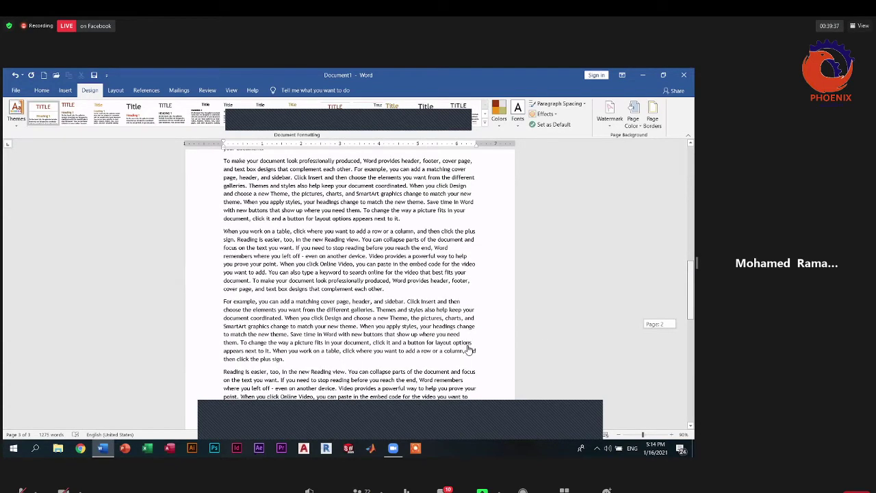
{"action": "scroll", "coordinate": [469, 350], "scroll_direction": "down", "scroll_amount": 8}
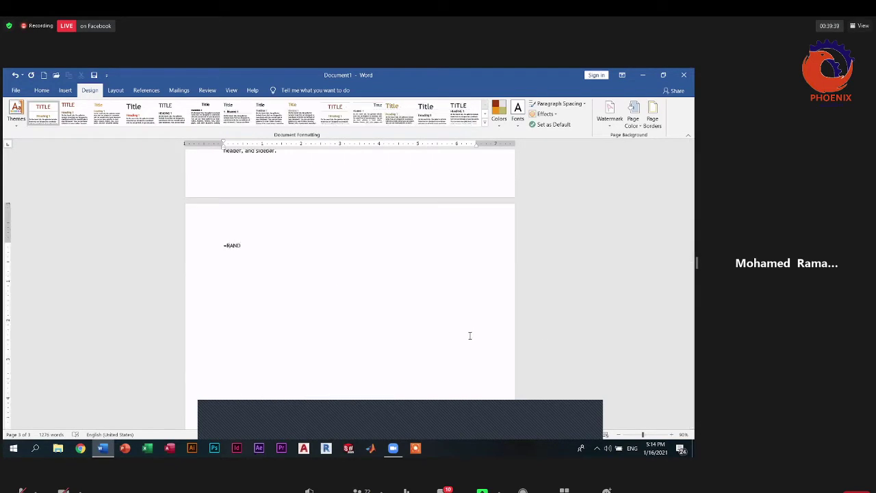
Add four more sample paragraphs on page 3 with =RAND(4,3).
{"action": "type", "text": "(4,3)3)"}
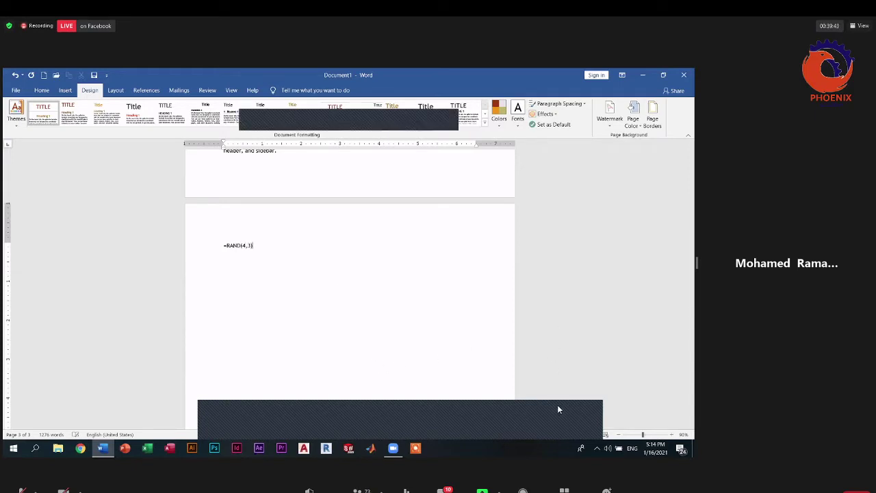
{"action": "key", "text": "Return"}
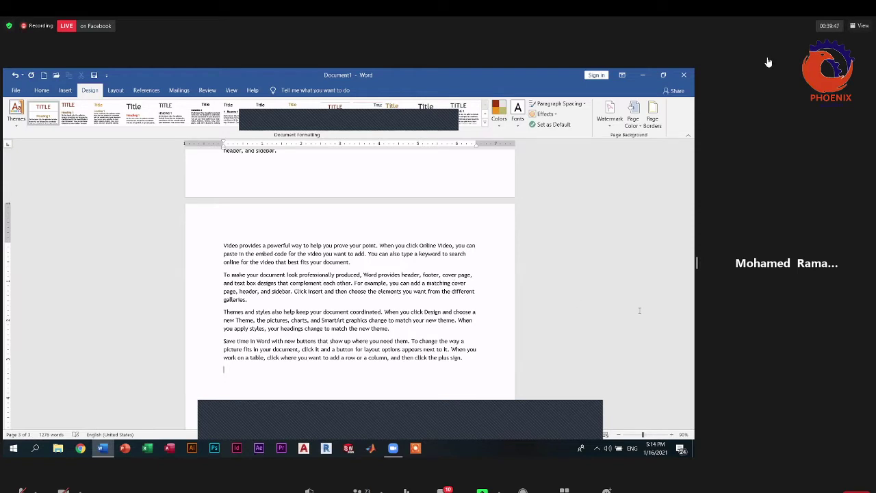
{"action": "left_click_drag", "start_coordinate": [690, 351], "coordinate": [690, 342]}
{"action": "scroll", "coordinate": [274, 248], "scroll_direction": "up", "scroll_amount": 10}
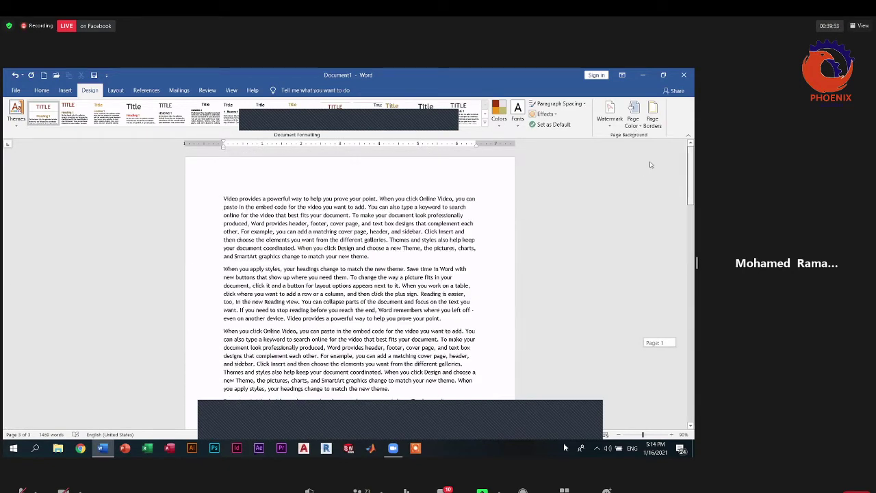
{"action": "scroll", "coordinate": [641, 169], "scroll_direction": "down", "scroll_amount": 1}
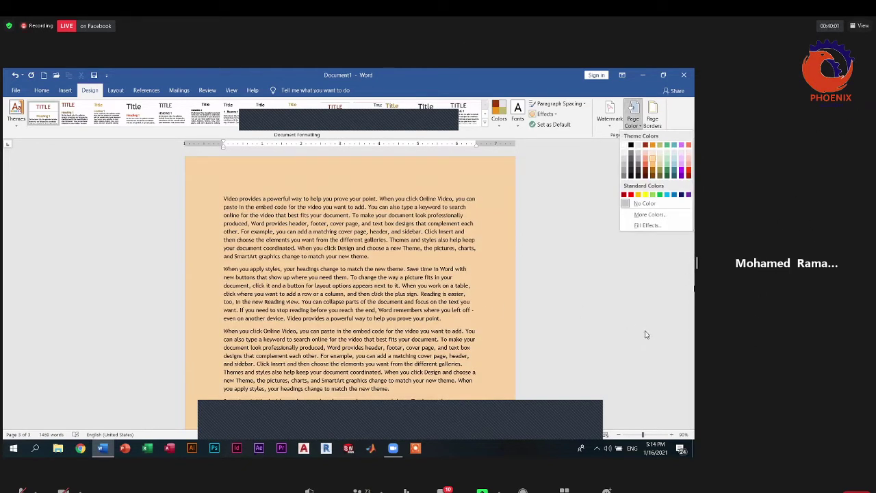
{"action": "left_click_drag", "start_coordinate": [691, 158], "coordinate": [691, 191]}
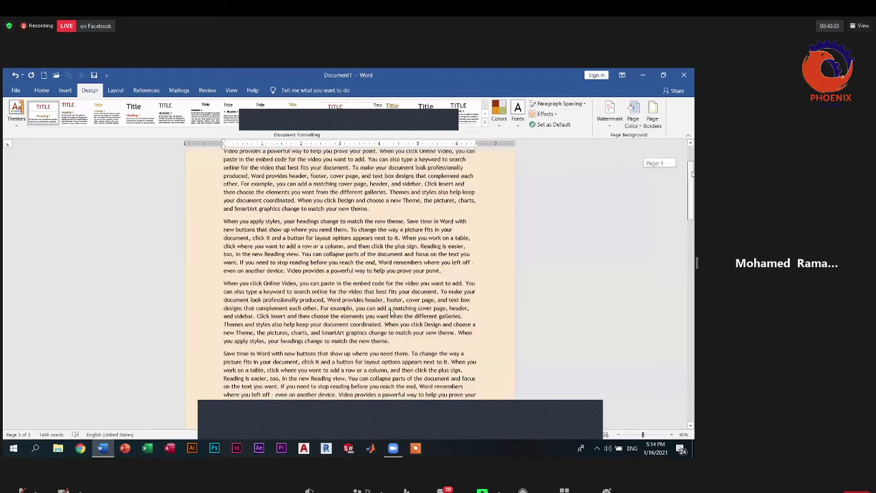
{"action": "scroll", "coordinate": [691, 246], "scroll_direction": "up", "scroll_amount": 2}
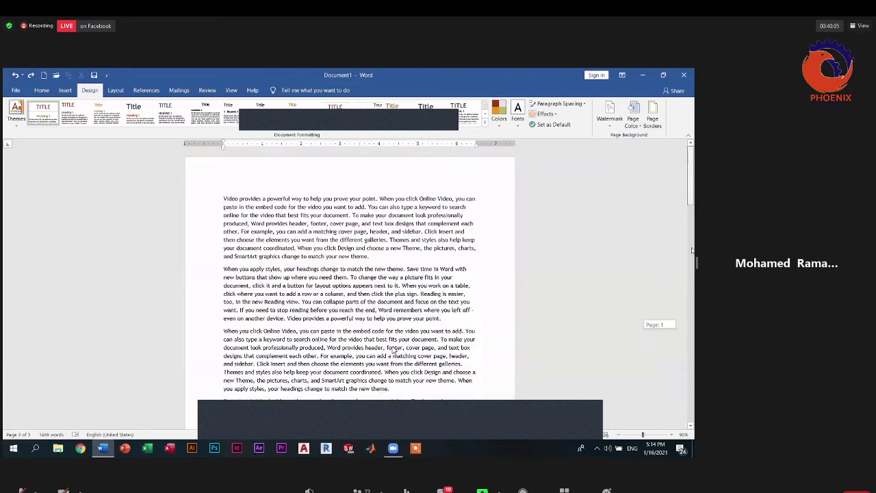
{"action": "scroll", "coordinate": [394, 350], "scroll_direction": "down", "scroll_amount": 10}
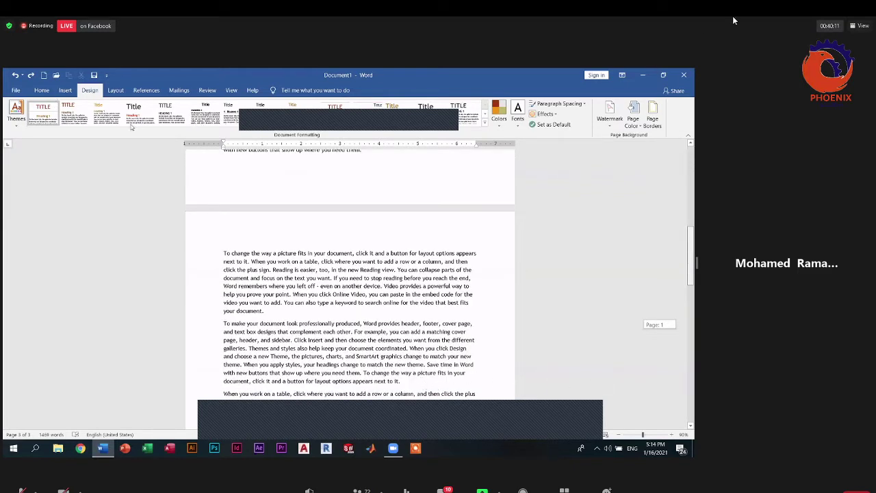
{"action": "scroll", "coordinate": [349, 288], "scroll_direction": "down", "scroll_amount": 2}
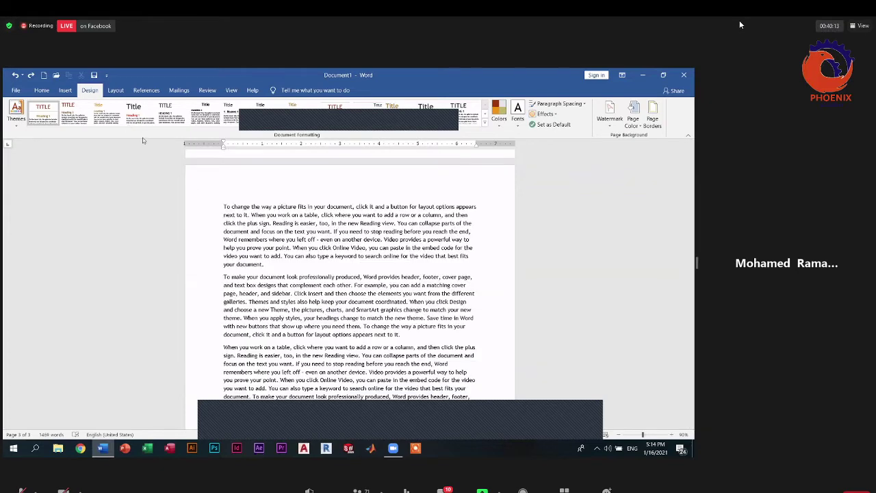
{"action": "left_click", "coordinate": [65, 89]}
{"action": "left_click", "coordinate": [125, 113]}
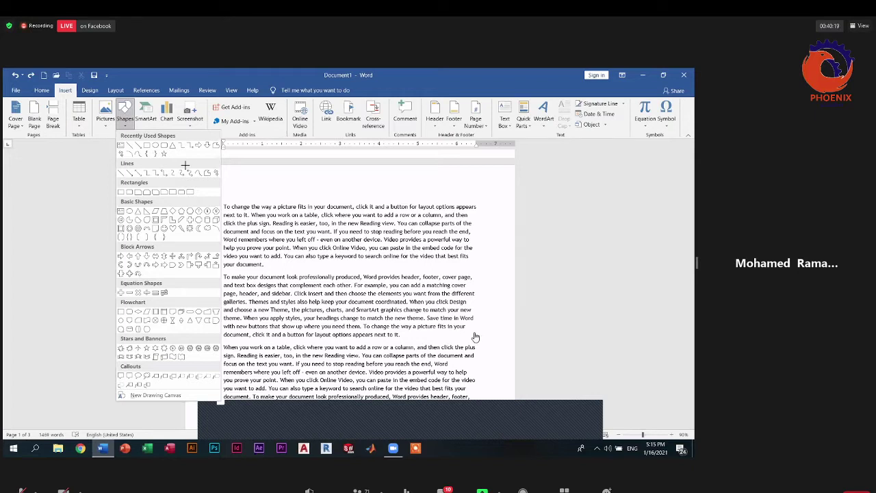
Draw an orange rectangle over page 2 and stretch it to 8.49" by 10.96".
{"action": "left_click", "coordinate": [147, 145]}
{"action": "left_click", "coordinate": [347, 289]}
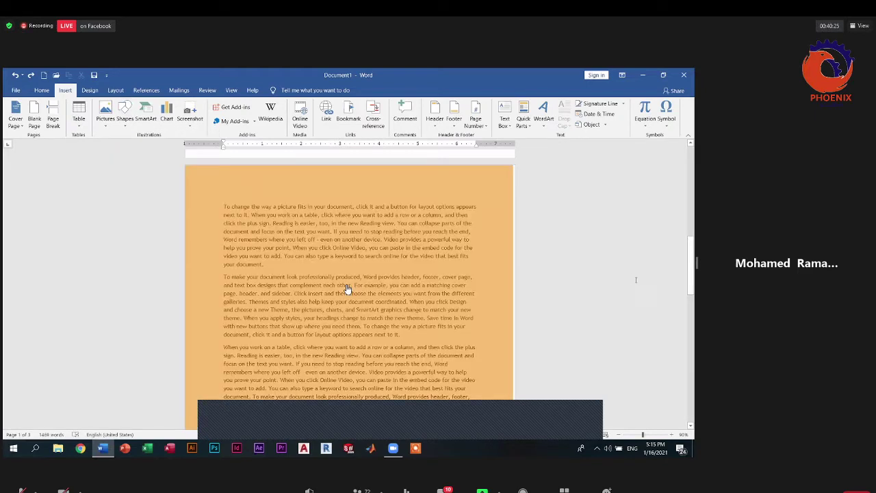
{"action": "scroll", "coordinate": [347, 289], "scroll_direction": "down", "scroll_amount": 3}
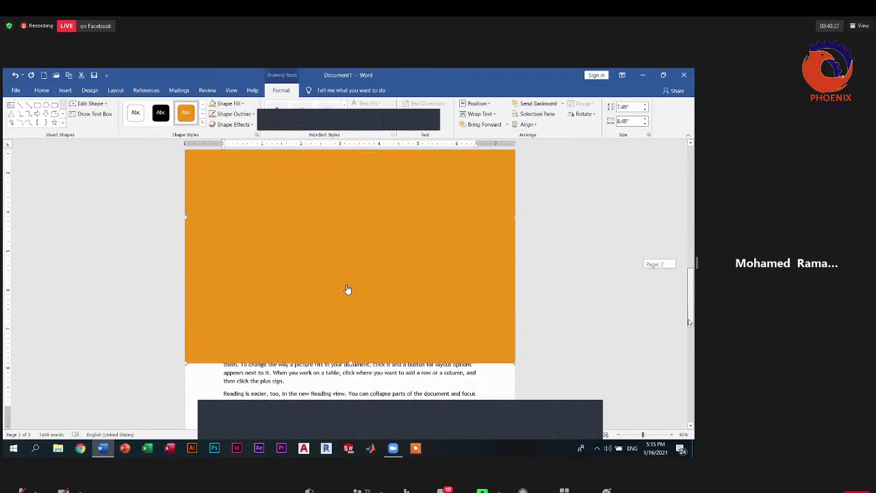
{"action": "scroll", "coordinate": [347, 289], "scroll_direction": "down", "scroll_amount": 3}
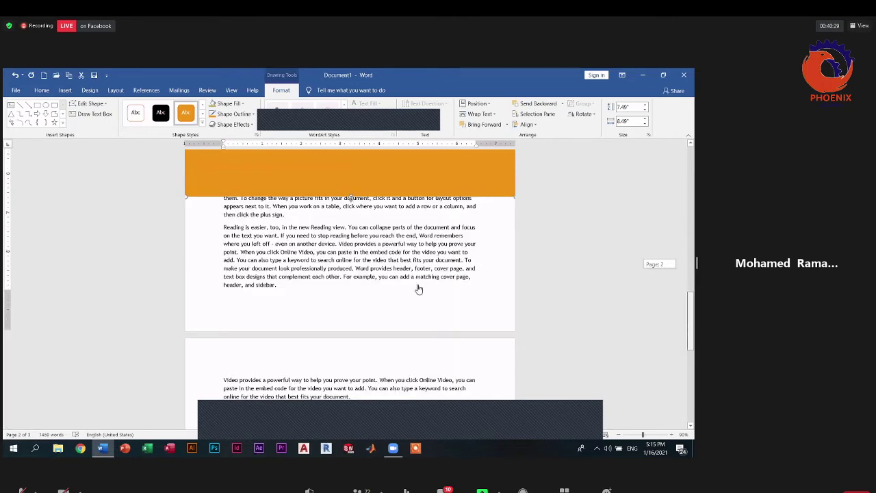
{"action": "left_click_drag", "start_coordinate": [353, 299], "coordinate": [352, 457]}
{"action": "scroll", "coordinate": [653, 231], "scroll_direction": "up", "scroll_amount": 3}
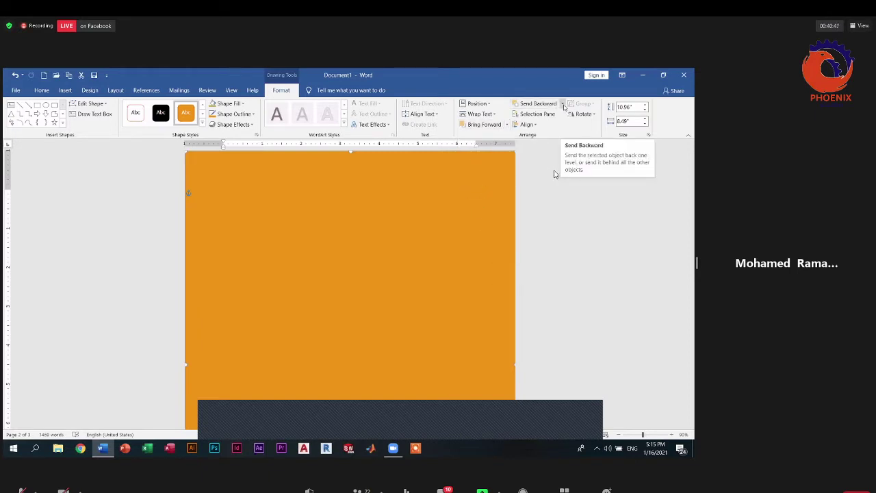
Send the orange rectangle to the back and set its wrapping to Behind Text.
{"action": "left_click", "coordinate": [563, 104]}
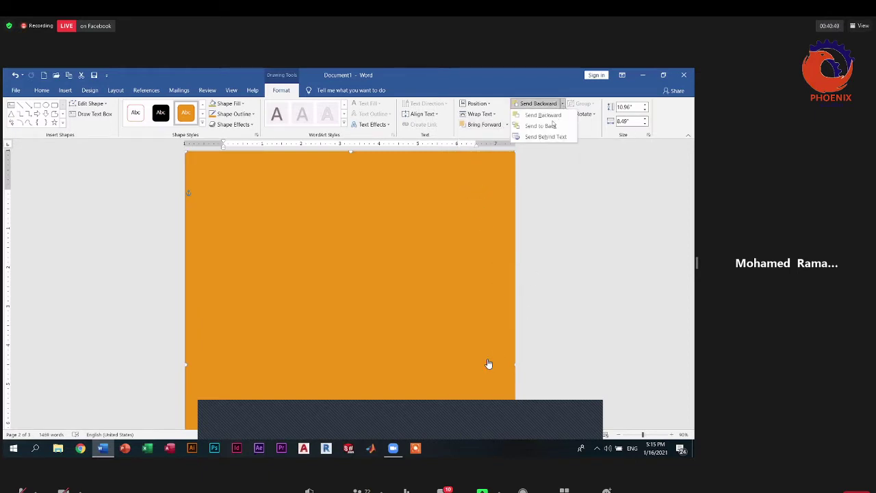
{"action": "left_click", "coordinate": [547, 127]}
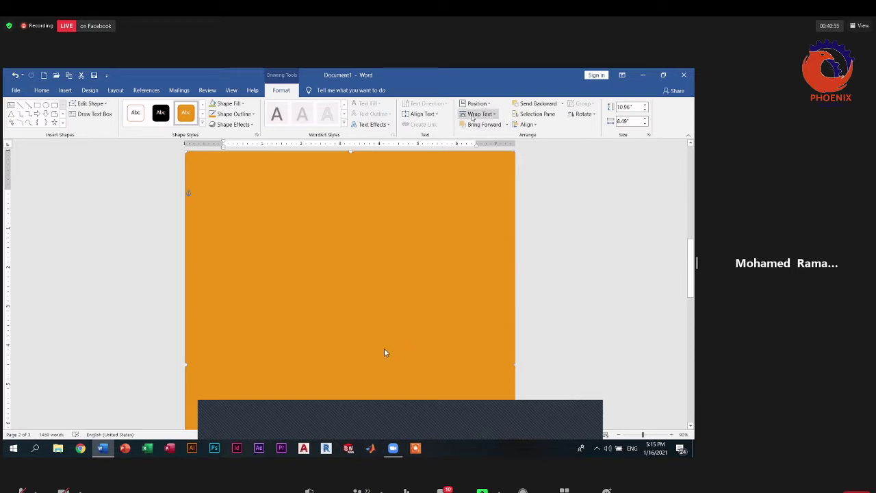
{"action": "left_click", "coordinate": [479, 115]}
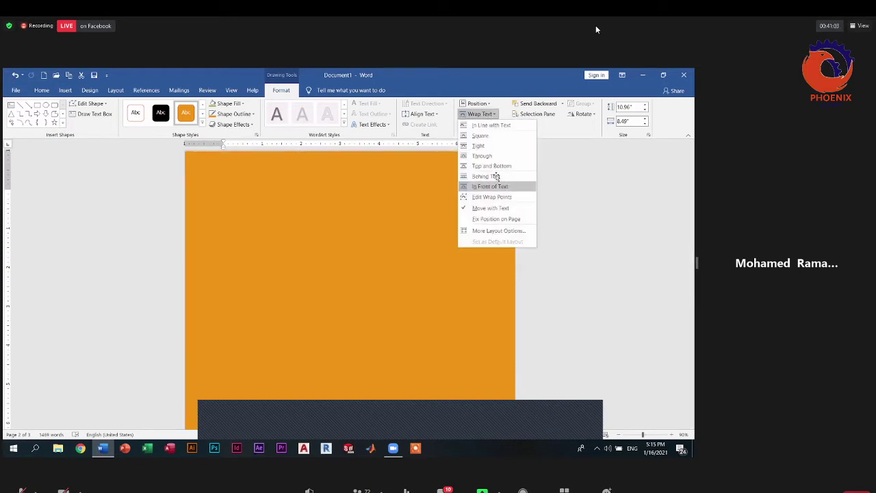
{"action": "left_click", "coordinate": [493, 186]}
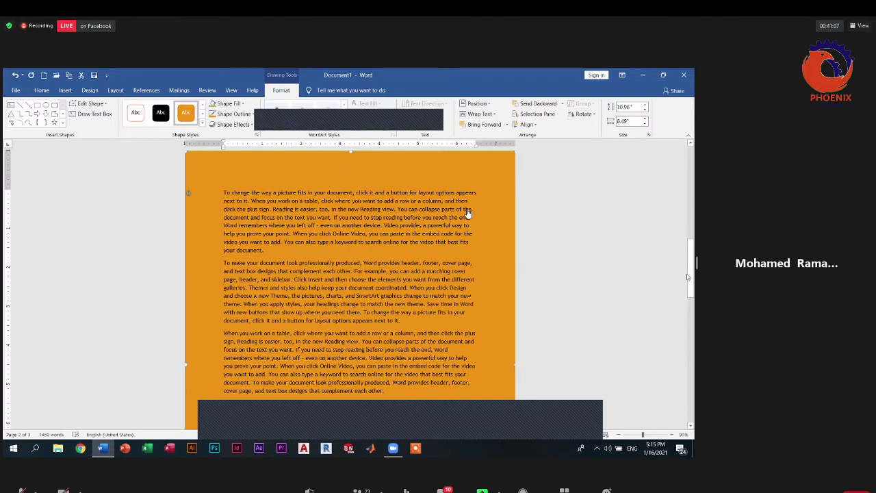
{"action": "left_click_drag", "start_coordinate": [690, 277], "coordinate": [690, 285]}
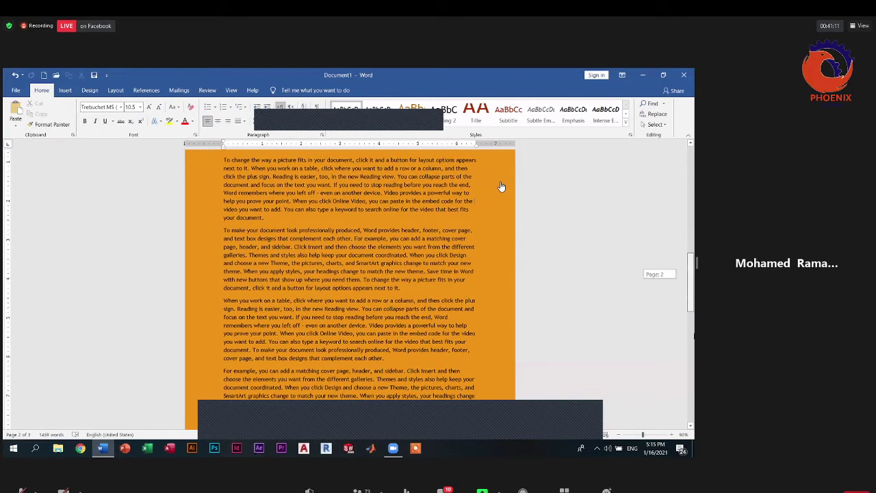
Scroll through the coloured pages back up to page 1 and show the Insert tools.
{"action": "scroll", "coordinate": [501, 186], "scroll_direction": "down", "scroll_amount": 5}
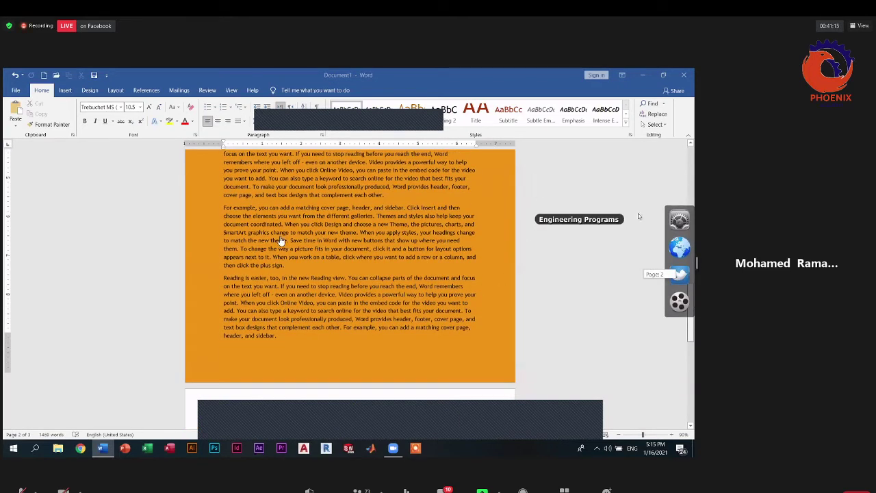
{"action": "scroll", "coordinate": [282, 240], "scroll_direction": "down", "scroll_amount": 5}
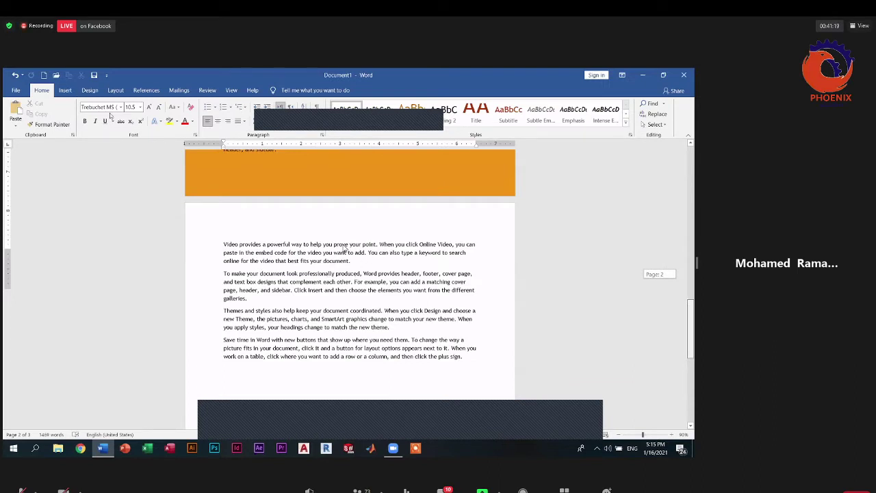
{"action": "key", "text": "Page_Up"}
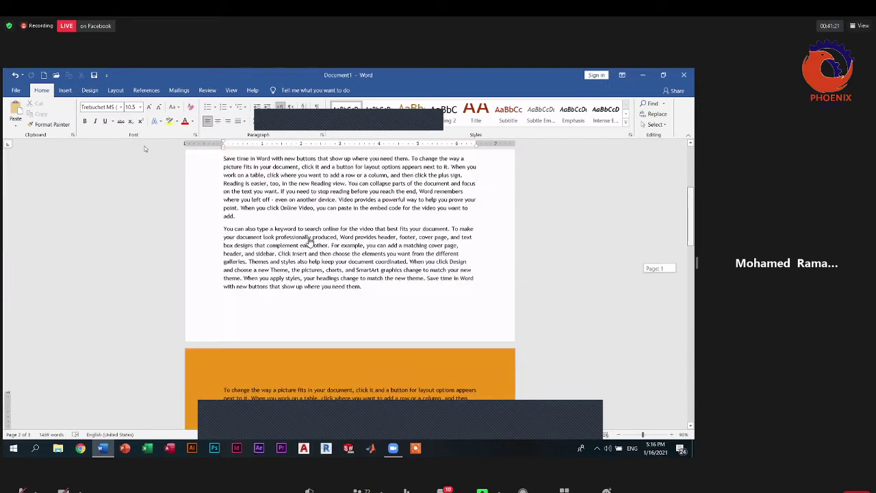
{"action": "scroll", "coordinate": [309, 242], "scroll_direction": "up", "scroll_amount": 2}
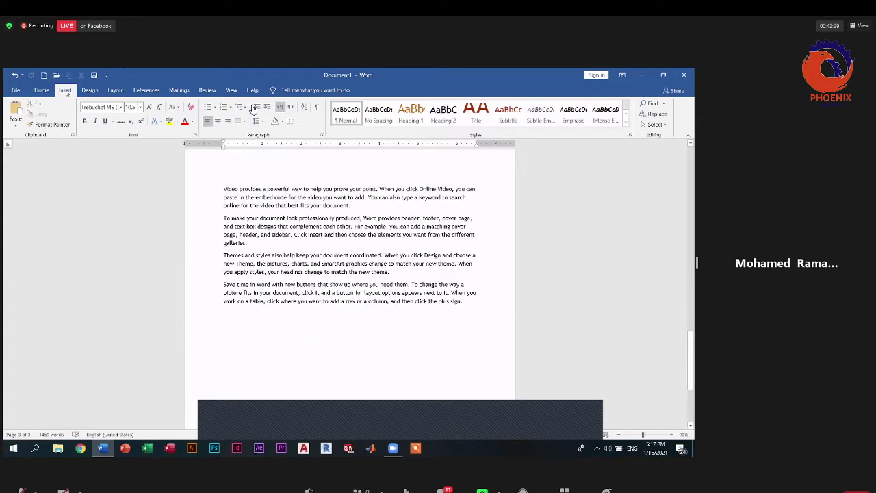
{"action": "left_click", "coordinate": [65, 89]}
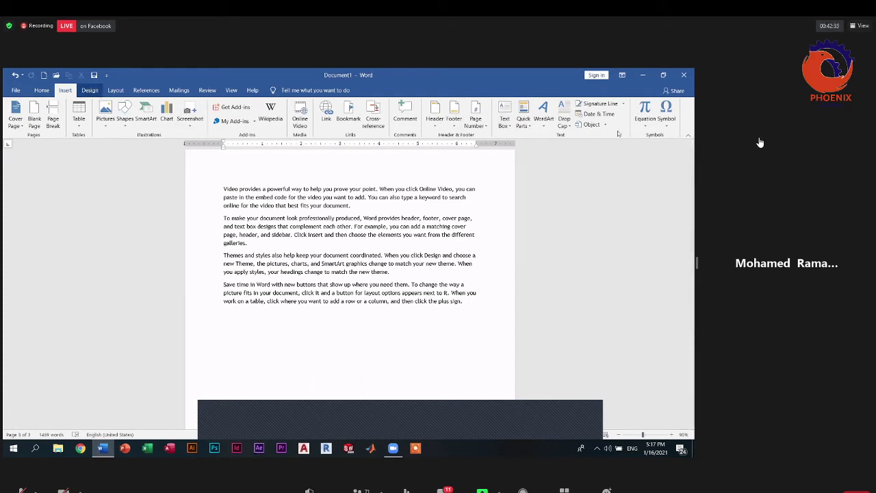
Apply a custom text watermark reading ASAP at size 48.
{"action": "left_click", "coordinate": [90, 90]}
{"action": "left_click", "coordinate": [610, 113]}
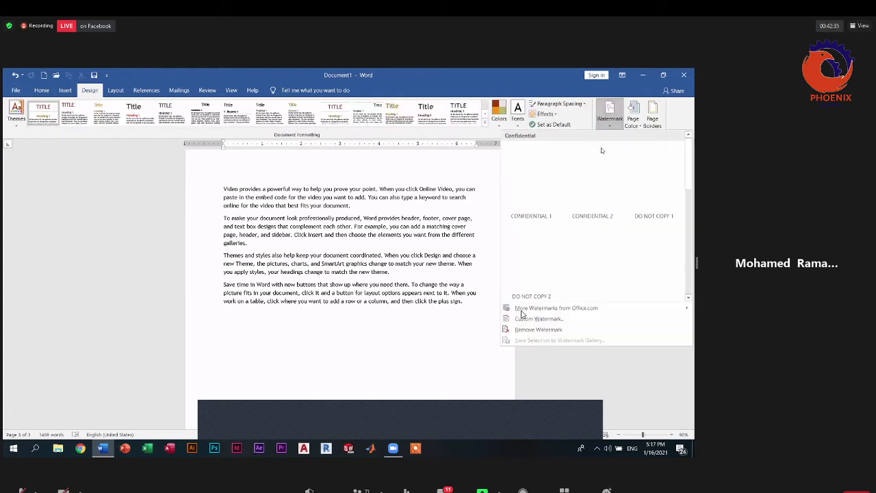
{"action": "left_click", "coordinate": [538, 318]}
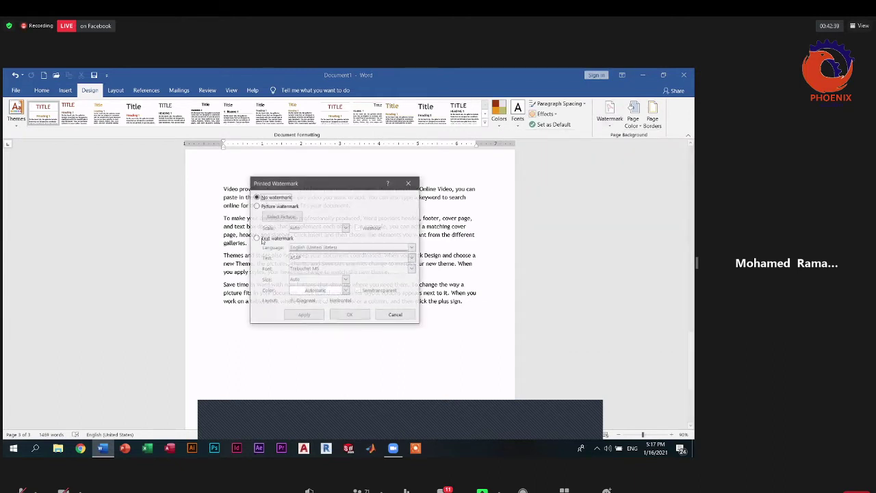
{"action": "left_click", "coordinate": [260, 239]}
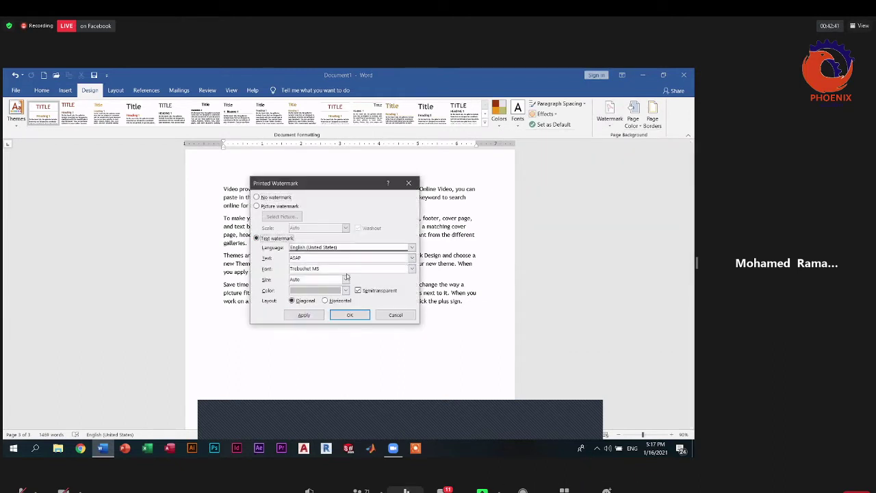
{"action": "left_click", "coordinate": [346, 279]}
{"action": "left_click", "coordinate": [319, 313]}
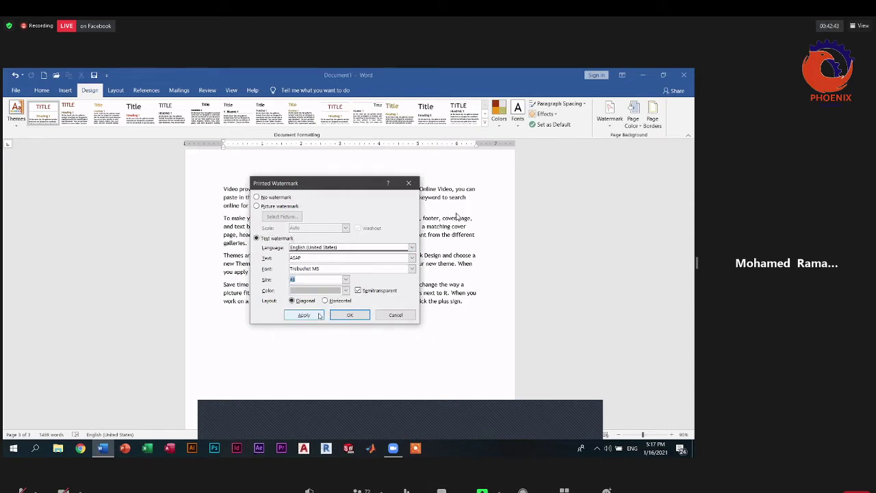
{"action": "left_click", "coordinate": [357, 315]}
{"action": "key", "text": "Escape"}
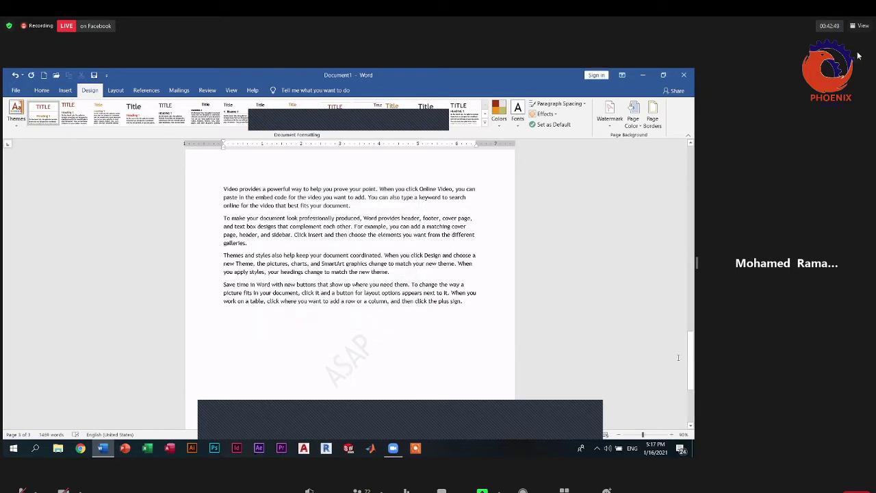
Select the magenta rectangle and undo its resizes until it is removed entirely.
{"action": "scroll", "coordinate": [689, 308], "scroll_direction": "down", "scroll_amount": 3}
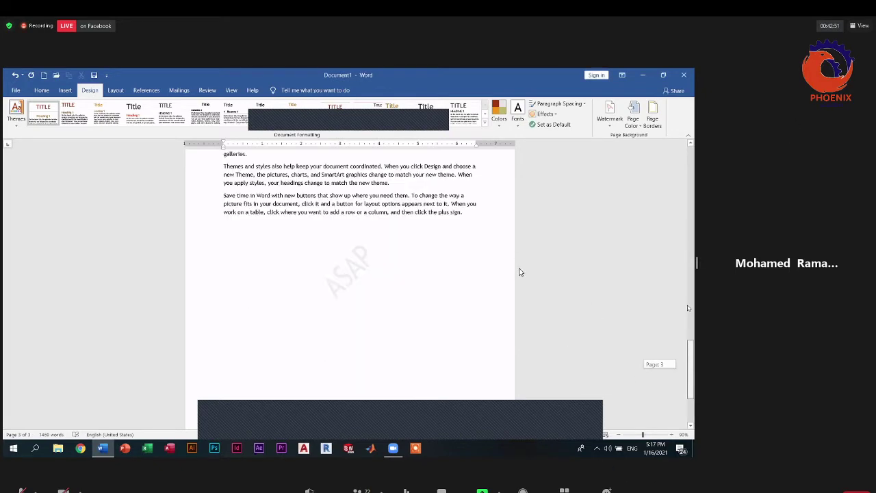
{"action": "left_click_drag", "start_coordinate": [689, 307], "coordinate": [693, 230]}
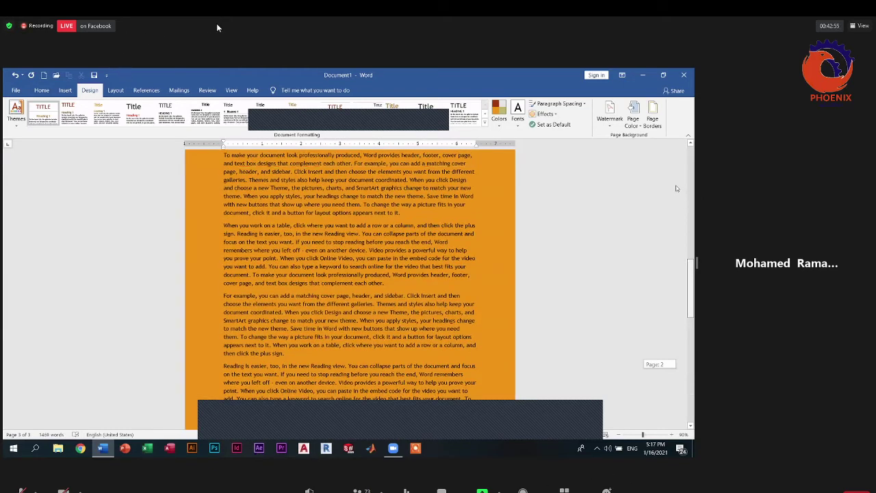
{"action": "scroll", "coordinate": [676, 195], "scroll_direction": "up", "scroll_amount": 5}
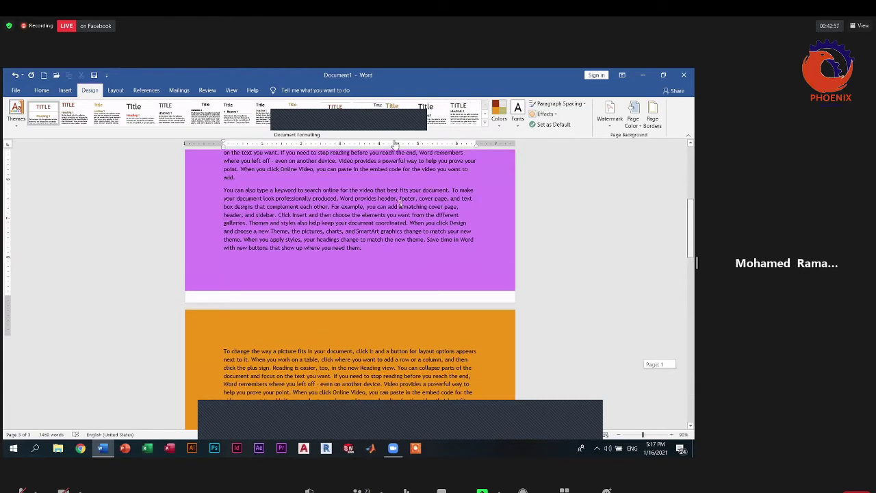
{"action": "scroll", "coordinate": [390, 287], "scroll_direction": "up", "scroll_amount": 4}
{"action": "scroll", "coordinate": [351, 323], "scroll_direction": "down", "scroll_amount": 3}
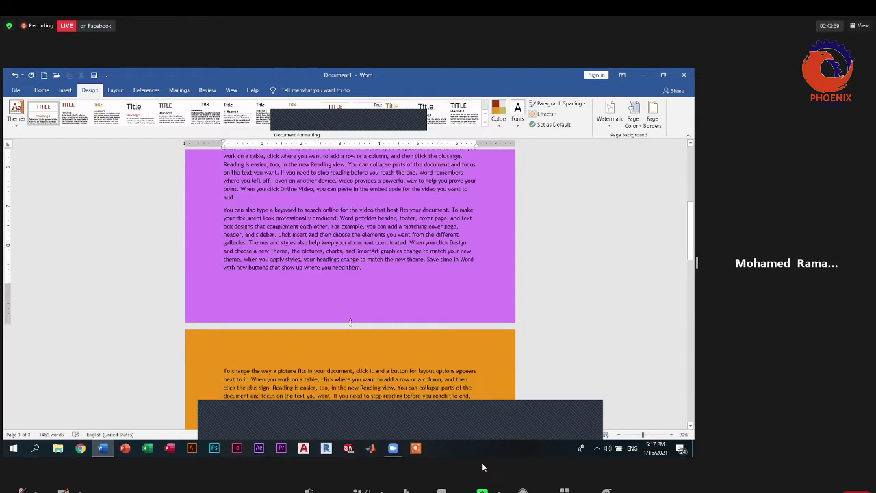
{"action": "left_click", "coordinate": [212, 385]}
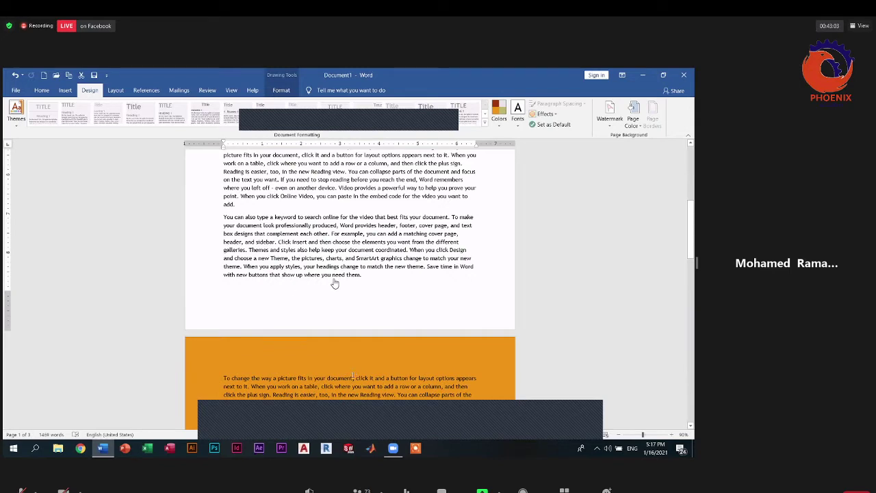
{"action": "key", "text": "ctrl+z"}
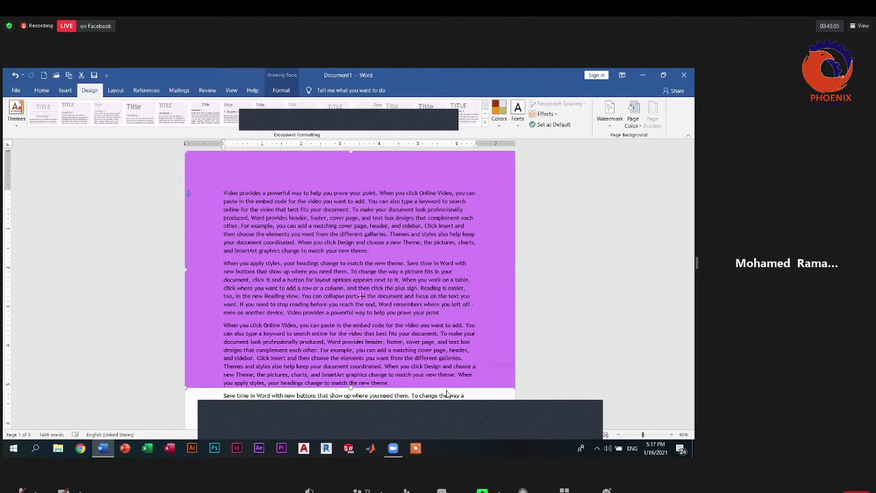
{"action": "key", "text": "ctrl+z"}
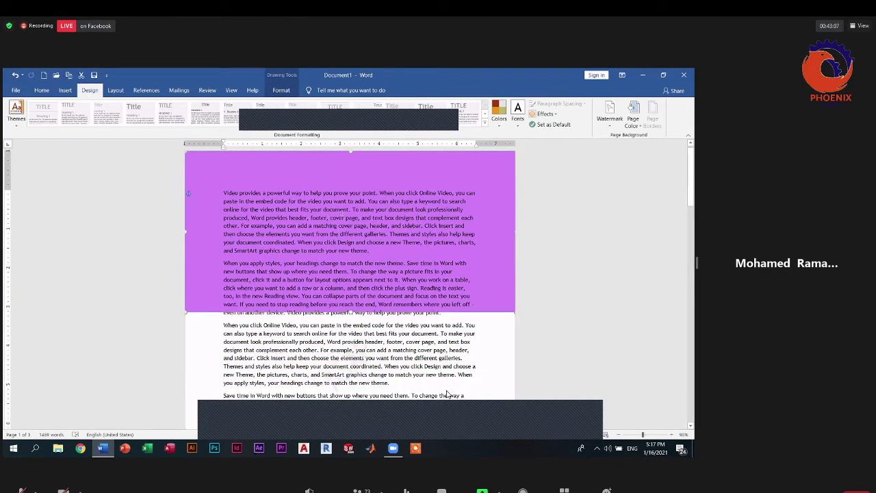
{"action": "key", "text": "ctrl+z"}
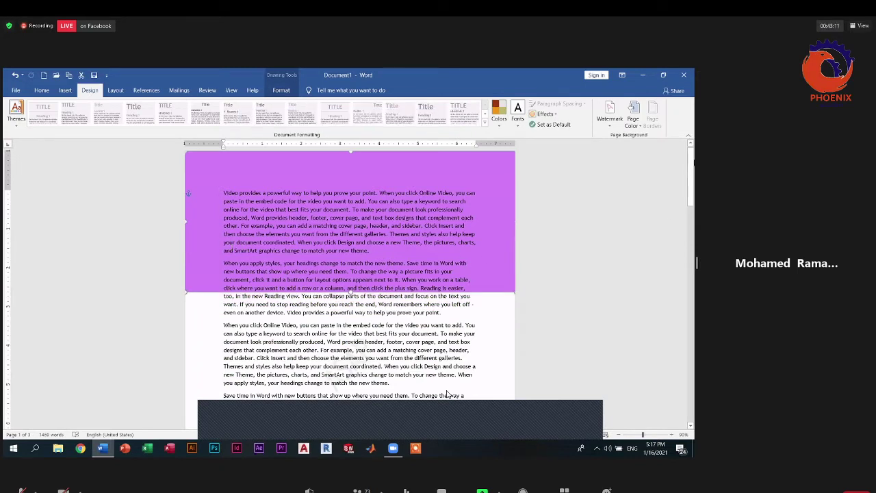
{"action": "key", "text": "ctrl+z"}
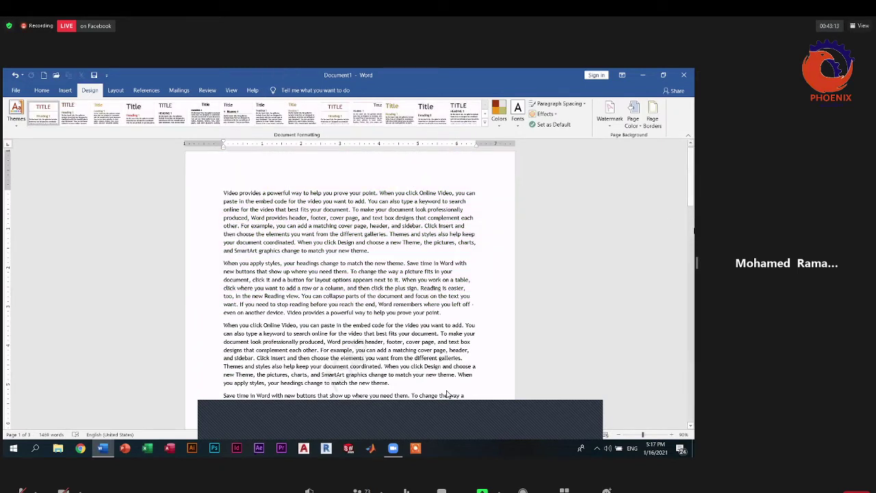
Select the orange full-page rectangle and delete it.
{"action": "scroll", "coordinate": [517, 273], "scroll_direction": "down", "scroll_amount": 3}
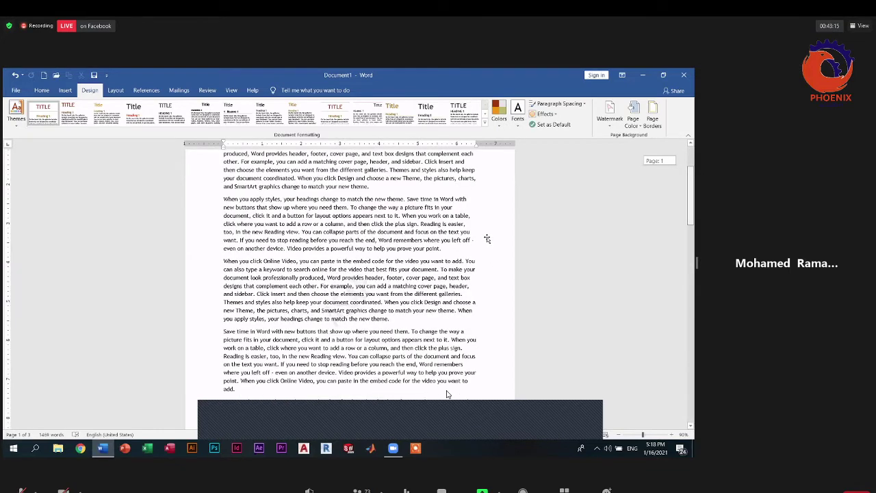
{"action": "key", "text": "ctrl+y"}
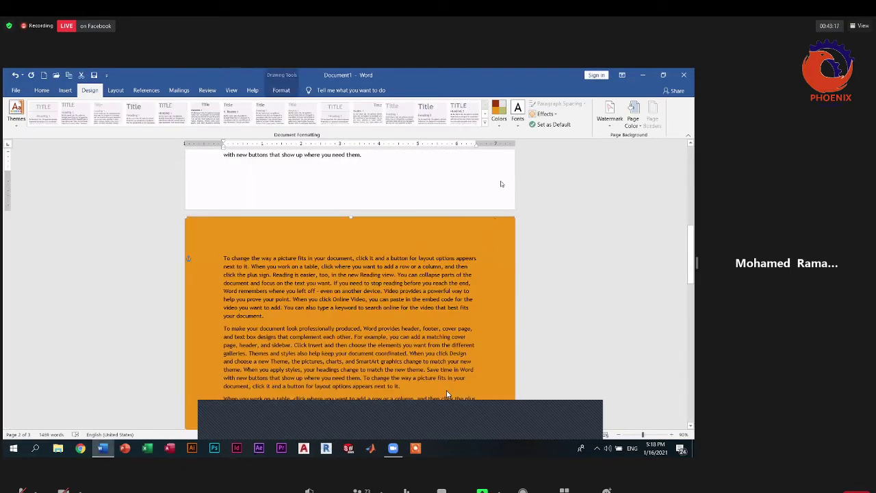
{"action": "key", "text": "Delete"}
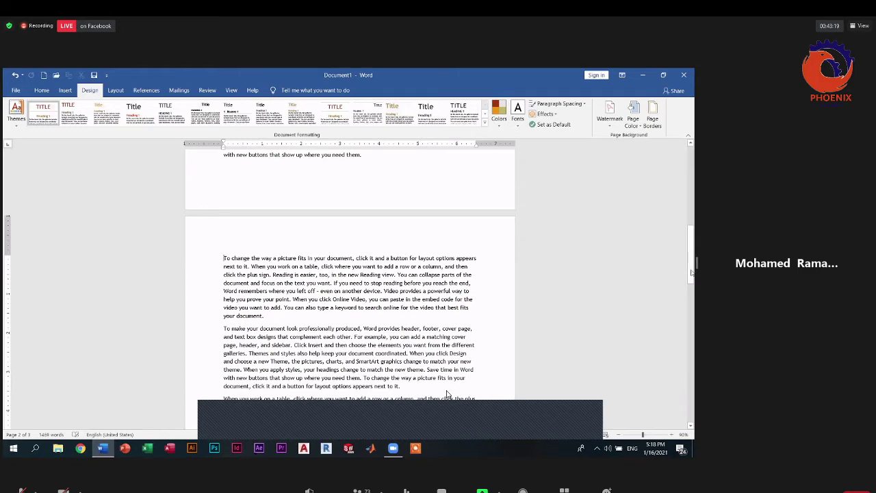
{"action": "scroll", "coordinate": [447, 395], "scroll_direction": "up", "scroll_amount": 1, "text": "ctrl"}
{"action": "scroll", "coordinate": [446, 395], "scroll_direction": "down", "scroll_amount": 3}
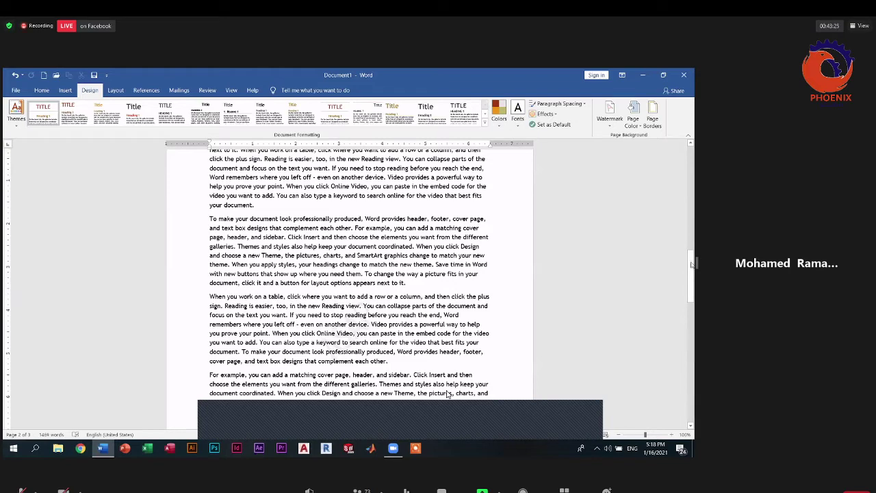
{"action": "left_click_drag", "start_coordinate": [693, 282], "coordinate": [692, 315]}
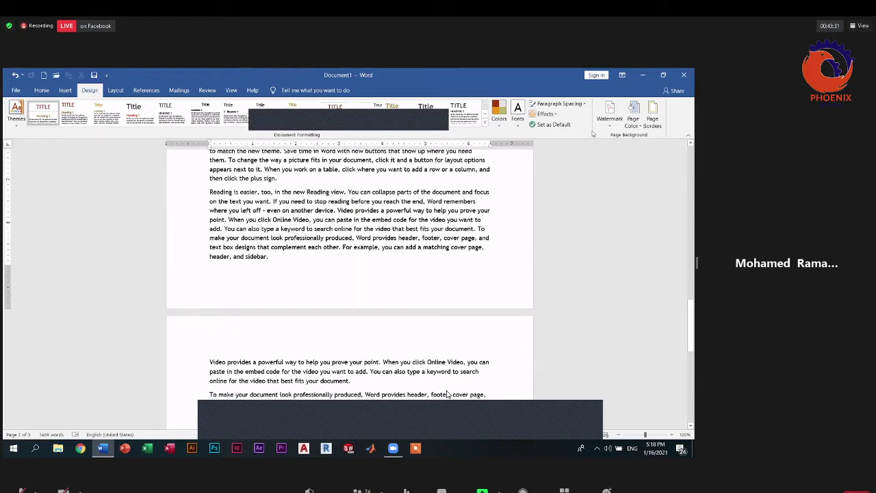
{"action": "scroll", "coordinate": [580, 264], "scroll_direction": "down", "scroll_amount": 15}
{"action": "left_click", "coordinate": [609, 113]}
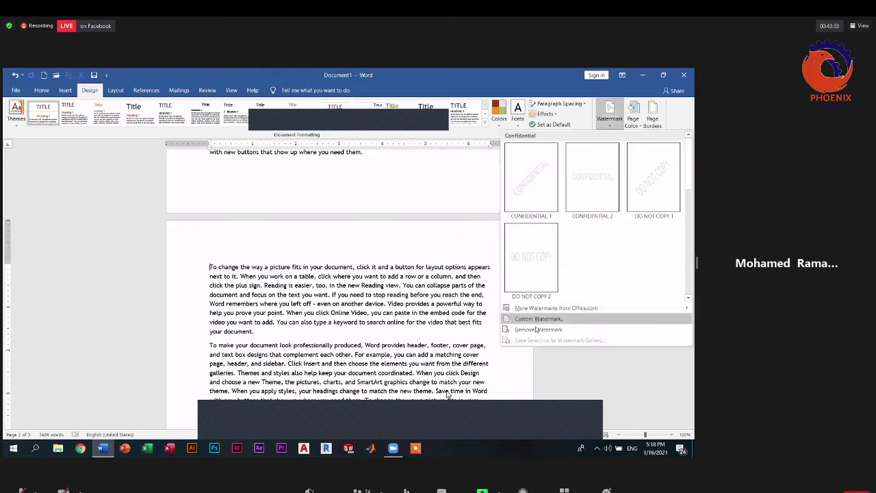
{"action": "left_click", "coordinate": [538, 329]}
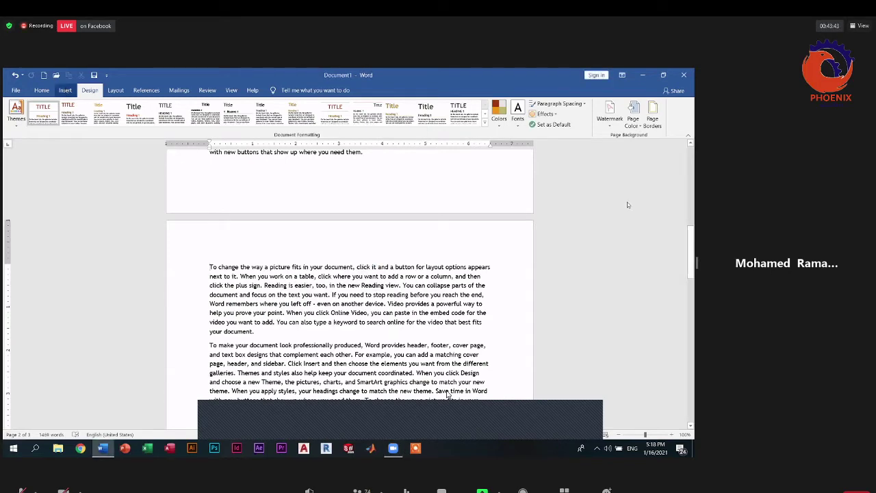
Remove the break before the paragraph starting "To change the way".
{"action": "left_click", "coordinate": [65, 90]}
{"action": "left_click_drag", "start_coordinate": [691, 237], "coordinate": [691, 191]}
{"action": "key", "text": "ctrl+z"}
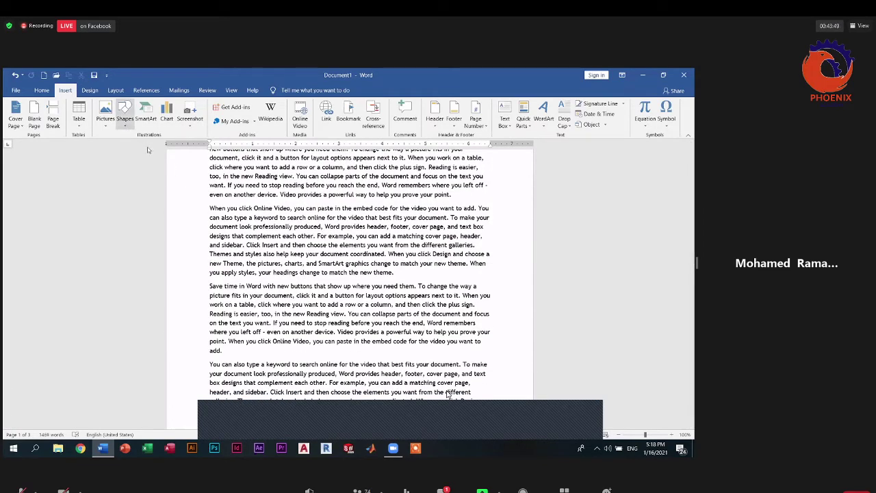
Draw a 2.43" by 4.67" orange rectangle over the second paragraph.
{"action": "left_click", "coordinate": [147, 149]}
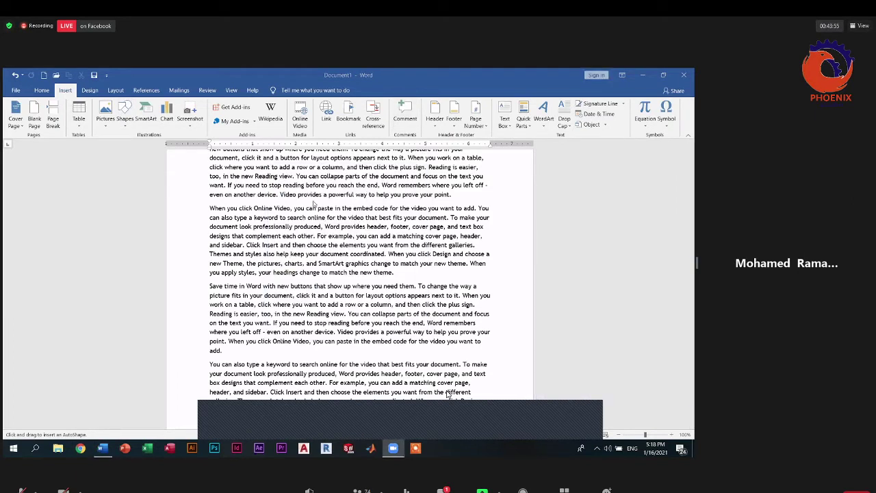
{"action": "left_click", "coordinate": [126, 124]}
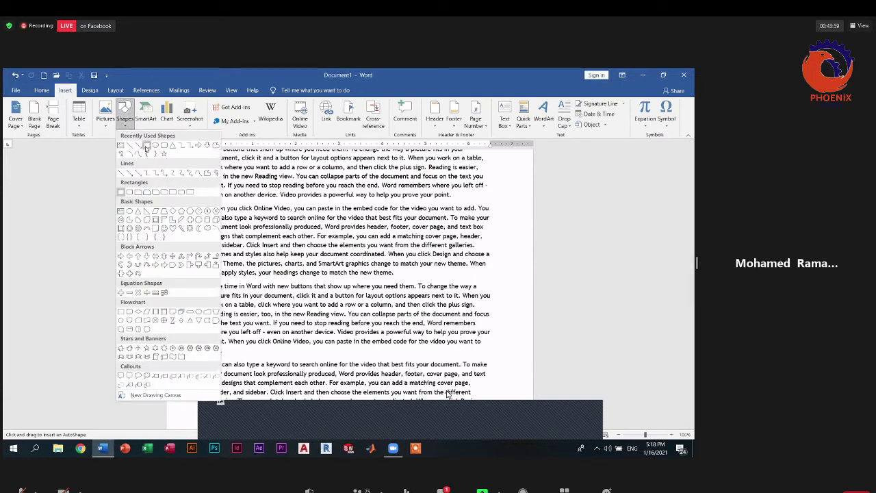
{"action": "left_click", "coordinate": [145, 146]}
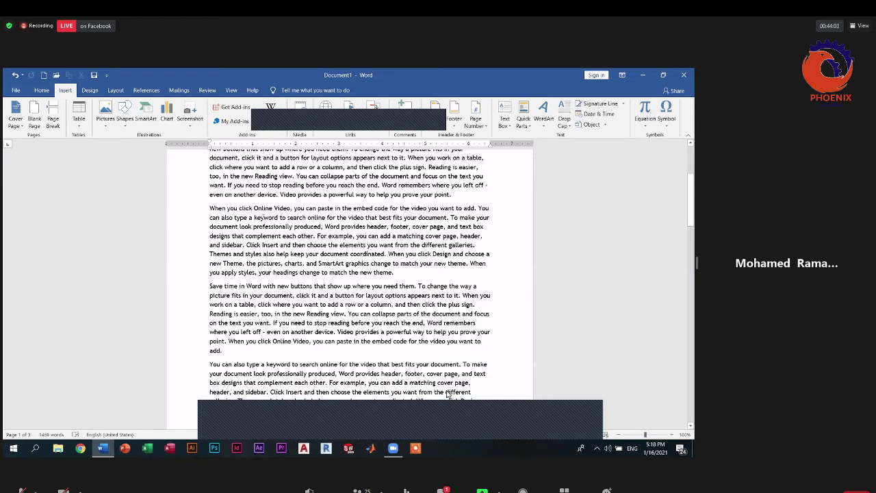
{"action": "left_click_drag", "start_coordinate": [254, 217], "coordinate": [272, 226]}
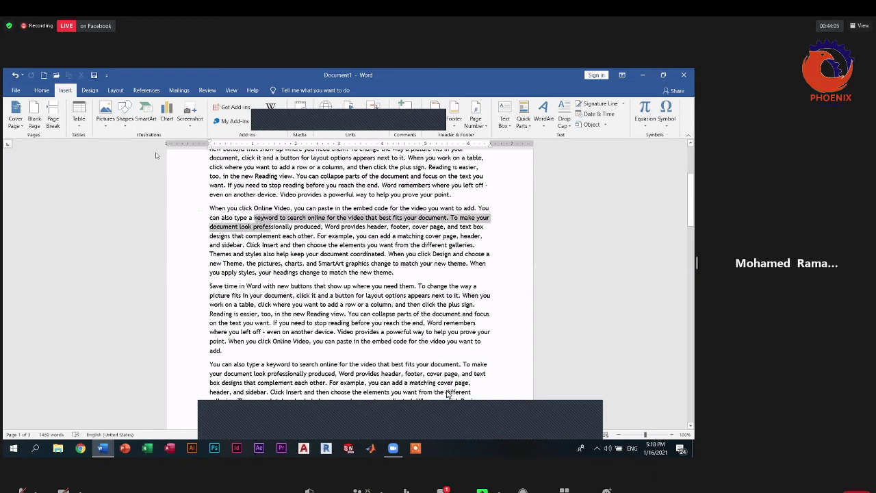
{"action": "left_click", "coordinate": [124, 112]}
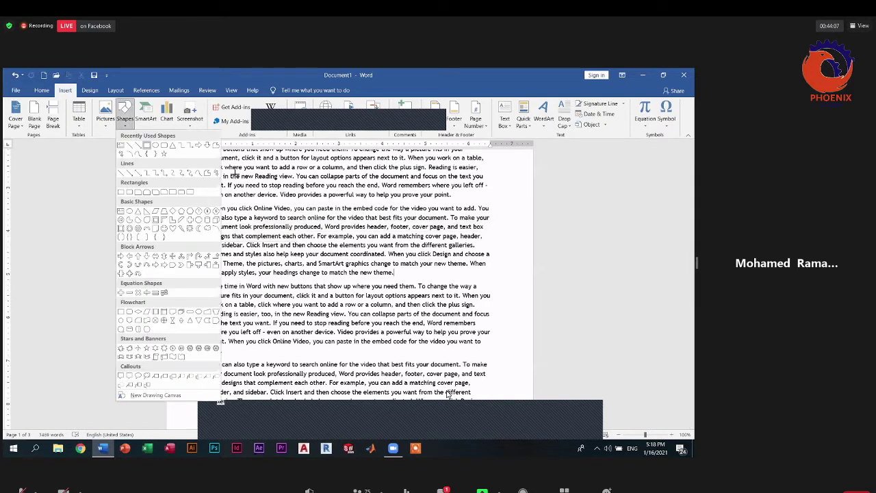
{"action": "left_click", "coordinate": [234, 174]}
{"action": "left_click_drag", "start_coordinate": [252, 197], "coordinate": [454, 303]}
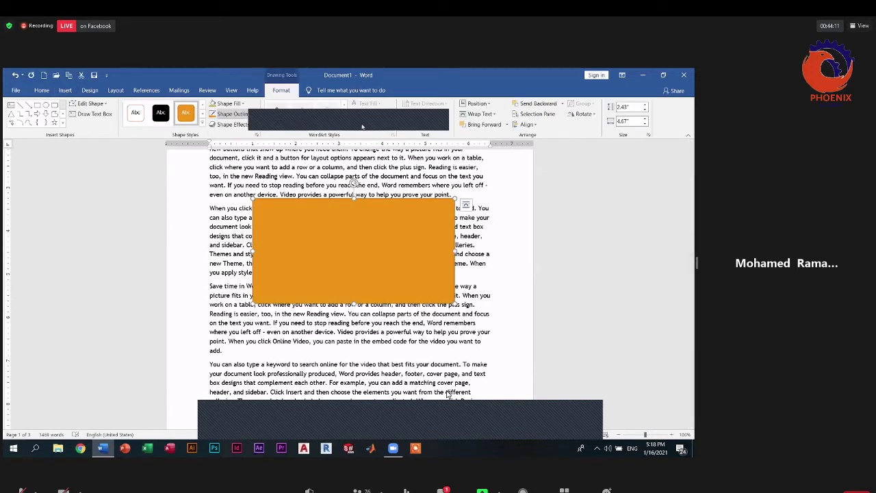
Set the rectangle to No Fill, look at its outline options, then delete it.
{"action": "left_click", "coordinate": [242, 103]}
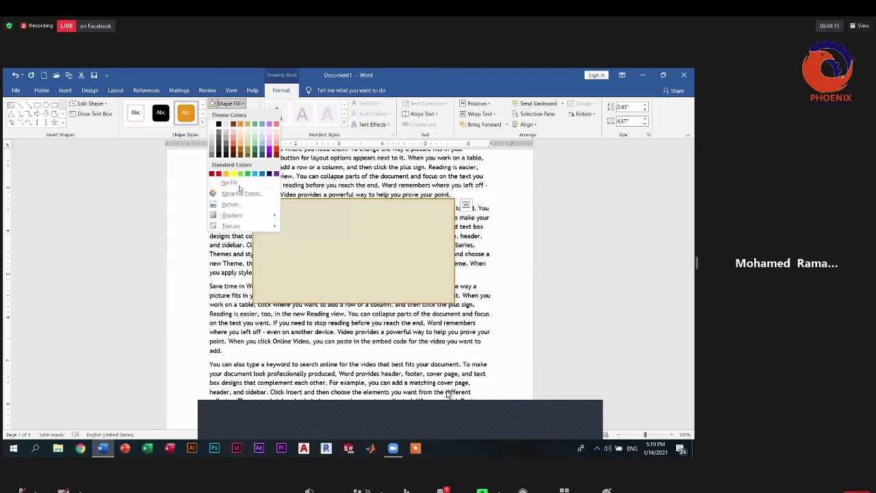
{"action": "left_click", "coordinate": [240, 184]}
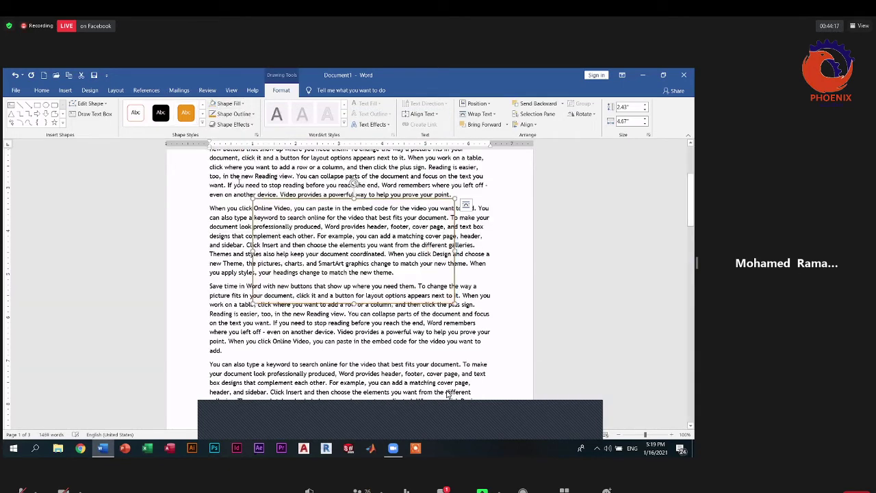
{"action": "left_click", "coordinate": [234, 113]}
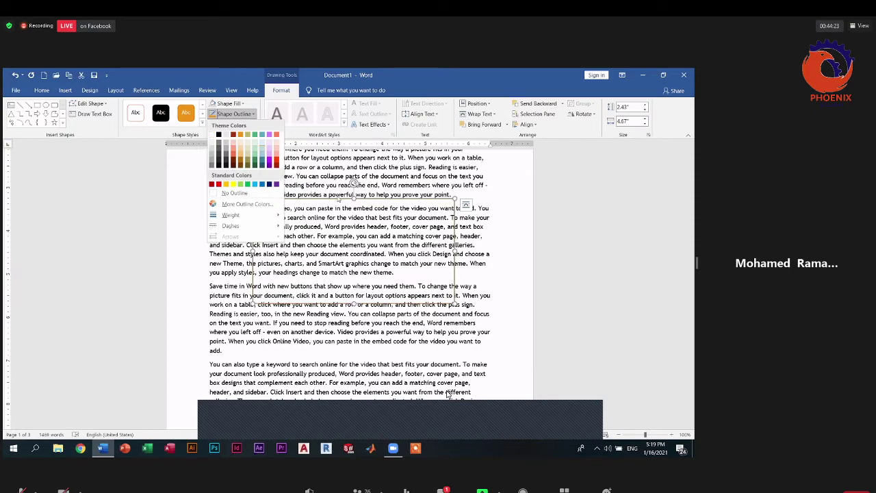
{"action": "left_click", "coordinate": [333, 222]}
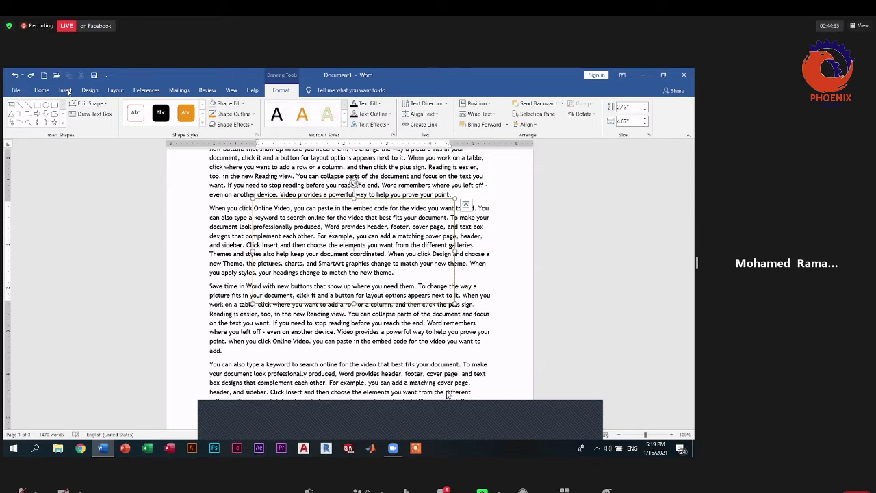
{"action": "key", "text": "ctrl+z"}
{"action": "key", "text": "ctrl+z"}
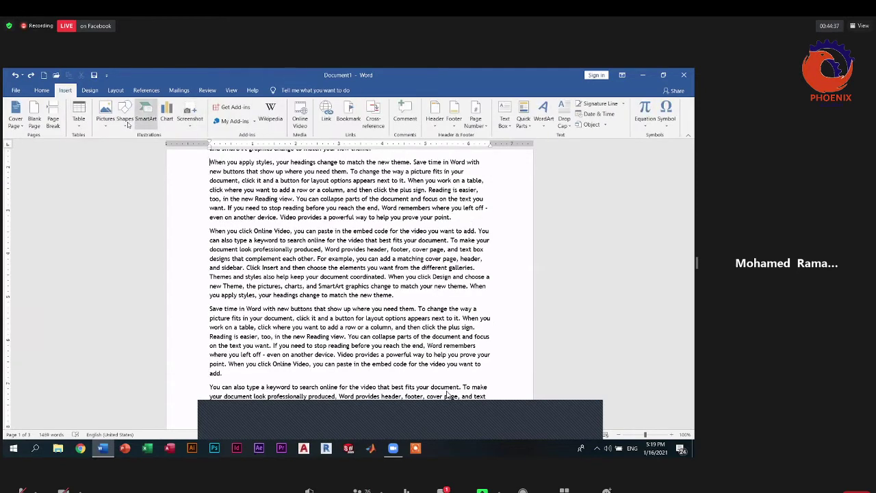
Draw a 1.63" by 4.18" rectangle over the second paragraph.
{"action": "left_click", "coordinate": [126, 122]}
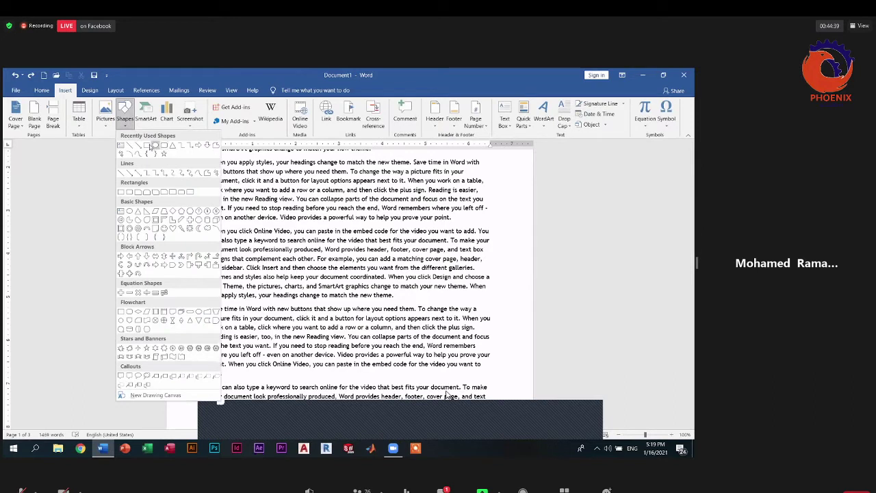
{"action": "left_click", "coordinate": [153, 146]}
{"action": "left_click_drag", "start_coordinate": [246, 230], "coordinate": [338, 313]}
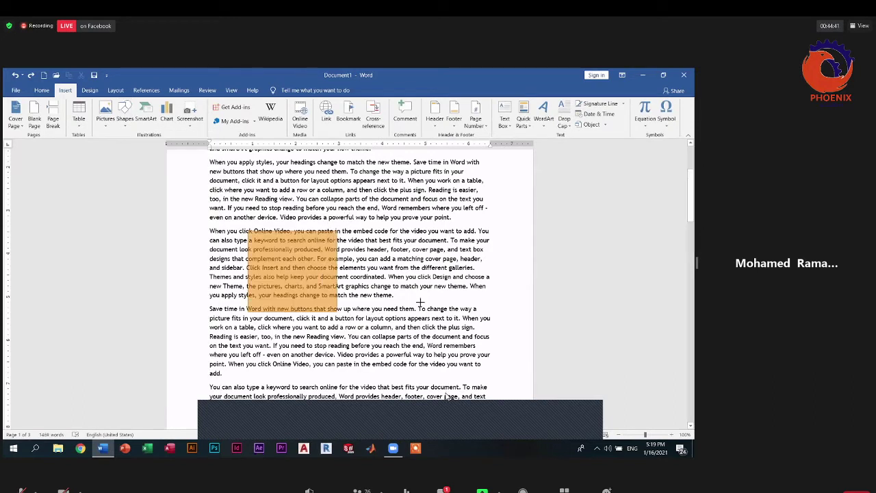
{"action": "left_click_drag", "start_coordinate": [420, 302], "coordinate": [430, 301]}
Type a person's full name inside the rectangle and select all its text.
{"action": "type", "text": "SFD"}
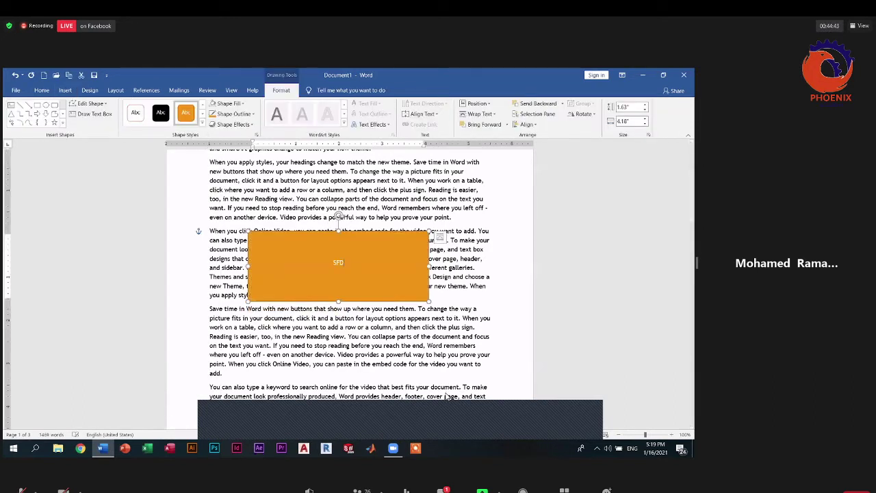
{"action": "key", "text": "BackSpace"}
{"action": "key", "text": "BackSpace"}
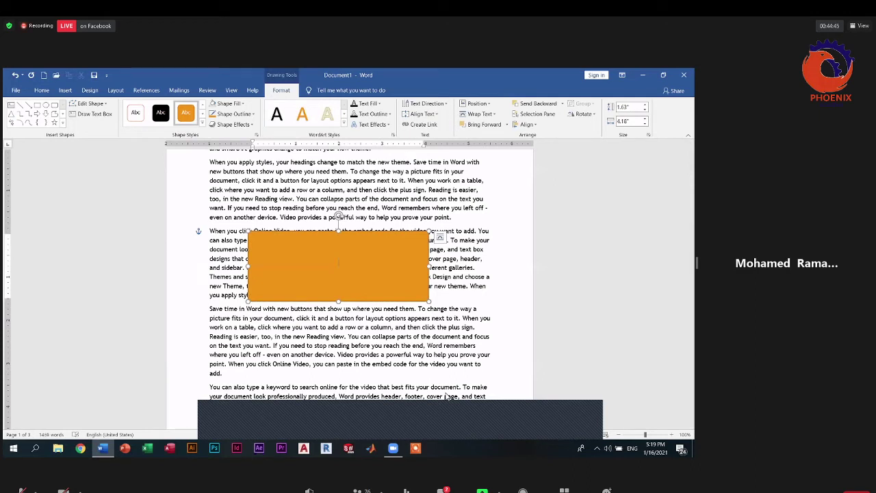
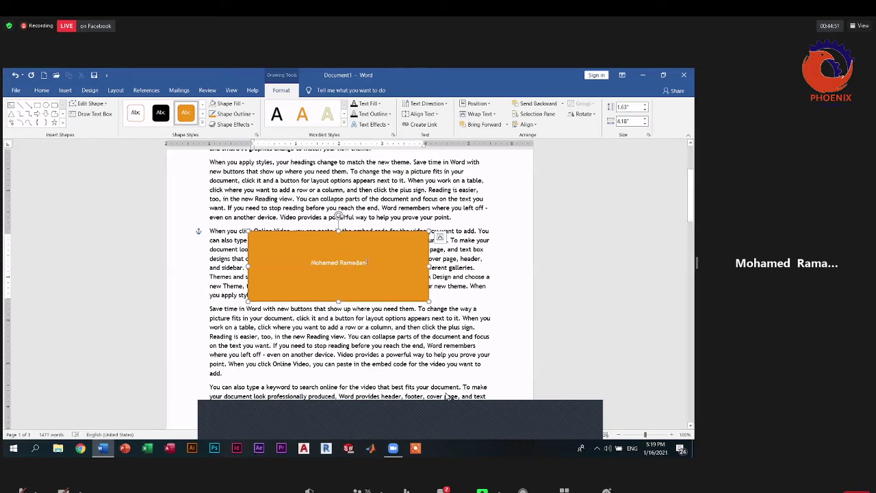
{"action": "key", "text": "ctrl+a"}
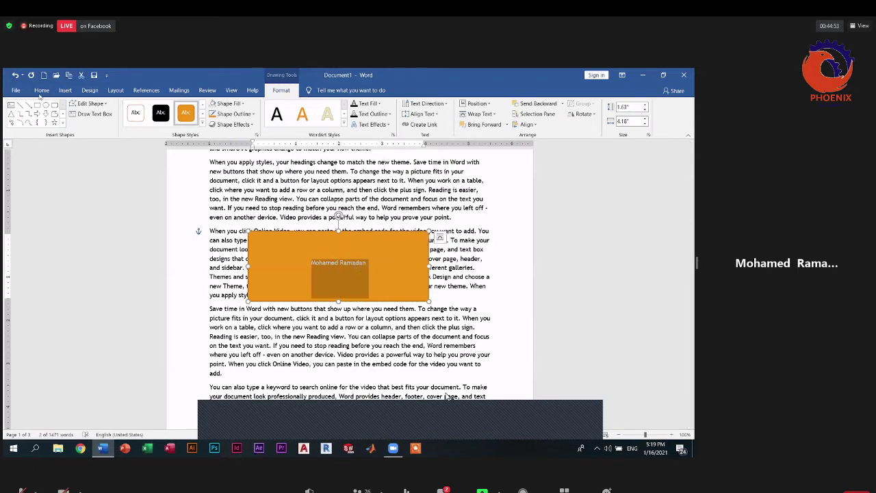
{"action": "left_click", "coordinate": [41, 91]}
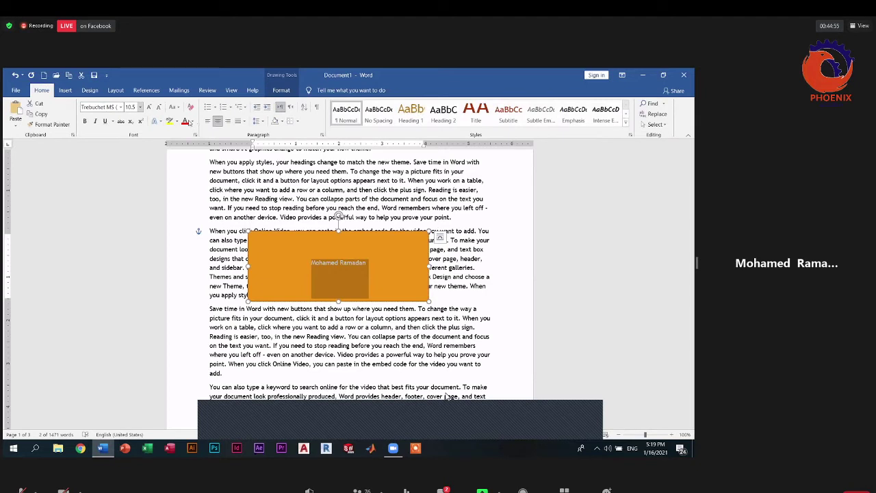
Colour the name red and remove the shape's orange fill and outline.
{"action": "left_click", "coordinate": [185, 121]}
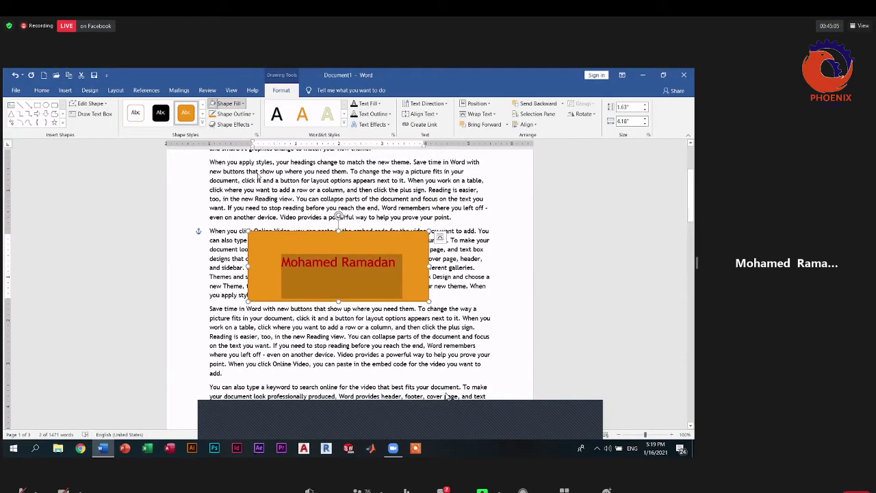
{"action": "left_click", "coordinate": [243, 103]}
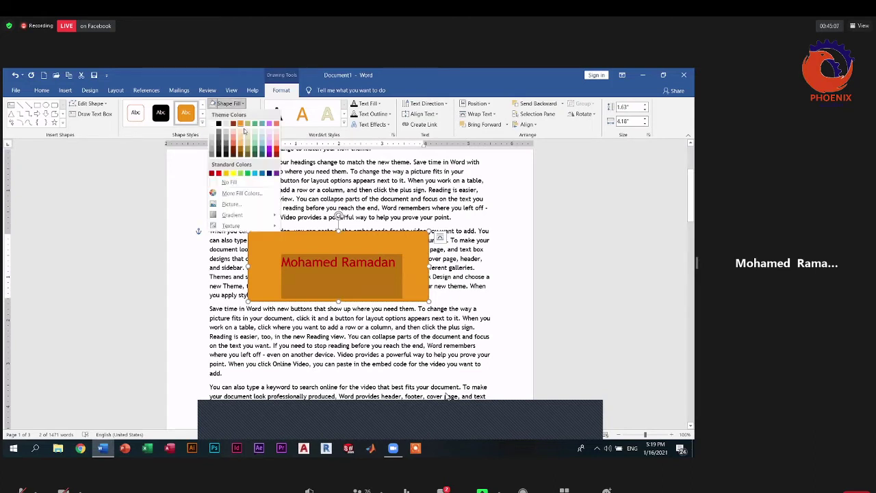
{"action": "left_click", "coordinate": [229, 169]}
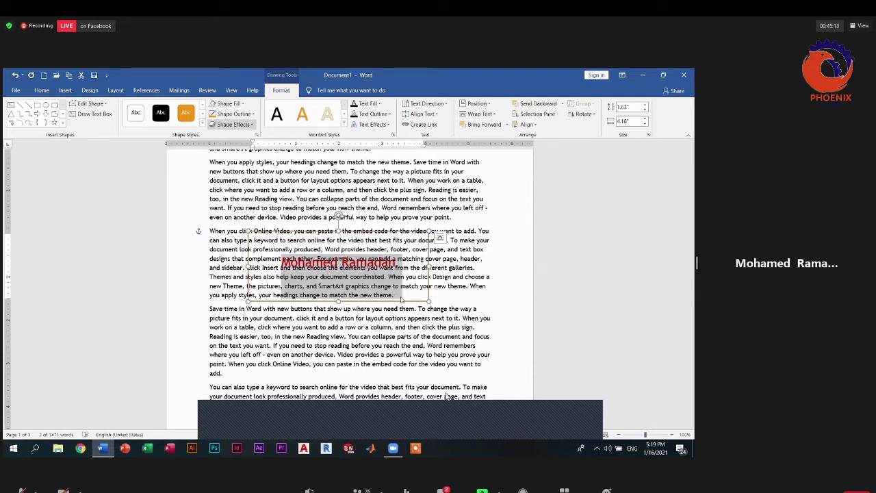
{"action": "left_click", "coordinate": [233, 114]}
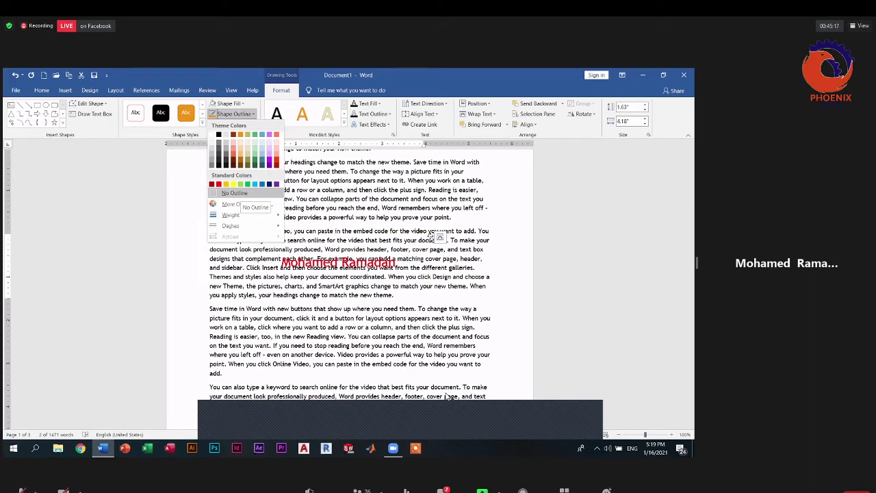
{"action": "left_click", "coordinate": [234, 193]}
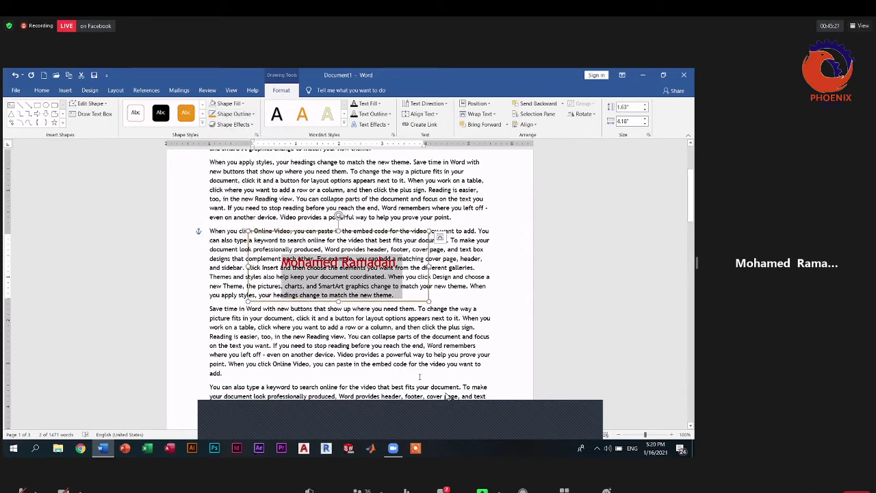
{"action": "left_click", "coordinate": [420, 379]}
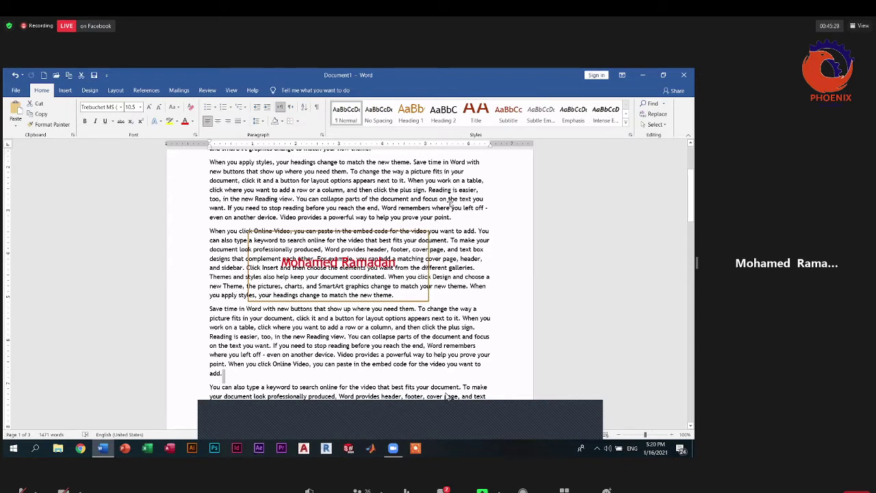
Move the red WordArt slightly down-right and tilt it about 55° counter-clockwise.
{"action": "left_click_drag", "start_coordinate": [417, 234], "coordinate": [441, 253]}
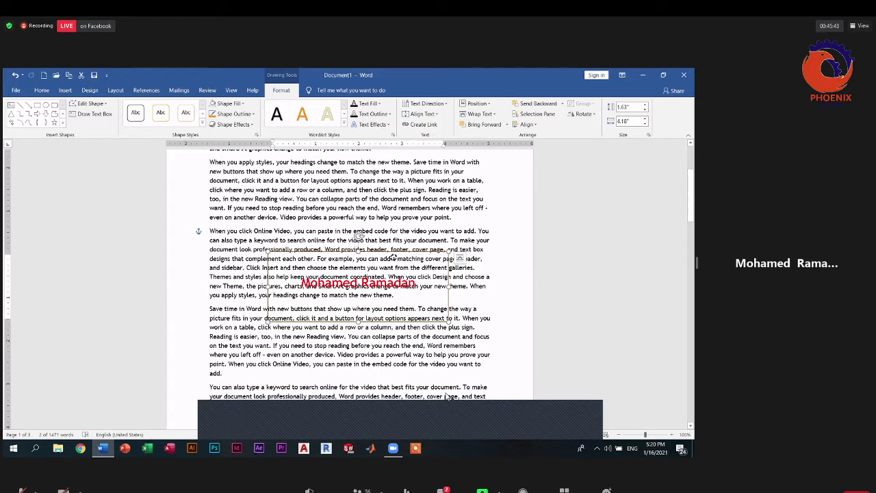
{"action": "left_click_drag", "start_coordinate": [358, 241], "coordinate": [313, 263]}
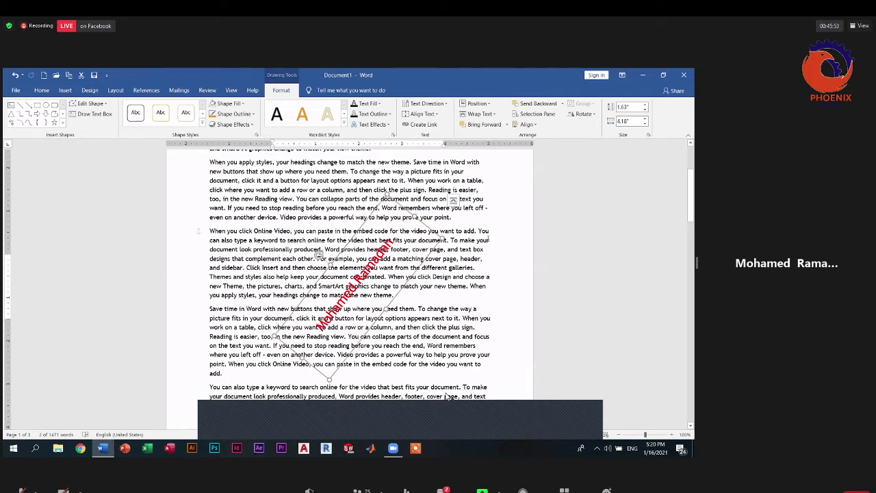
{"action": "scroll", "coordinate": [445, 397], "scroll_direction": "down", "scroll_amount": 4}
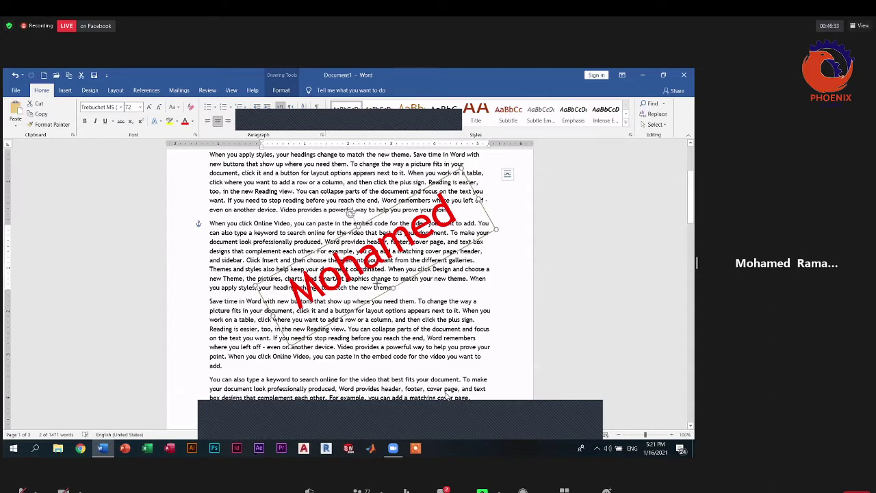
Rotate the WordArt a further 15° and shift it up and left across the paragraphs.
{"action": "key", "text": "alt+Left"}
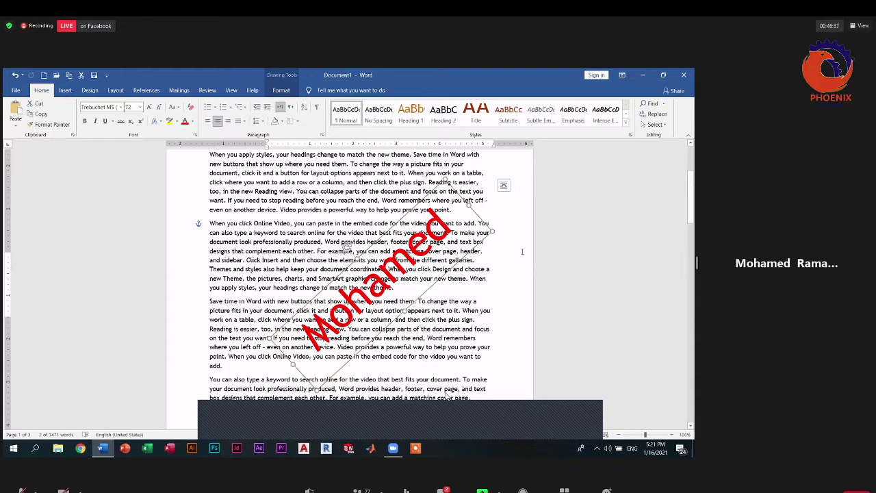
{"action": "left_click_drag", "start_coordinate": [432, 339], "coordinate": [387, 286]}
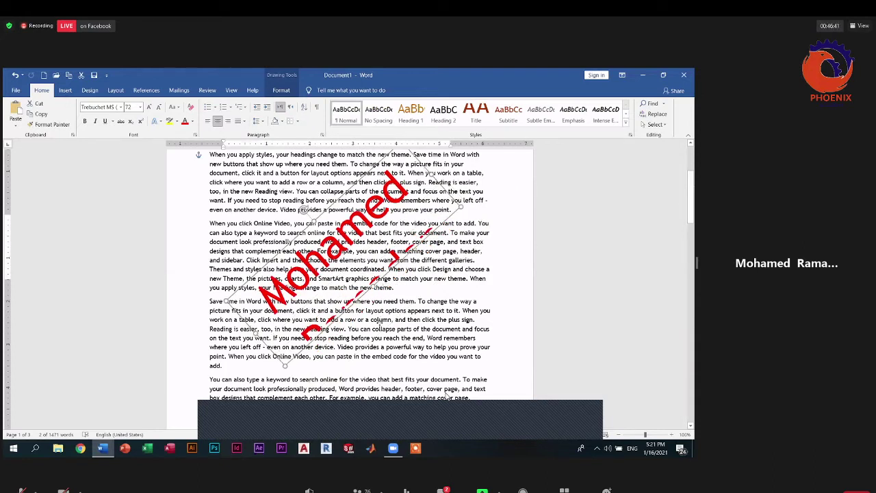
{"action": "scroll", "coordinate": [446, 395], "scroll_direction": "down", "scroll_amount": 2}
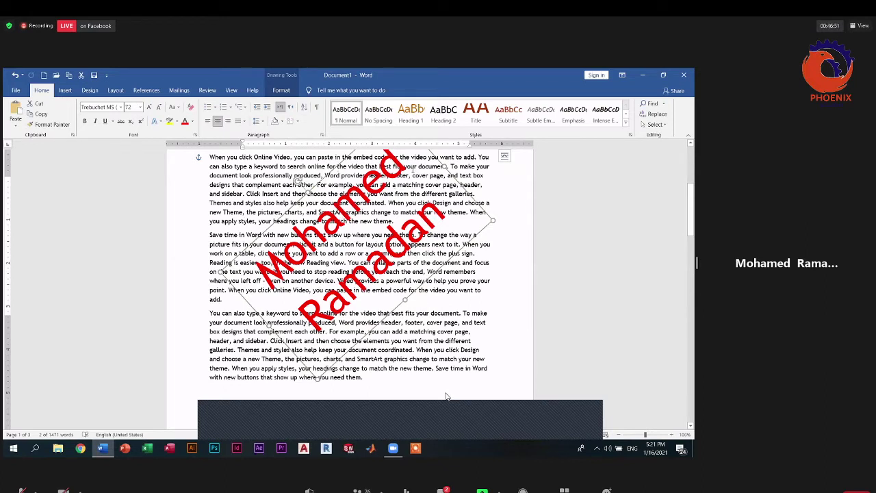
Set the WordArt's wrapping to Behind Text and send it to the back.
{"action": "left_click", "coordinate": [283, 91]}
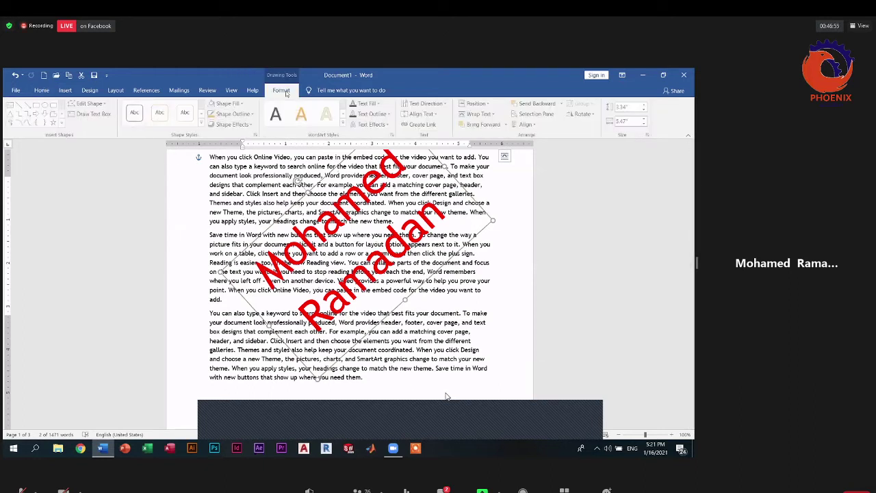
{"action": "left_click", "coordinate": [489, 114]}
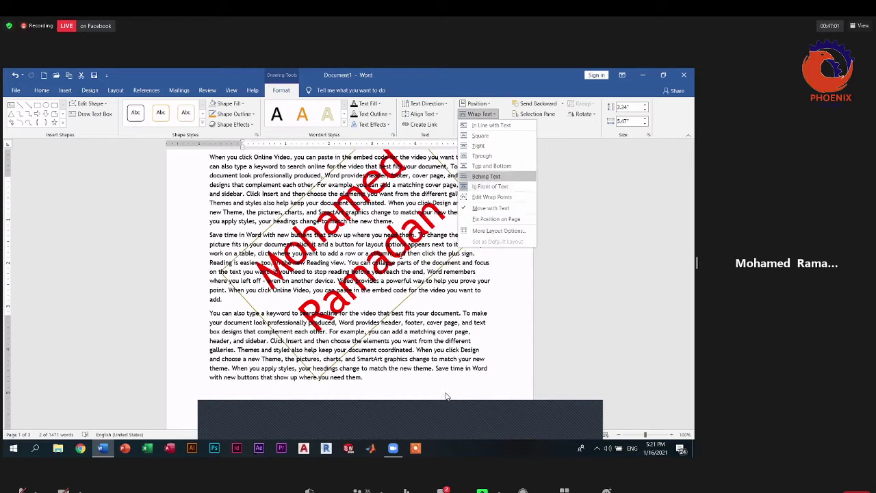
{"action": "left_click", "coordinate": [487, 177]}
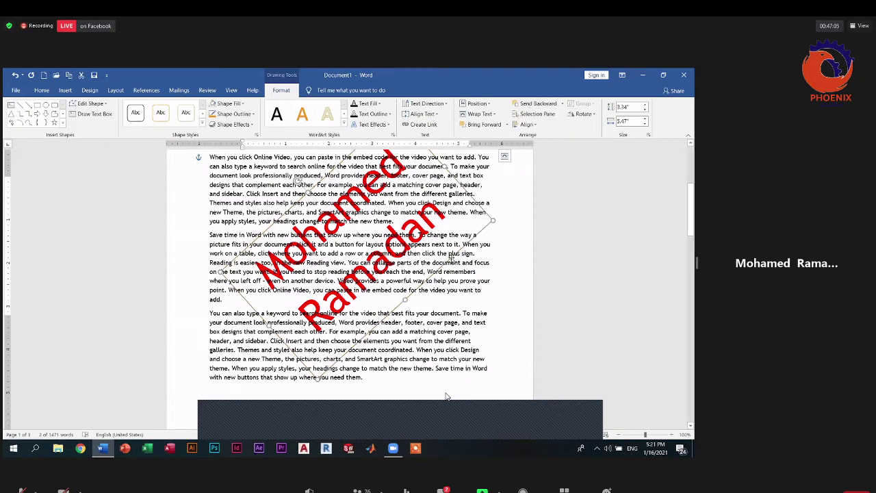
{"action": "left_click", "coordinate": [490, 114]}
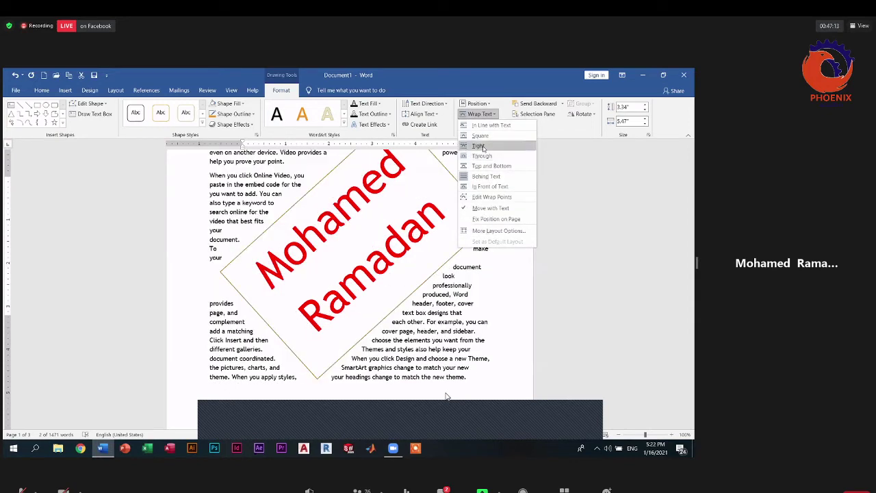
{"action": "left_click", "coordinate": [536, 103]}
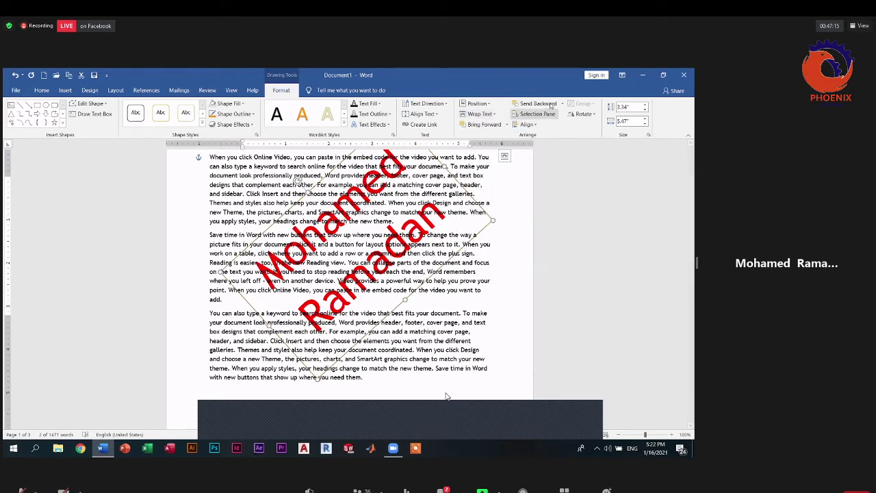
{"action": "left_click", "coordinate": [562, 103]}
{"action": "left_click", "coordinate": [547, 126]}
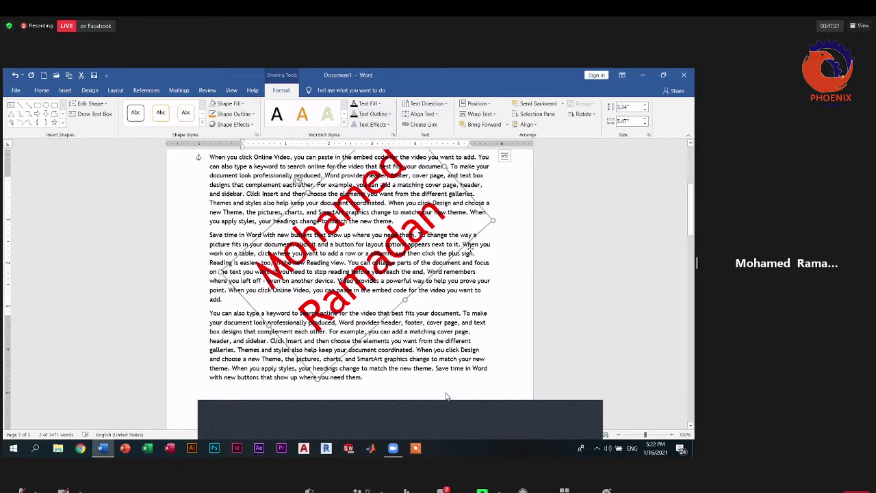
Nudge the red WordArt slightly lower on the page.
{"action": "left_click_drag", "start_coordinate": [470, 245], "coordinate": [474, 253]}
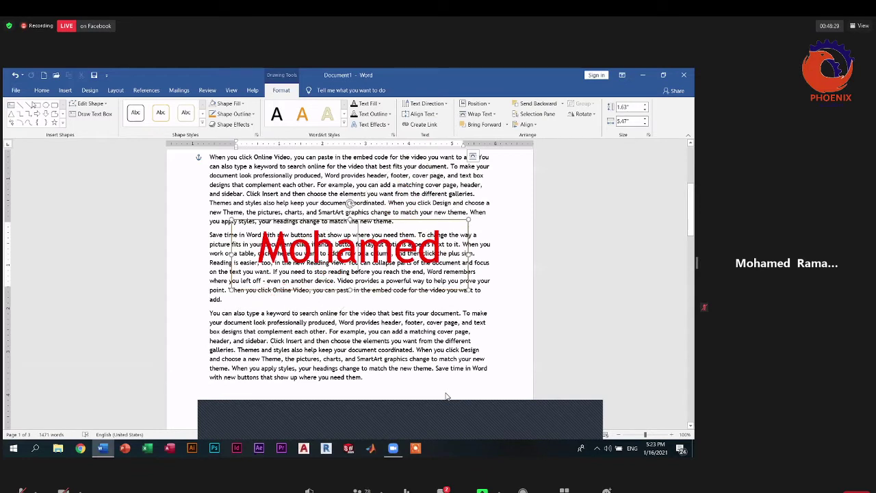
Select the WordArt and rotate it to a steep upward diagonal with its rotation handle.
{"action": "key", "text": "ctrl+a"}
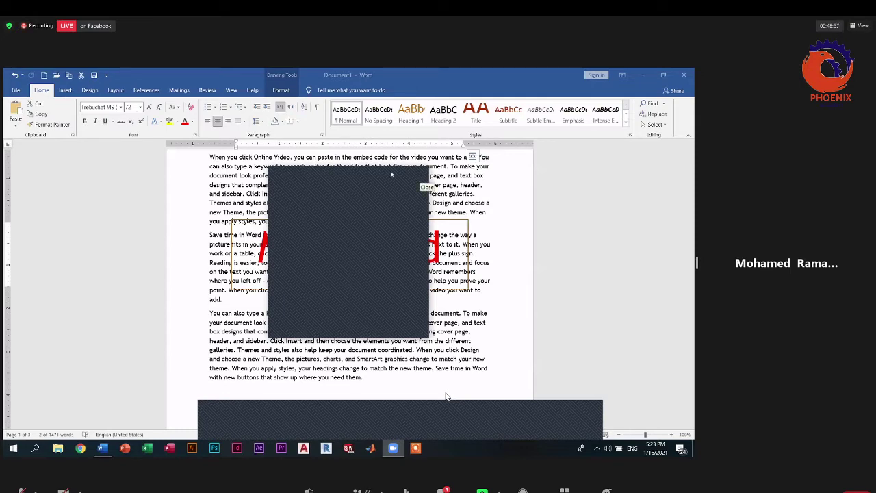
{"action": "double_click", "coordinate": [349, 249]}
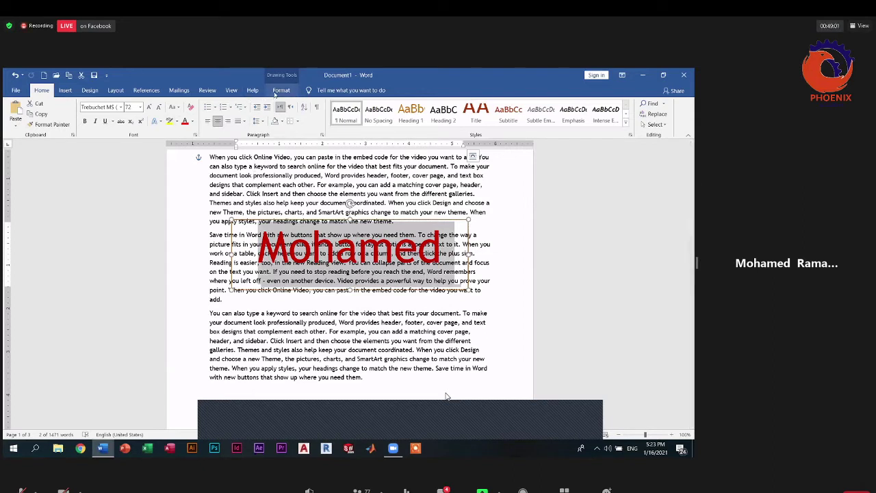
{"action": "left_click", "coordinate": [281, 89]}
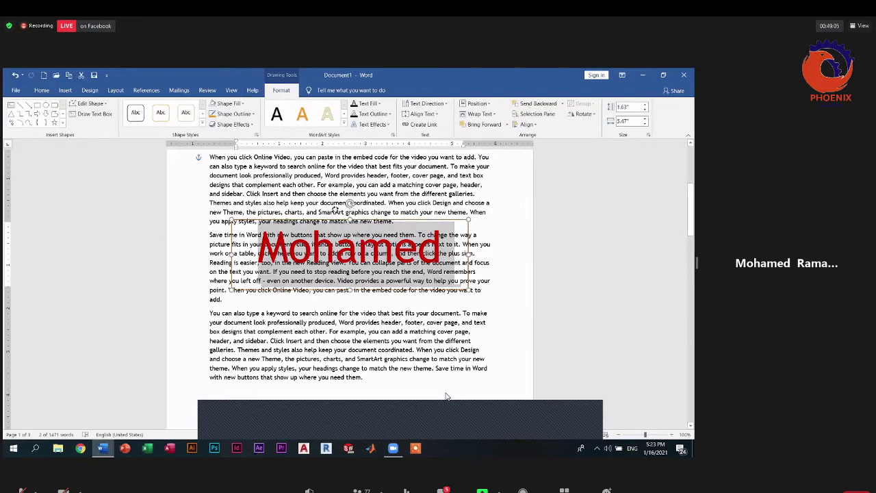
{"action": "left_click_drag", "start_coordinate": [349, 204], "coordinate": [478, 96]}
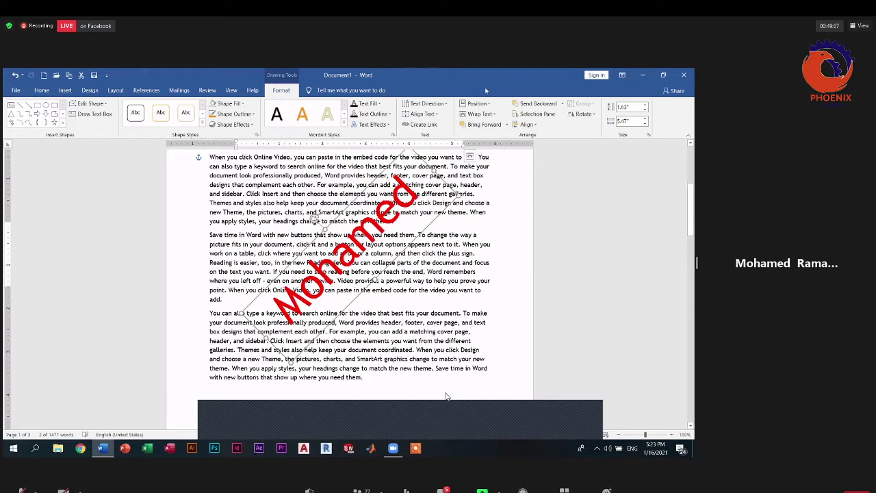
Look through the text direction, wrapping, layering and align menus, then undo the steep rotation.
{"action": "left_click", "coordinate": [438, 115]}
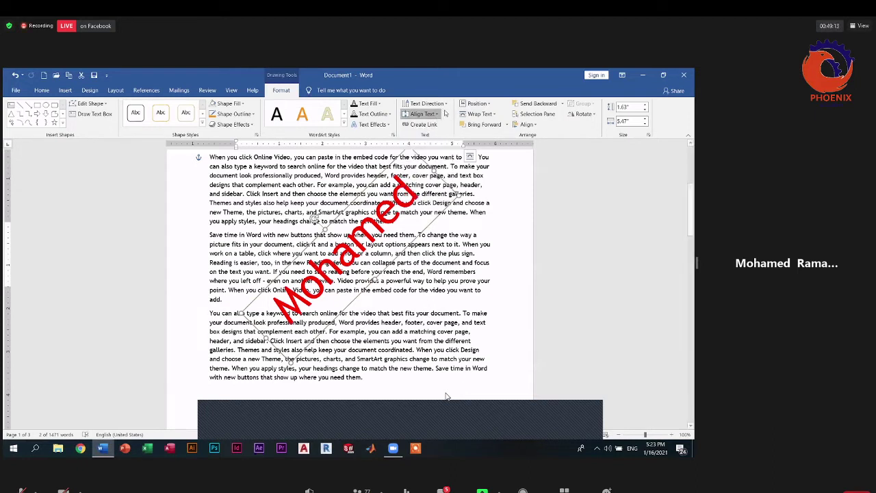
{"action": "left_click", "coordinate": [445, 104]}
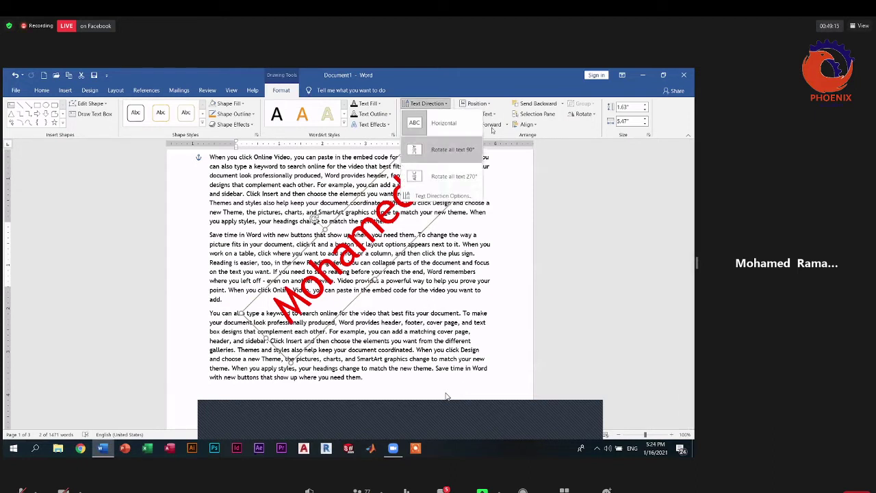
{"action": "left_click", "coordinate": [483, 113]}
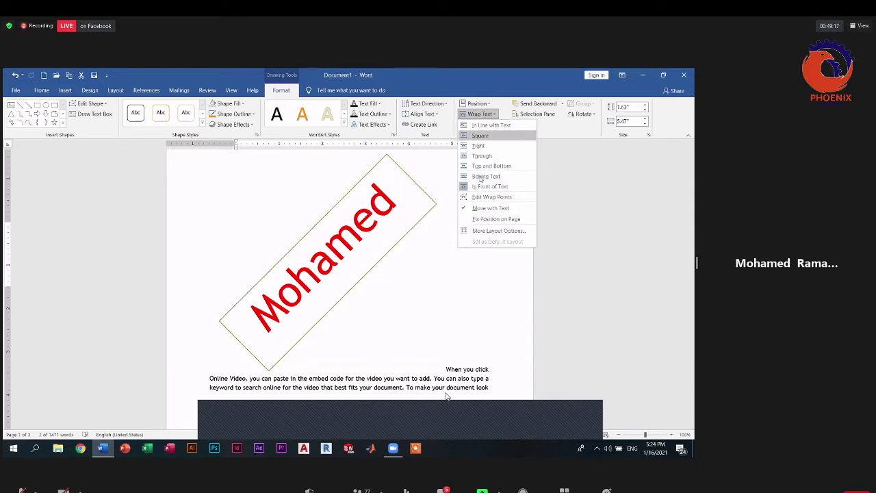
{"action": "left_click", "coordinate": [562, 104]}
{"action": "left_click", "coordinate": [561, 104]}
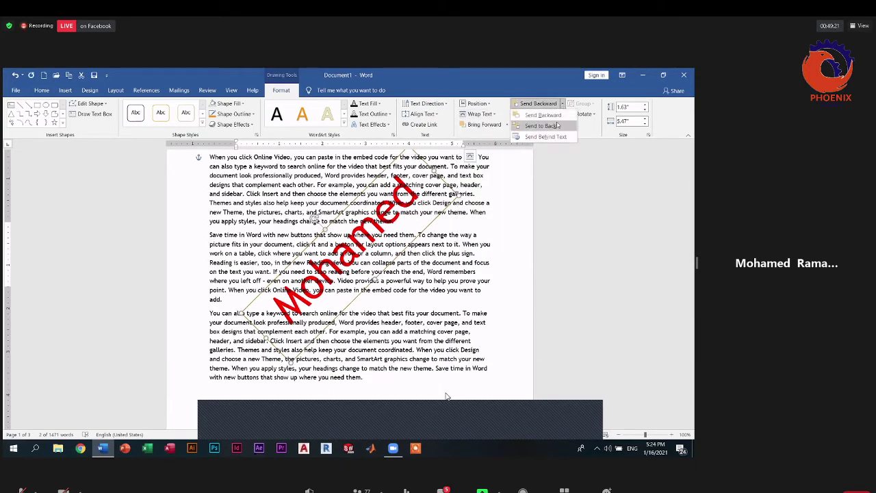
{"action": "left_click", "coordinate": [508, 126]}
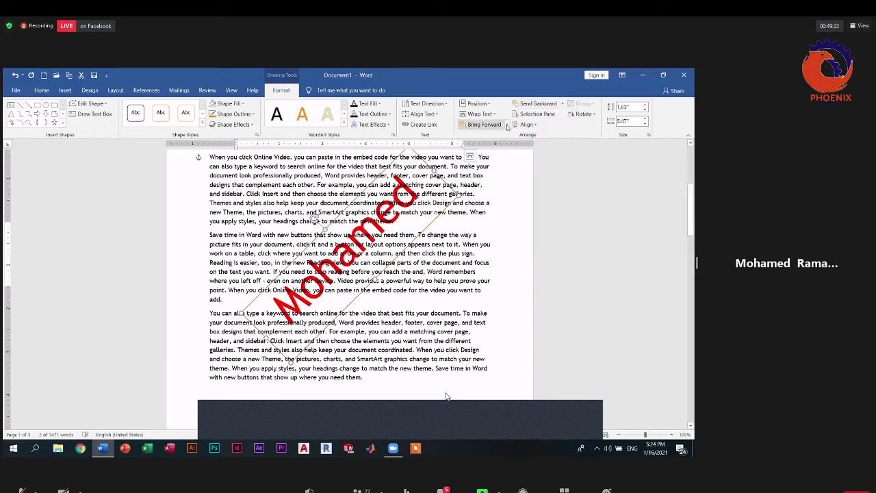
{"action": "left_click", "coordinate": [507, 126]}
{"action": "left_click", "coordinate": [496, 147]}
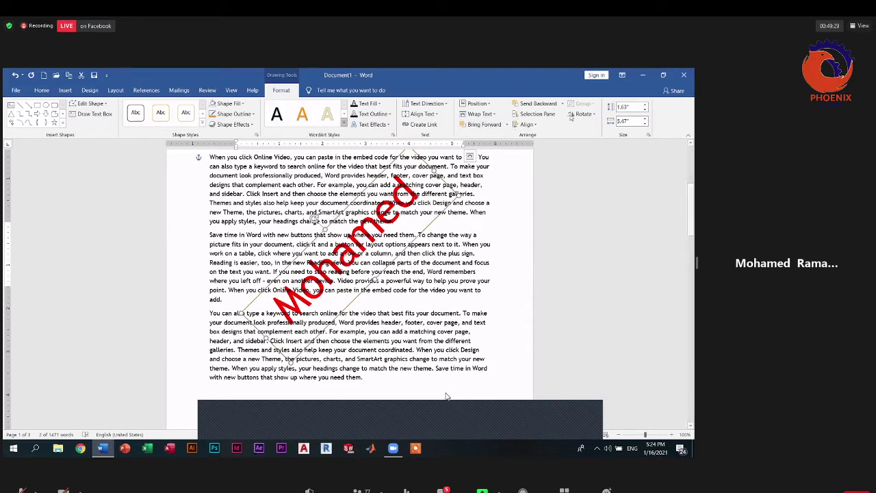
{"action": "left_click", "coordinate": [528, 125]}
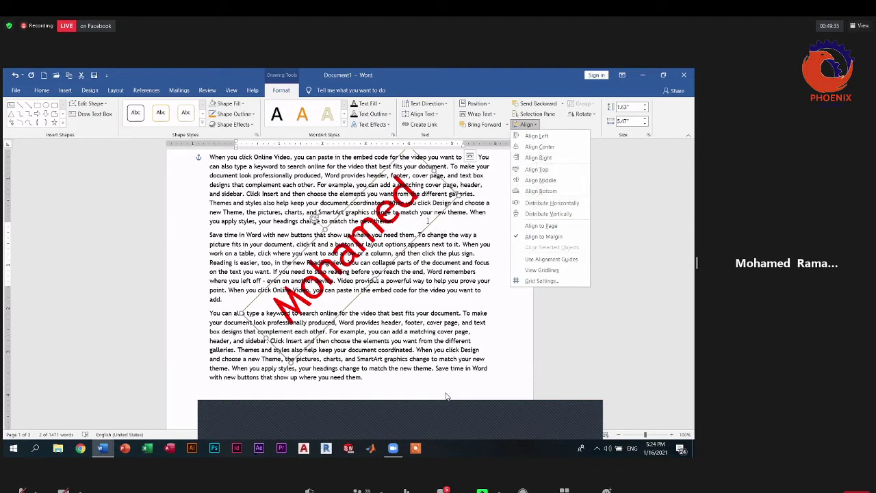
{"action": "key", "text": "Escape"}
{"action": "key", "text": "ctrl+z"}
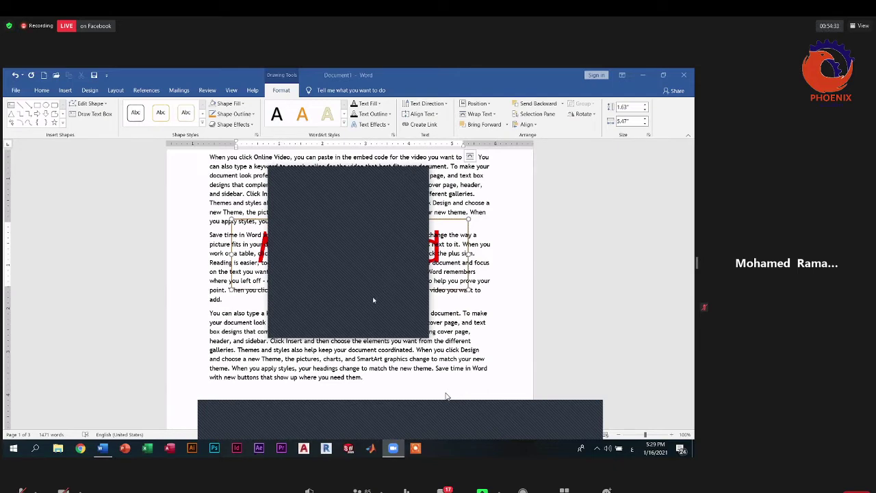
{"action": "key", "text": "alt+shift"}
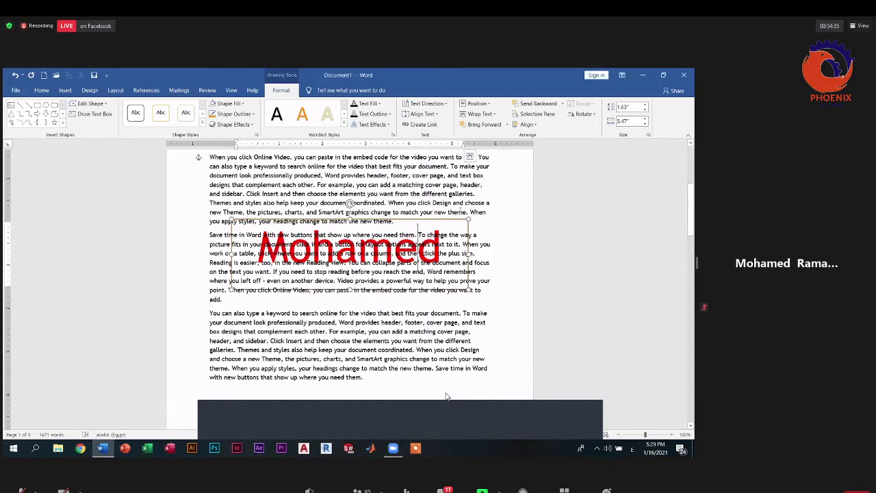
{"action": "key", "text": "ctrl+a"}
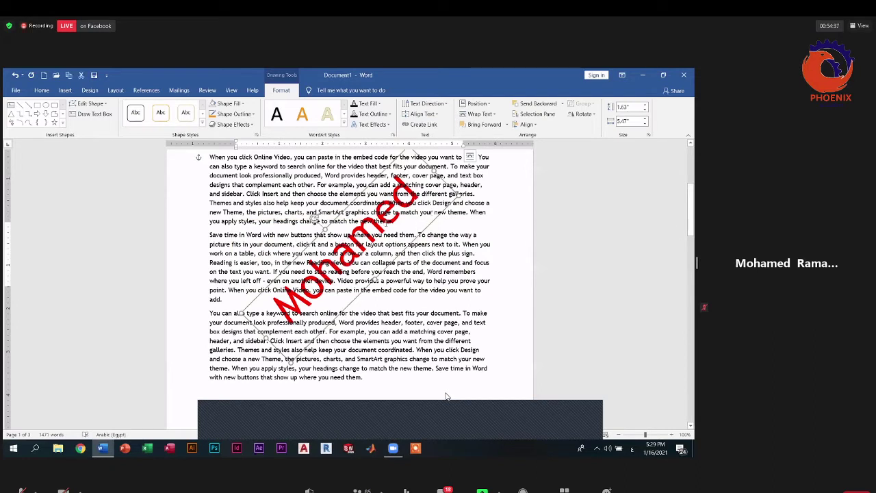
{"action": "key", "text": "Delete"}
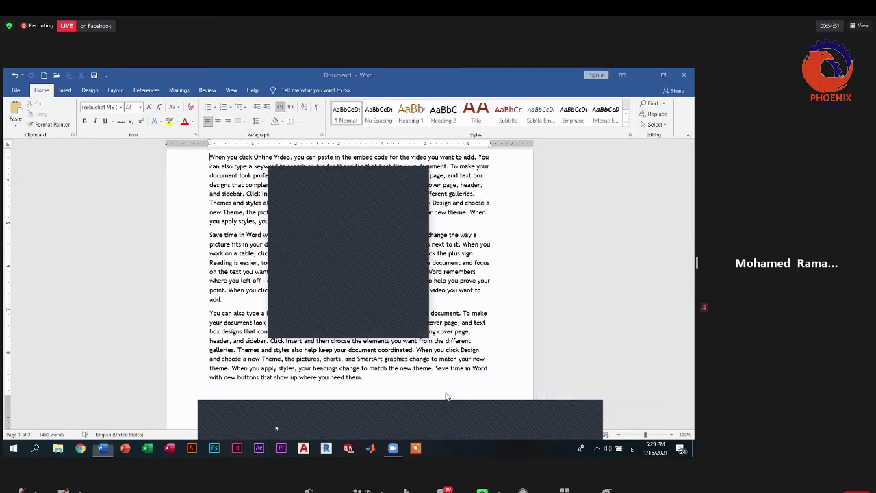
{"action": "left_click", "coordinate": [375, 382]}
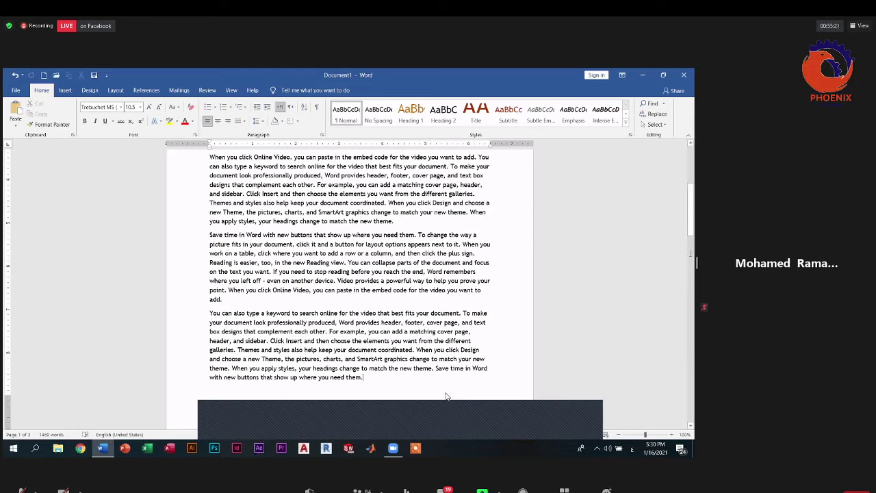
Insert an Austin Quote text box and replace its placeholder with the author's full name.
{"action": "left_click", "coordinate": [67, 92]}
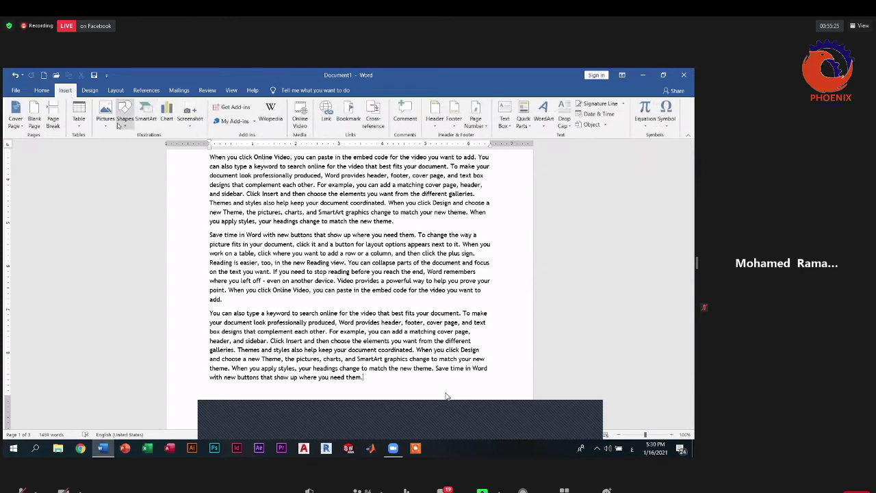
{"action": "left_click", "coordinate": [508, 125]}
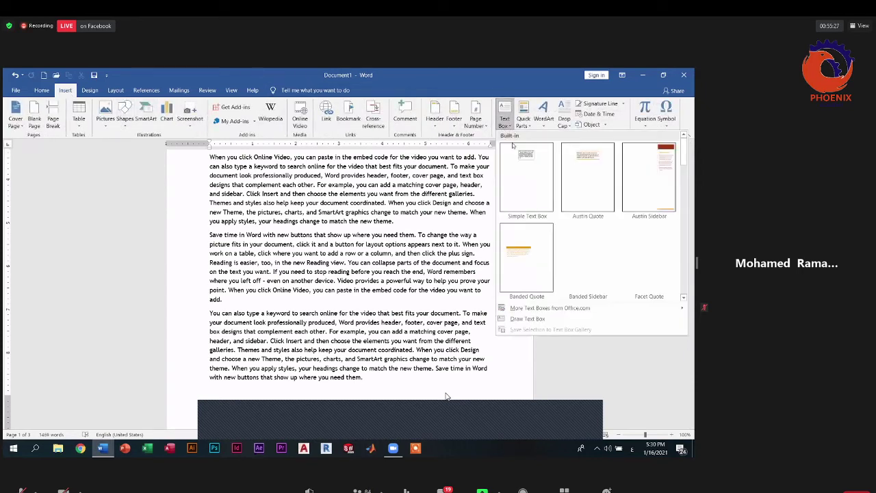
{"action": "left_click", "coordinate": [587, 176]}
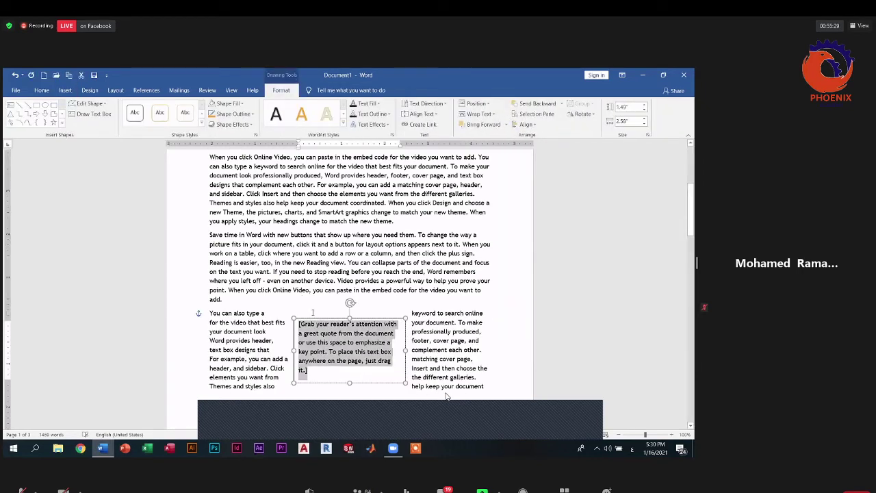
{"action": "key", "text": "BackSpace"}
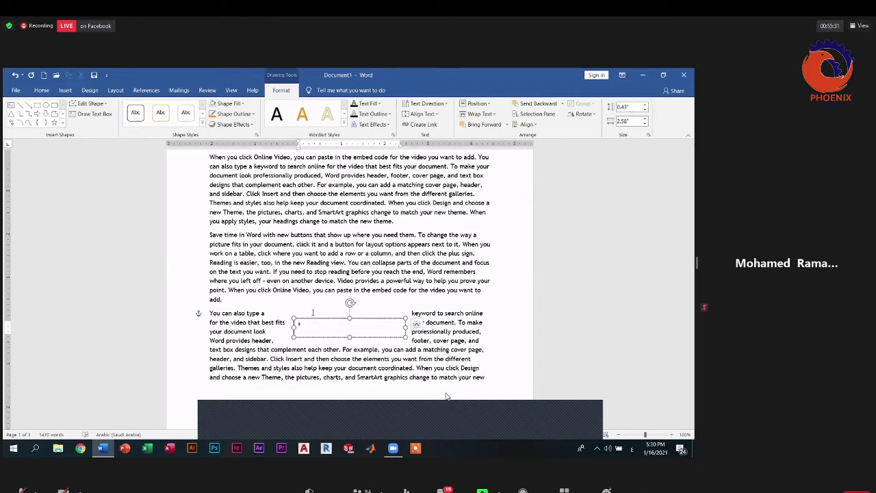
{"action": "left_click", "coordinate": [340, 325]}
{"action": "type", "text": "a"}
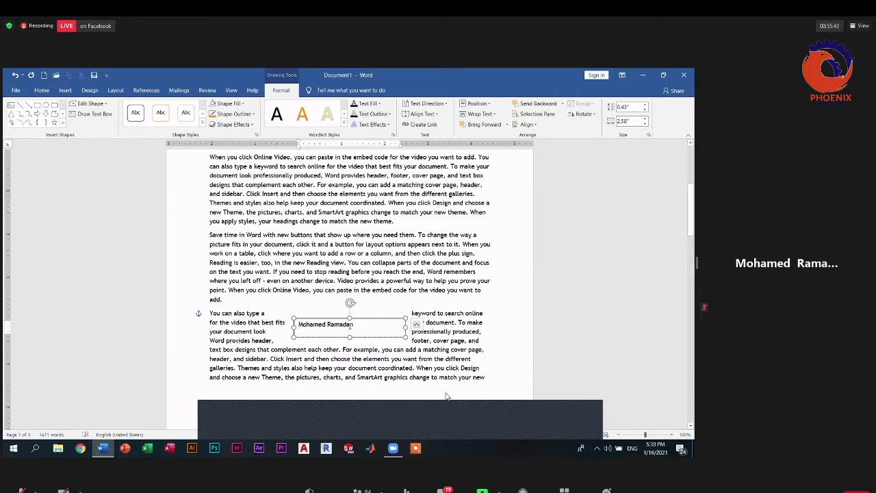
Enlarge the name text in the box, settling at 36 pt.
{"action": "triple_click", "coordinate": [351, 325]}
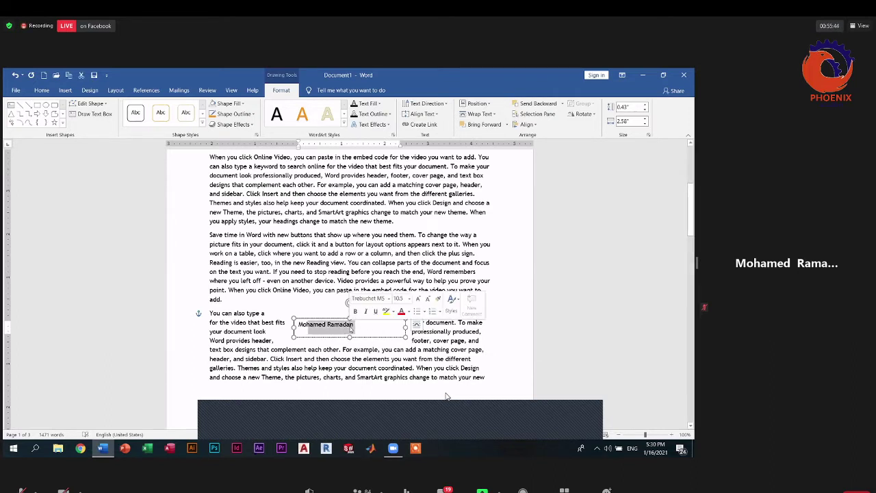
{"action": "left_click", "coordinate": [41, 90]}
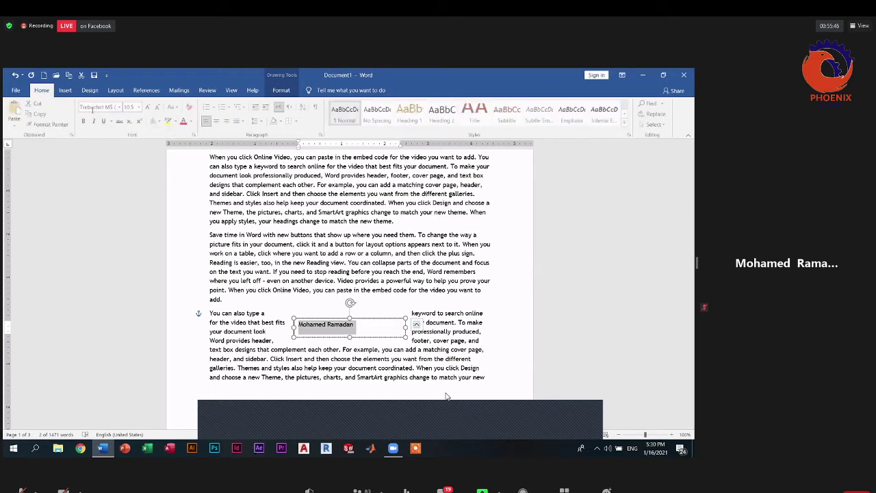
{"action": "left_click", "coordinate": [149, 108]}
{"action": "left_click", "coordinate": [149, 108]}
{"action": "left_click", "coordinate": [149, 108]}
{"action": "left_click", "coordinate": [150, 108]}
{"action": "left_click", "coordinate": [149, 108]}
{"action": "left_click", "coordinate": [150, 108]}
{"action": "left_click", "coordinate": [149, 108]}
{"action": "left_click", "coordinate": [149, 109]}
{"action": "left_click", "coordinate": [150, 108]}
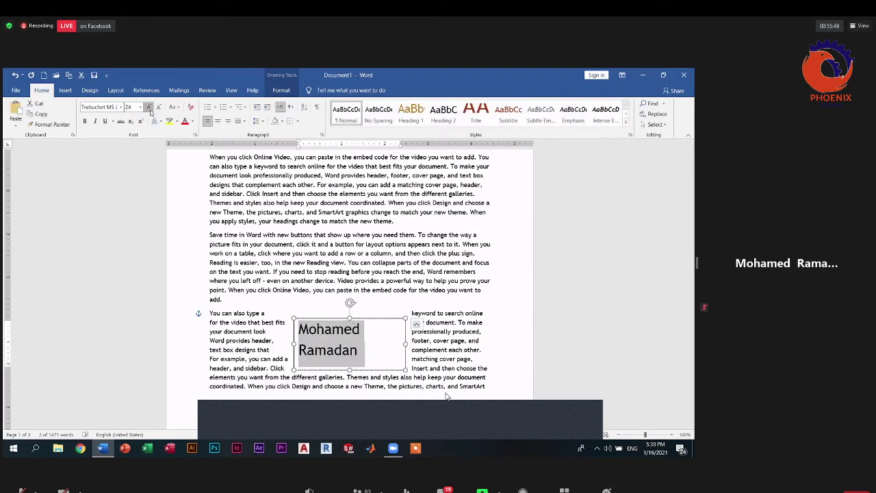
{"action": "left_click", "coordinate": [149, 109]}
{"action": "left_click", "coordinate": [149, 108]}
{"action": "left_click", "coordinate": [149, 108]}
{"action": "left_click", "coordinate": [150, 109]}
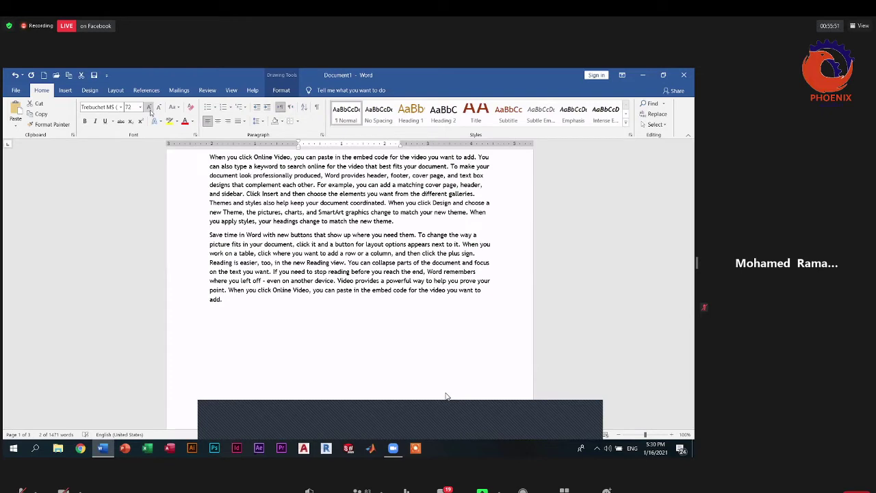
{"action": "scroll", "coordinate": [445, 396], "scroll_direction": "down", "scroll_amount": 5}
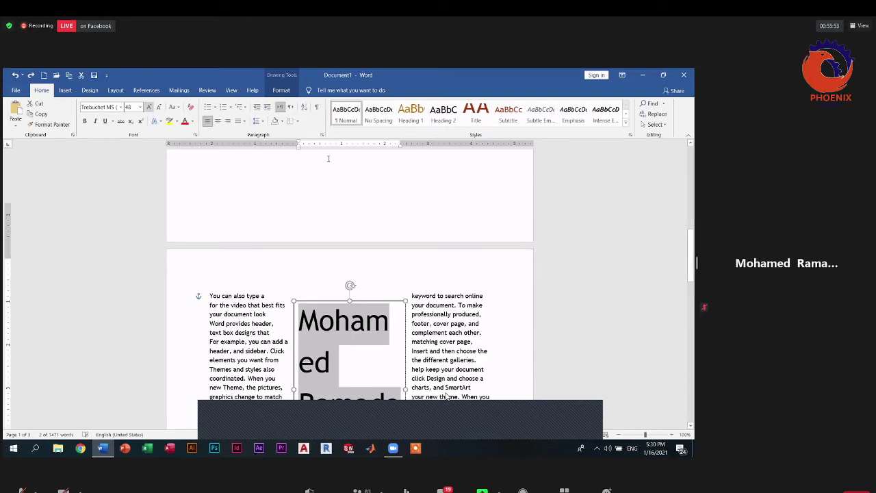
{"action": "key", "text": "ctrl+shift+comma"}
{"action": "key", "text": "ctrl+shift+comma"}
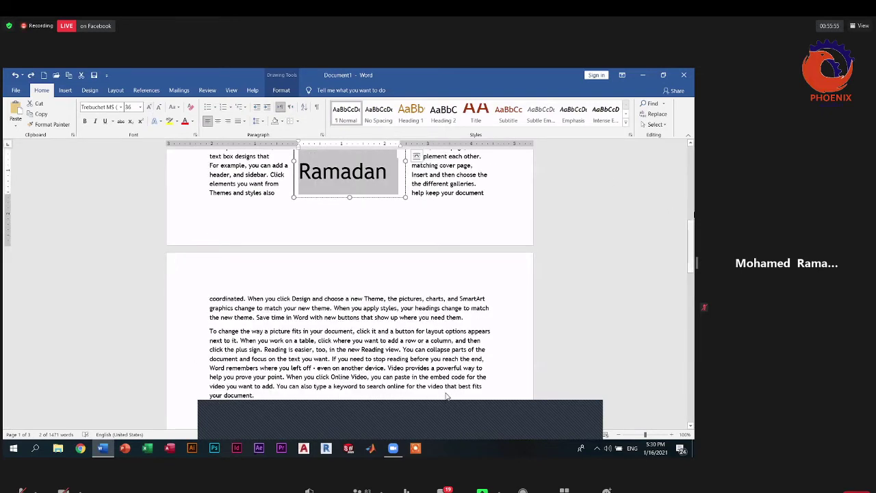
{"action": "scroll", "coordinate": [446, 396], "scroll_direction": "up", "scroll_amount": 3}
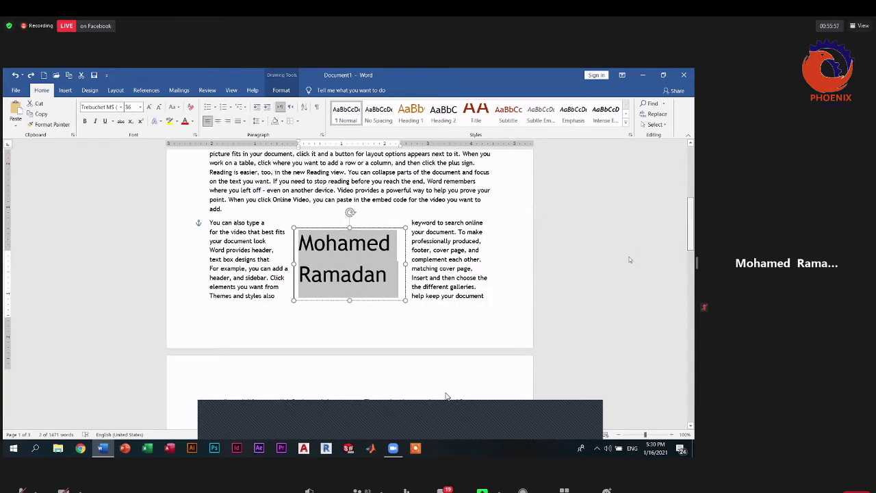
{"action": "mouse_move", "coordinate": [693, 243]}
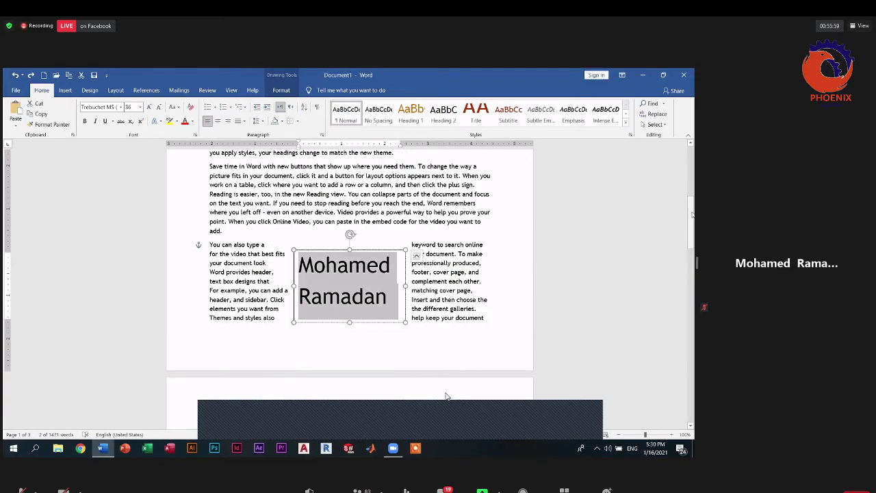
{"action": "scroll", "coordinate": [558, 330], "scroll_direction": "up", "scroll_amount": 2}
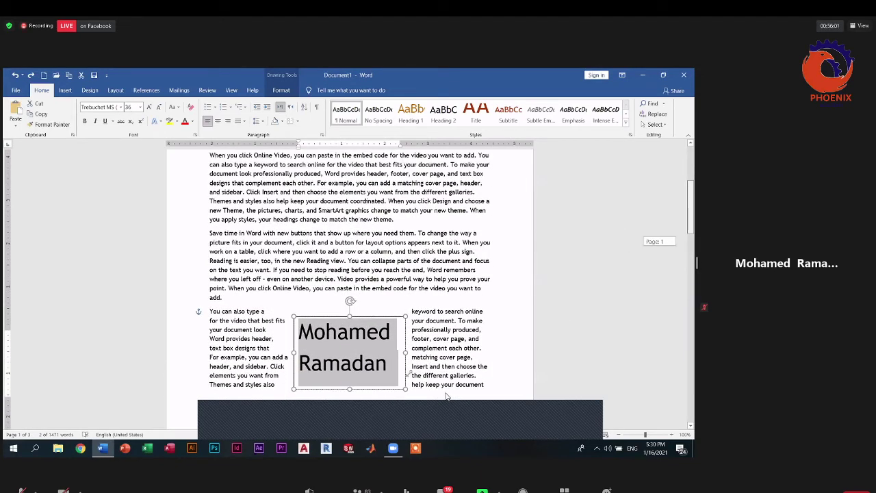
{"action": "scroll", "coordinate": [408, 327], "scroll_direction": "down", "scroll_amount": 2}
Move the name text box up into the Save time paragraph and place it behind text.
{"action": "left_click_drag", "start_coordinate": [415, 380], "coordinate": [404, 274]}
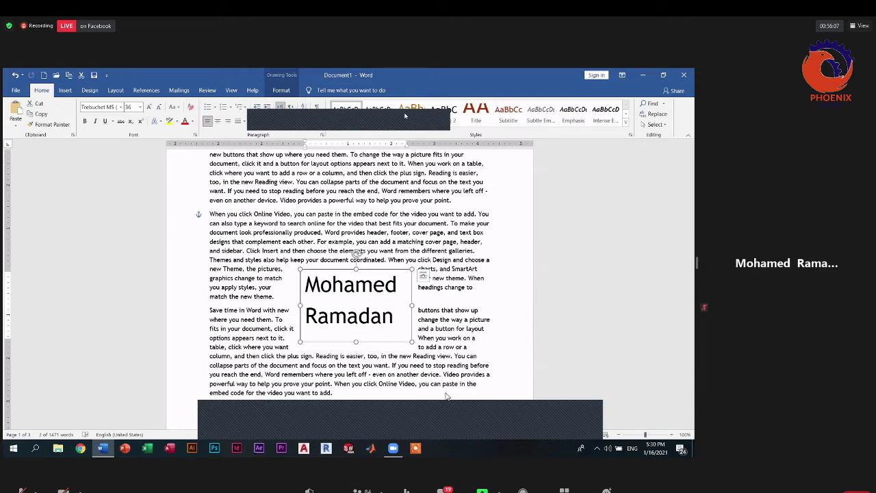
{"action": "left_click", "coordinate": [281, 90]}
{"action": "left_click", "coordinate": [480, 113]}
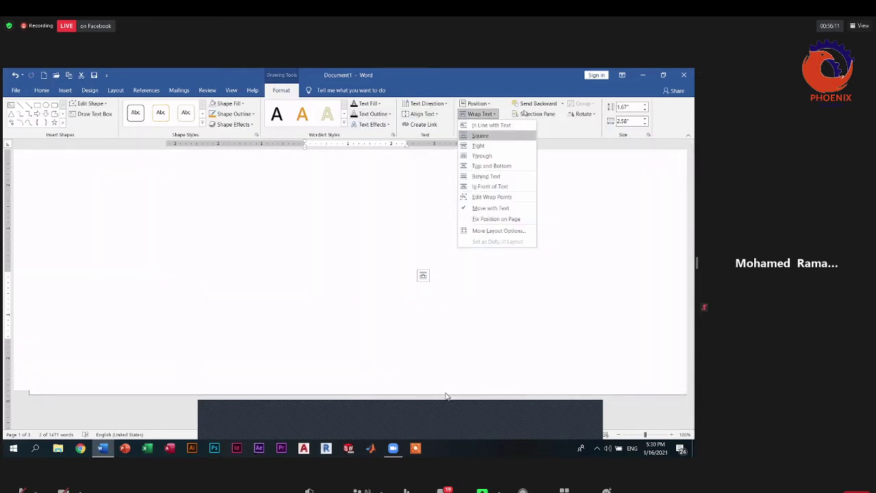
{"action": "left_click", "coordinate": [564, 106]}
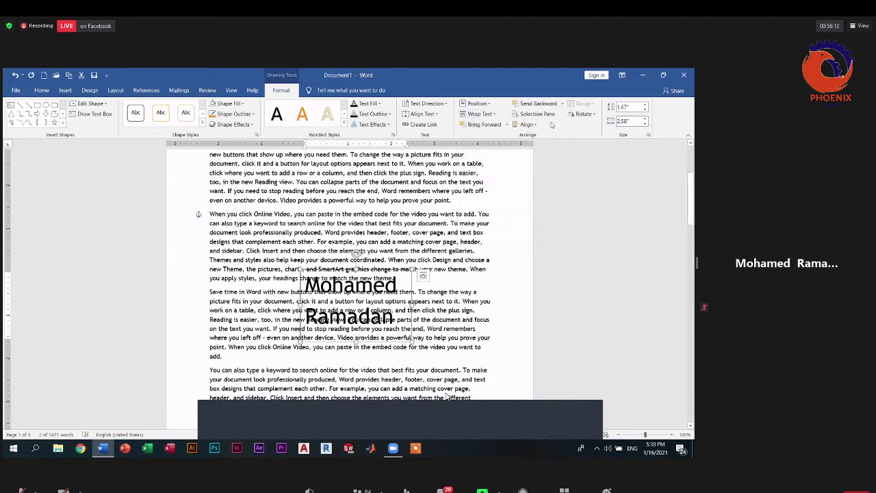
{"action": "left_click", "coordinate": [563, 104]}
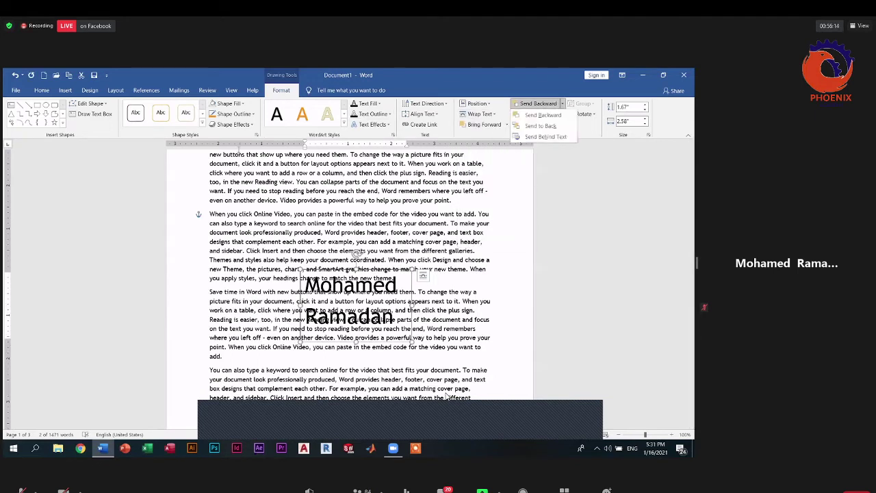
Colour the name text Light Gray, Background 2, Darker 10%.
{"action": "left_click", "coordinate": [64, 90]}
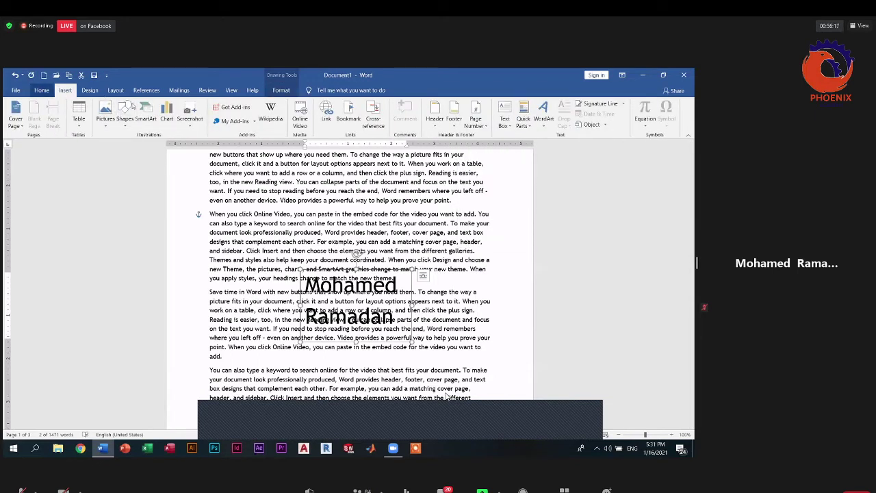
{"action": "left_click", "coordinate": [42, 90]}
{"action": "left_click", "coordinate": [193, 122]}
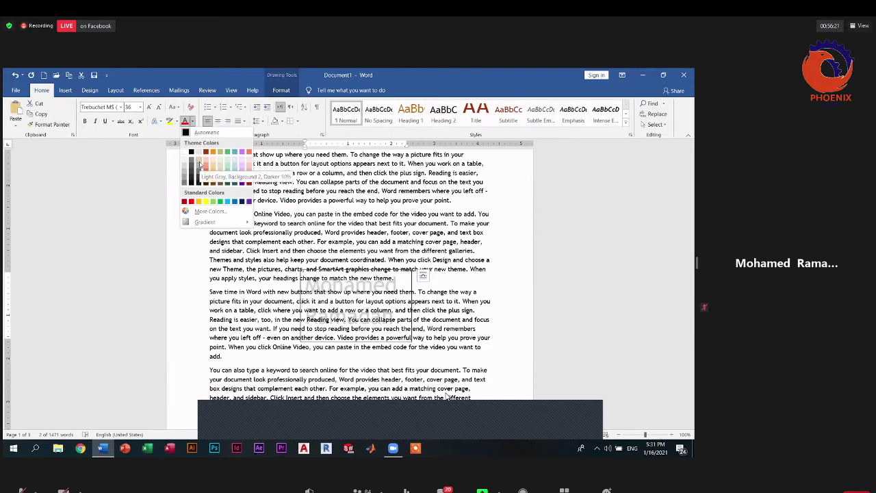
{"action": "left_click", "coordinate": [200, 165]}
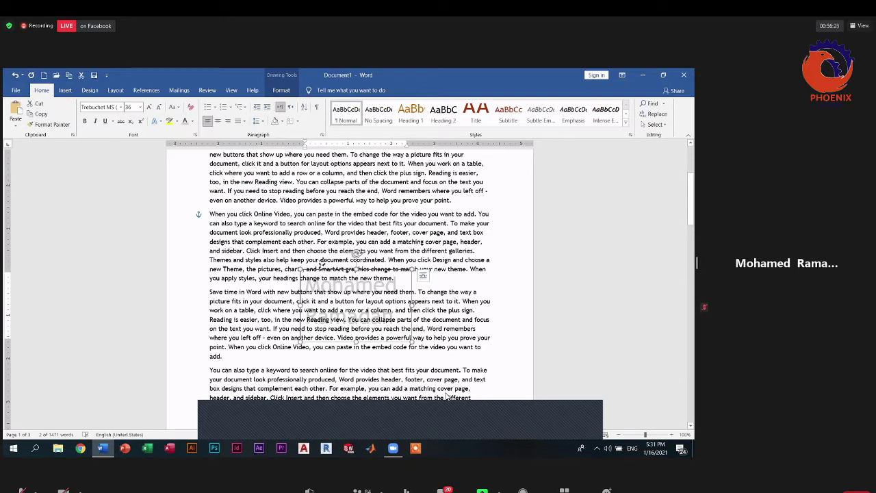
Rotate the grey name box about 45°, lengthen it toward the upper right, and centre it over the page body.
{"action": "left_click_drag", "start_coordinate": [315, 269], "coordinate": [321, 265]}
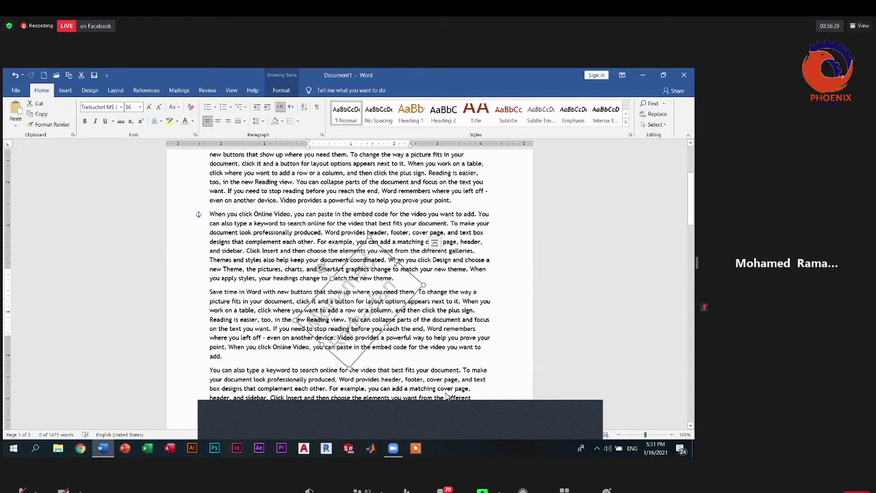
{"action": "left_click_drag", "start_coordinate": [423, 285], "coordinate": [480, 192]}
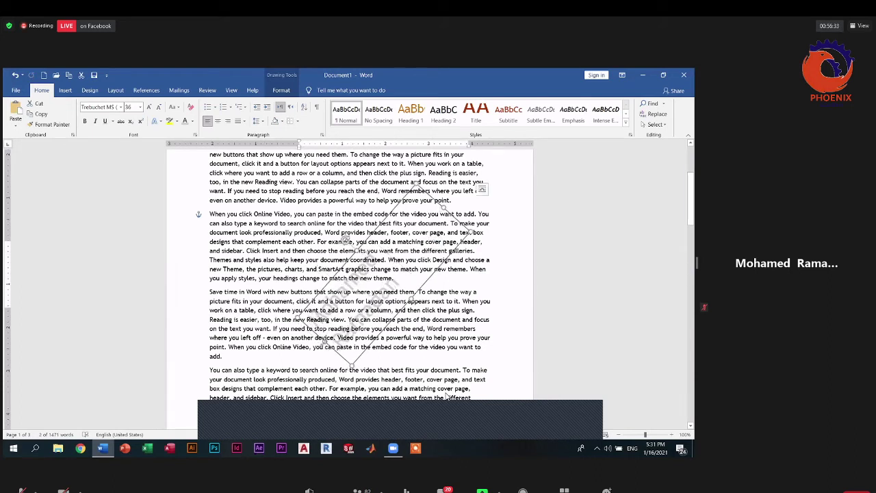
{"action": "left_click_drag", "start_coordinate": [303, 362], "coordinate": [247, 408]}
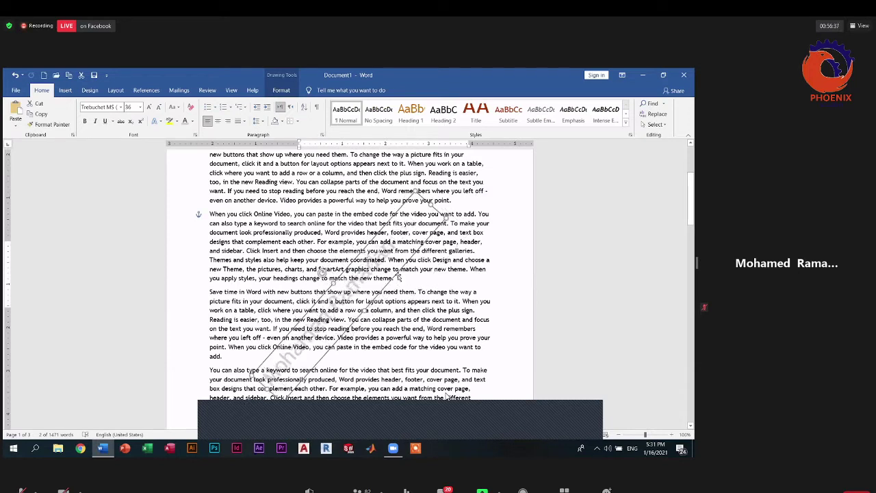
{"action": "left_click_drag", "start_coordinate": [417, 195], "coordinate": [339, 259]}
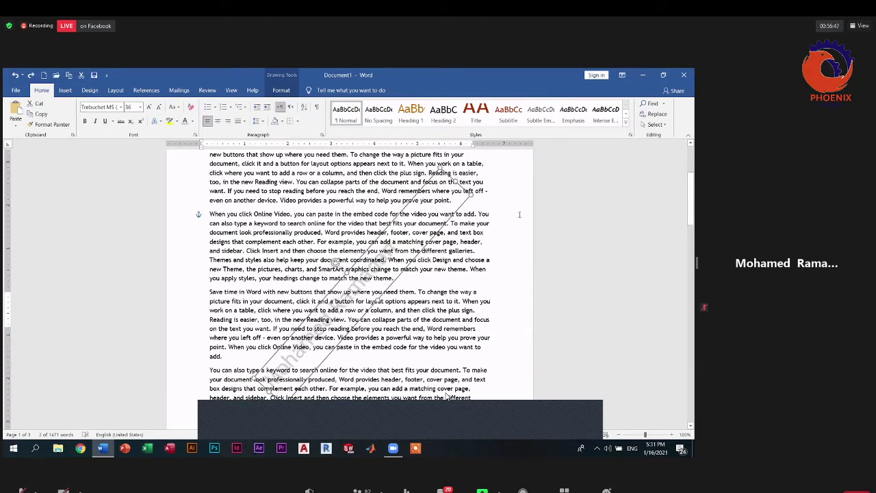
{"action": "left_click", "coordinate": [519, 214]}
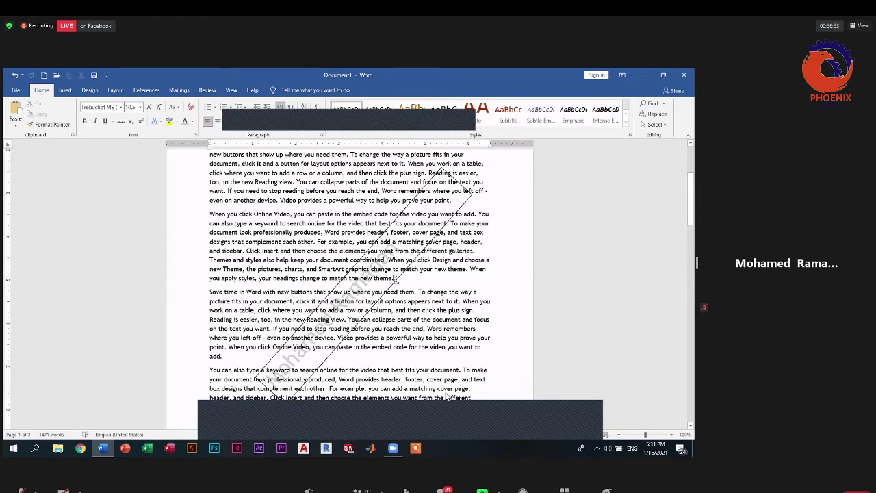
Give the diagonal watermark box No Fill and No Outline, then deselect it.
{"action": "left_click", "coordinate": [395, 278]}
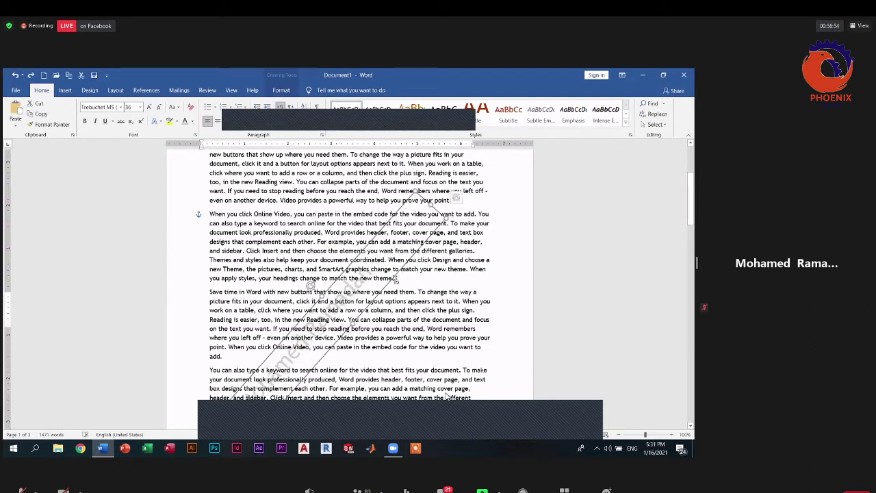
{"action": "left_click", "coordinate": [281, 90]}
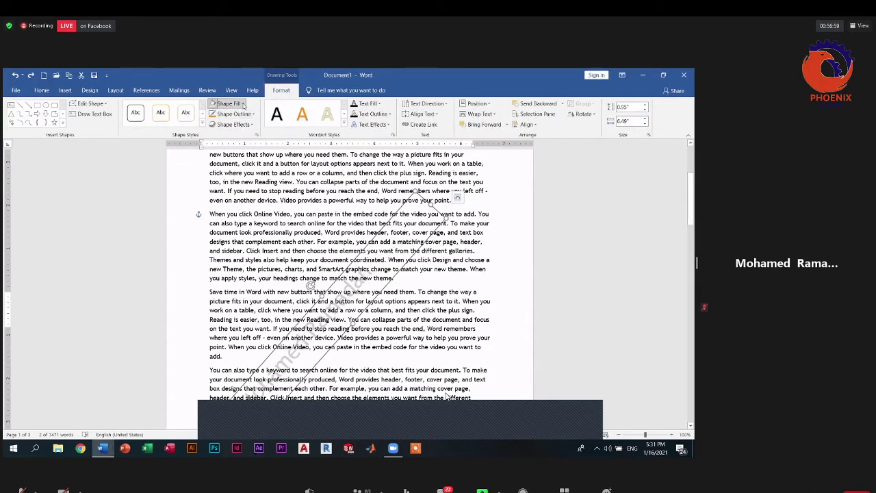
{"action": "left_click", "coordinate": [243, 104]}
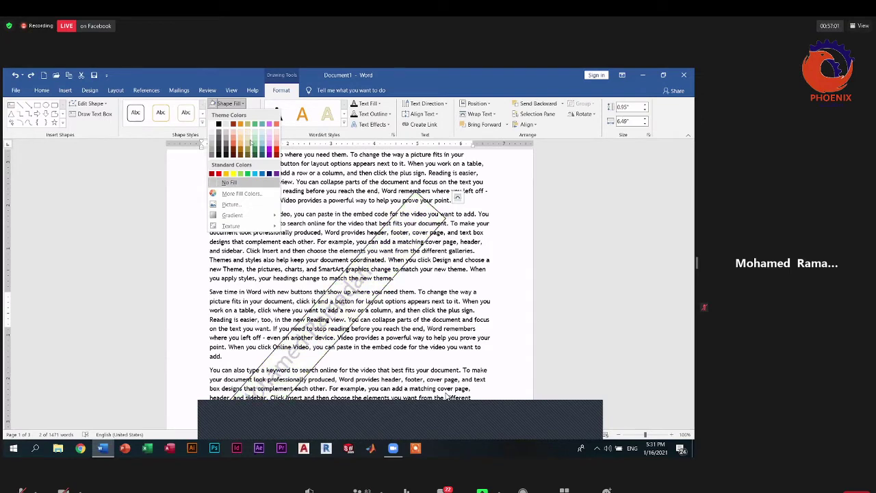
{"action": "left_click", "coordinate": [230, 183]}
{"action": "left_click", "coordinate": [253, 115]}
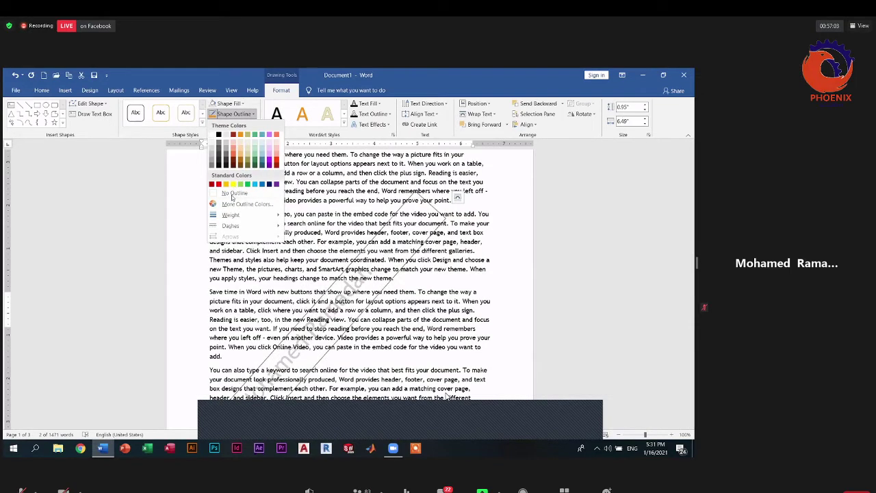
{"action": "left_click", "coordinate": [234, 193]}
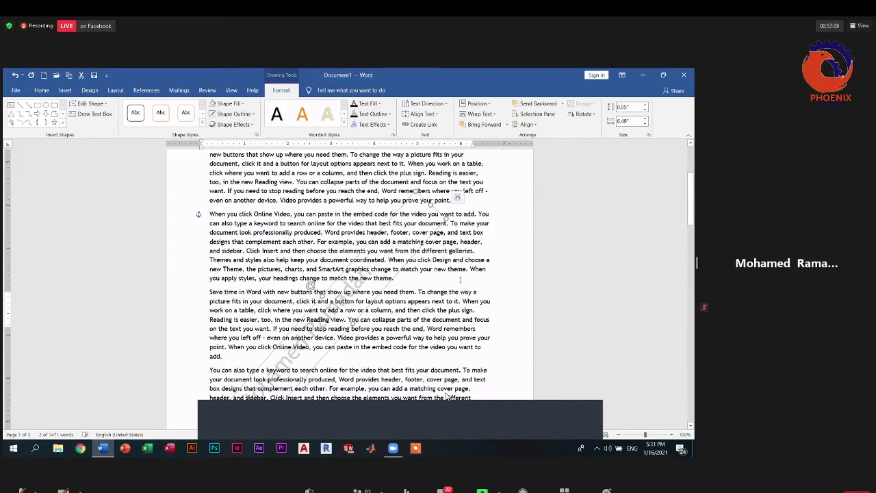
{"action": "left_click", "coordinate": [491, 290]}
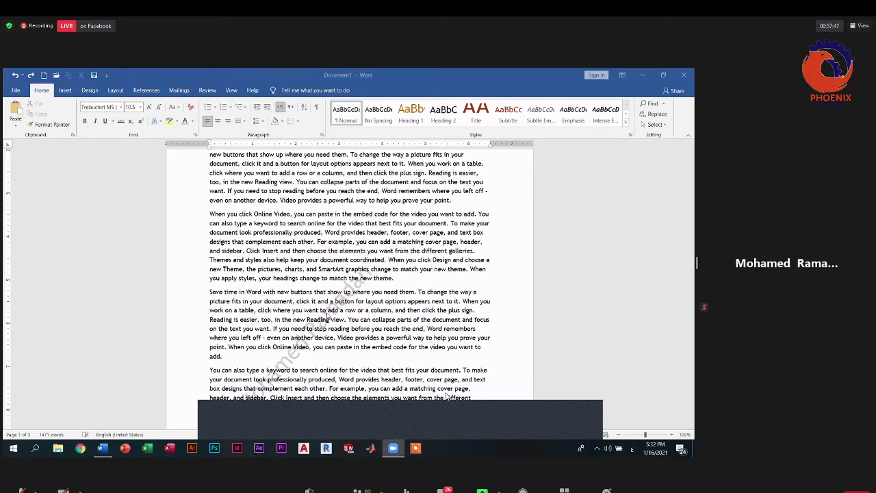
Paste the name text box, then undo repeatedly until the diagonal name watermark is gone.
{"action": "key", "text": "alt+shift"}
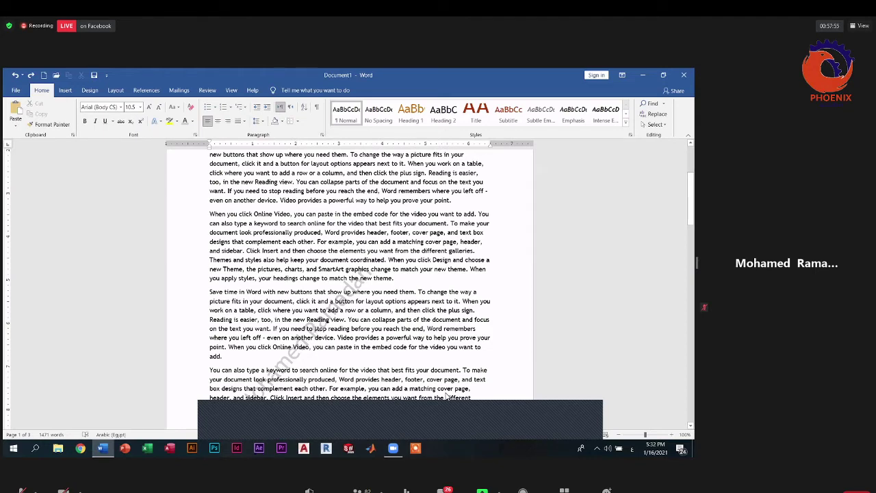
{"action": "key", "text": "ctrl+v"}
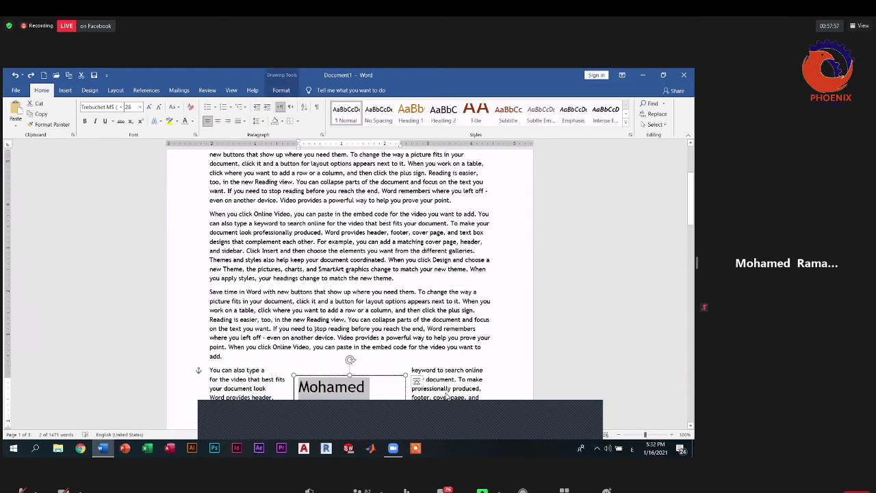
{"action": "key", "text": "ctrl+space"}
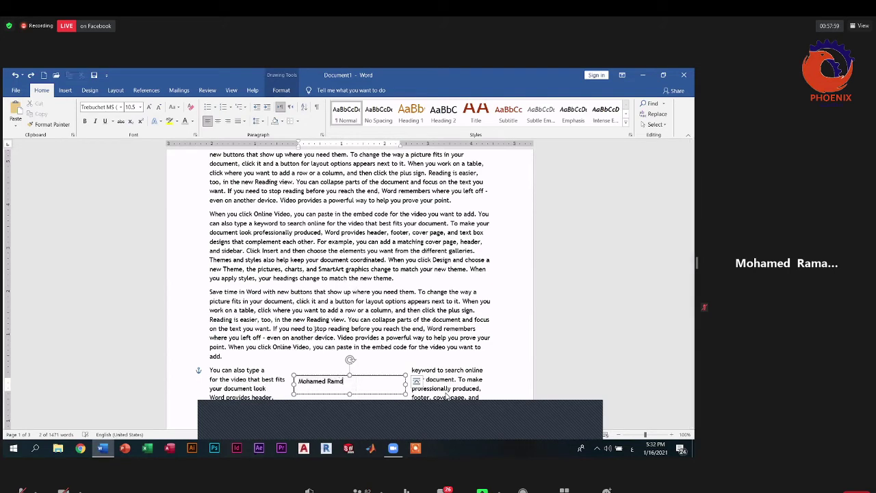
{"action": "type", "text": "an"}
{"action": "key", "text": "ctrl+z"}
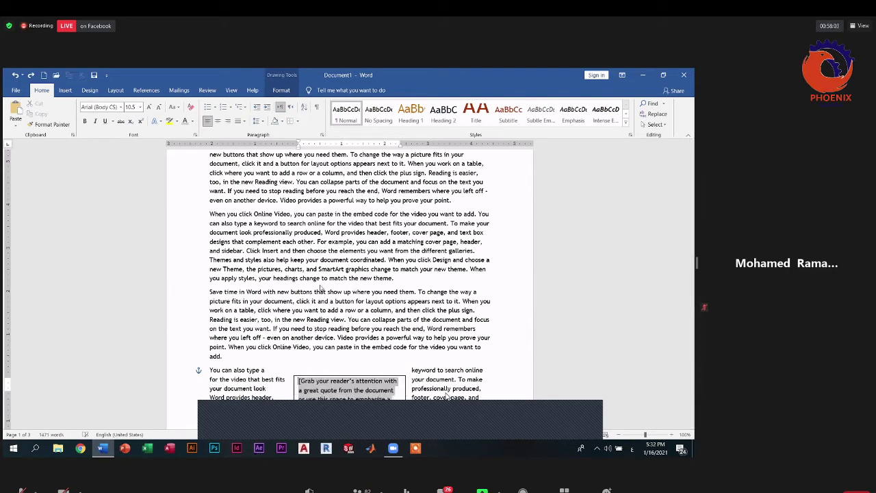
{"action": "key", "text": "ctrl+y"}
{"action": "key", "text": "ctrl+z"}
{"action": "key", "text": "ctrl+z"}
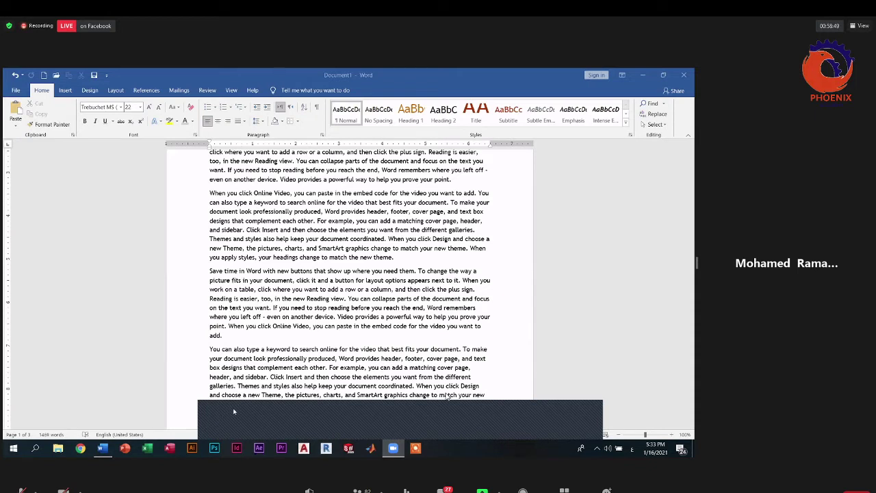
{"action": "left_click", "coordinate": [317, 342]}
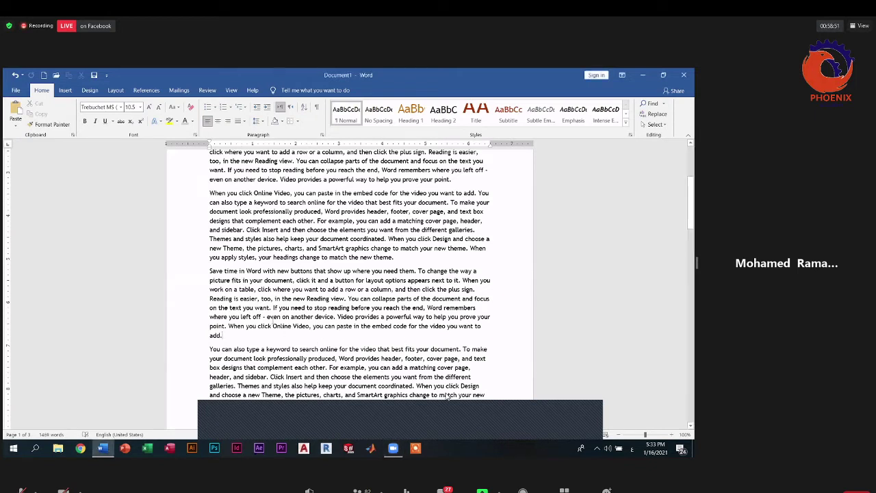
{"action": "left_click_drag", "start_coordinate": [691, 218], "coordinate": [683, 203]}
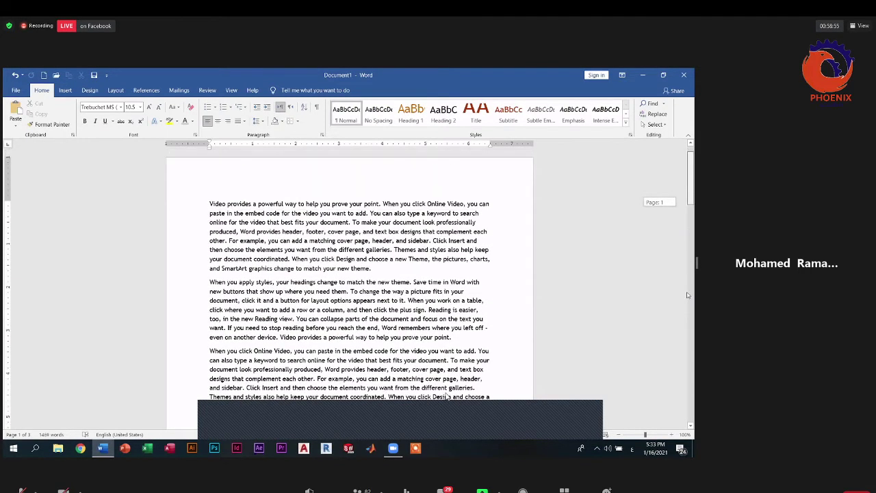
{"action": "scroll", "coordinate": [583, 398], "scroll_direction": "down", "scroll_amount": 15}
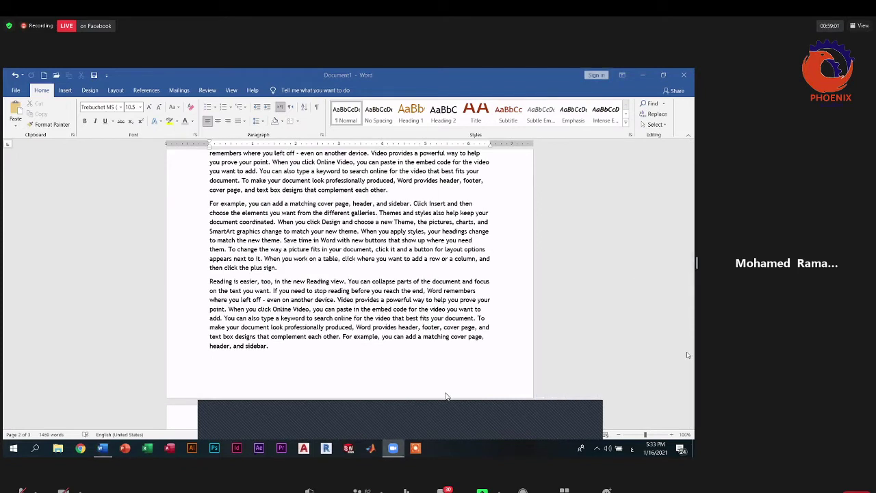
{"action": "scroll", "coordinate": [689, 328], "scroll_direction": "down", "scroll_amount": 10}
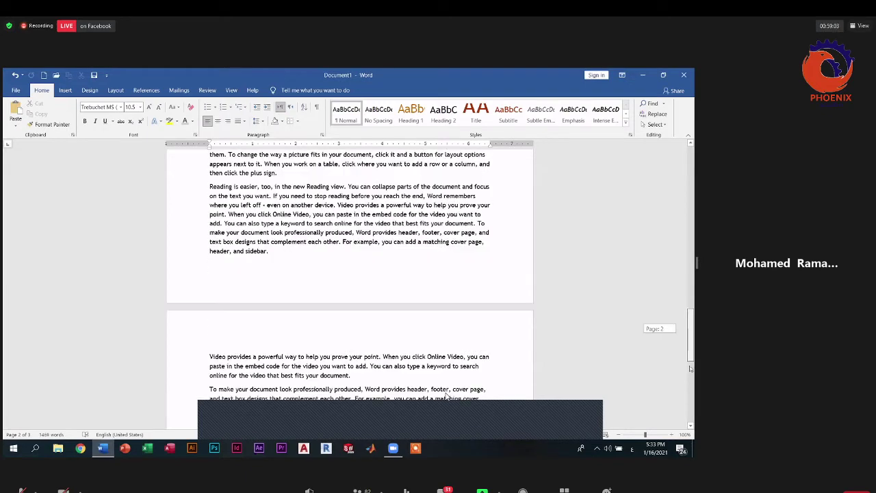
{"action": "scroll", "coordinate": [689, 309], "scroll_direction": "up", "scroll_amount": 8}
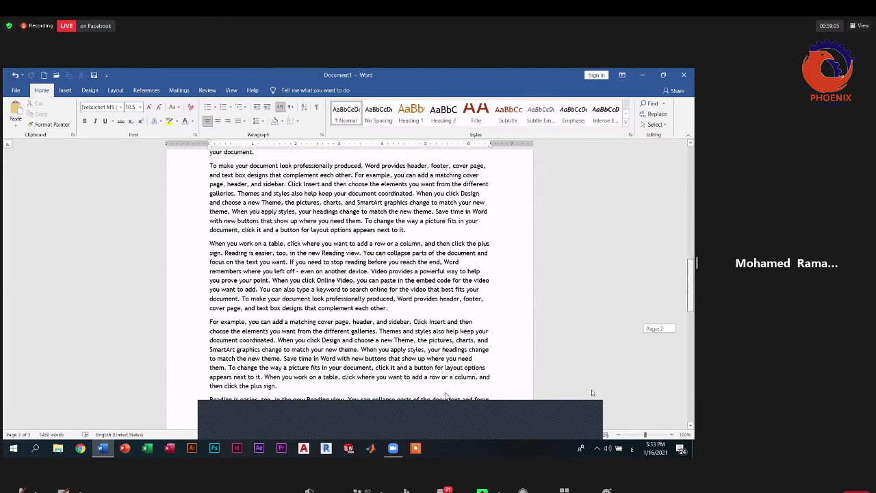
{"action": "scroll", "coordinate": [564, 267], "scroll_direction": "down", "scroll_amount": 1}
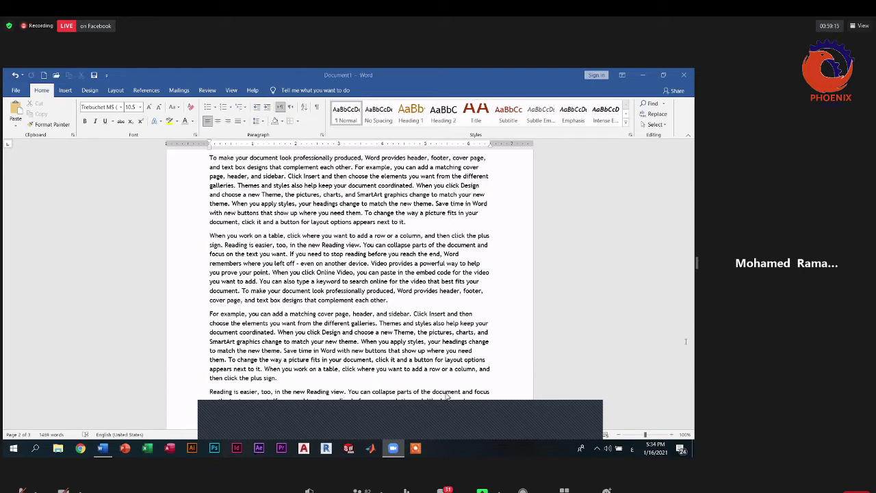
{"action": "left_click_drag", "start_coordinate": [691, 268], "coordinate": [692, 199]}
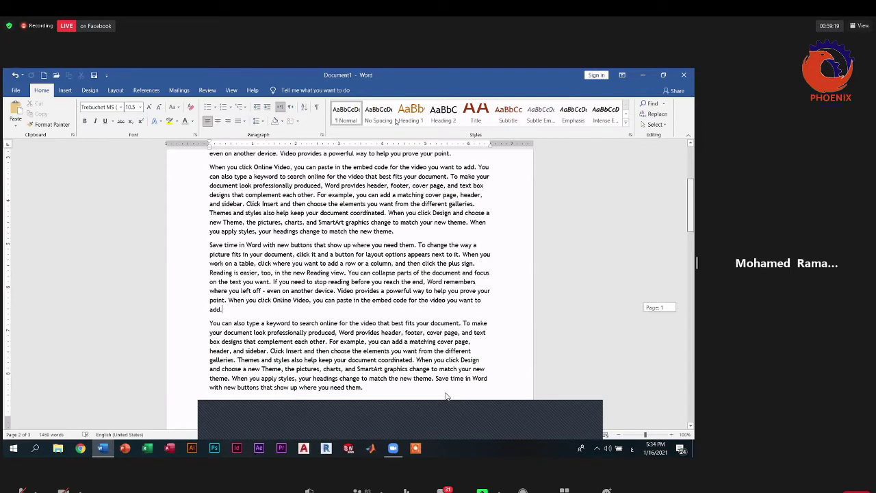
{"action": "scroll", "coordinate": [446, 396], "scroll_direction": "up", "scroll_amount": 3}
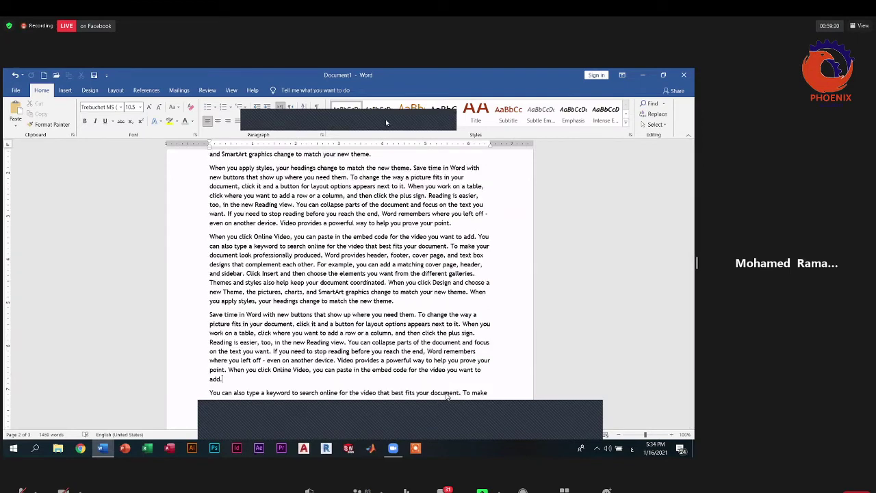
{"action": "left_click", "coordinate": [65, 91]}
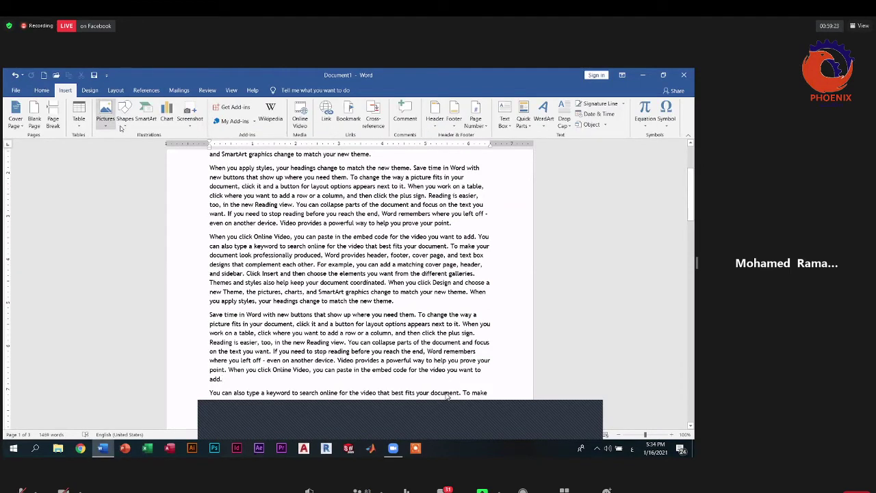
{"action": "left_click", "coordinate": [125, 123]}
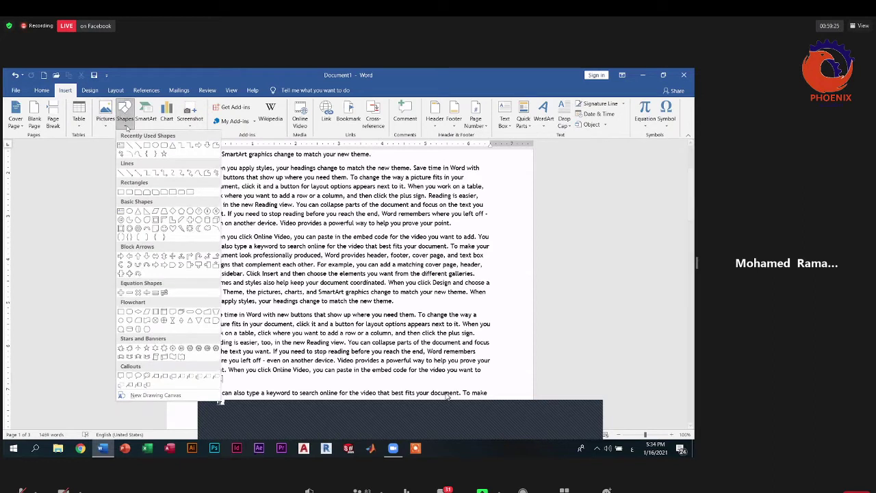
{"action": "left_click_drag", "start_coordinate": [692, 208], "coordinate": [692, 180]}
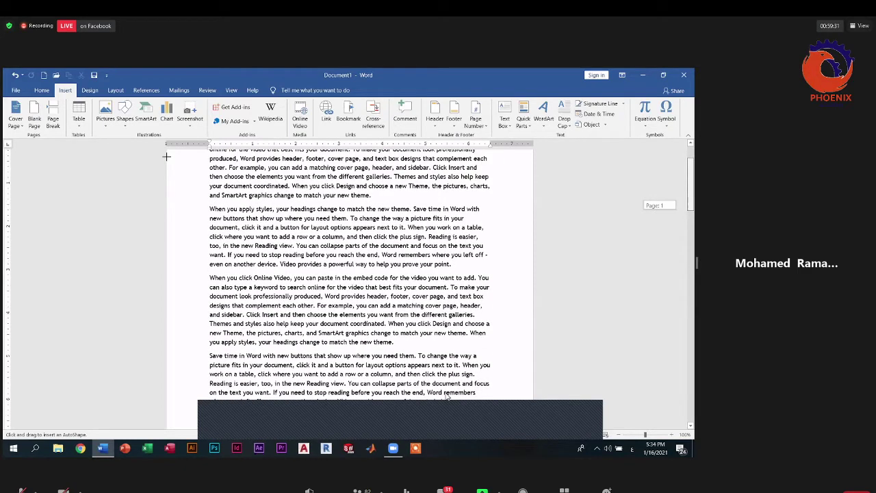
{"action": "left_click_drag", "start_coordinate": [168, 162], "coordinate": [376, 283]}
{"action": "left_click_drag", "start_coordinate": [518, 425], "coordinate": [517, 426]}
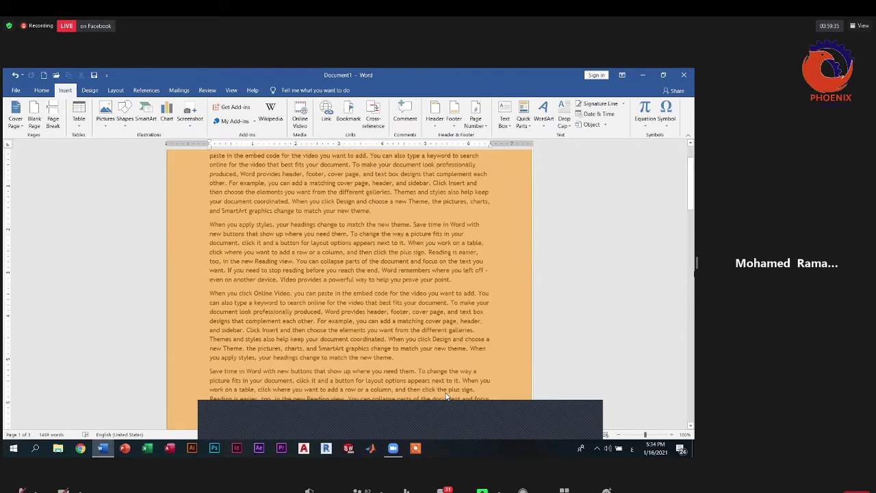
{"action": "left_click_drag", "start_coordinate": [691, 215], "coordinate": [692, 256]}
{"action": "scroll", "coordinate": [360, 210], "scroll_direction": "down", "scroll_amount": 1}
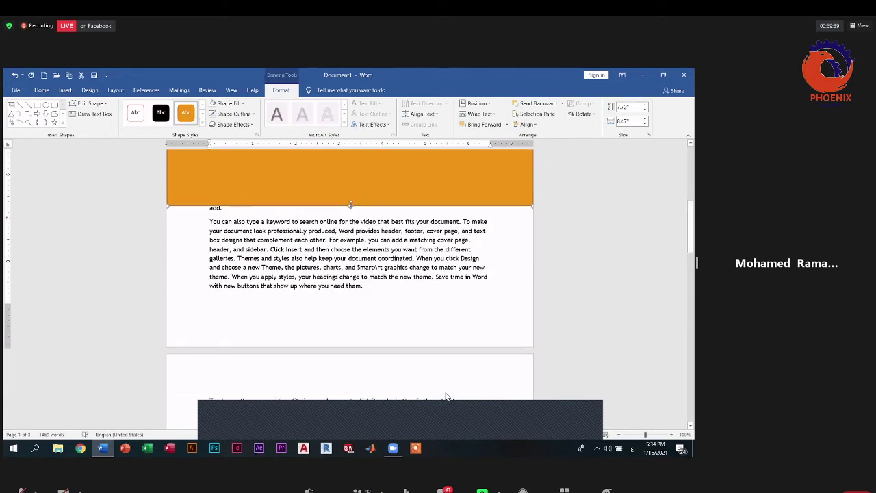
{"action": "left_click_drag", "start_coordinate": [338, 311], "coordinate": [336, 391]}
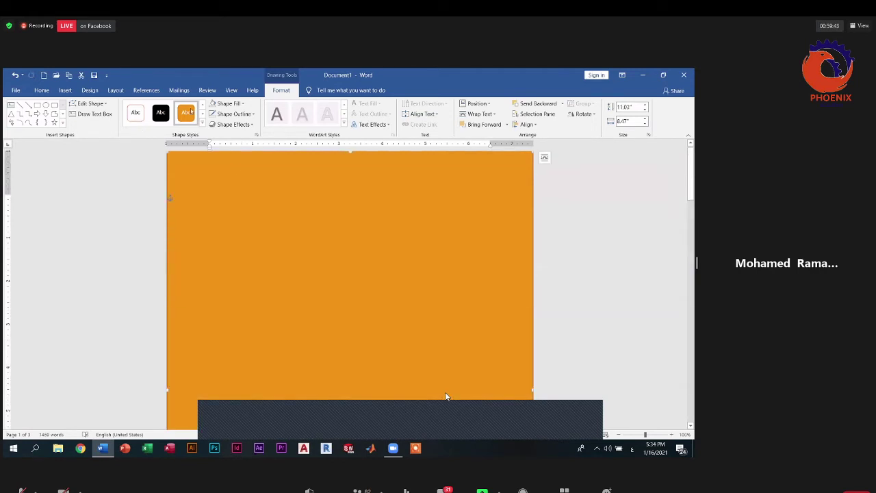
{"action": "left_click", "coordinate": [202, 114]}
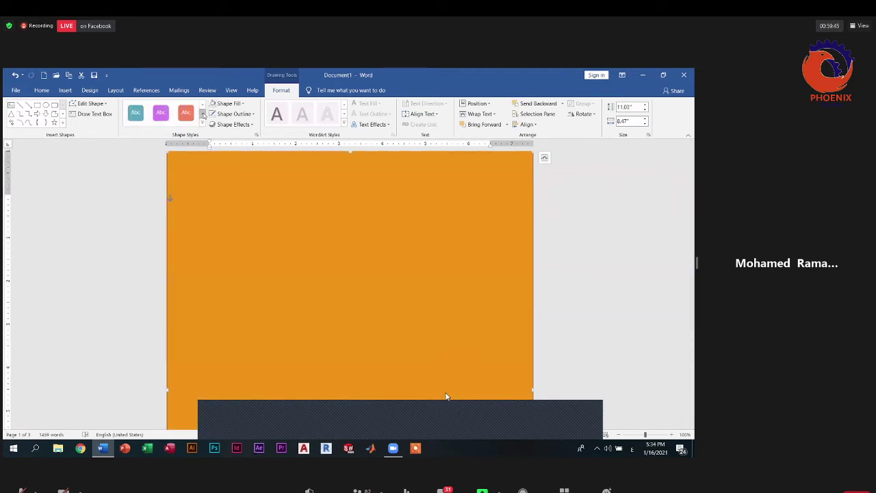
{"action": "left_click", "coordinate": [202, 114]}
{"action": "left_click", "coordinate": [136, 114]}
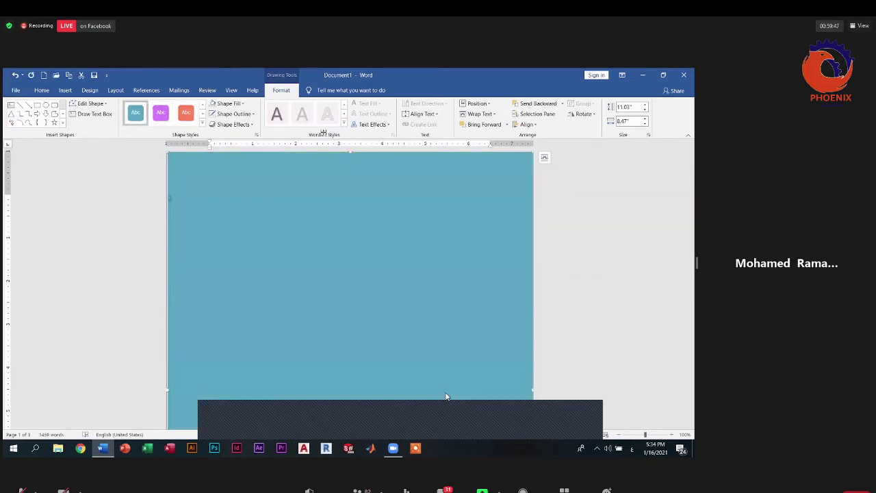
{"action": "left_click", "coordinate": [490, 115]}
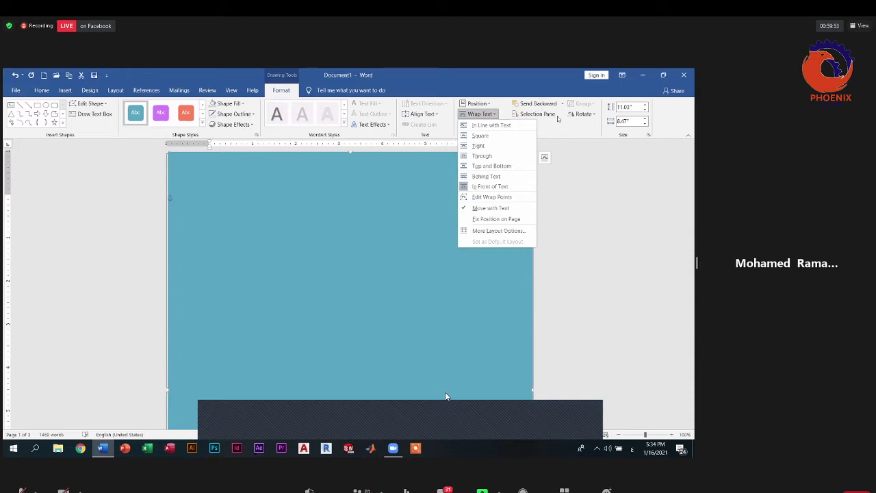
{"action": "left_click", "coordinate": [538, 104]}
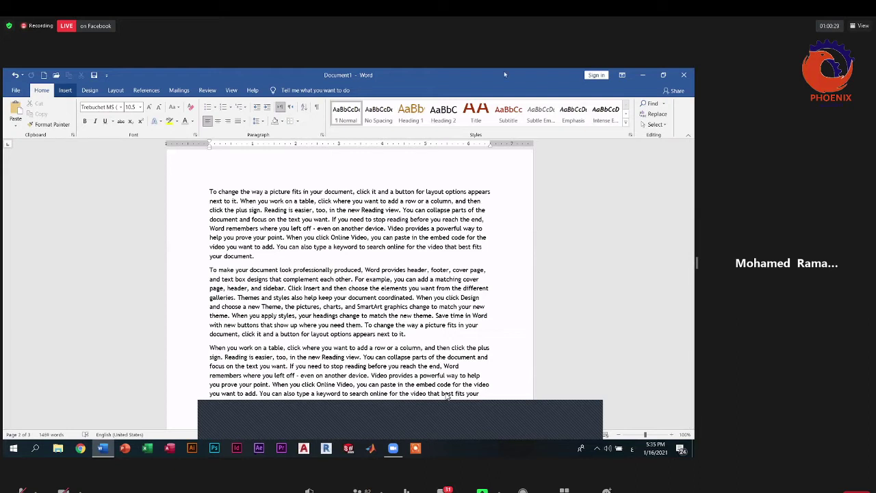
Draw a plain text box over page 2's second paragraph and type a person's name in it.
{"action": "left_click", "coordinate": [505, 121]}
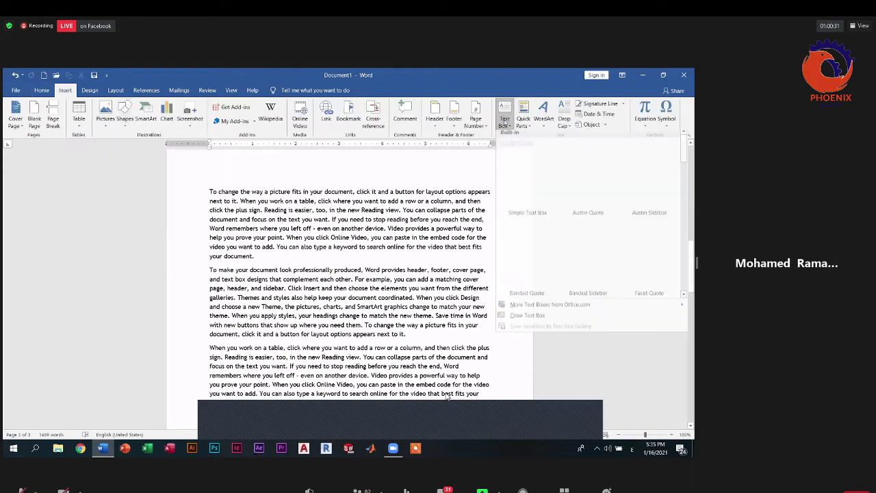
{"action": "left_click", "coordinate": [124, 119]}
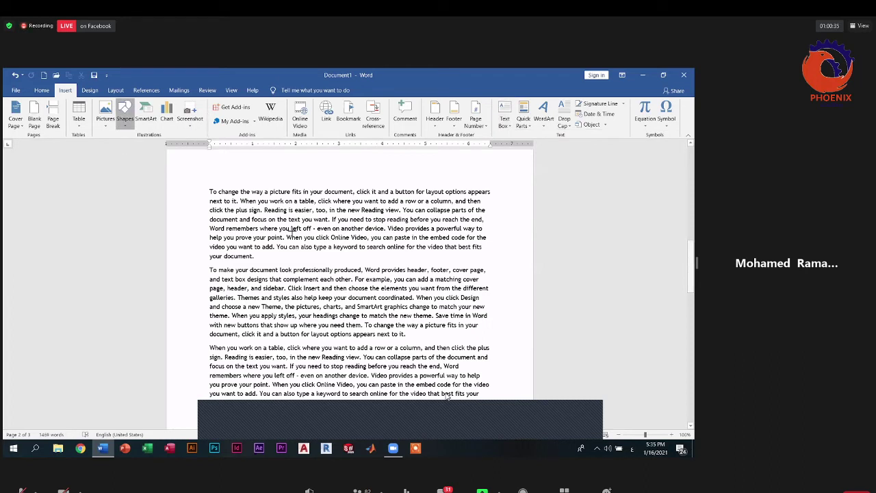
{"action": "left_click", "coordinate": [122, 199]}
{"action": "left_click_drag", "start_coordinate": [260, 271], "coordinate": [275, 315]}
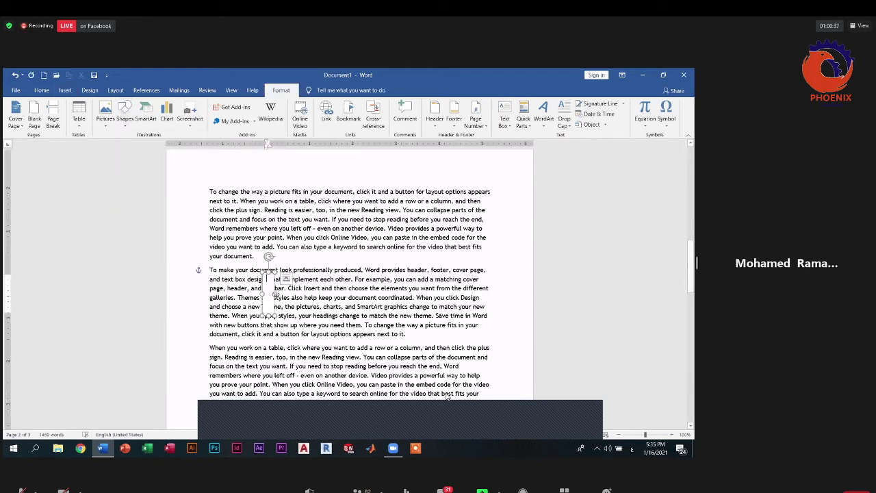
{"action": "key", "text": "alt+shift"}
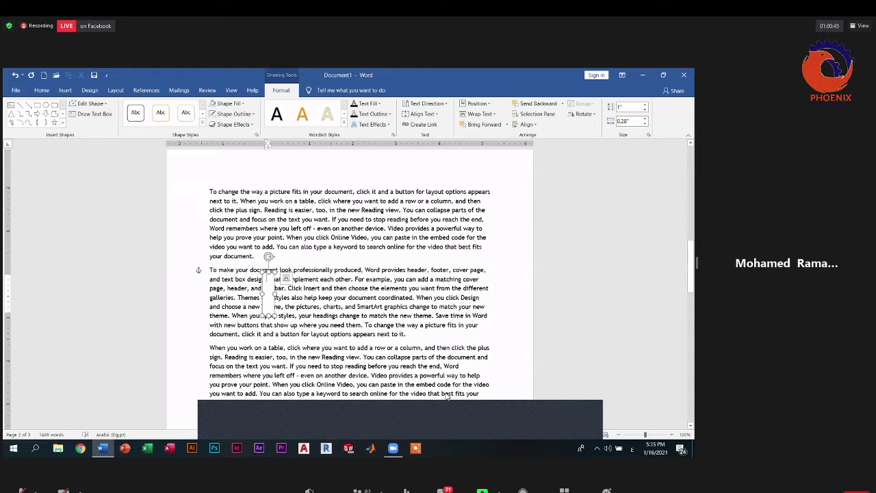
{"action": "key", "text": "alt+shift"}
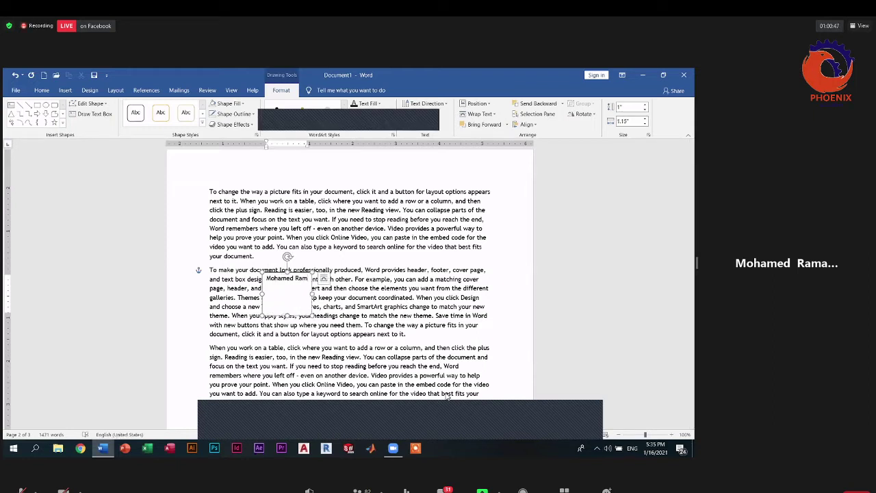
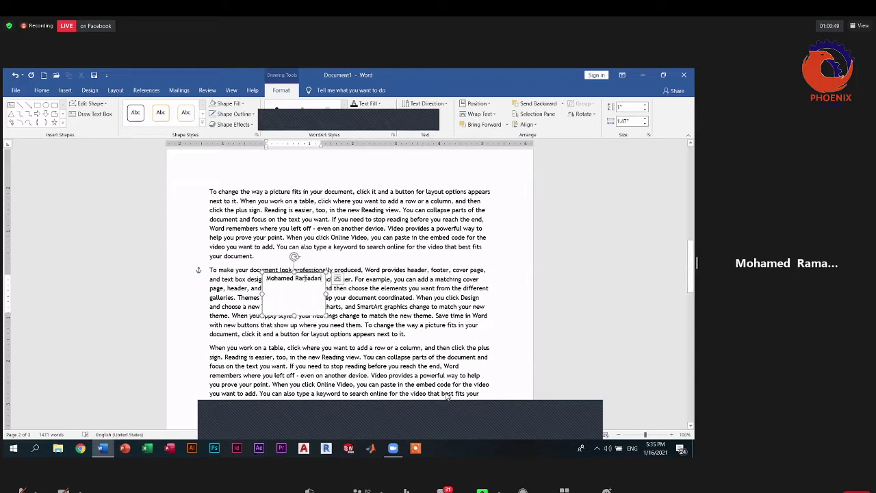
Make the name 48 pt pale grey and shift the box slightly down and left.
{"action": "key", "text": "shift+Left"}
{"action": "key", "text": "shift+Left"}
{"action": "key", "text": "shift+Left"}
{"action": "key", "text": "shift+Left"}
{"action": "key", "text": "shift+Left"}
{"action": "key", "text": "shift+Left"}
{"action": "key", "text": "shift+Left"}
{"action": "key", "text": "shift+Left"}
{"action": "key", "text": "shift+Left"}
{"action": "key", "text": "shift+Left"}
{"action": "key", "text": "shift+Left"}
{"action": "key", "text": "shift+Left"}
{"action": "key", "text": "shift+Left"}
{"action": "key", "text": "shift+Left"}
{"action": "key", "text": "shift+Left"}
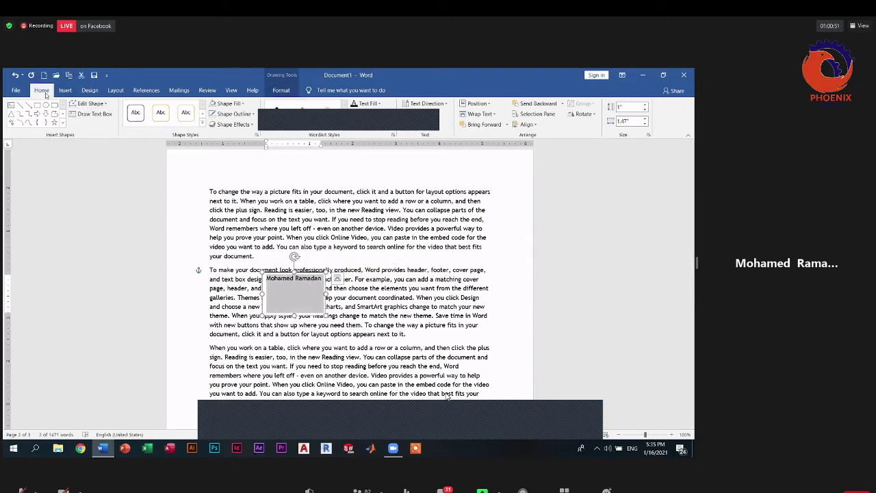
{"action": "left_click", "coordinate": [46, 94]}
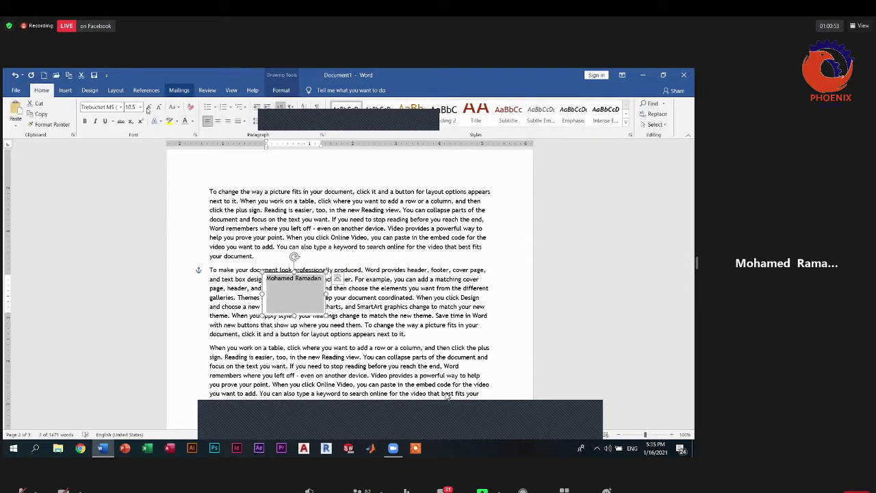
{"action": "left_click", "coordinate": [148, 108]}
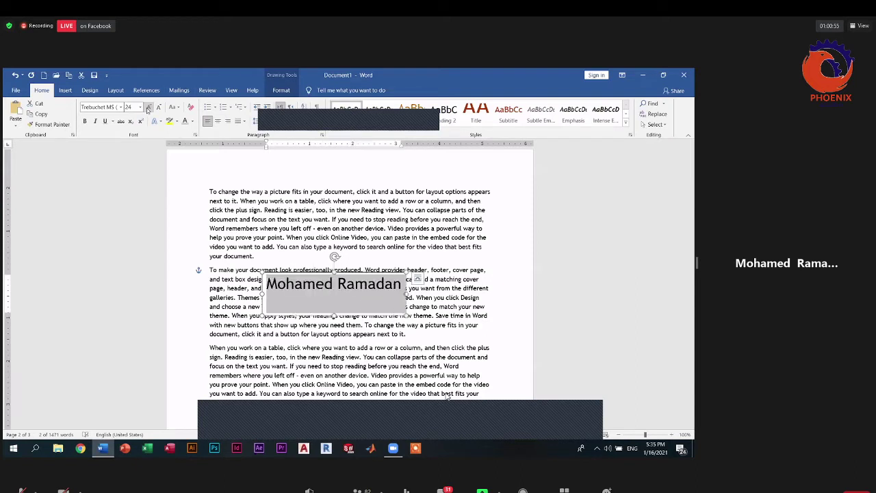
{"action": "left_click", "coordinate": [147, 108]}
{"action": "left_click", "coordinate": [148, 109]}
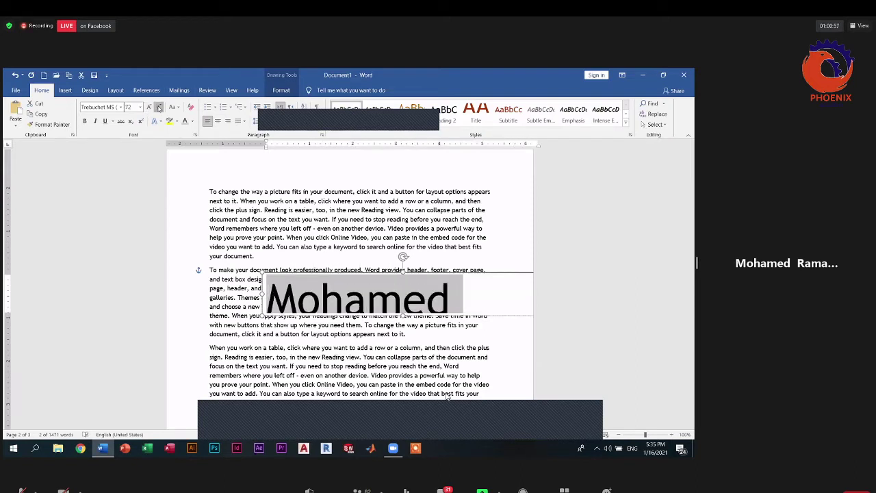
{"action": "left_click", "coordinate": [159, 109]}
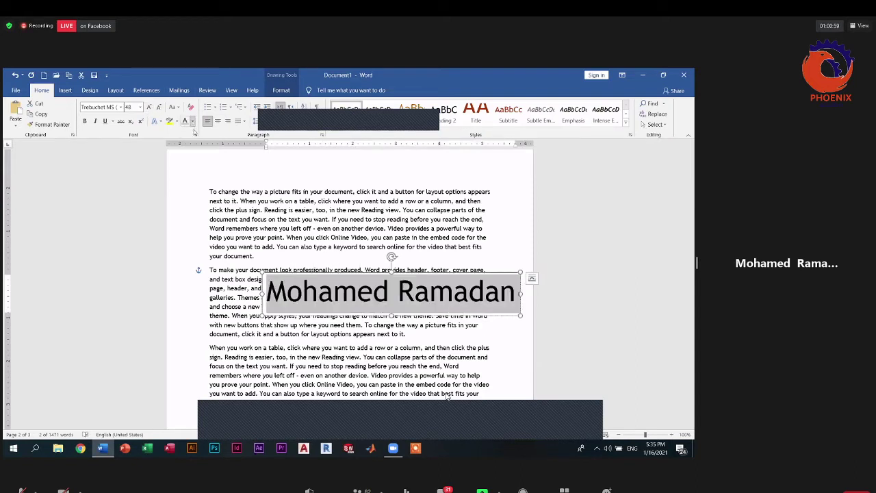
{"action": "left_click", "coordinate": [193, 122]}
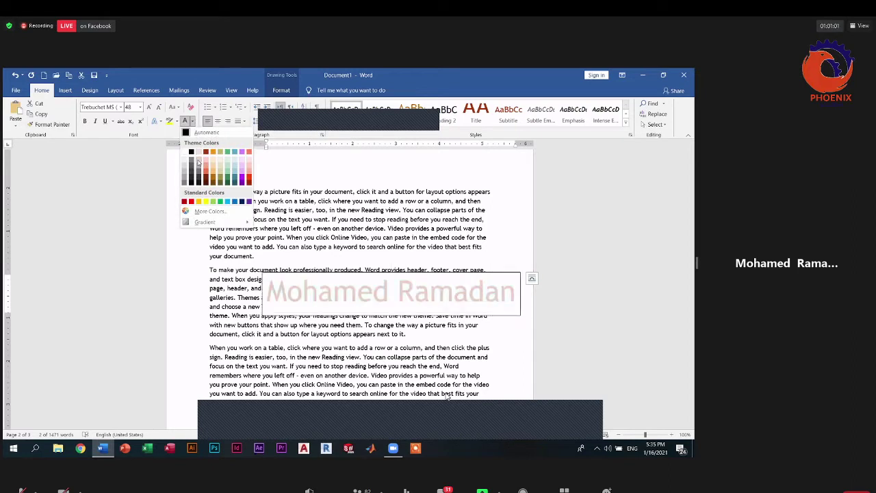
{"action": "left_click", "coordinate": [417, 317]}
{"action": "left_click_drag", "start_coordinate": [393, 336], "coordinate": [360, 371]}
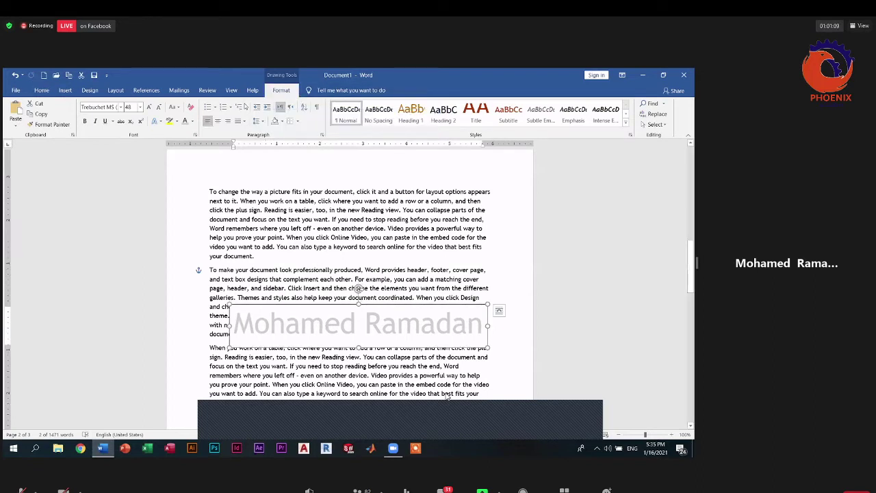
Give the name's text box No Fill and No Outline.
{"action": "left_click", "coordinate": [240, 104]}
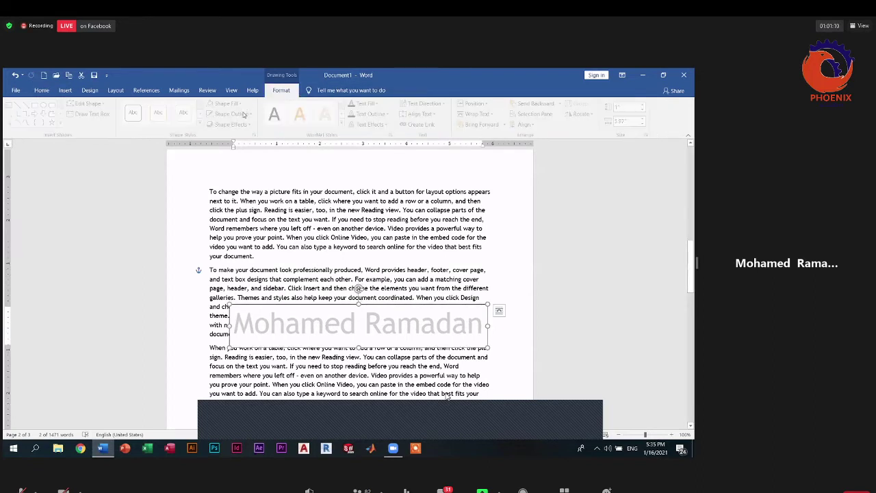
{"action": "left_click", "coordinate": [231, 185]}
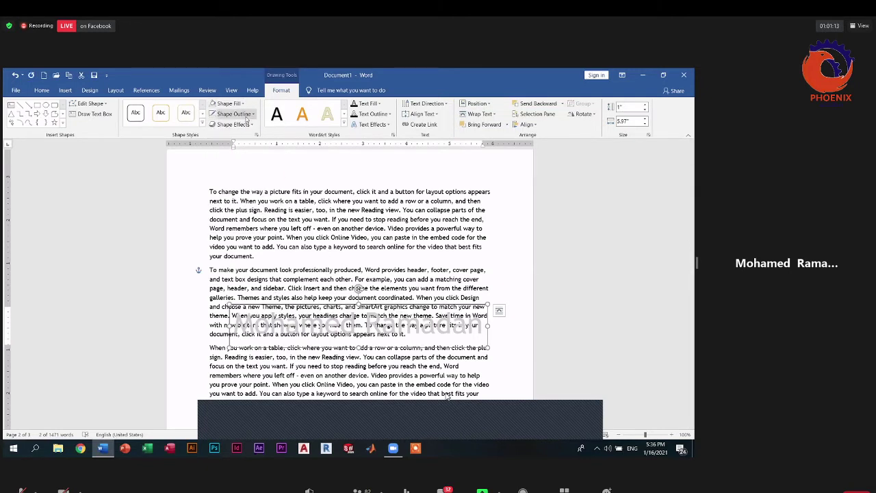
{"action": "left_click", "coordinate": [248, 115]}
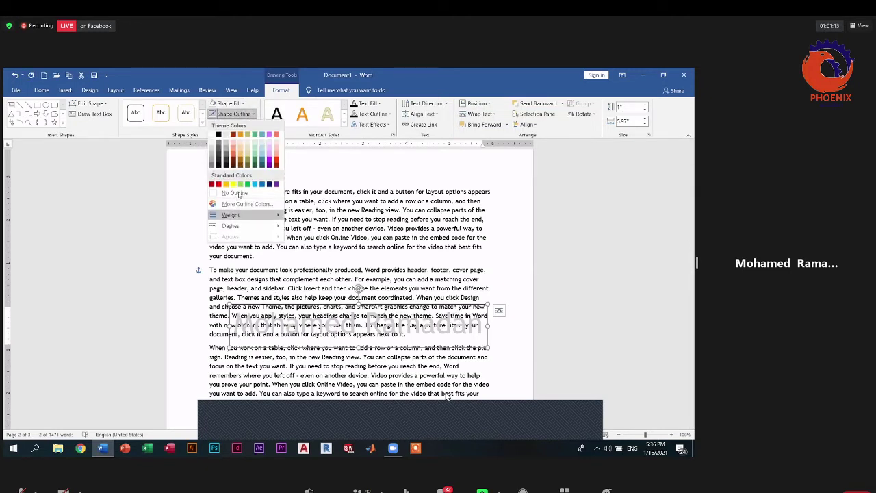
{"action": "left_click", "coordinate": [243, 194]}
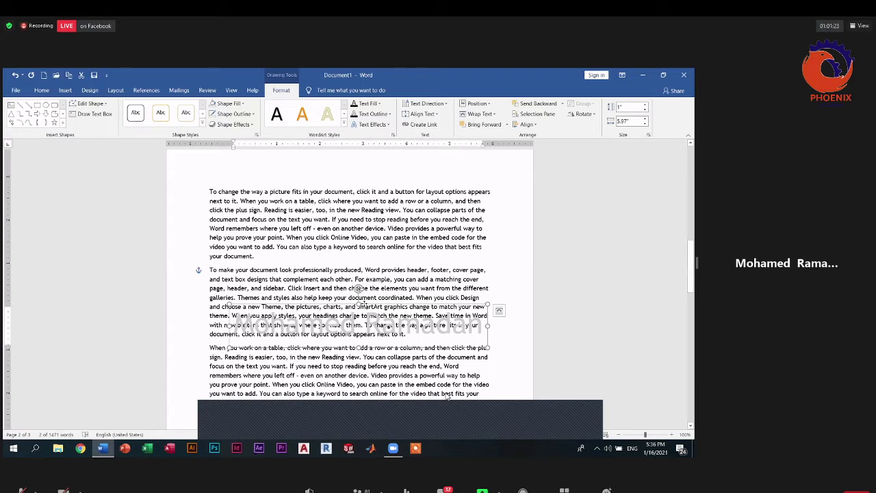
Rotate the text box so the name runs diagonally across page 2's paragraphs.
{"action": "left_click_drag", "start_coordinate": [358, 304], "coordinate": [334, 267]}
{"action": "left_click_drag", "start_coordinate": [690, 251], "coordinate": [690, 262]}
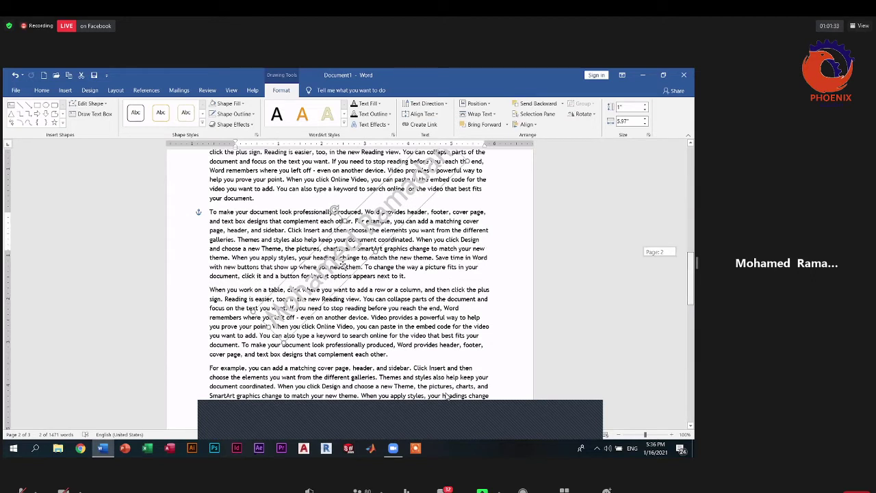
{"action": "scroll", "coordinate": [334, 295], "scroll_direction": "down", "scroll_amount": 1}
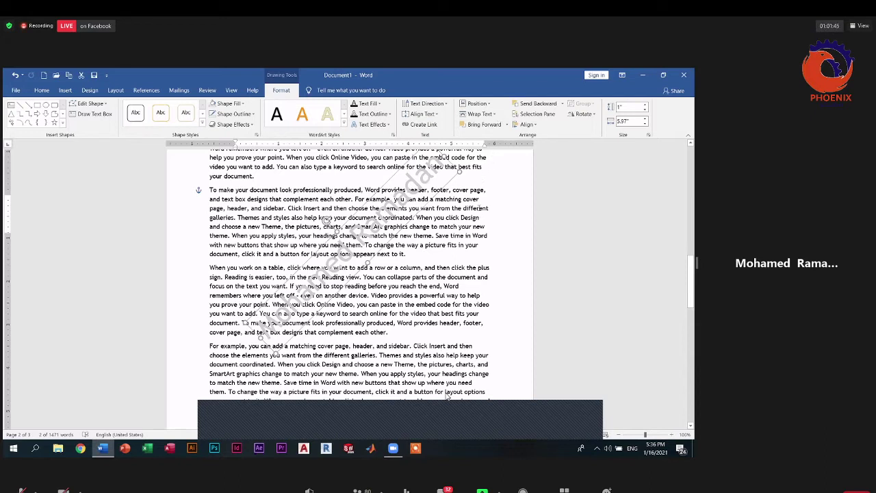
{"action": "left_click", "coordinate": [498, 239]}
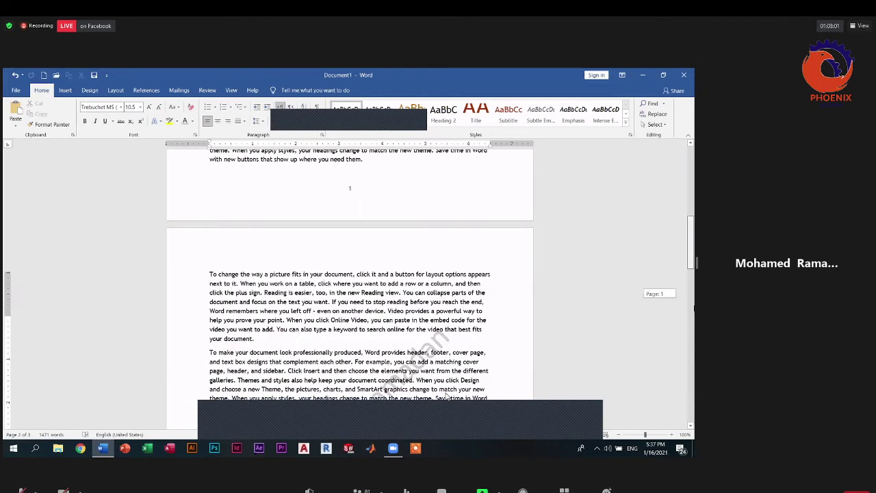
{"action": "scroll", "coordinate": [446, 396], "scroll_direction": "down", "scroll_amount": 10}
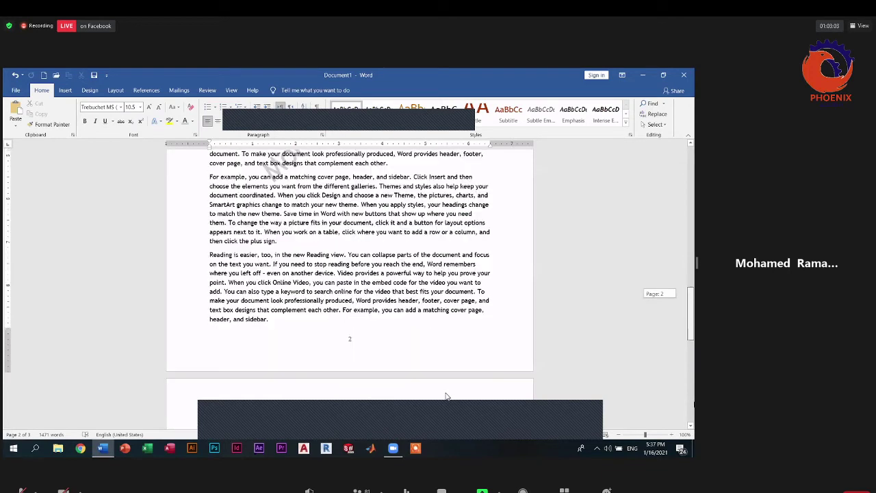
{"action": "scroll", "coordinate": [447, 396], "scroll_direction": "down", "scroll_amount": 10}
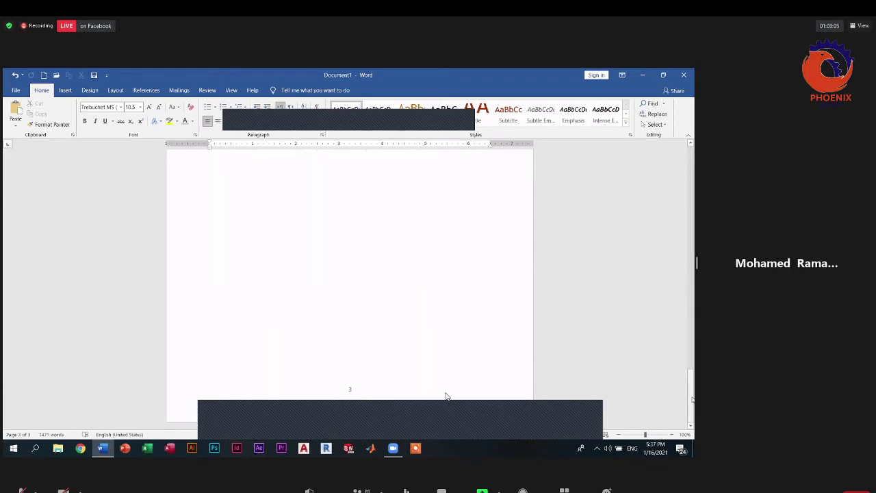
{"action": "scroll", "coordinate": [447, 396], "scroll_direction": "up", "scroll_amount": 10}
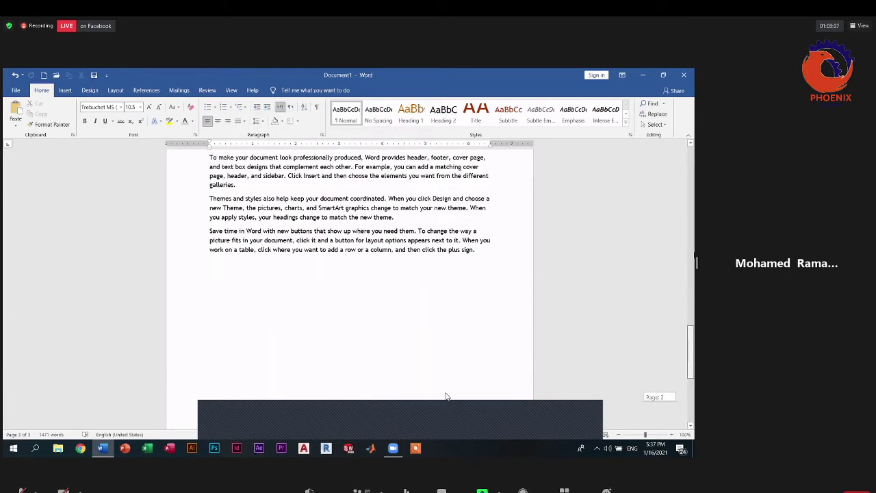
{"action": "scroll", "coordinate": [447, 396], "scroll_direction": "up", "scroll_amount": 10}
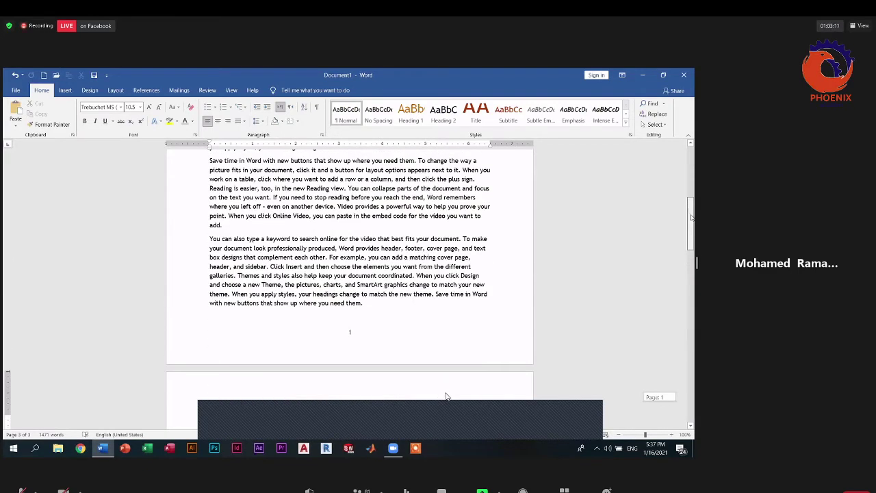
{"action": "scroll", "coordinate": [446, 396], "scroll_direction": "up", "scroll_amount": 1}
{"action": "scroll", "coordinate": [446, 396], "scroll_direction": "down", "scroll_amount": 5}
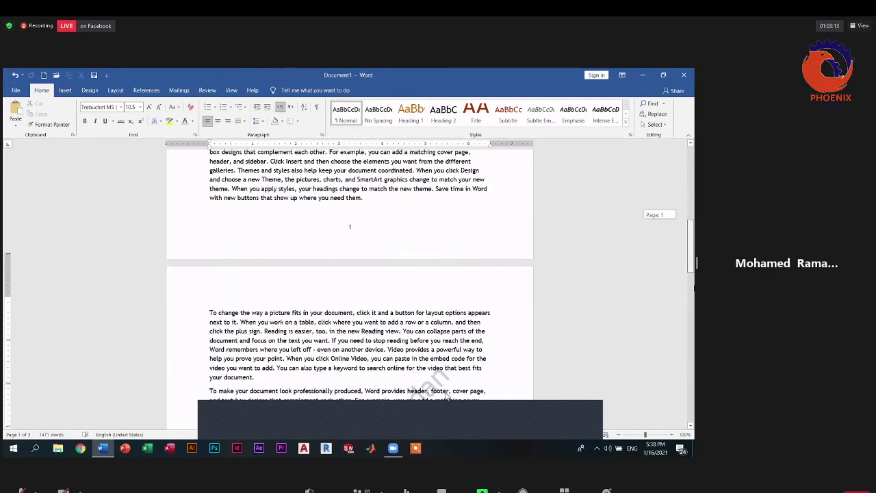
{"action": "scroll", "coordinate": [649, 289], "scroll_direction": "down", "scroll_amount": 4}
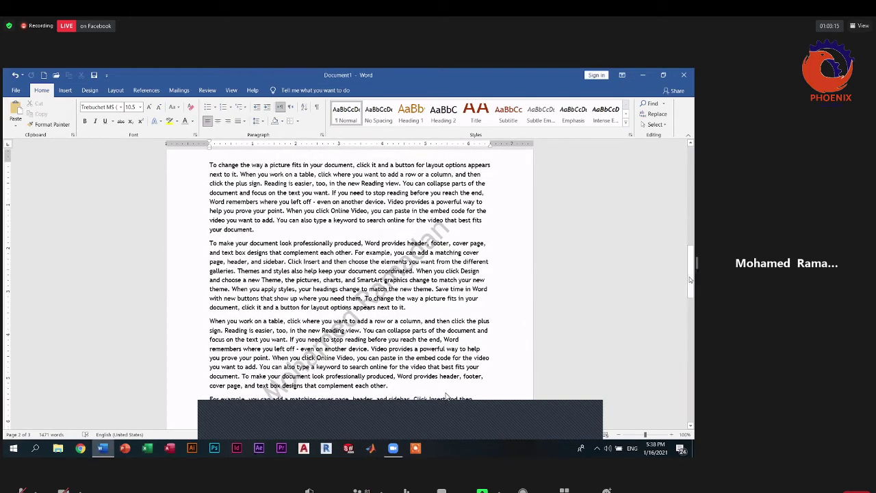
{"action": "scroll", "coordinate": [690, 301], "scroll_direction": "down", "scroll_amount": 2}
{"action": "scroll", "coordinate": [692, 303], "scroll_direction": "down", "scroll_amount": 4}
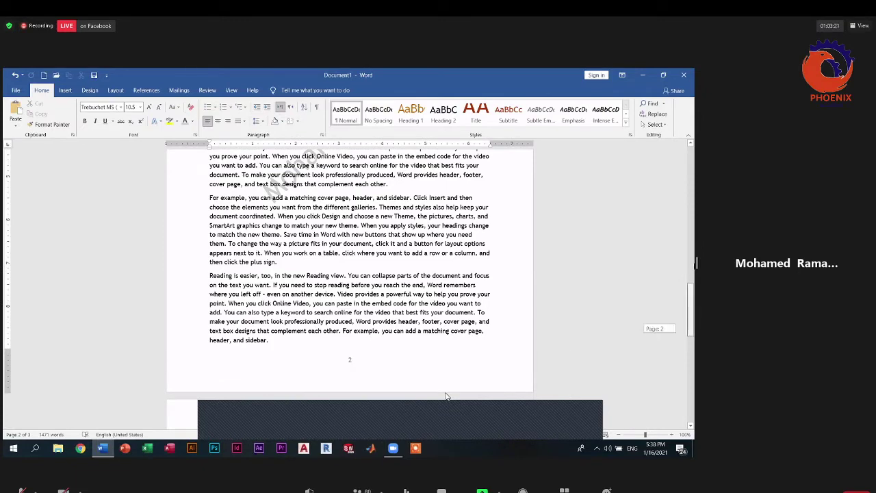
{"action": "scroll", "coordinate": [445, 396], "scroll_direction": "up", "scroll_amount": 5}
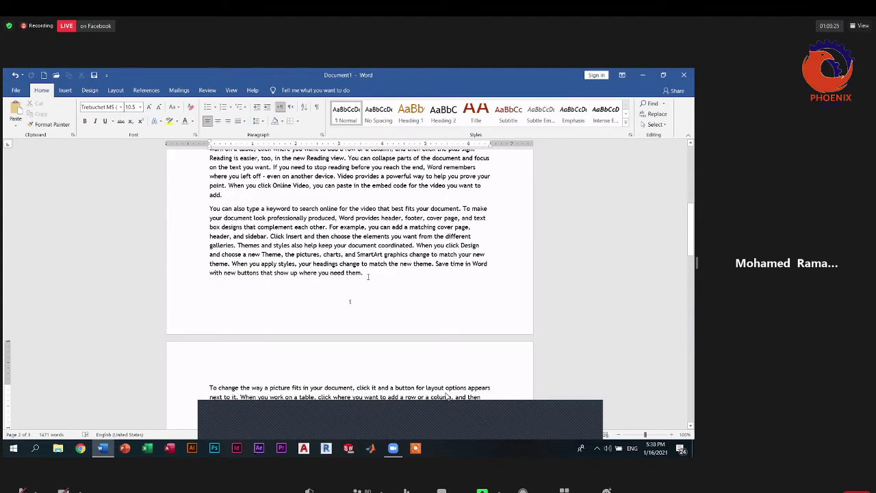
Insert a Next Page section break after page 1's text.
{"action": "left_click", "coordinate": [115, 90]}
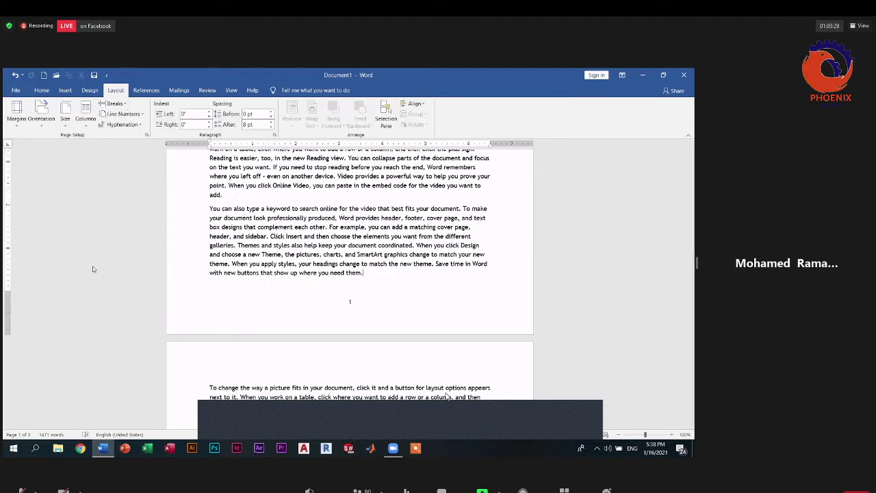
{"action": "left_click", "coordinate": [113, 104]}
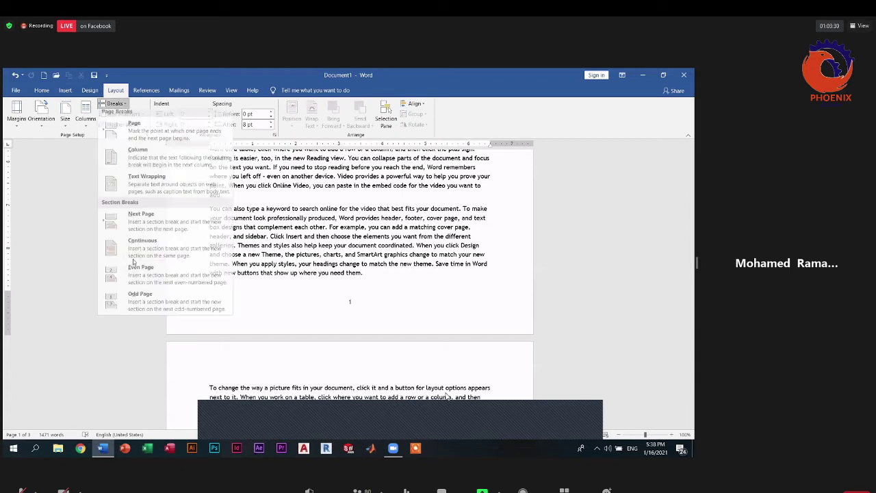
{"action": "left_click", "coordinate": [154, 231]}
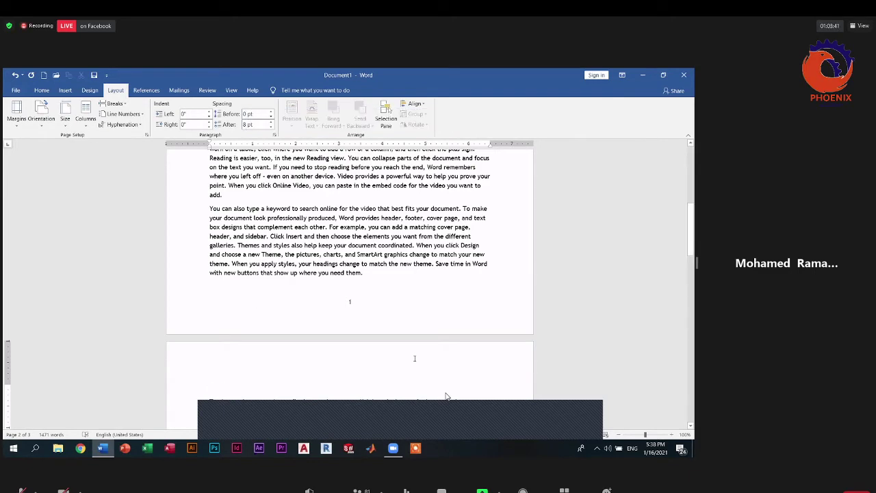
{"action": "scroll", "coordinate": [414, 358], "scroll_direction": "up", "scroll_amount": 3}
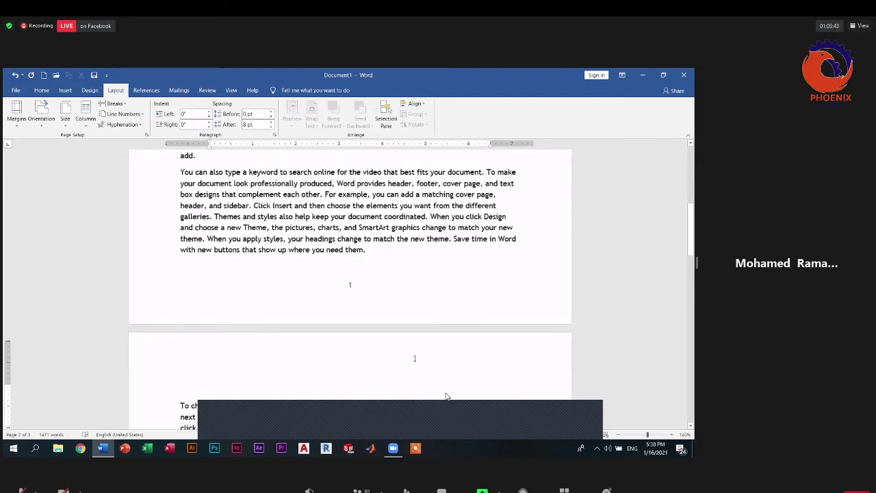
{"action": "scroll", "coordinate": [560, 300], "scroll_direction": "down", "scroll_amount": 2}
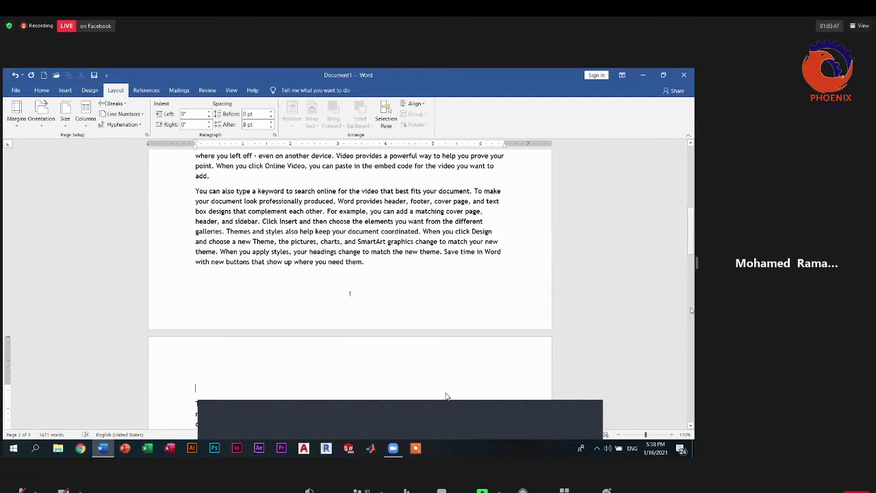
Check that page 2's footer is in Section 2, then browse the Page Number options without applying one.
{"action": "double_click", "coordinate": [356, 353]}
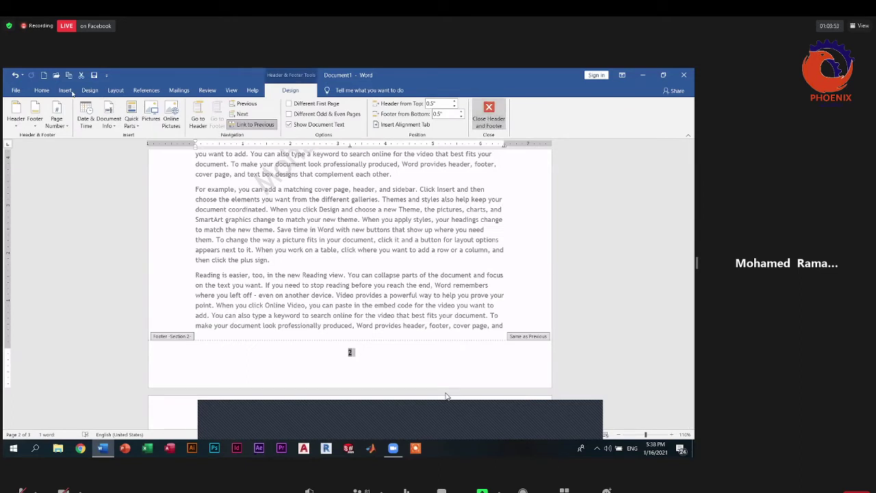
{"action": "key", "text": "Escape"}
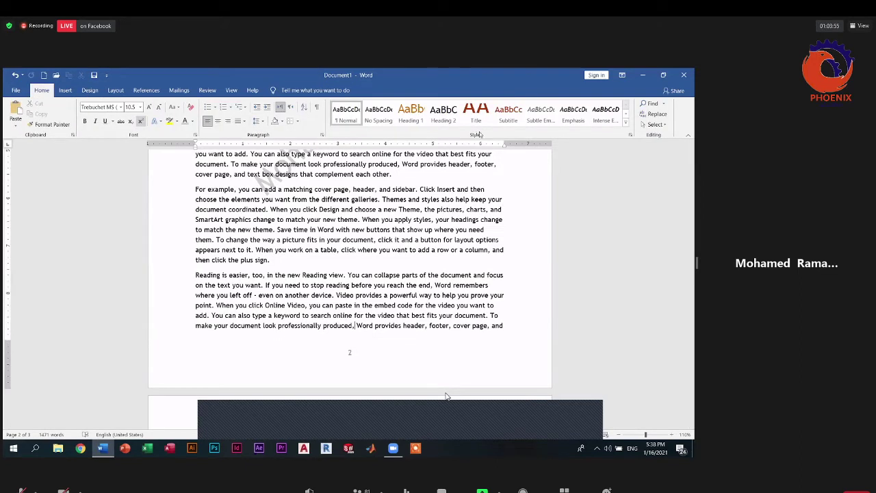
{"action": "key", "text": "alt+n"}
{"action": "key", "text": "n"}
{"action": "key", "text": "u"}
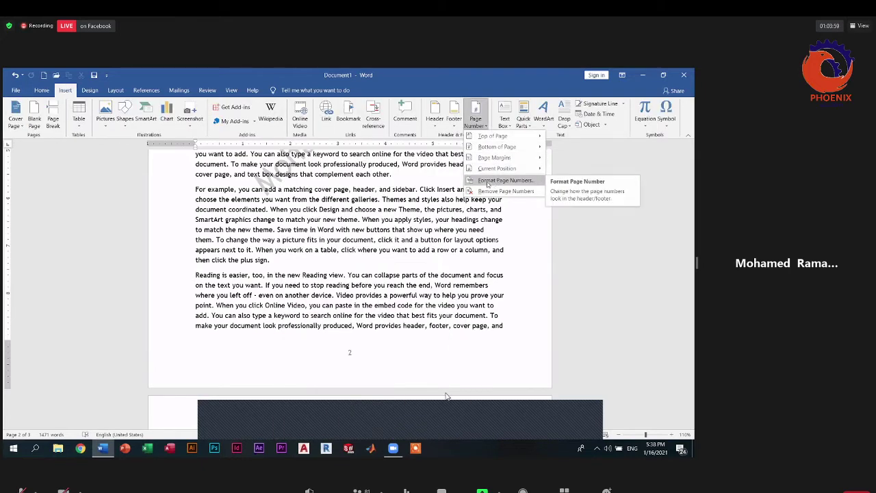
{"action": "left_click", "coordinate": [446, 219]}
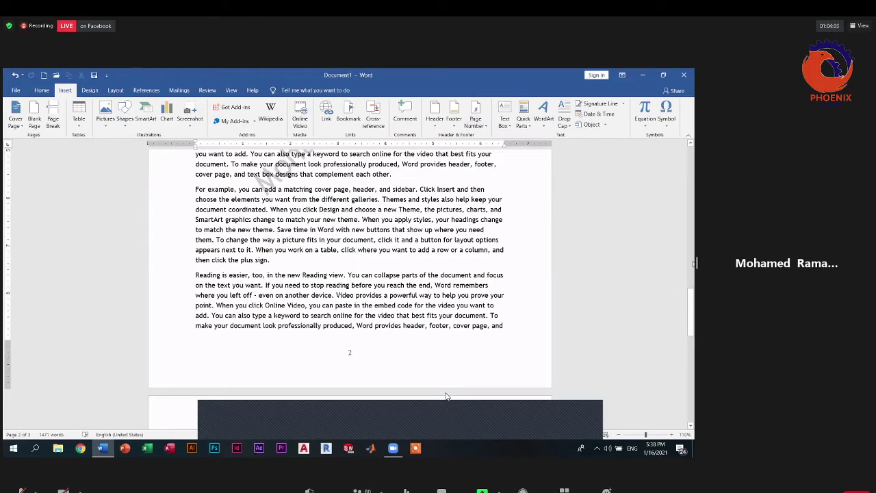
{"action": "scroll", "coordinate": [445, 396], "scroll_direction": "up", "scroll_amount": 3}
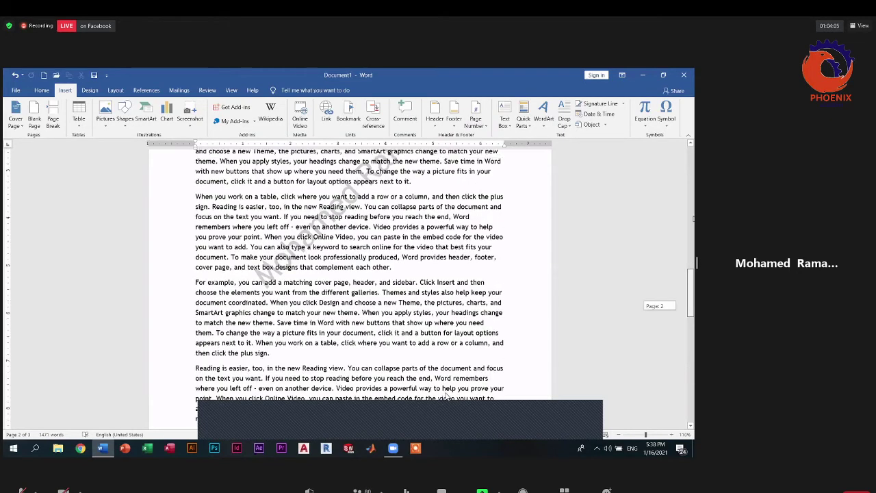
{"action": "scroll", "coordinate": [446, 396], "scroll_direction": "up", "scroll_amount": 3}
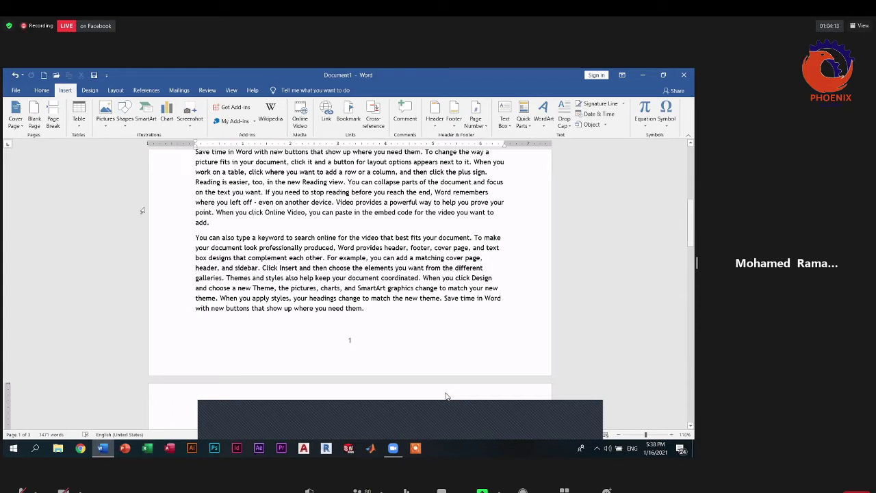
Insert a Next Page section break after page 1's text.
{"action": "left_click", "coordinate": [118, 92]}
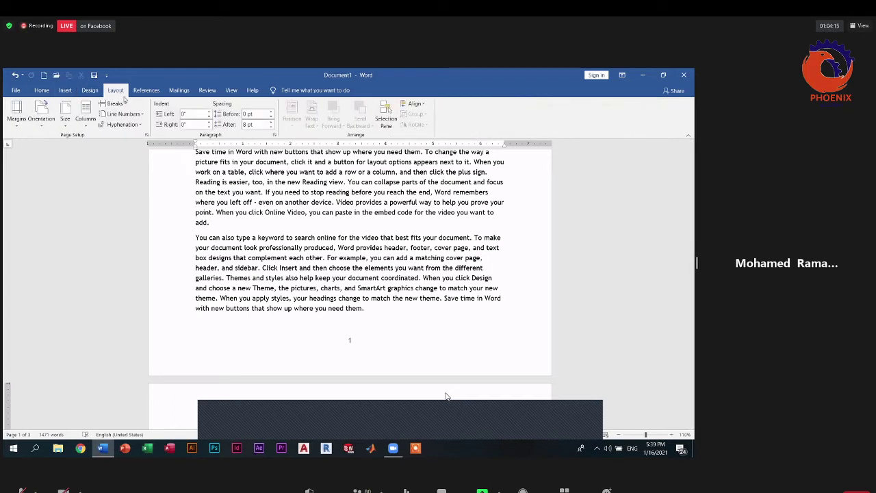
{"action": "left_click", "coordinate": [124, 105]}
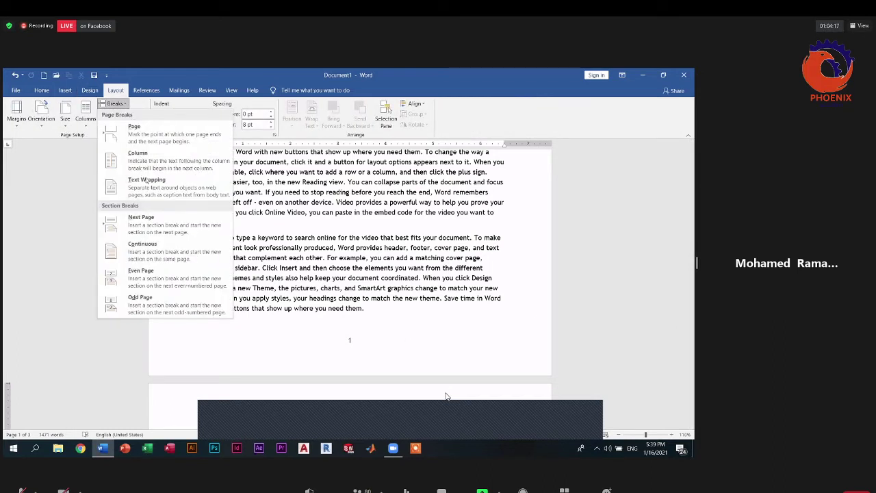
{"action": "left_click", "coordinate": [152, 224]}
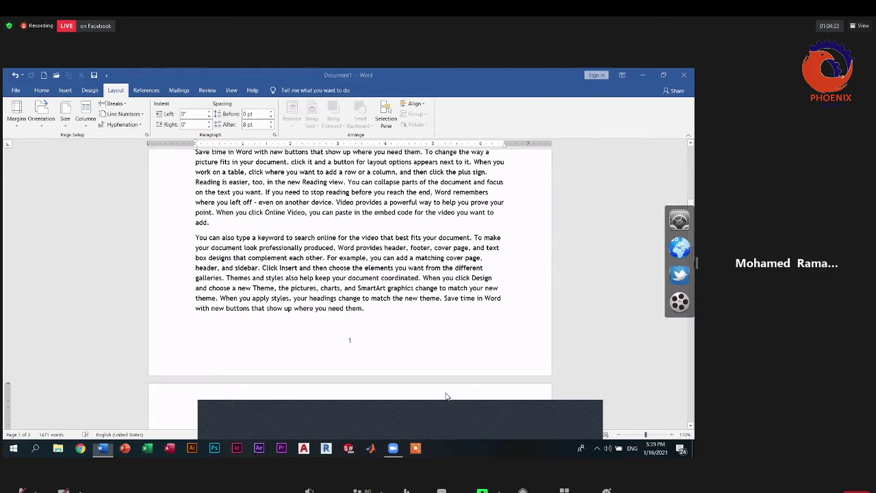
Open page 2's footer for editing and select its page number 2.
{"action": "scroll", "coordinate": [691, 283], "scroll_direction": "down", "scroll_amount": 1}
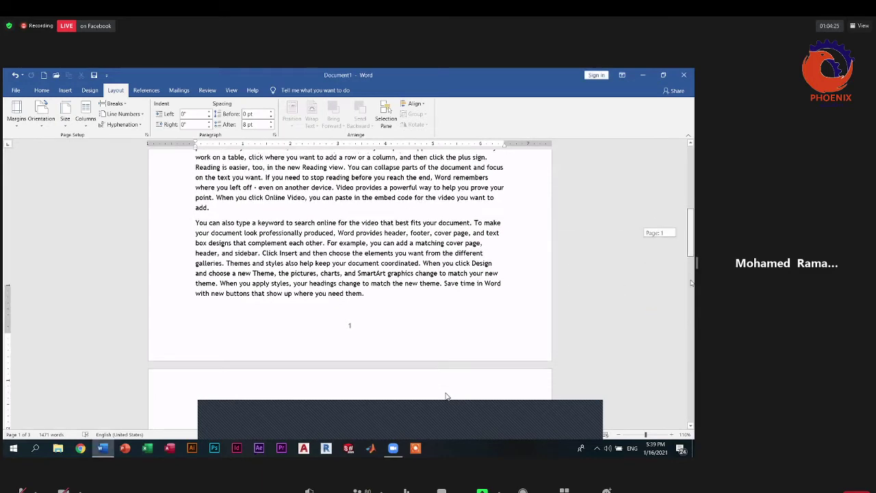
{"action": "left_click_drag", "start_coordinate": [692, 282], "coordinate": [689, 318]}
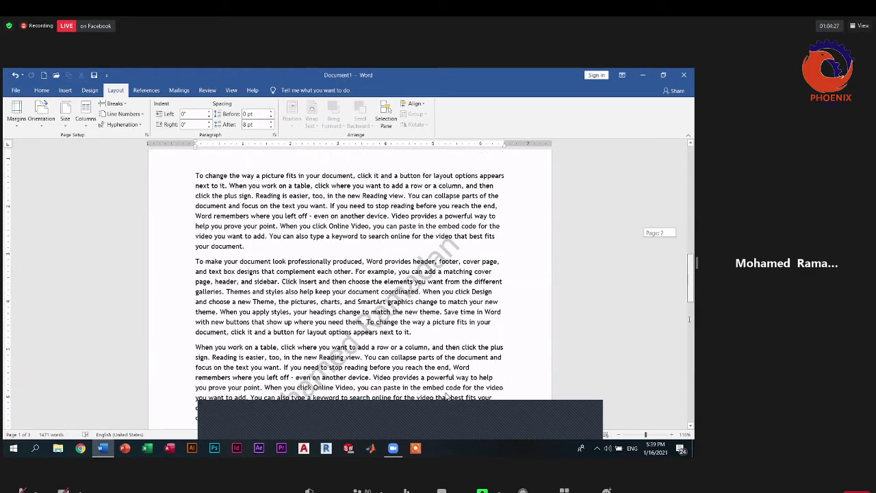
{"action": "scroll", "coordinate": [352, 367], "scroll_direction": "down", "scroll_amount": 8}
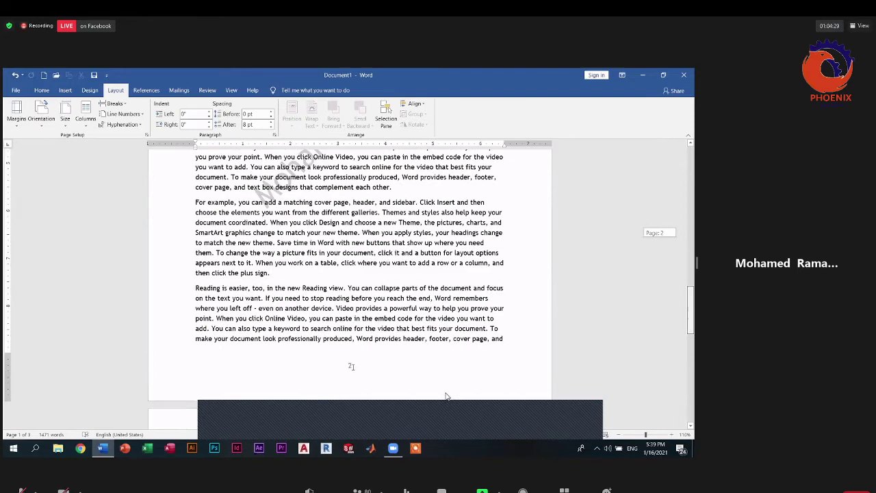
{"action": "left_click", "coordinate": [354, 367]}
{"action": "double_click", "coordinate": [360, 368]}
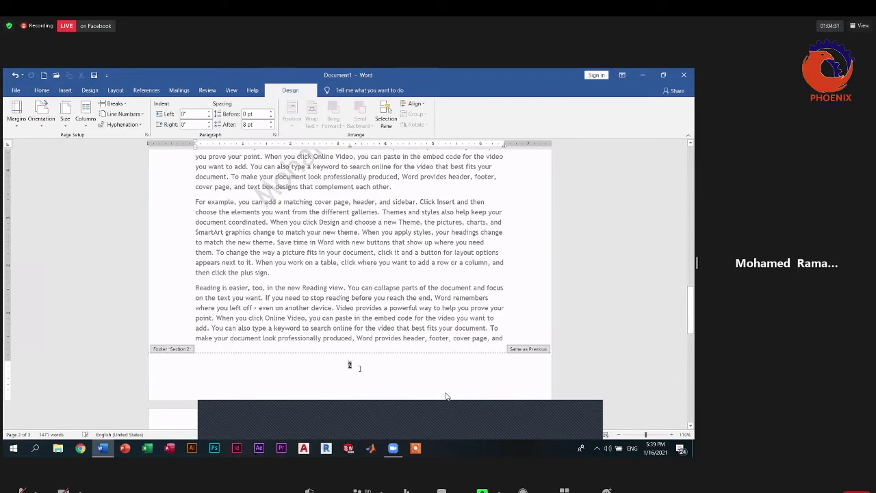
{"action": "double_click", "coordinate": [359, 369]}
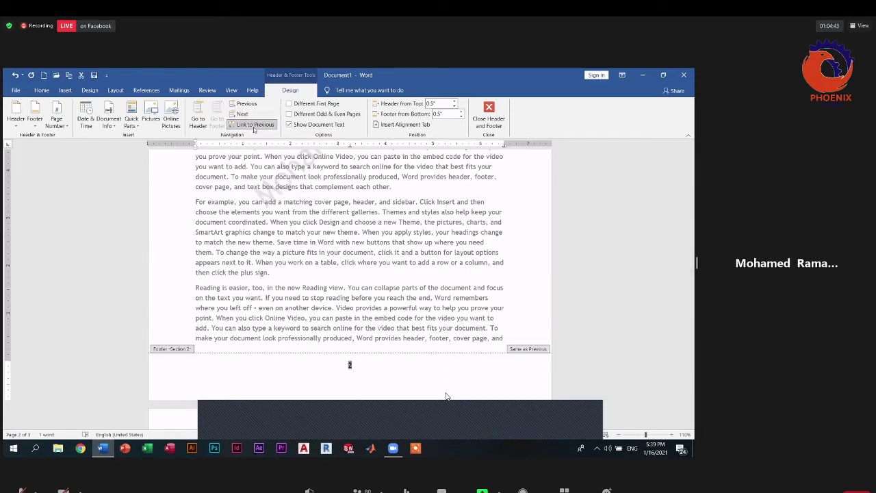
Turn off Link to Previous for section 2's footer, set its numbering to start at 1, and close the footer.
{"action": "left_click", "coordinate": [254, 125]}
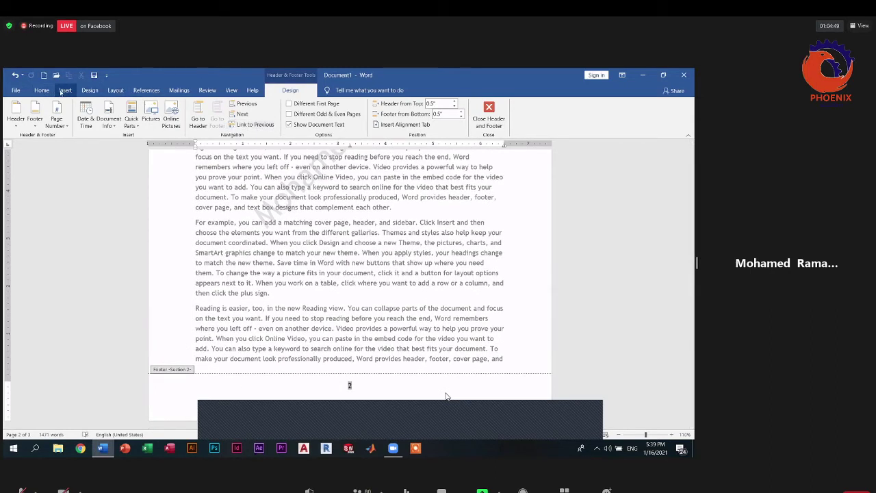
{"action": "left_click", "coordinate": [65, 91]}
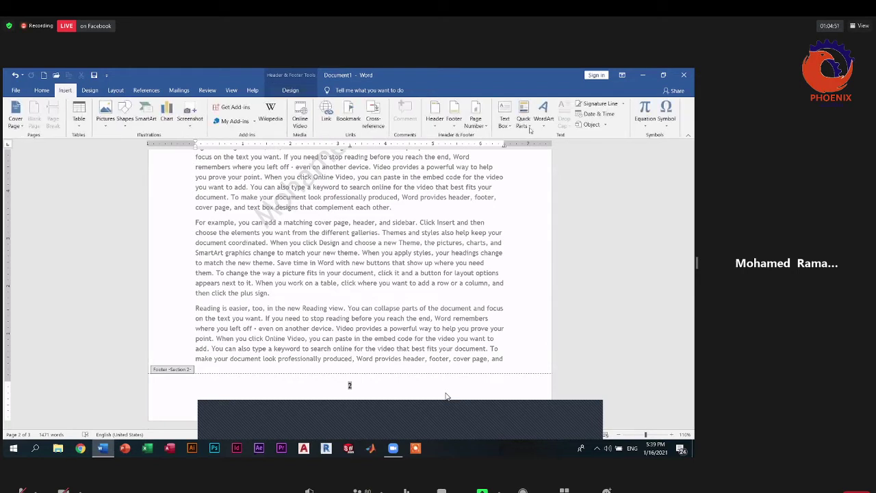
{"action": "left_click", "coordinate": [481, 117]}
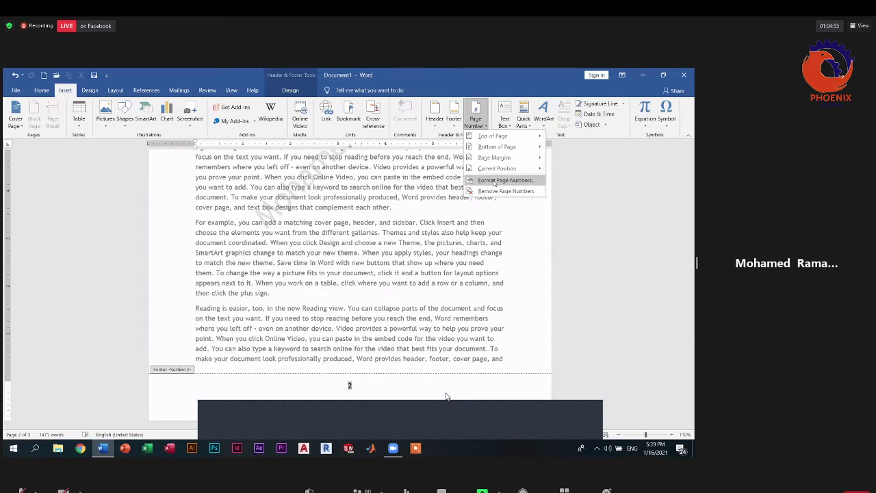
{"action": "left_click", "coordinate": [495, 181]}
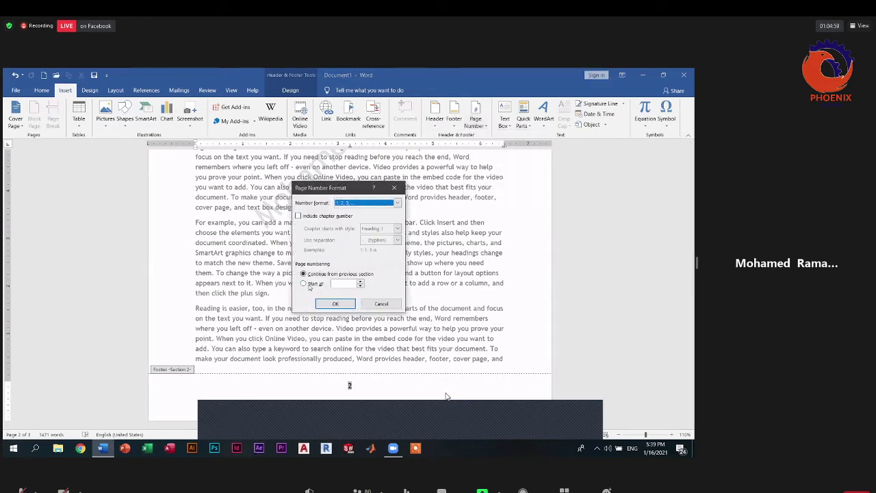
{"action": "left_click", "coordinate": [304, 284]}
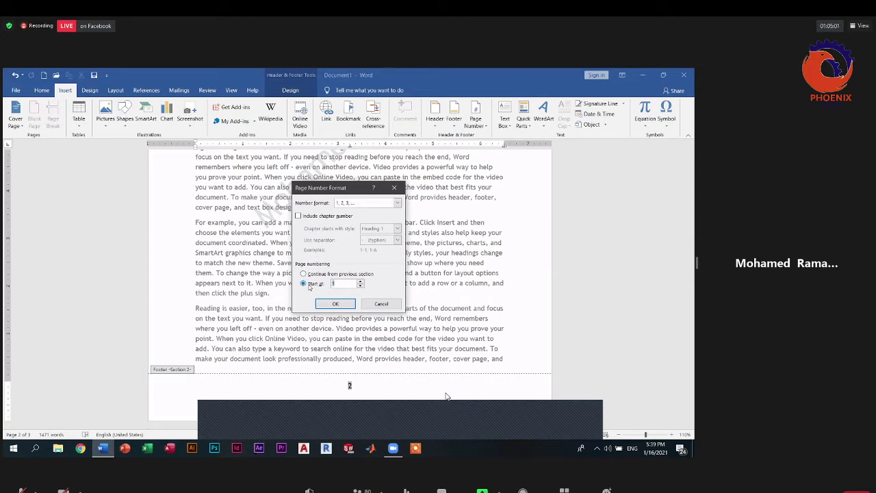
{"action": "left_click", "coordinate": [337, 305]}
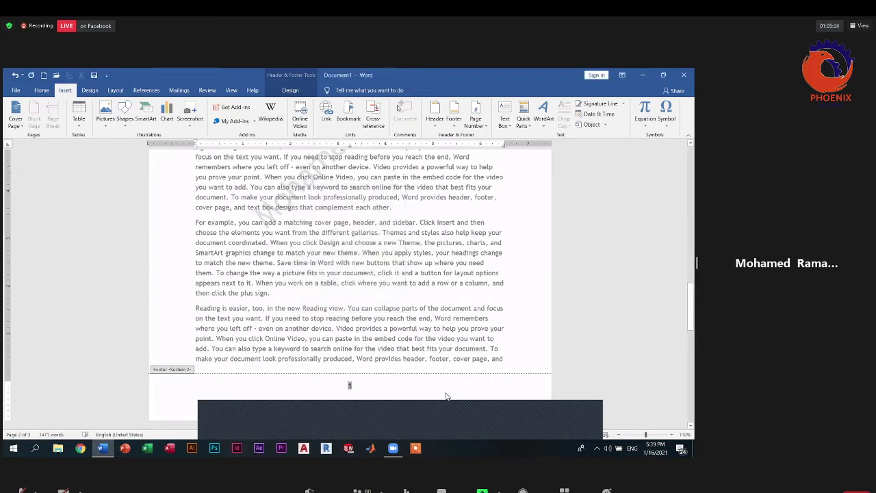
{"action": "left_click", "coordinate": [294, 91]}
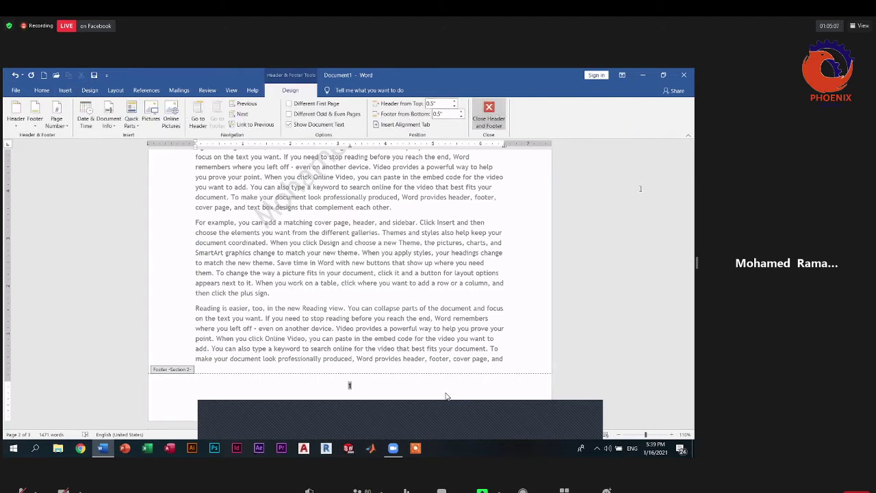
{"action": "key", "text": "Escape"}
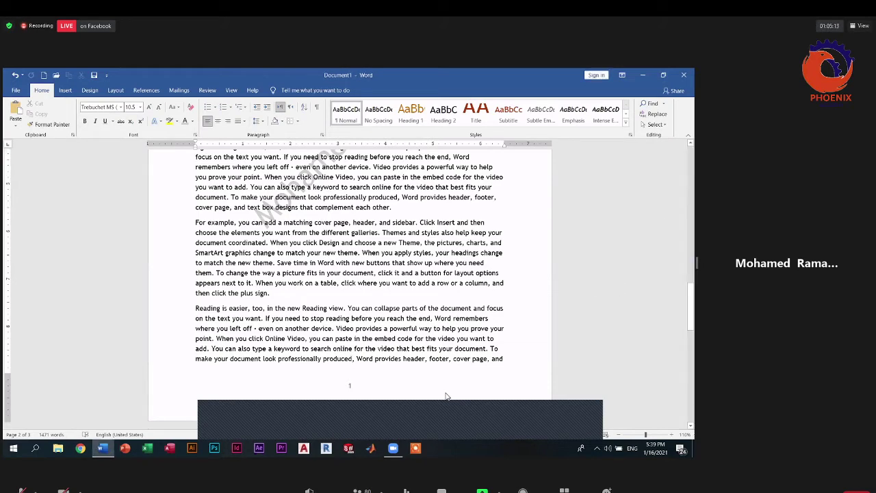
Delete the page number from section 1's footer and close footer editing.
{"action": "scroll", "coordinate": [446, 396], "scroll_direction": "down", "scroll_amount": 5}
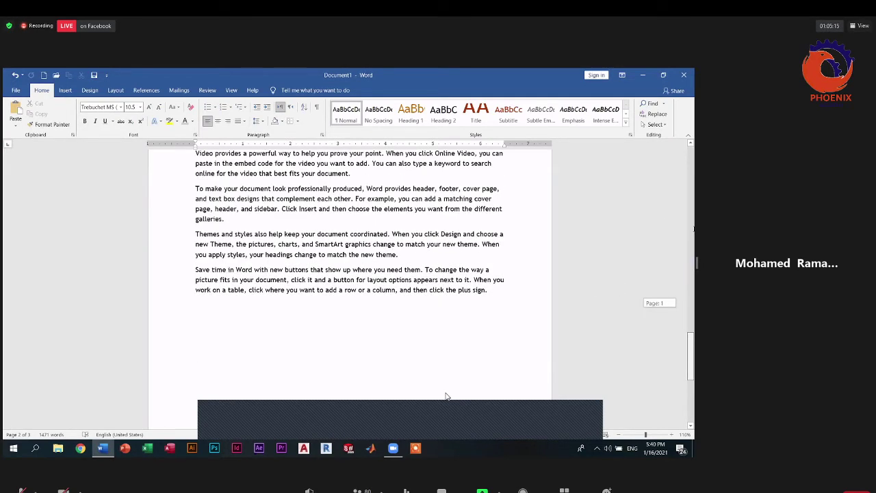
{"action": "scroll", "coordinate": [446, 396], "scroll_direction": "up", "scroll_amount": 10}
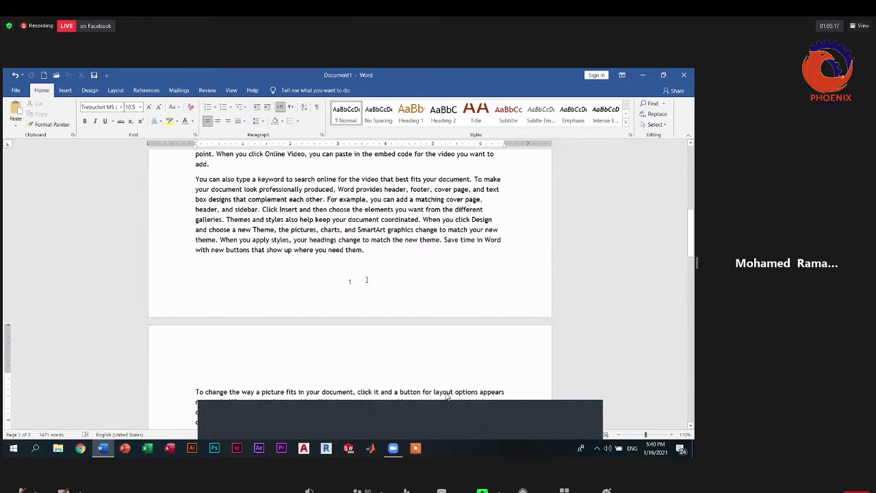
{"action": "double_click", "coordinate": [367, 280]}
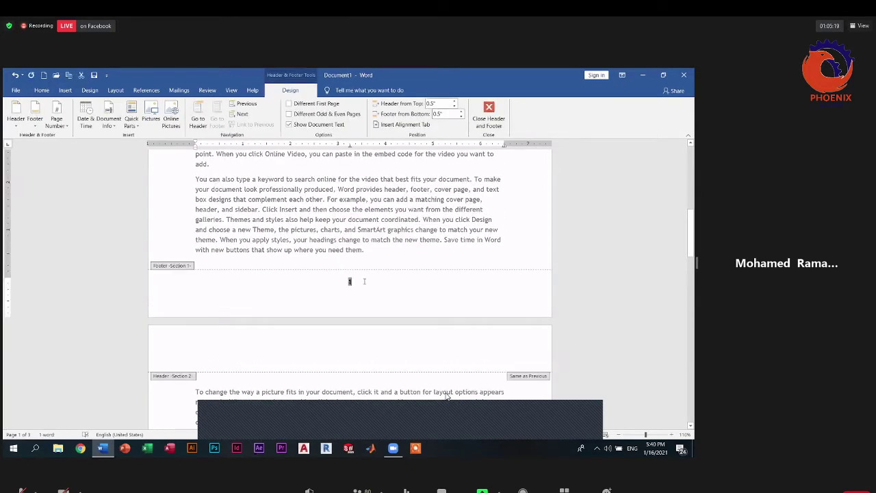
{"action": "key", "text": "Delete"}
{"action": "left_click", "coordinate": [489, 108]}
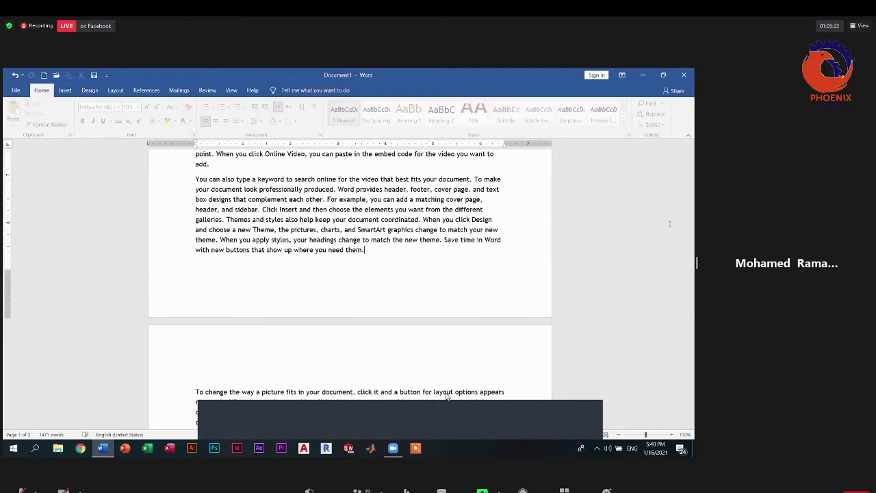
Delete the large WordArt name text from page 2.
{"action": "scroll", "coordinate": [447, 397], "scroll_direction": "down", "scroll_amount": 3}
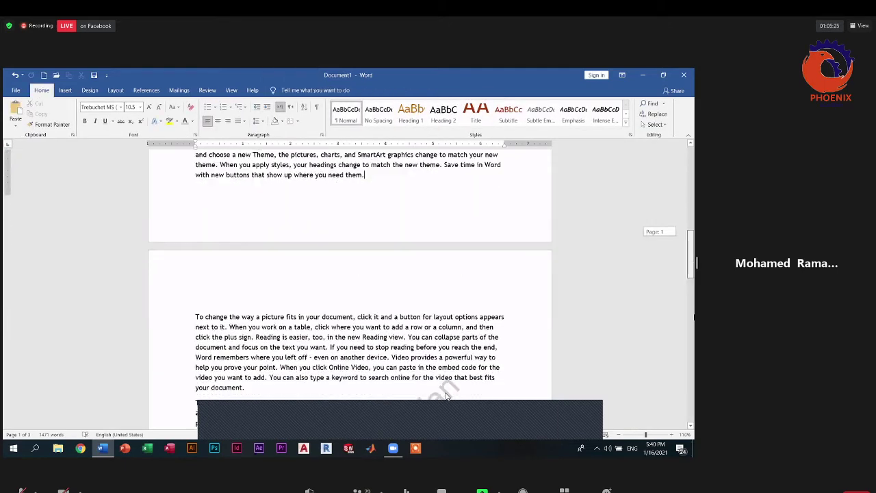
{"action": "scroll", "coordinate": [446, 397], "scroll_direction": "down", "scroll_amount": 10}
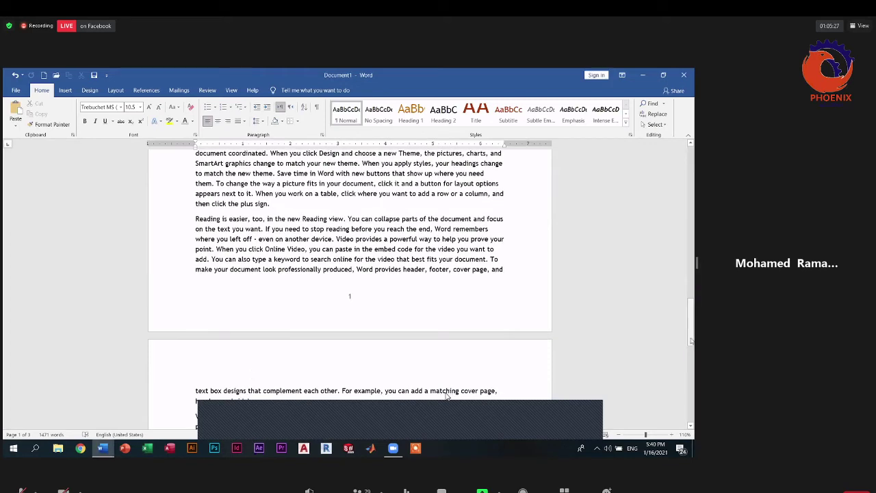
{"action": "scroll", "coordinate": [446, 396], "scroll_direction": "down", "scroll_amount": 5}
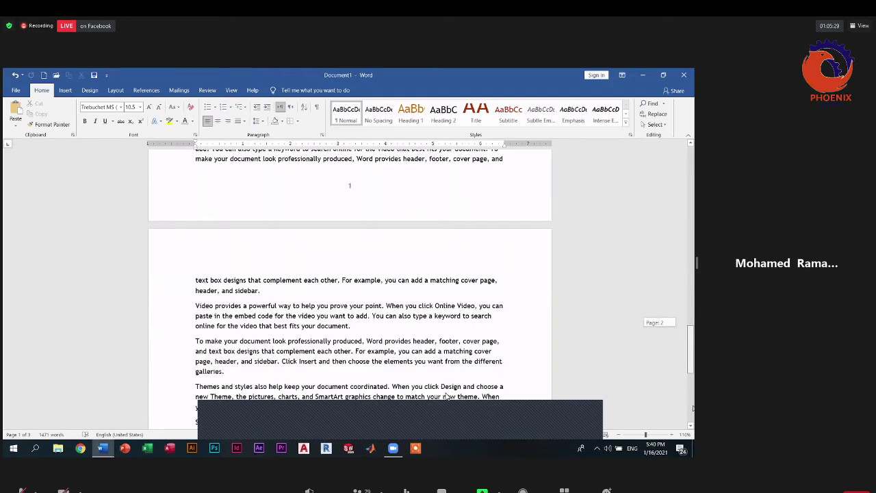
{"action": "scroll", "coordinate": [447, 397], "scroll_direction": "down", "scroll_amount": 15}
{"action": "scroll", "coordinate": [446, 397], "scroll_direction": "down", "scroll_amount": 5}
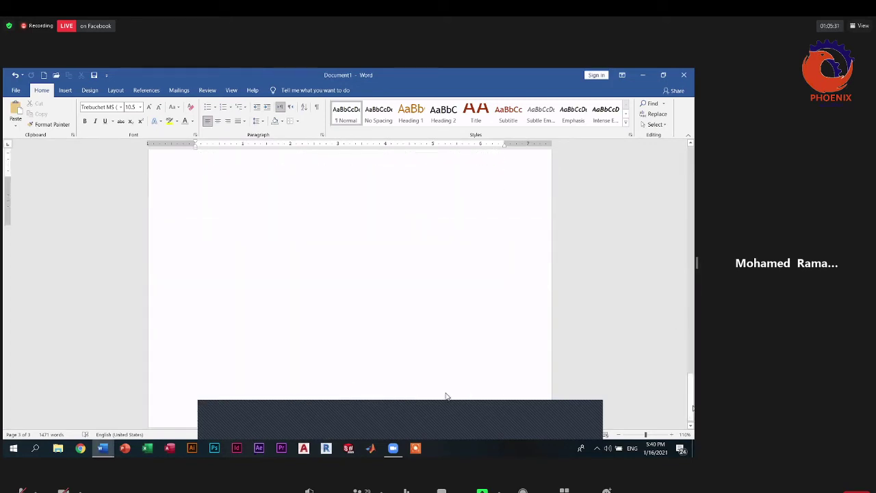
{"action": "scroll", "coordinate": [446, 396], "scroll_direction": "up", "scroll_amount": 10}
{"action": "scroll", "coordinate": [447, 397], "scroll_direction": "up", "scroll_amount": 5}
{"action": "left_click", "coordinate": [446, 397]}
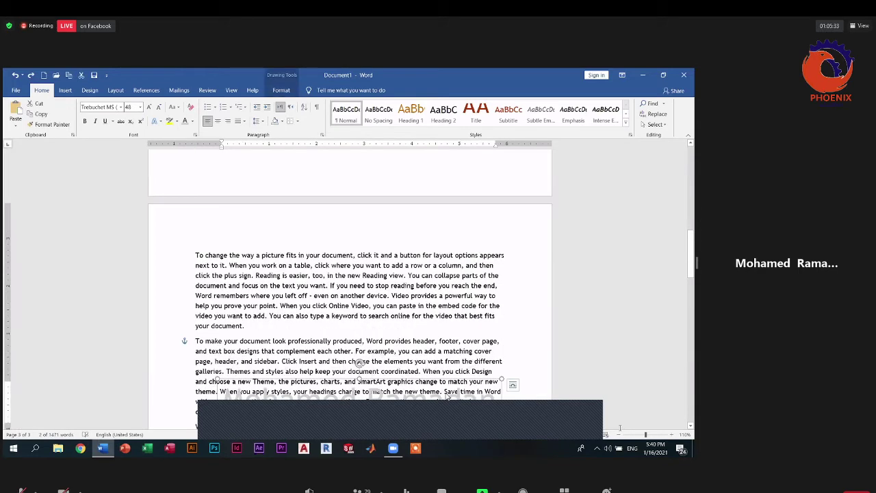
{"action": "key", "text": "Delete"}
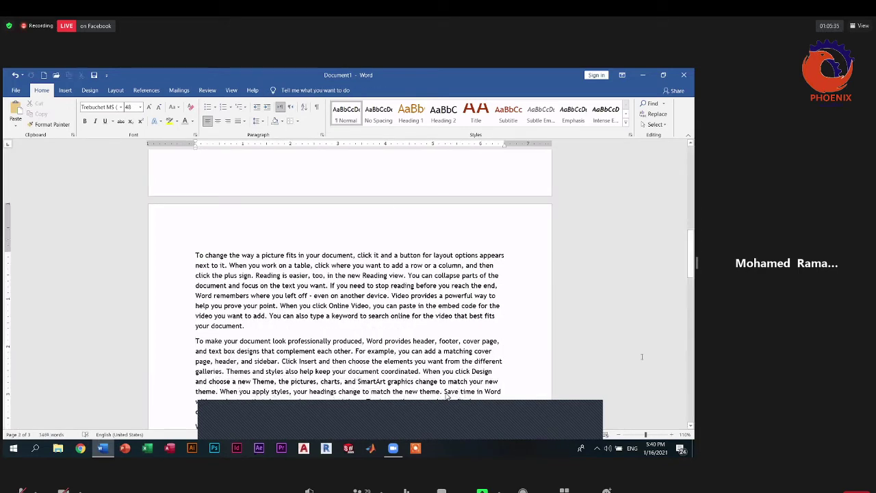
{"action": "left_click", "coordinate": [66, 91]}
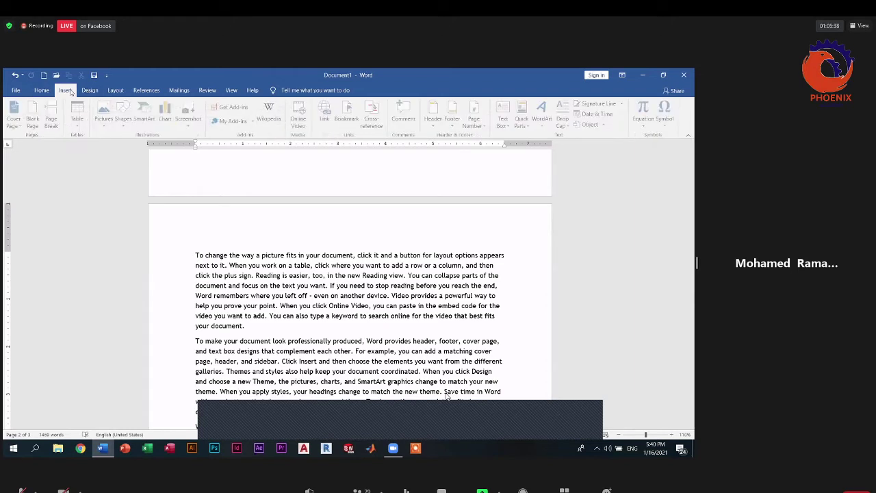
Add a Plain Number 2 page number centred at the bottom of the page and close the footer.
{"action": "left_click", "coordinate": [482, 126]}
{"action": "mouse_move", "coordinate": [489, 147]}
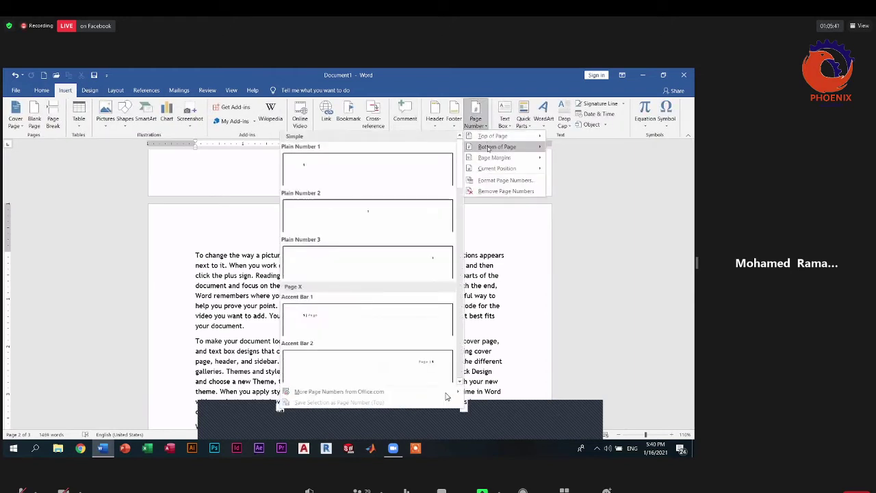
{"action": "left_click", "coordinate": [365, 230]}
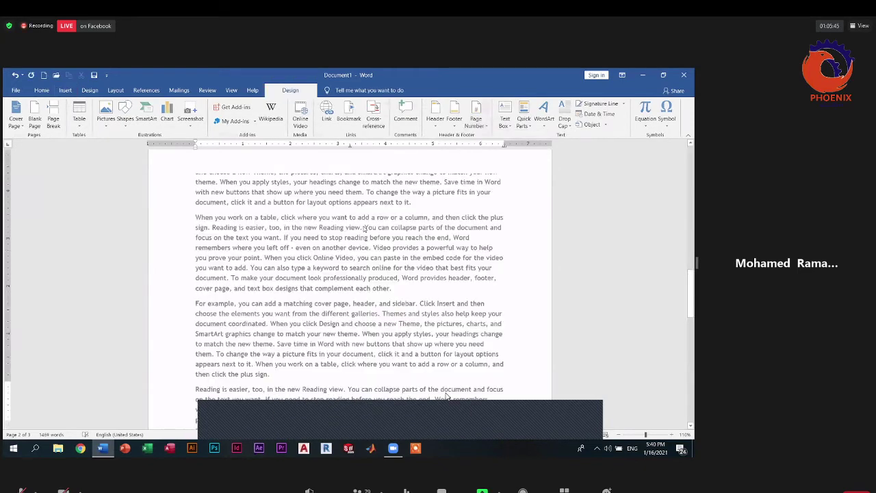
{"action": "scroll", "coordinate": [447, 383], "scroll_direction": "down", "scroll_amount": 4}
{"action": "left_click", "coordinate": [500, 109]}
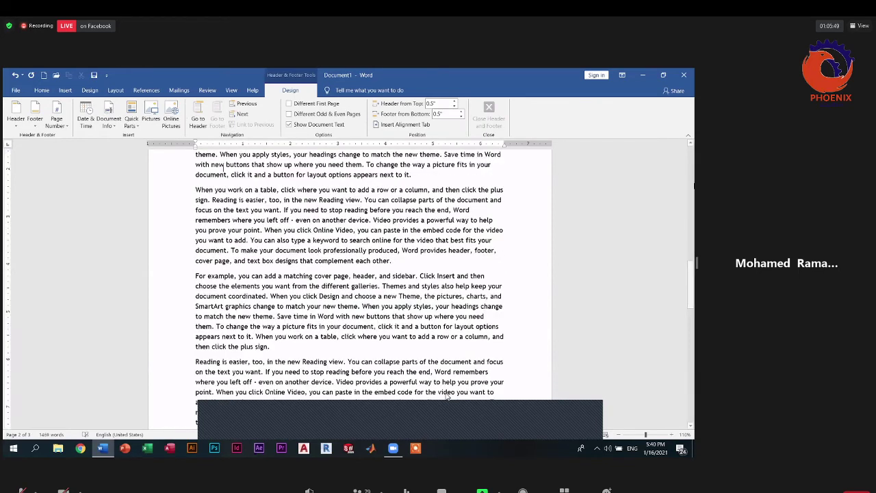
{"action": "scroll", "coordinate": [446, 396], "scroll_direction": "up", "scroll_amount": 10}
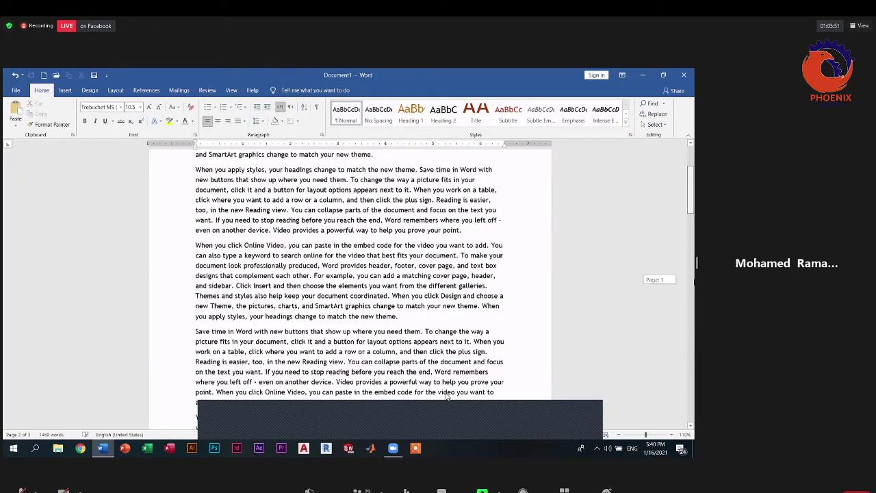
{"action": "scroll", "coordinate": [446, 395], "scroll_direction": "down", "scroll_amount": 5}
{"action": "scroll", "coordinate": [446, 396], "scroll_direction": "down", "scroll_amount": 10}
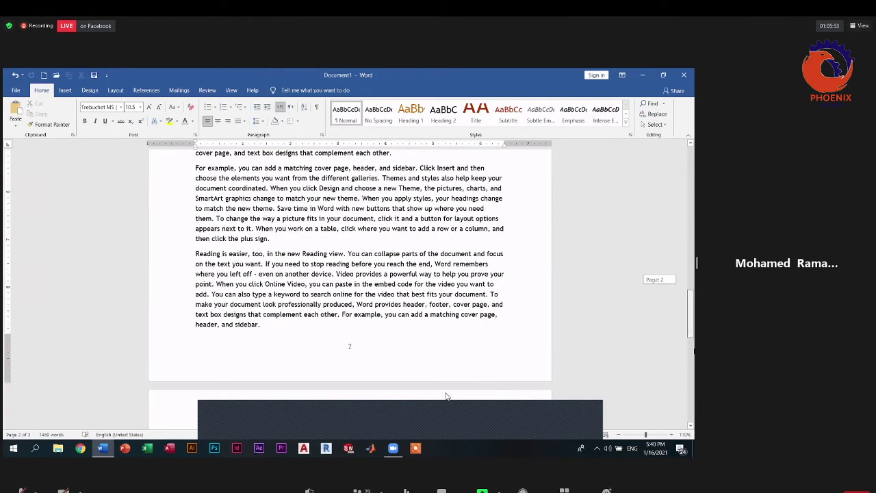
{"action": "scroll", "coordinate": [447, 396], "scroll_direction": "down", "scroll_amount": 15}
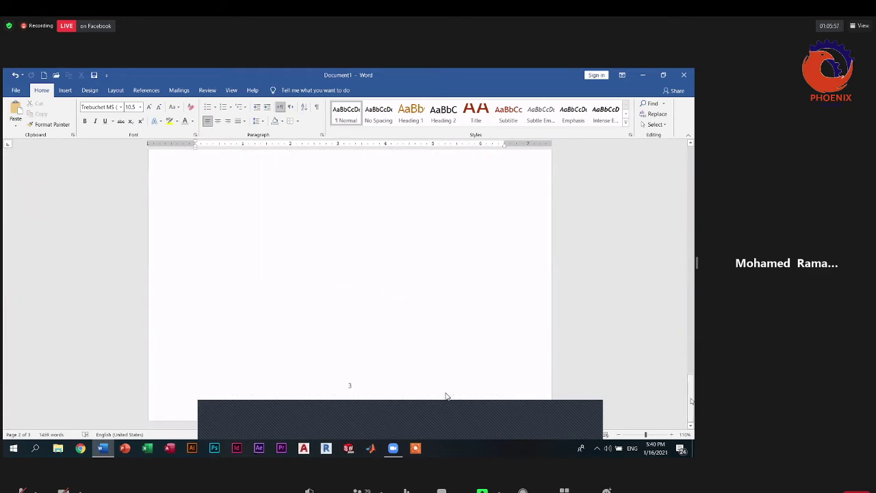
{"action": "scroll", "coordinate": [446, 396], "scroll_direction": "up", "scroll_amount": 5}
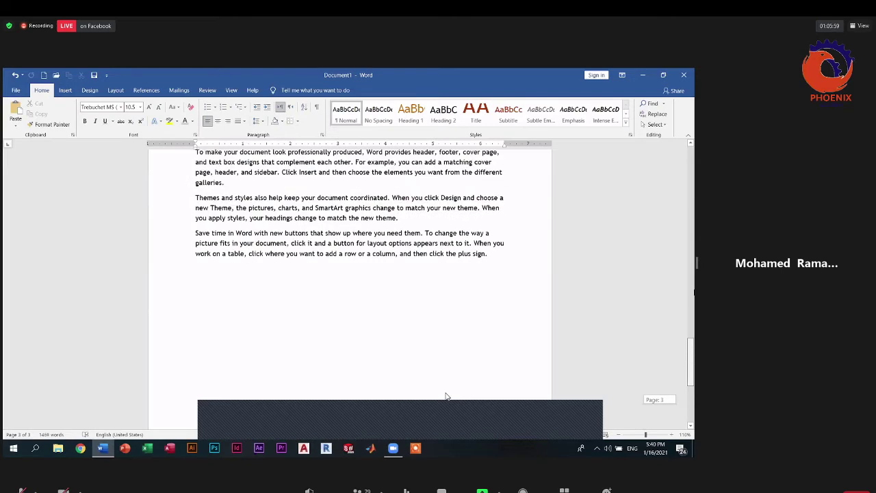
{"action": "scroll", "coordinate": [447, 395], "scroll_direction": "up", "scroll_amount": 2}
{"action": "scroll", "coordinate": [446, 396], "scroll_direction": "up", "scroll_amount": 5}
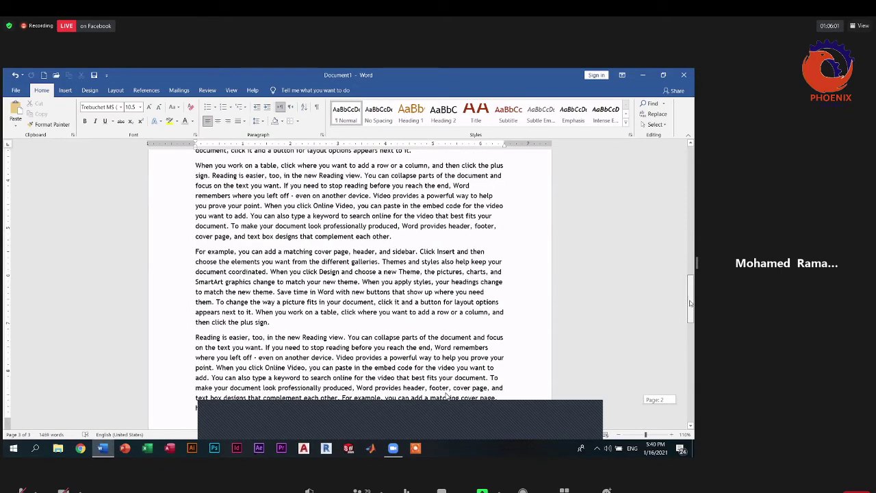
{"action": "mouse_move", "coordinate": [693, 282]}
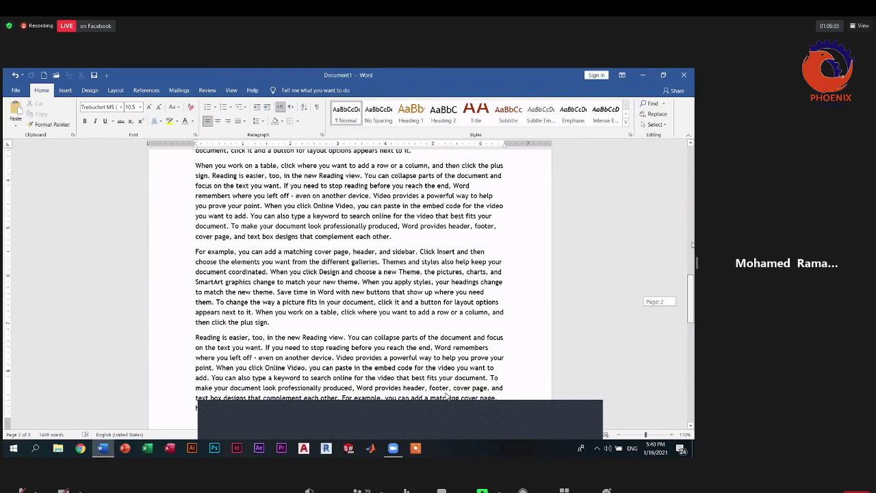
{"action": "scroll", "coordinate": [447, 395], "scroll_direction": "up", "scroll_amount": 10}
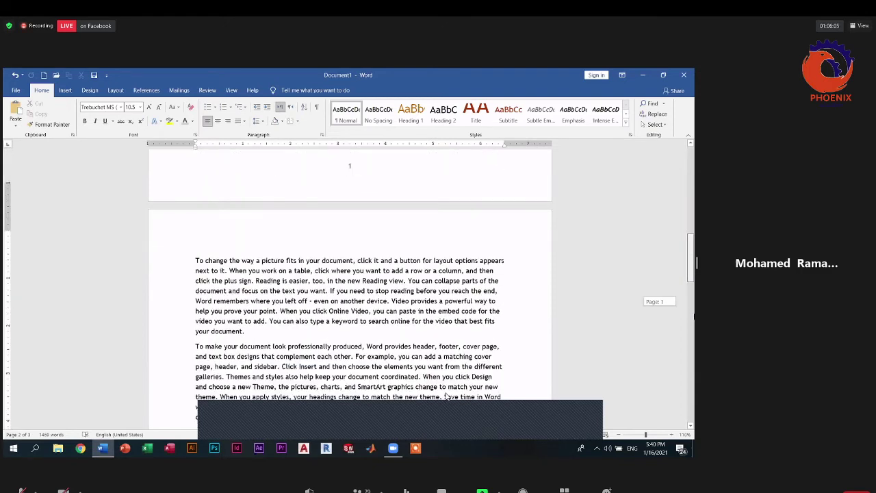
{"action": "scroll", "coordinate": [446, 396], "scroll_direction": "down", "scroll_amount": 5}
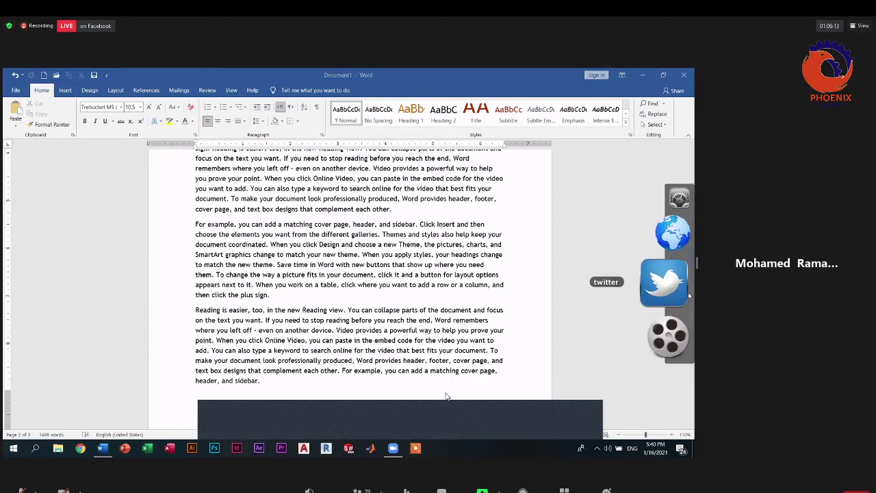
{"action": "left_click_drag", "start_coordinate": [690, 296], "coordinate": [545, 246]}
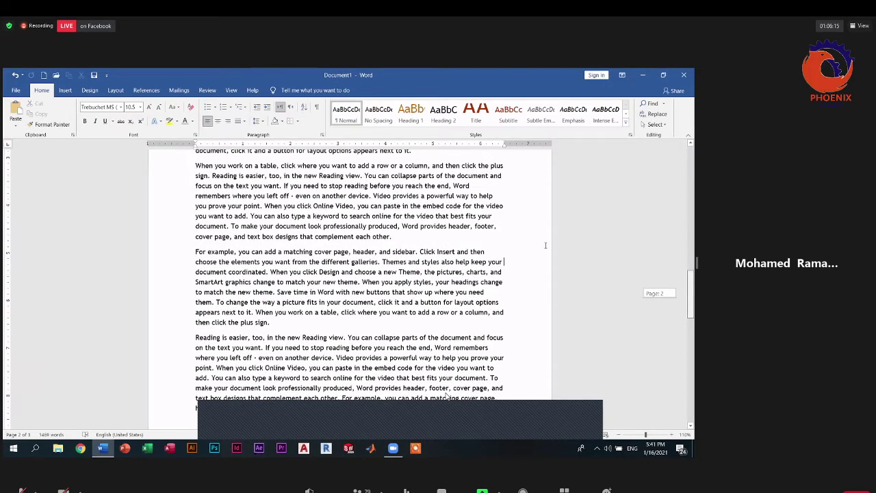
{"action": "scroll", "coordinate": [375, 317], "scroll_direction": "up", "scroll_amount": 5}
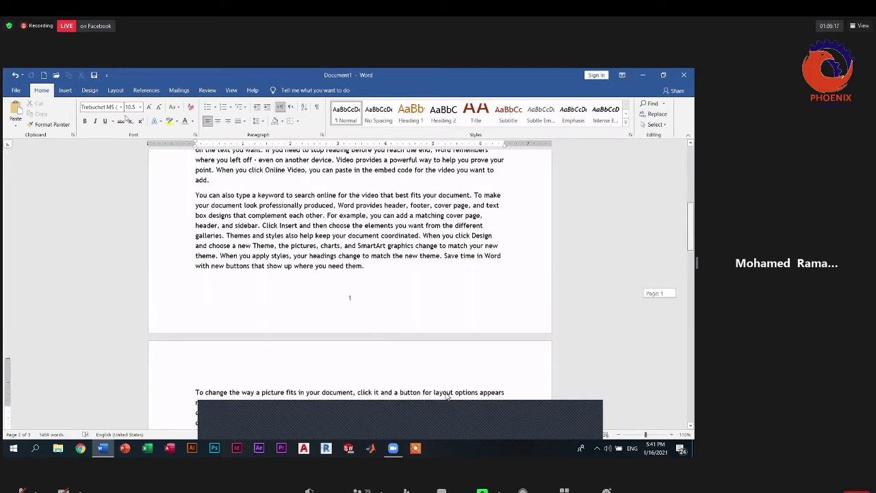
{"action": "scroll", "coordinate": [117, 192], "scroll_direction": "up", "scroll_amount": 1}
Add a Next Page section break after the paragraph ending "where you need them.".
{"action": "left_click", "coordinate": [115, 90]}
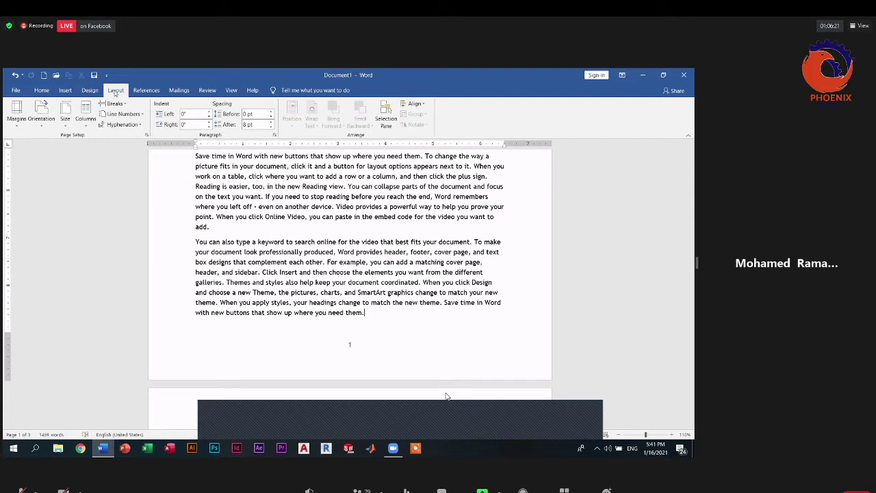
{"action": "left_click", "coordinate": [124, 106]}
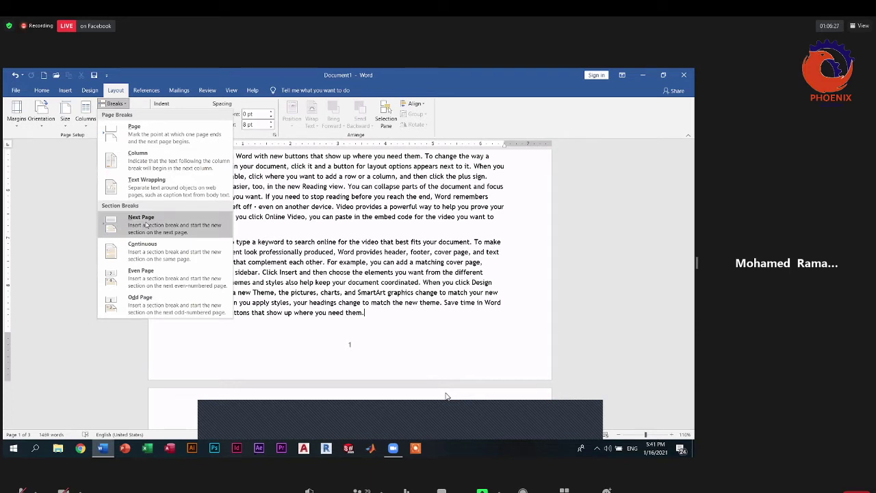
{"action": "left_click", "coordinate": [143, 226]}
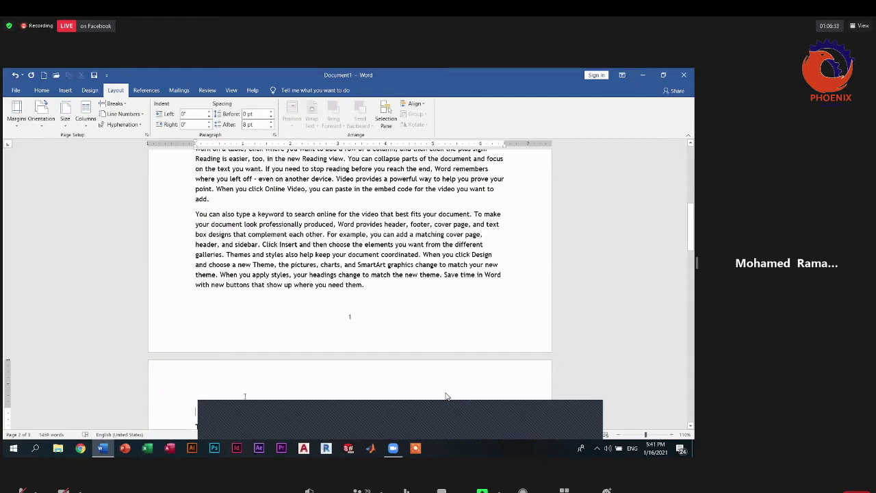
{"action": "left_click_drag", "start_coordinate": [691, 219], "coordinate": [693, 300]}
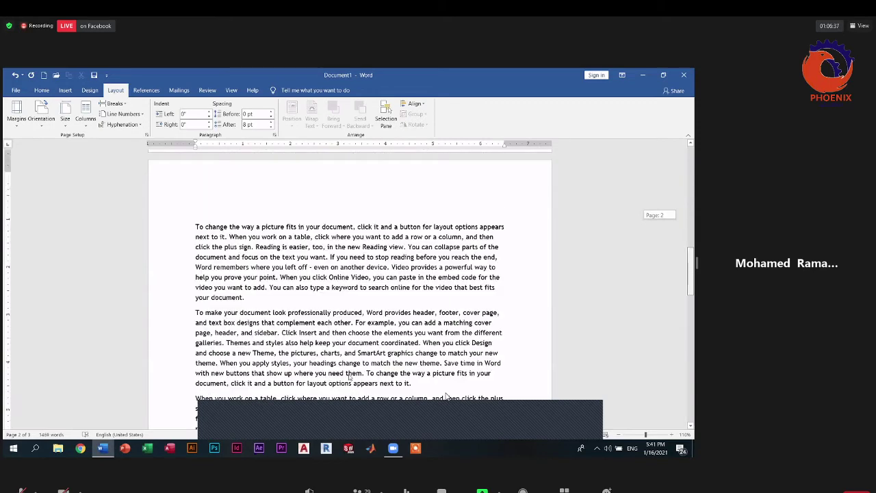
Unlink section 2's footer from section 1, set its page numbers to start at 1, and close the footer.
{"action": "double_click", "coordinate": [351, 373]}
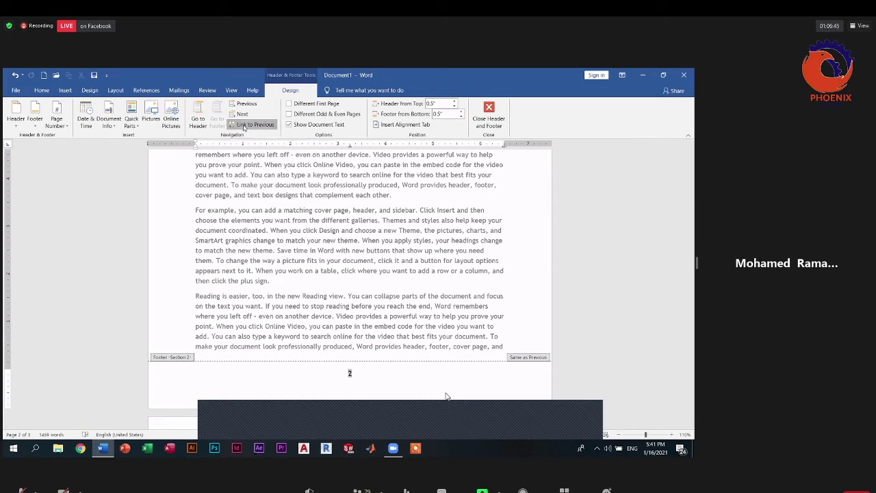
{"action": "left_click", "coordinate": [255, 124]}
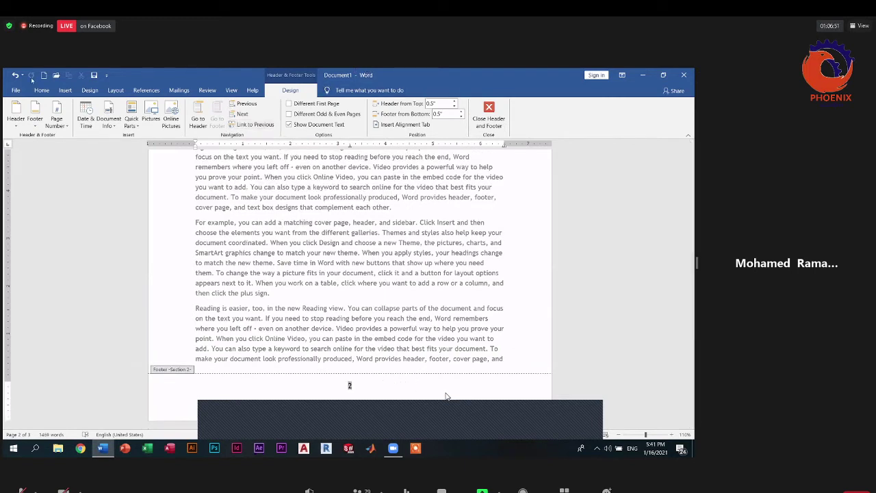
{"action": "left_click", "coordinate": [65, 90]}
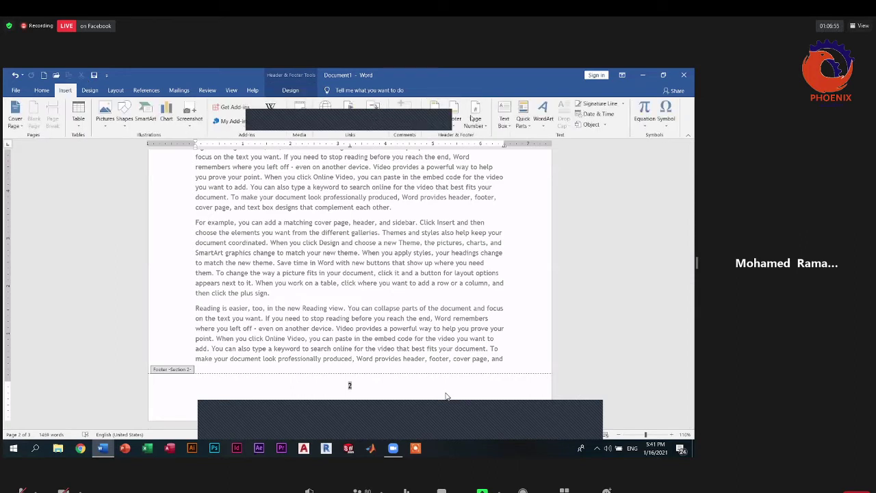
{"action": "left_click", "coordinate": [477, 120]}
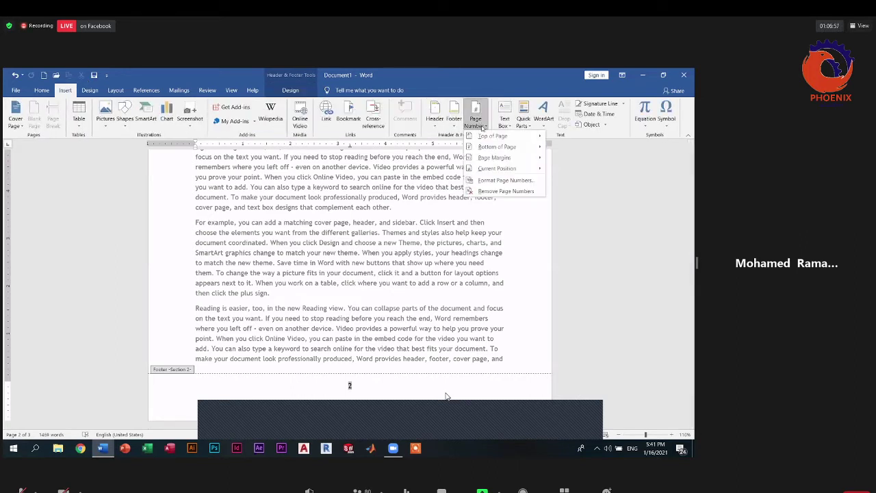
{"action": "left_click", "coordinate": [498, 181]}
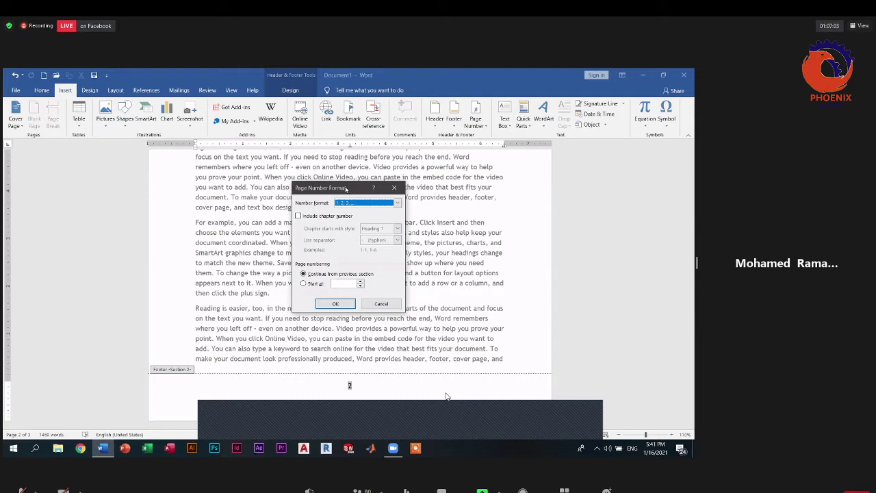
{"action": "left_click_drag", "start_coordinate": [347, 189], "coordinate": [373, 199]}
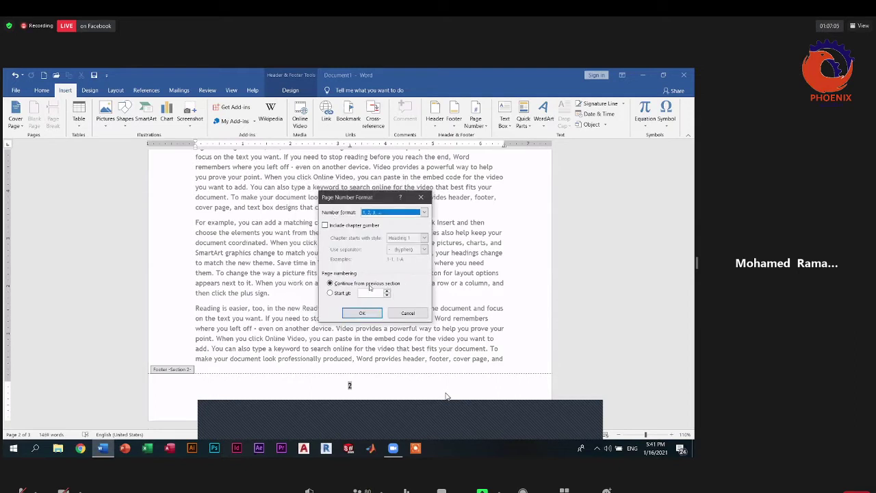
{"action": "left_click", "coordinate": [334, 295]}
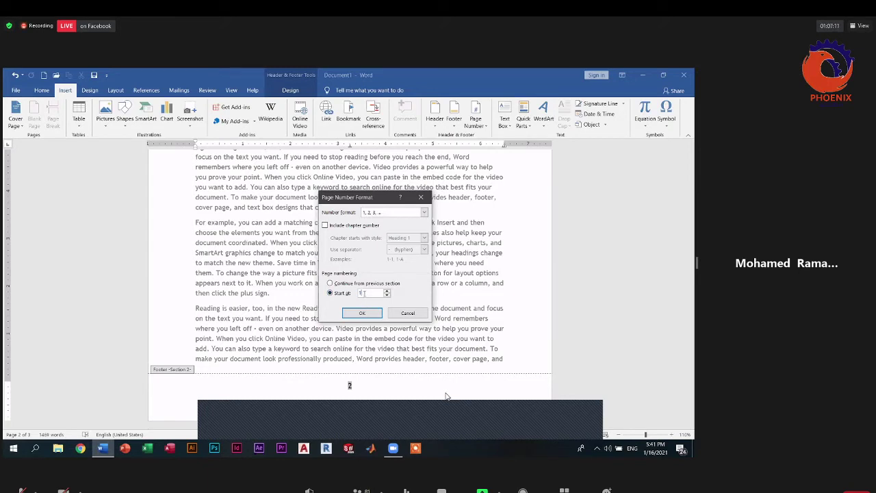
{"action": "left_click", "coordinate": [363, 313]}
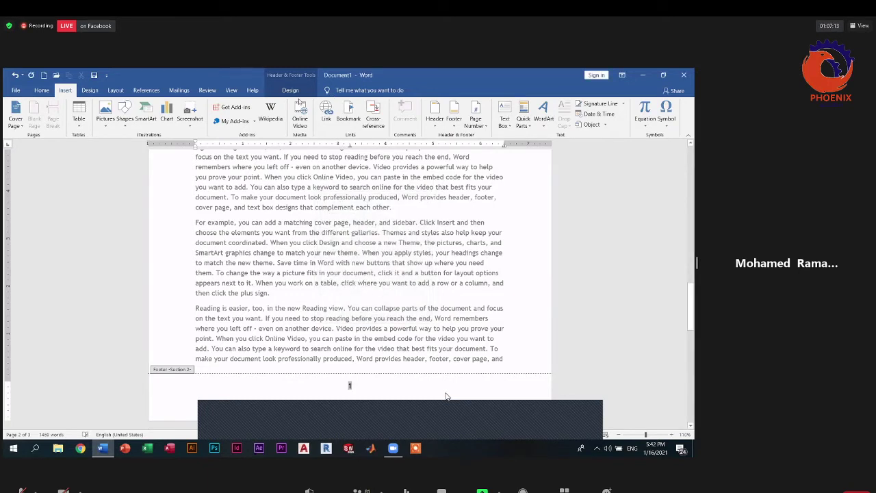
{"action": "left_click", "coordinate": [289, 90]}
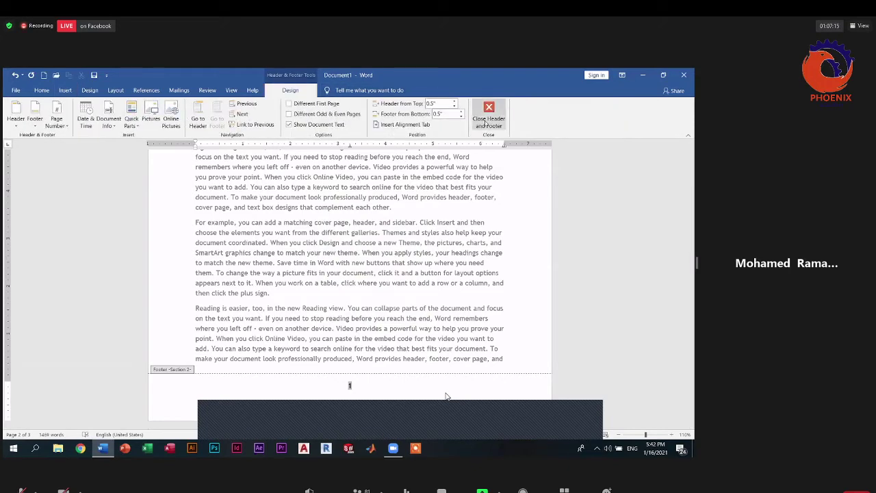
{"action": "left_click", "coordinate": [488, 121]}
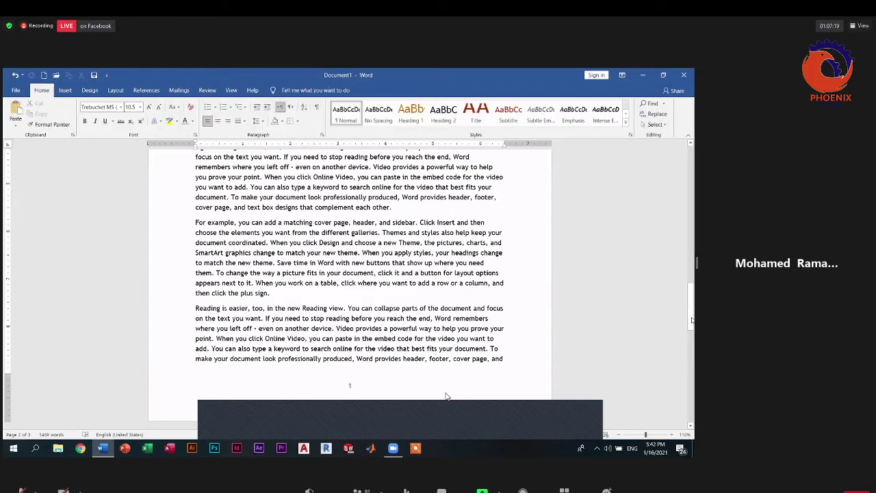
Delete the page number from the footer on section 1's last page, leaving it blank.
{"action": "left_click_drag", "start_coordinate": [692, 320], "coordinate": [680, 219]}
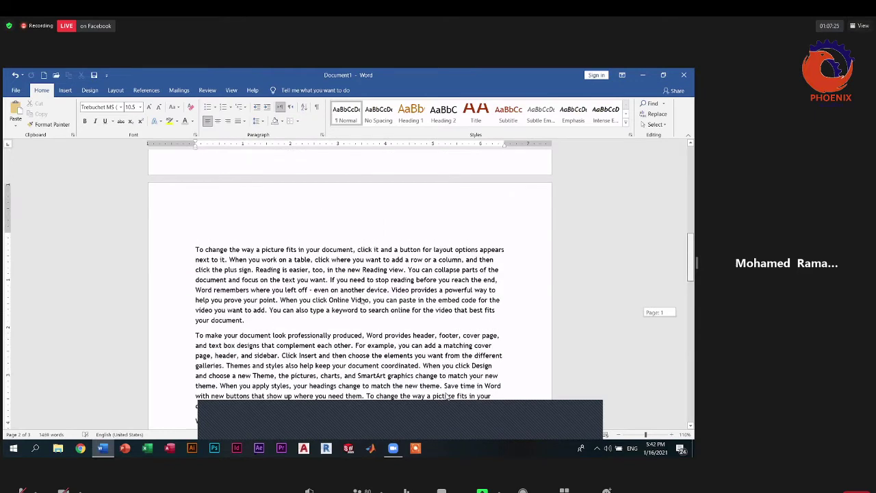
{"action": "scroll", "coordinate": [358, 300], "scroll_direction": "down", "scroll_amount": 3}
{"action": "double_click", "coordinate": [358, 300]}
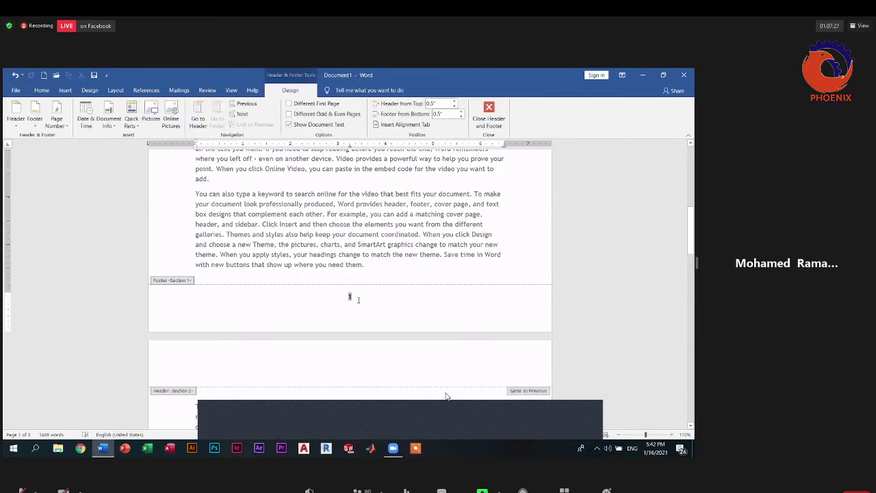
{"action": "key", "text": "BackSpace"}
{"action": "key", "text": "Escape"}
{"action": "scroll", "coordinate": [446, 396], "scroll_direction": "down", "scroll_amount": 2}
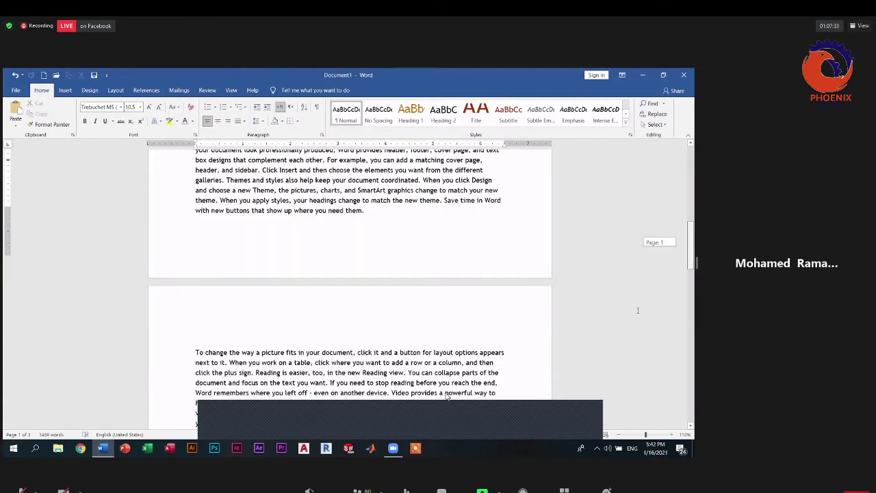
{"action": "left_click", "coordinate": [690, 311]}
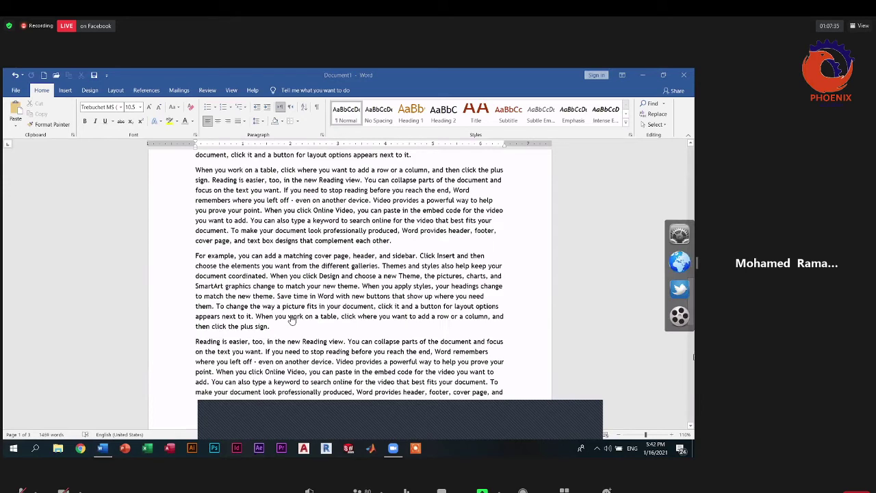
{"action": "scroll", "coordinate": [291, 319], "scroll_direction": "down", "scroll_amount": 5}
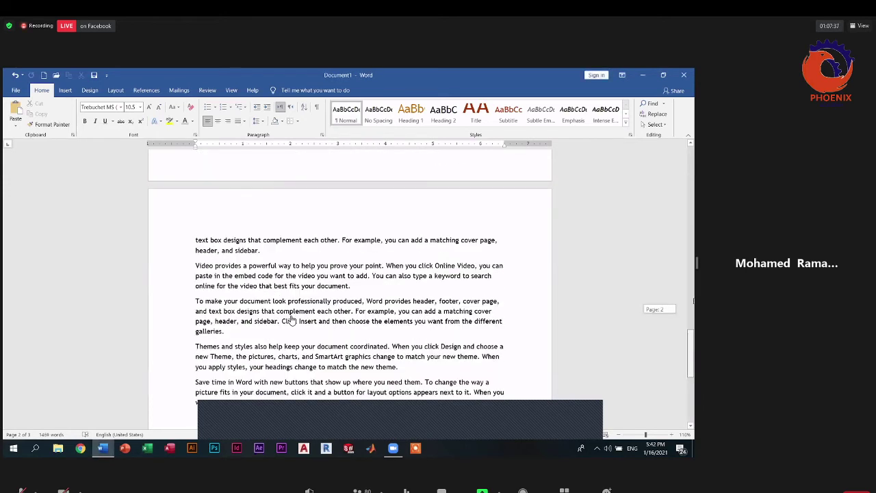
{"action": "scroll", "coordinate": [291, 319], "scroll_direction": "down", "scroll_amount": 2}
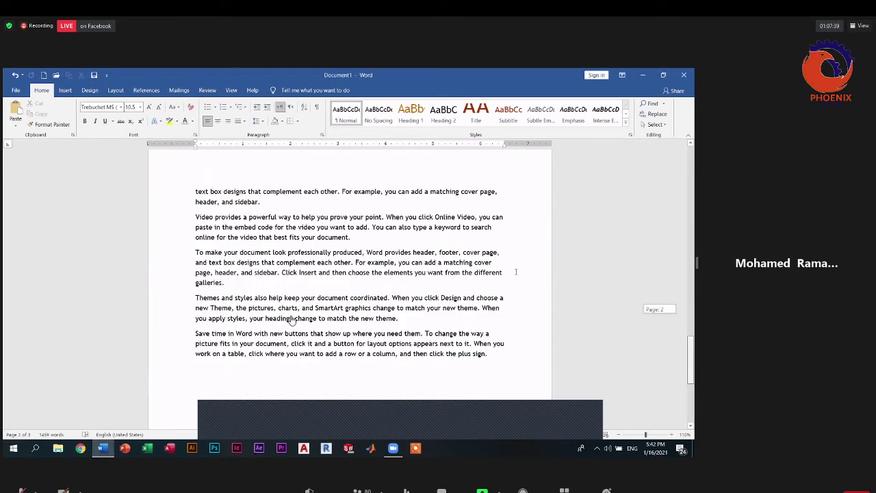
{"action": "scroll", "coordinate": [291, 319], "scroll_direction": "up", "scroll_amount": 10}
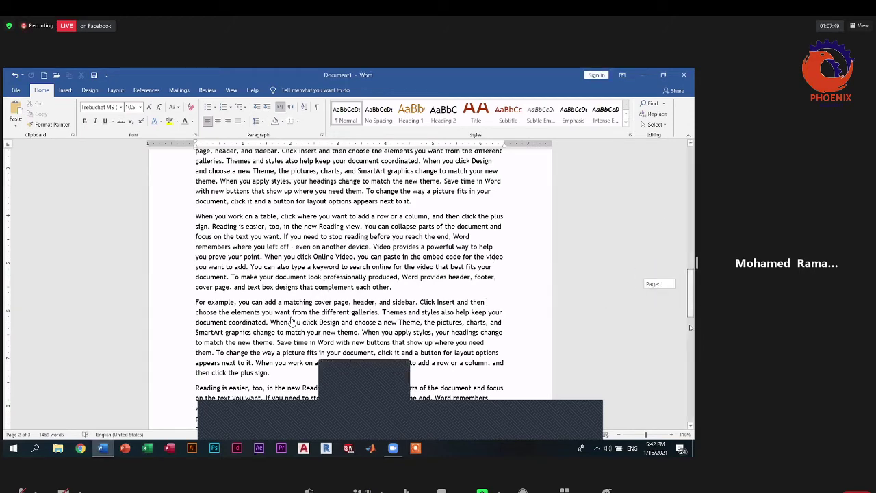
{"action": "left_click_drag", "start_coordinate": [688, 333], "coordinate": [687, 343]}
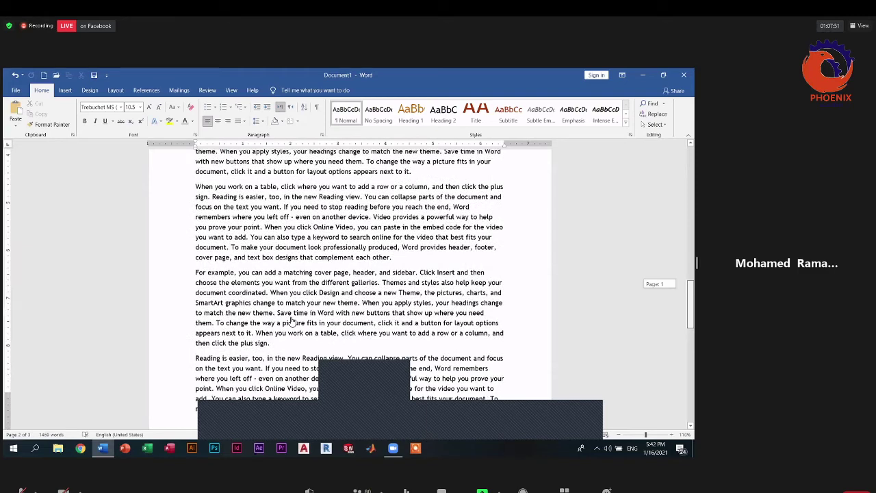
{"action": "scroll", "coordinate": [293, 322], "scroll_direction": "down", "scroll_amount": 10}
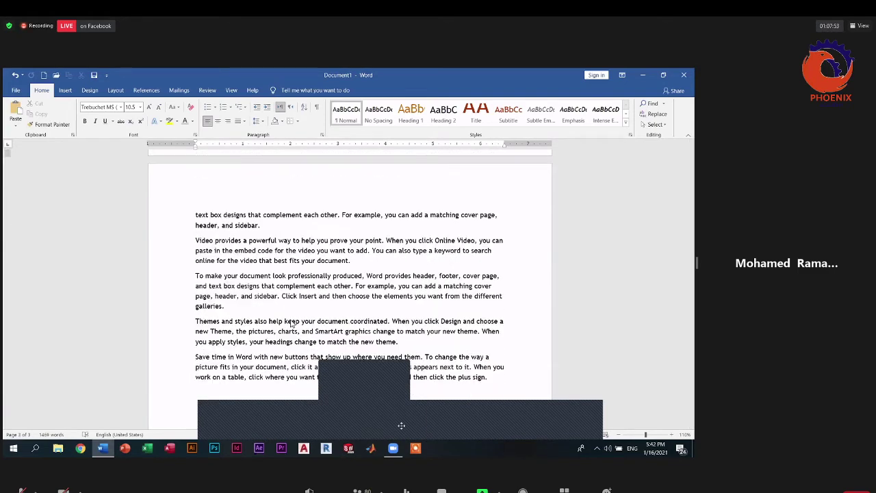
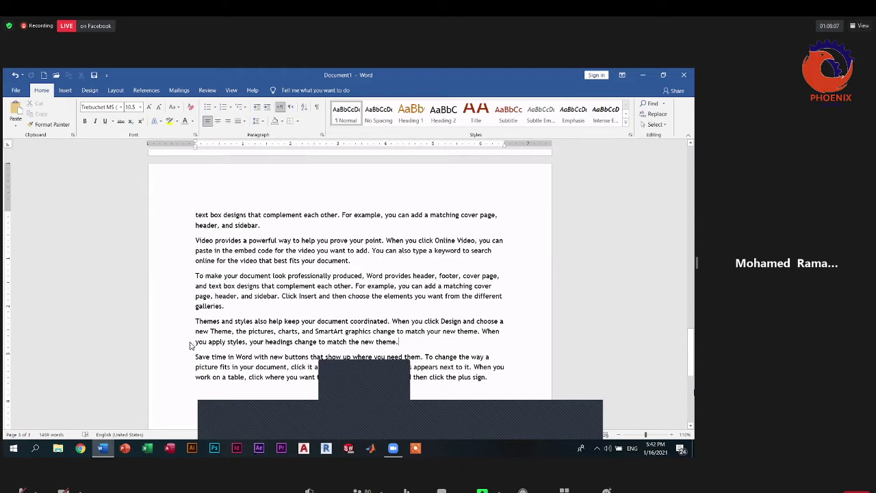
Insert a page break after the text and type '1.' to start a numbered list.
{"action": "key", "text": "ctrl+Return"}
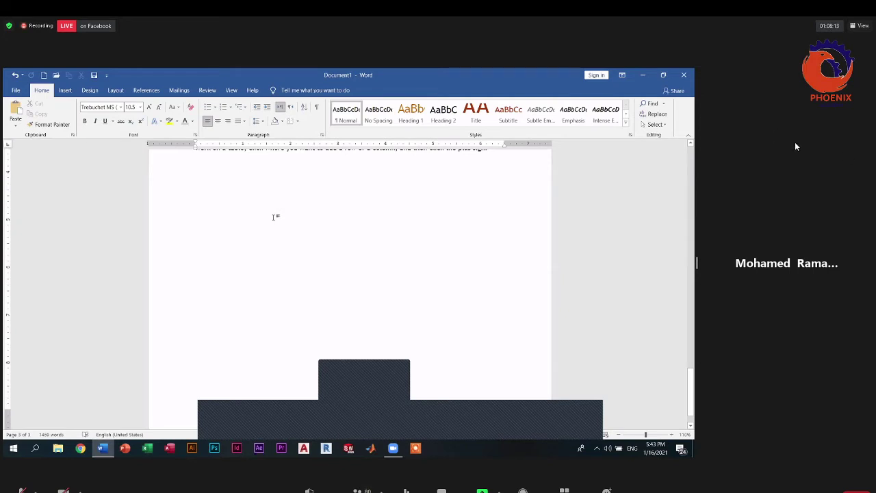
{"action": "type", "text": "1."}
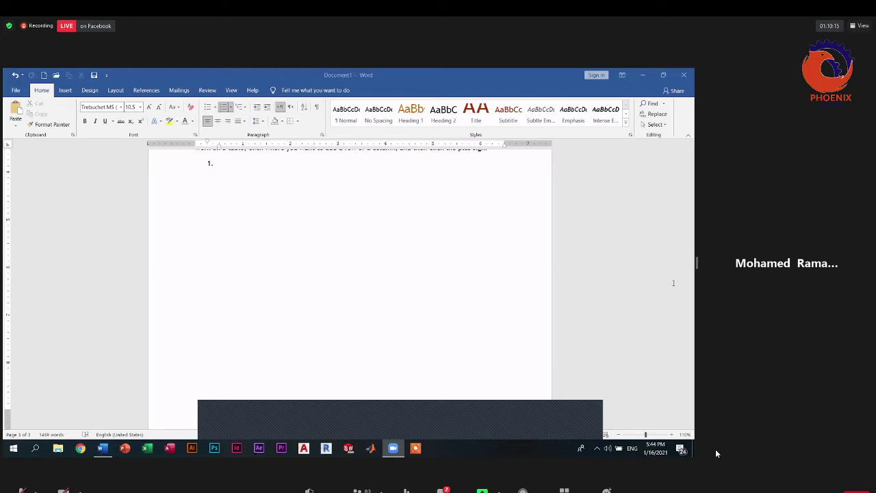
Scroll back up to the numbered list on the new page.
{"action": "left_click_drag", "start_coordinate": [690, 411], "coordinate": [686, 272]}
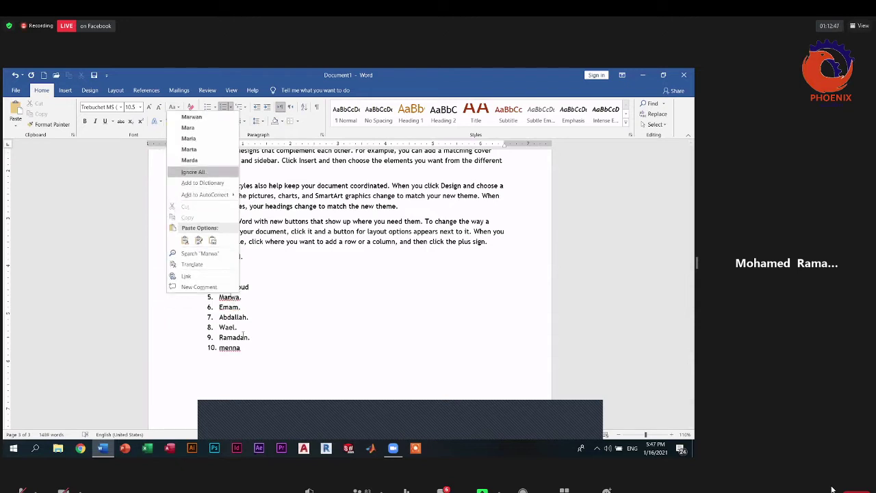
Ignore the spelling flags on the fifth and tenth names.
{"action": "left_click", "coordinate": [206, 174]}
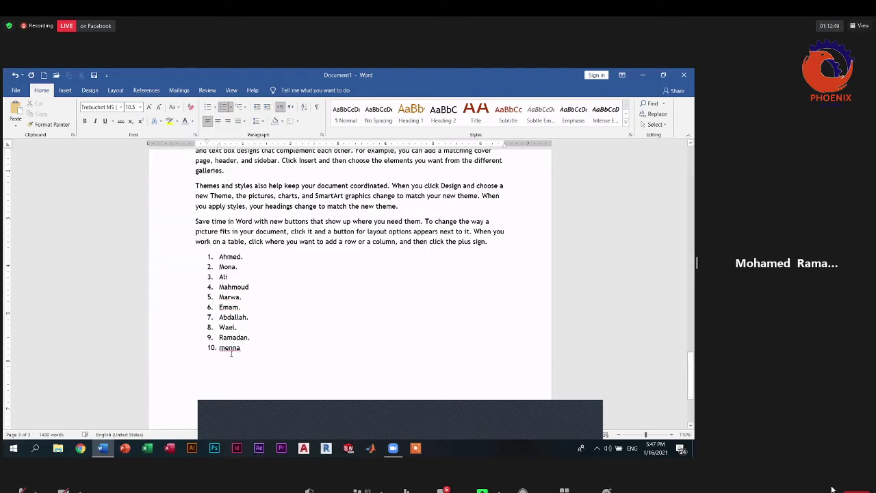
{"action": "right_click", "coordinate": [231, 350]}
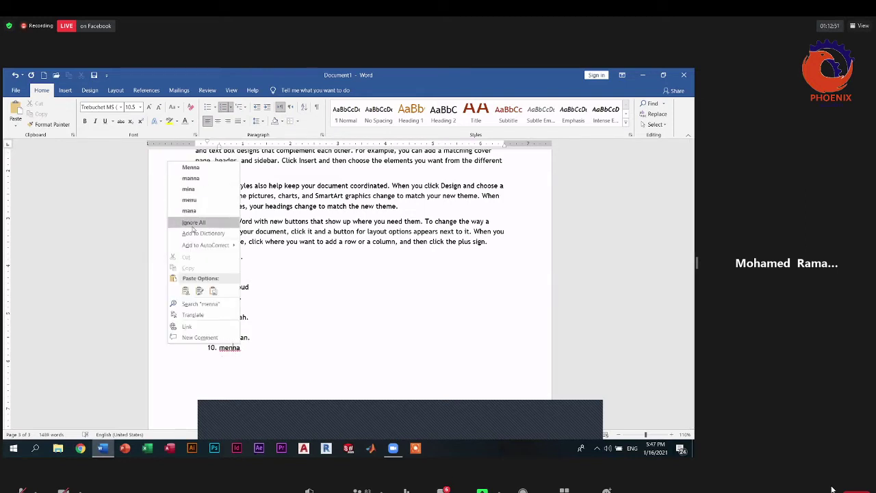
{"action": "key", "text": "Return"}
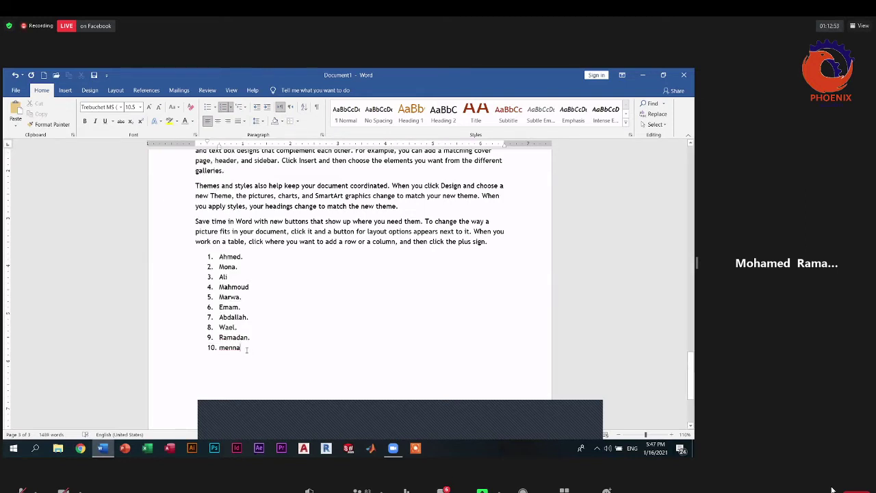
End the tenth name with a period and push it right with a Tab.
{"action": "type", "text": "."}
{"action": "key", "text": "Home"}
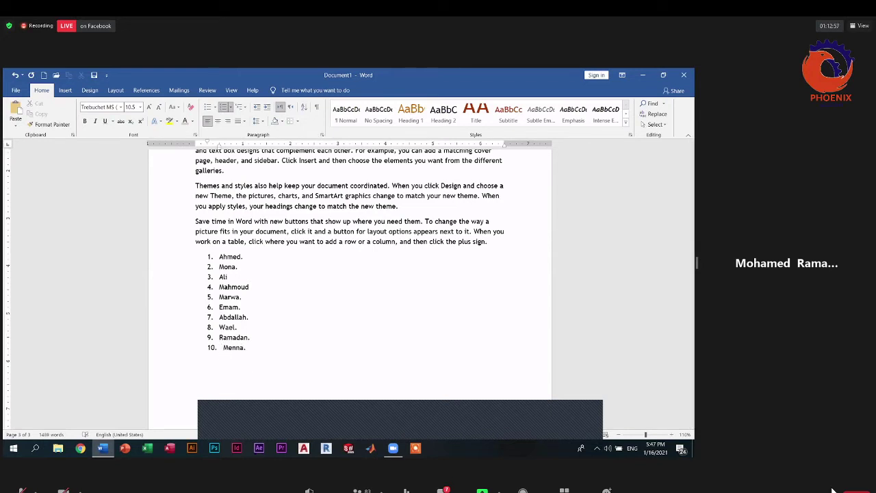
{"action": "key", "text": "Tab"}
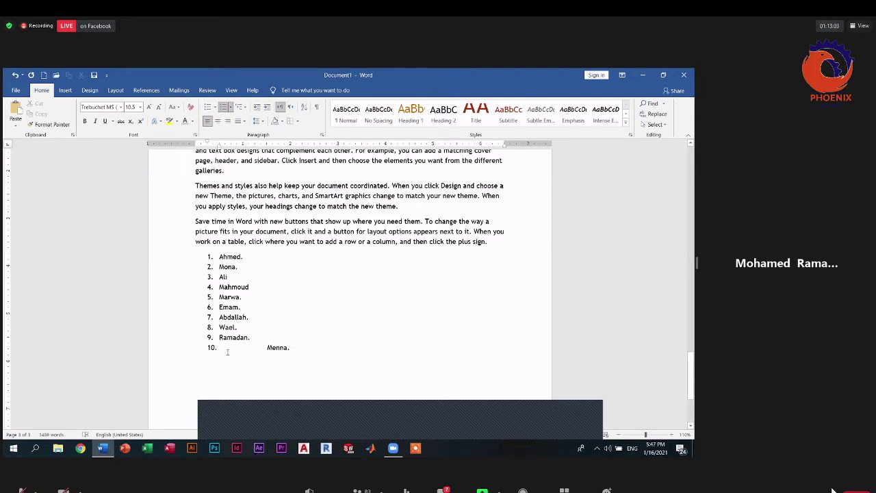
{"action": "key", "text": "End"}
In Adjust List Indents, set Follow number with to Space instead of a tab.
{"action": "right_click", "coordinate": [253, 353]}
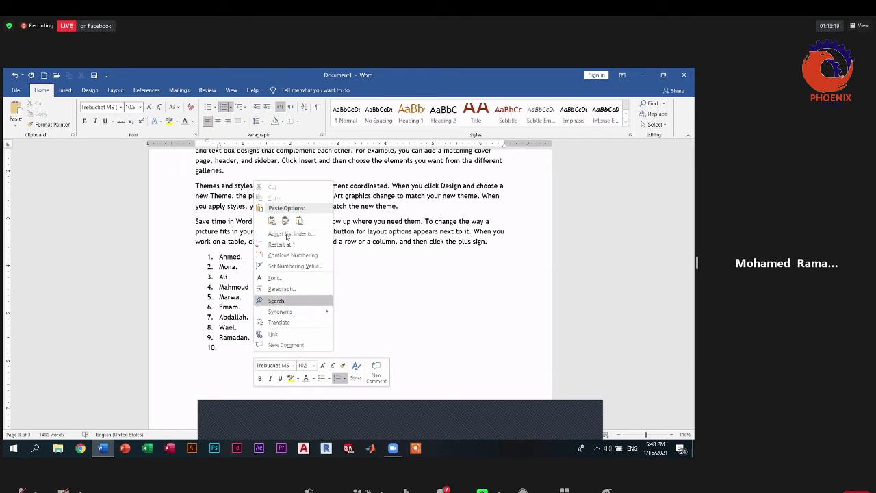
{"action": "left_click", "coordinate": [287, 233]}
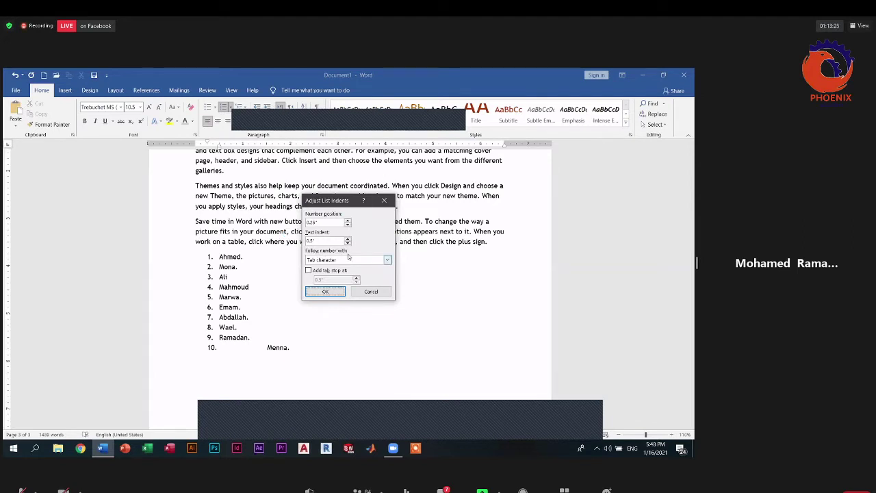
{"action": "left_click", "coordinate": [387, 260]}
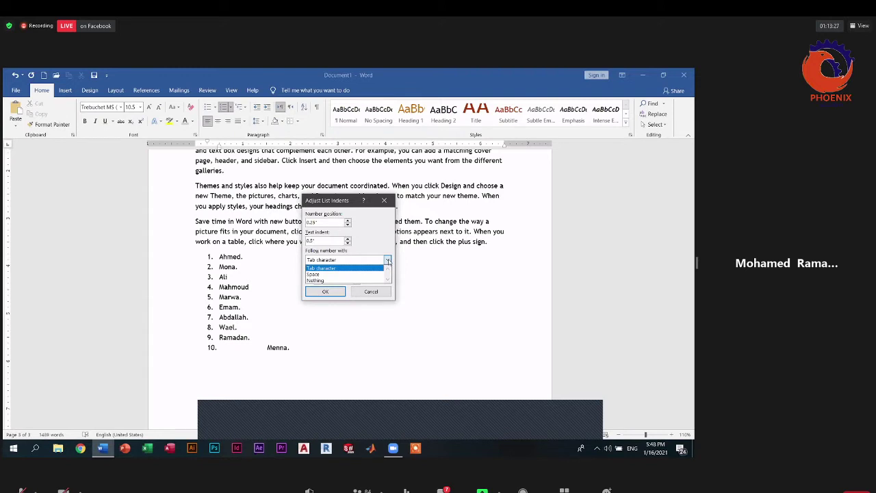
{"action": "left_click", "coordinate": [354, 275]}
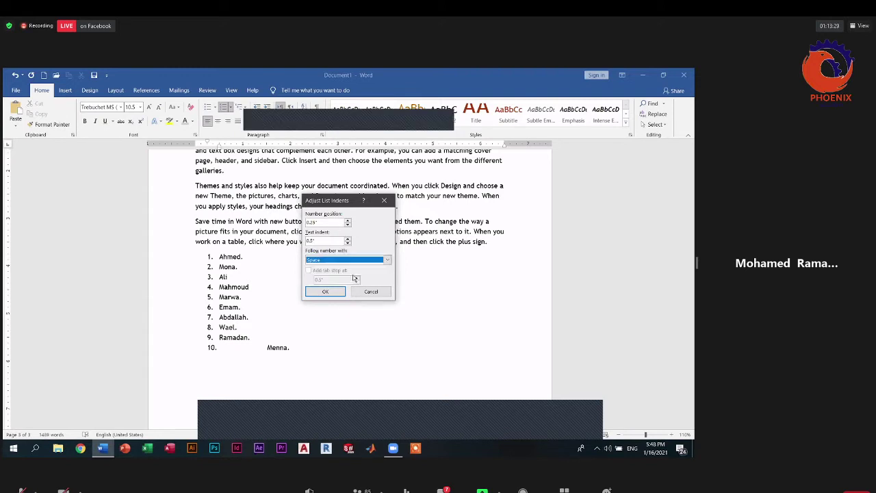
{"action": "left_click", "coordinate": [330, 293]}
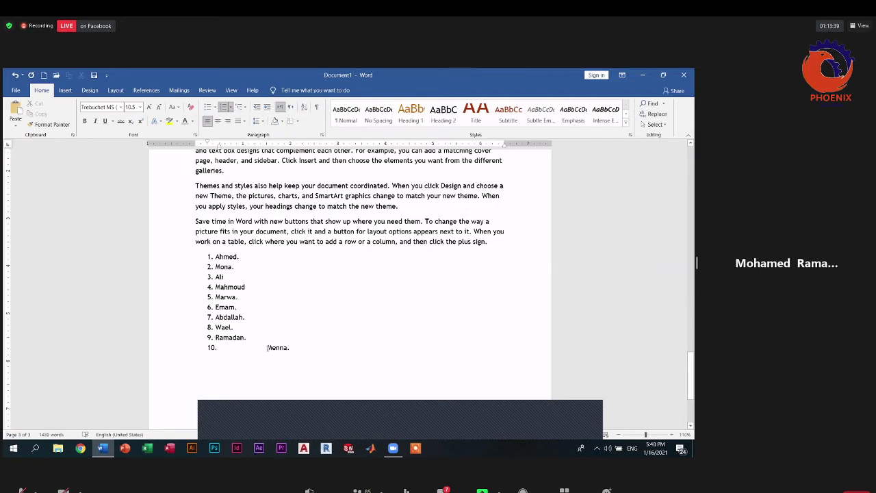
Delete the extra spaces before the tenth name so it aligns with the other entries.
{"action": "key", "text": "BackSpace"}
{"action": "key", "text": "BackSpace"}
{"action": "key", "text": "BackSpace"}
{"action": "key", "text": "BackSpace"}
{"action": "key", "text": "BackSpace"}
{"action": "key", "text": "BackSpace"}
{"action": "key", "text": "BackSpace"}
{"action": "key", "text": "BackSpace"}
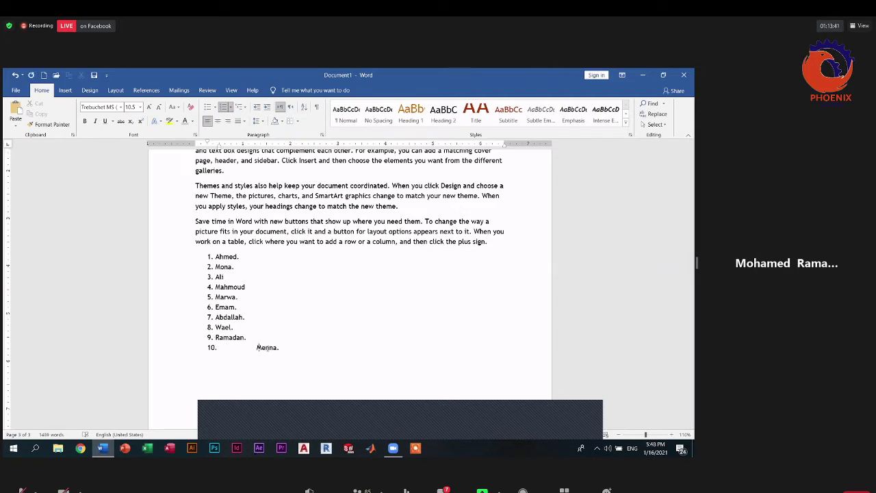
{"action": "key", "text": "BackSpace"}
{"action": "key", "text": "BackSpace"}
{"action": "key", "text": "BackSpace"}
{"action": "key", "text": "BackSpace"}
{"action": "key", "text": "BackSpace"}
{"action": "key", "text": "BackSpace"}
{"action": "key", "text": "BackSpace"}
{"action": "key", "text": "BackSpace"}
{"action": "key", "text": "BackSpace"}
{"action": "key", "text": "BackSpace"}
{"action": "key", "text": "ctrl+z"}
{"action": "key", "text": "BackSpace"}
{"action": "key", "text": "BackSpace"}
{"action": "key", "text": "BackSpace"}
{"action": "key", "text": "BackSpace"}
{"action": "key", "text": "BackSpace"}
{"action": "key", "text": "BackSpace"}
{"action": "key", "text": "BackSpace"}
{"action": "key", "text": "BackSpace"}
{"action": "key", "text": "BackSpace"}
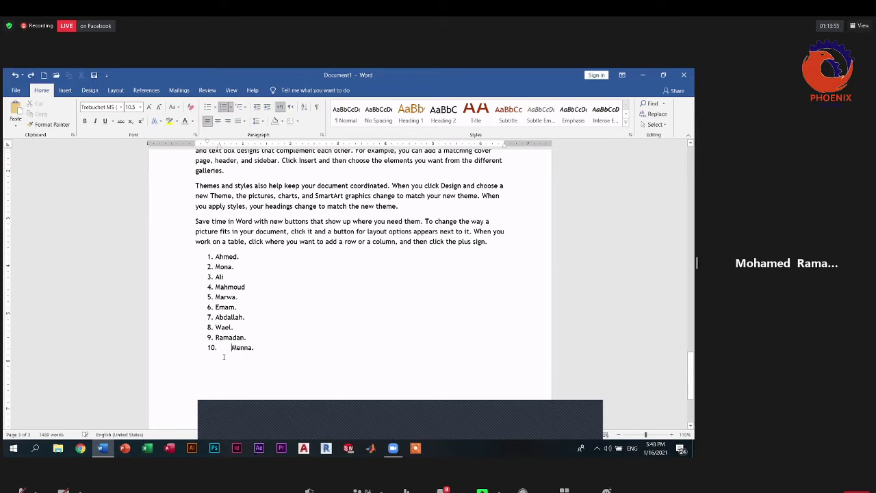
{"action": "key", "text": "BackSpace"}
{"action": "key", "text": "BackSpace"}
{"action": "key", "text": "BackSpace"}
{"action": "key", "text": "BackSpace"}
{"action": "key", "text": "BackSpace"}
{"action": "key", "text": "BackSpace"}
{"action": "key", "text": "BackSpace"}
{"action": "key", "text": "BackSpace"}
{"action": "key", "text": "BackSpace"}
{"action": "key", "text": "BackSpace"}
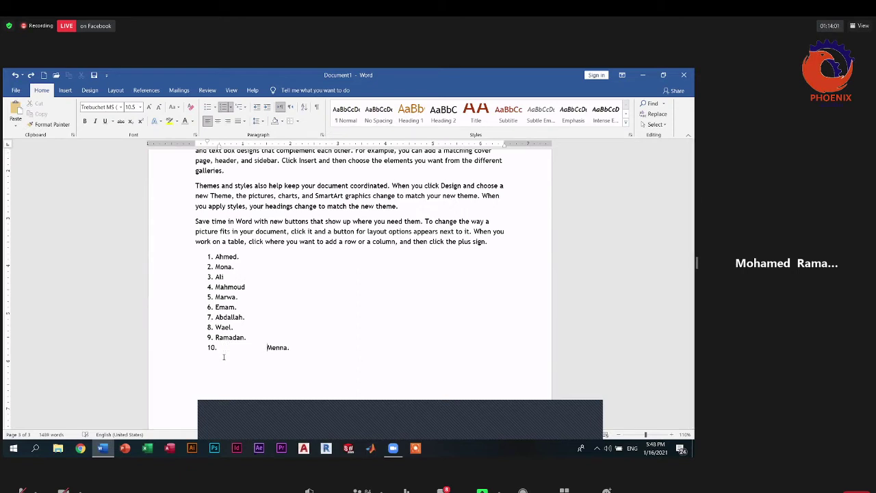
{"action": "key", "text": "BackSpace"}
{"action": "key", "text": "BackSpace"}
{"action": "key", "text": "BackSpace"}
{"action": "key", "text": "BackSpace"}
{"action": "key", "text": "BackSpace"}
{"action": "key", "text": "BackSpace"}
{"action": "key", "text": "BackSpace"}
{"action": "key", "text": "BackSpace"}
{"action": "key", "text": "BackSpace"}
{"action": "key", "text": "BackSpace"}
{"action": "key", "text": "BackSpace"}
{"action": "key", "text": "BackSpace"}
{"action": "key", "text": "BackSpace"}
{"action": "key", "text": "BackSpace"}
{"action": "key", "text": "BackSpace"}
{"action": "key", "text": "BackSpace"}
{"action": "key", "text": "BackSpace"}
{"action": "key", "text": "BackSpace"}
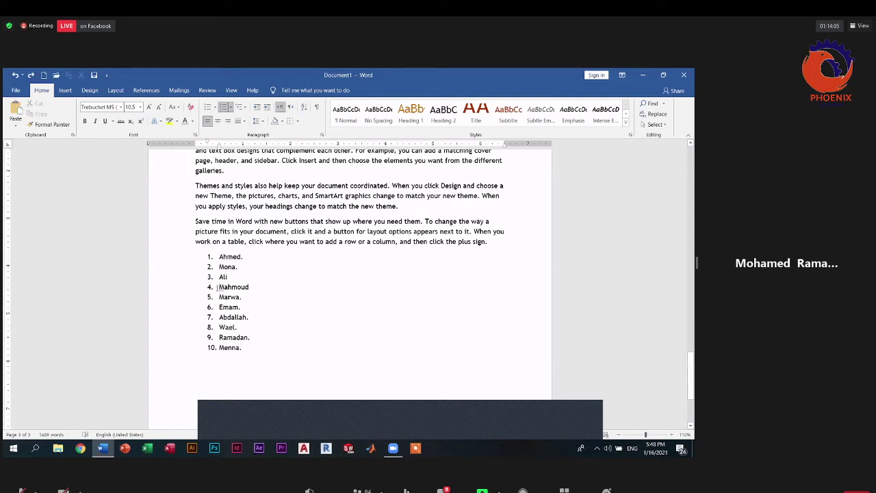
{"action": "double_click", "coordinate": [221, 287]}
{"action": "left_click", "coordinate": [215, 288]}
From the fourth item, reapply Adjust List Indents with Space following each number.
{"action": "key", "text": "shift+F10"}
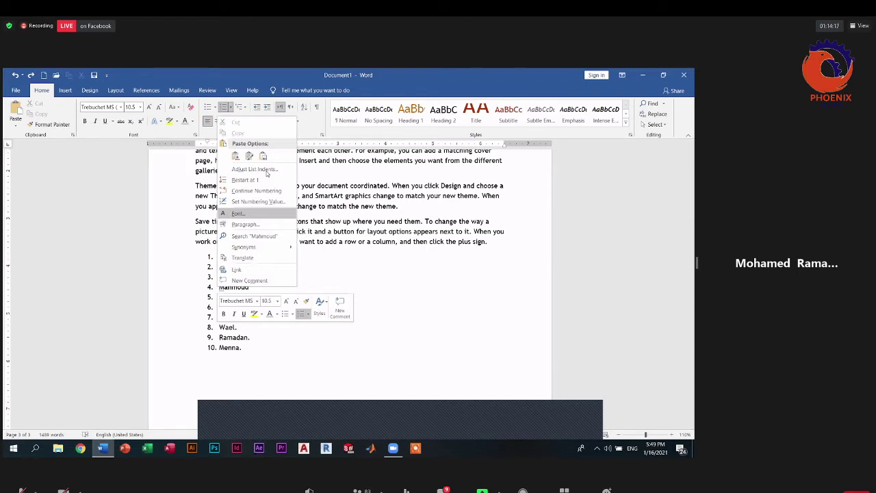
{"action": "left_click", "coordinate": [266, 171]}
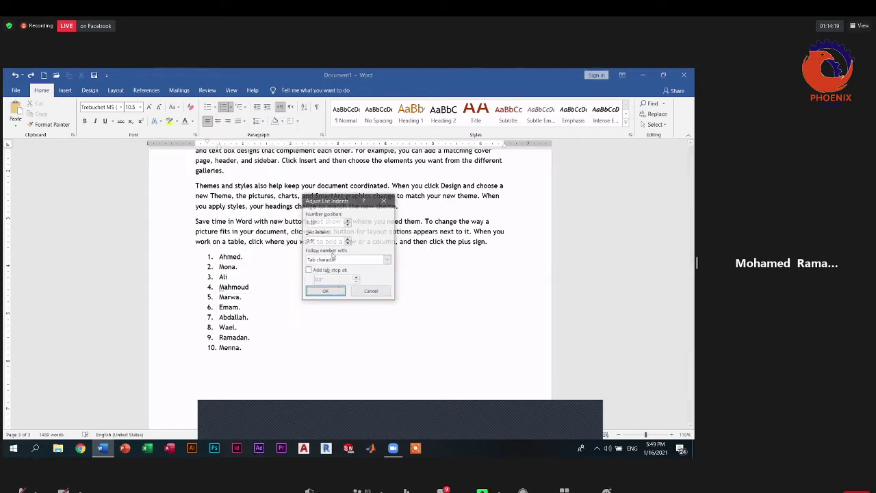
{"action": "left_click", "coordinate": [387, 259]}
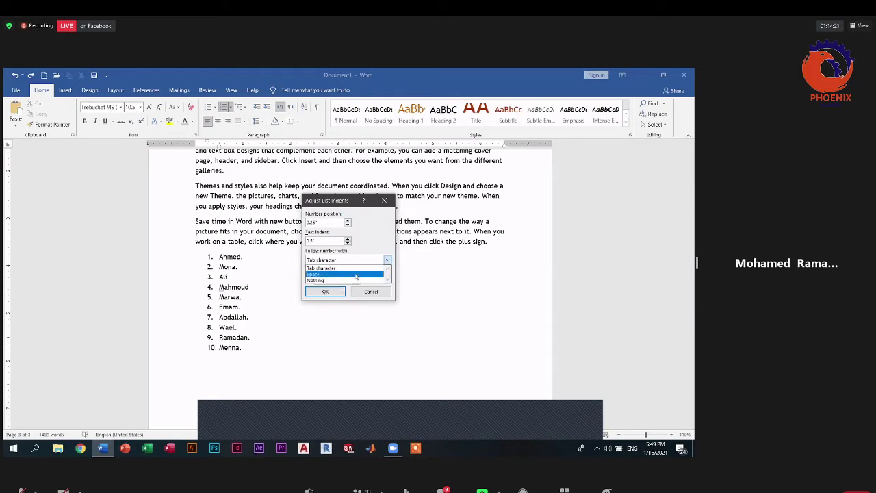
{"action": "left_click", "coordinate": [356, 276]}
{"action": "left_click", "coordinate": [335, 292]}
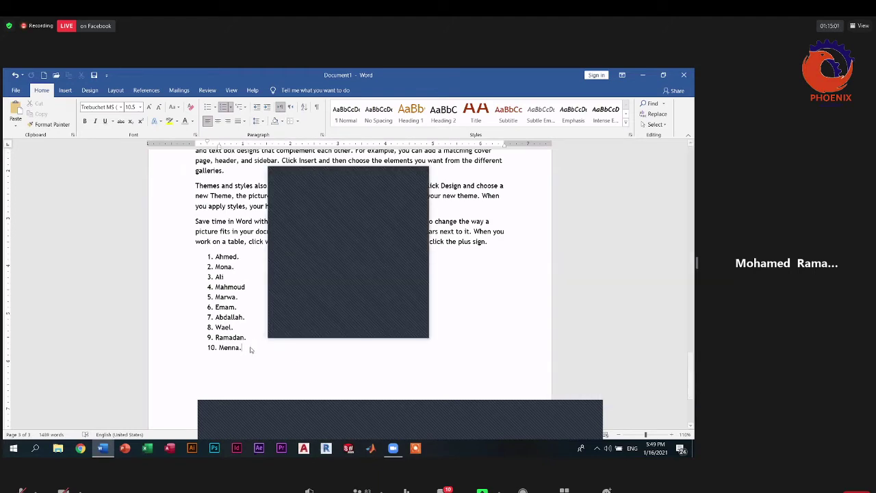
Select all ten names in the numbered list and delete them.
{"action": "left_click", "coordinate": [210, 257], "text": "shift"}
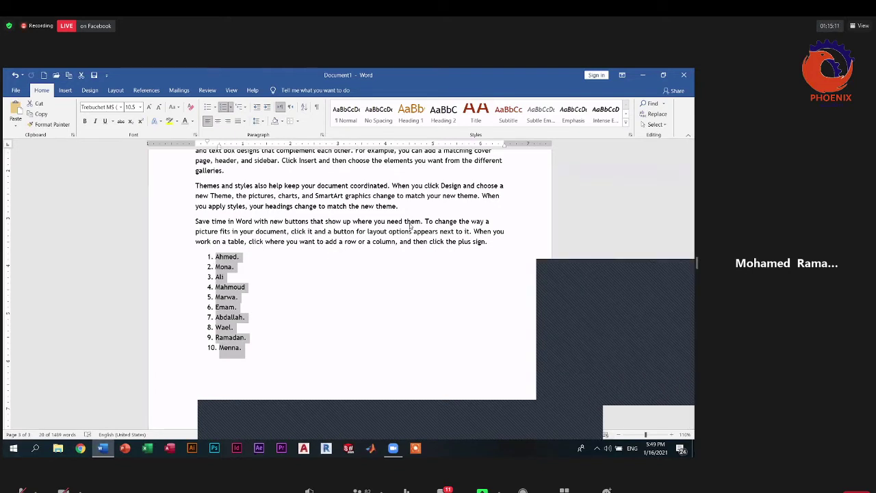
{"action": "left_click", "coordinate": [297, 321]}
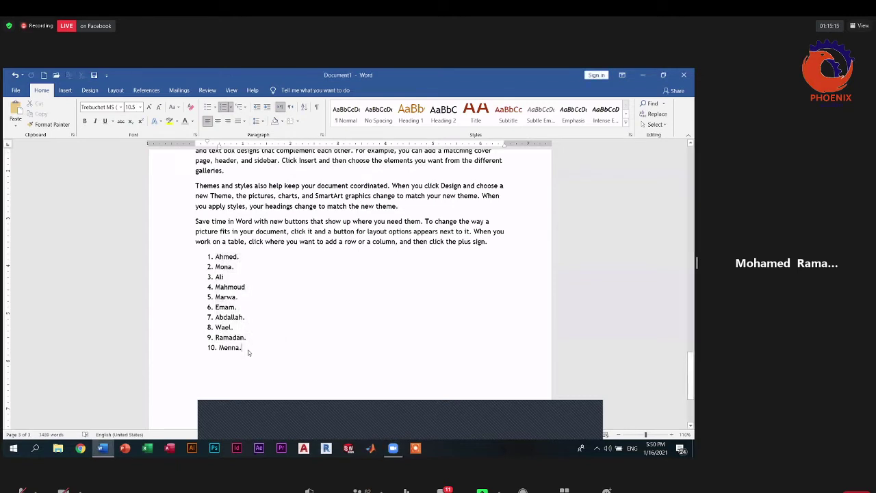
{"action": "left_click_drag", "start_coordinate": [240, 349], "coordinate": [214, 256]}
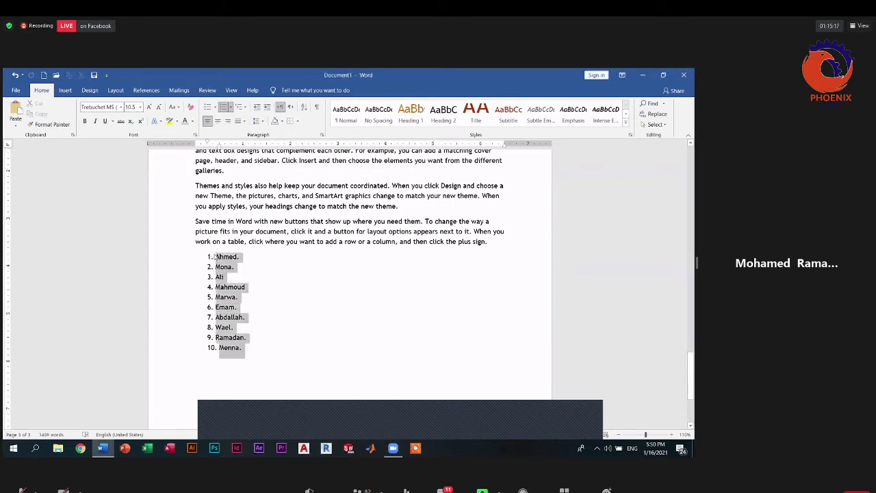
{"action": "key", "text": "BackSpace"}
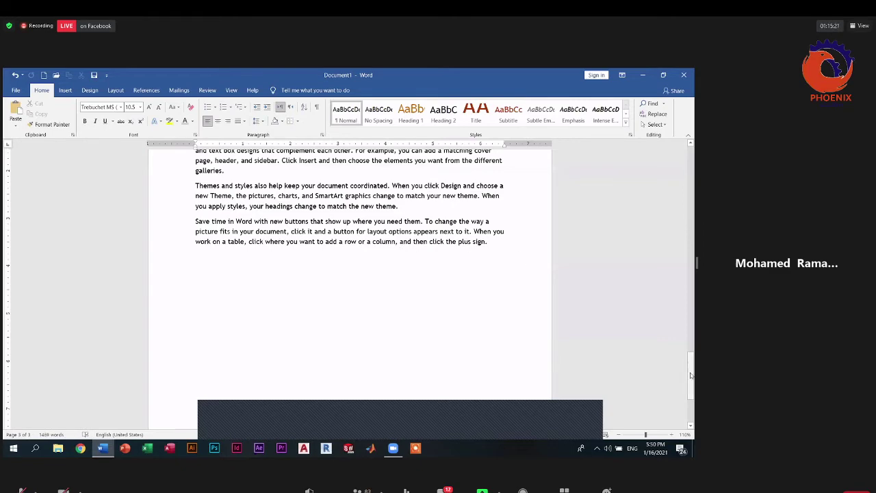
{"action": "mouse_move", "coordinate": [691, 375]}
{"action": "left_mouse_down"}
{"action": "mouse_move", "coordinate": [692, 345]}
{"action": "mouse_move", "coordinate": [692, 363]}
{"action": "left_mouse_up"}
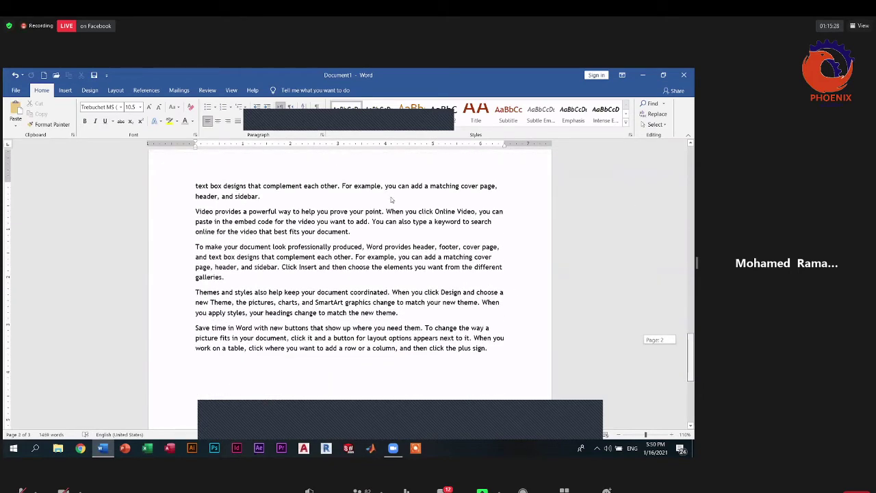
{"action": "scroll", "coordinate": [132, 136], "scroll_direction": "down", "scroll_amount": 1}
Draw a text box over the body paragraphs and type a two-word name in it.
{"action": "left_click", "coordinate": [125, 119]}
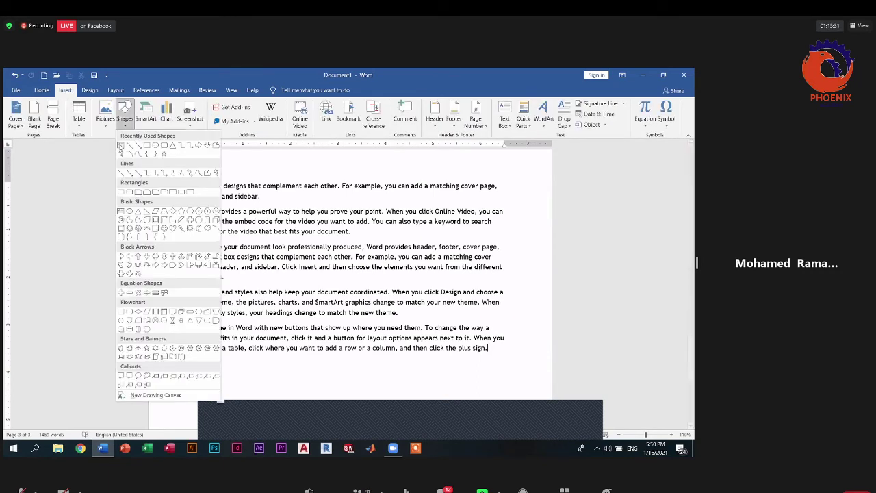
{"action": "left_click", "coordinate": [120, 145]}
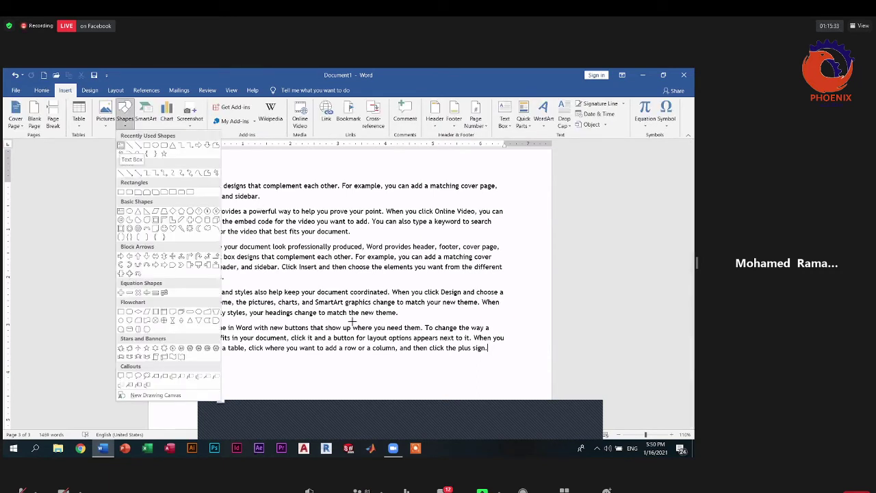
{"action": "left_click_drag", "start_coordinate": [415, 318], "coordinate": [264, 224]}
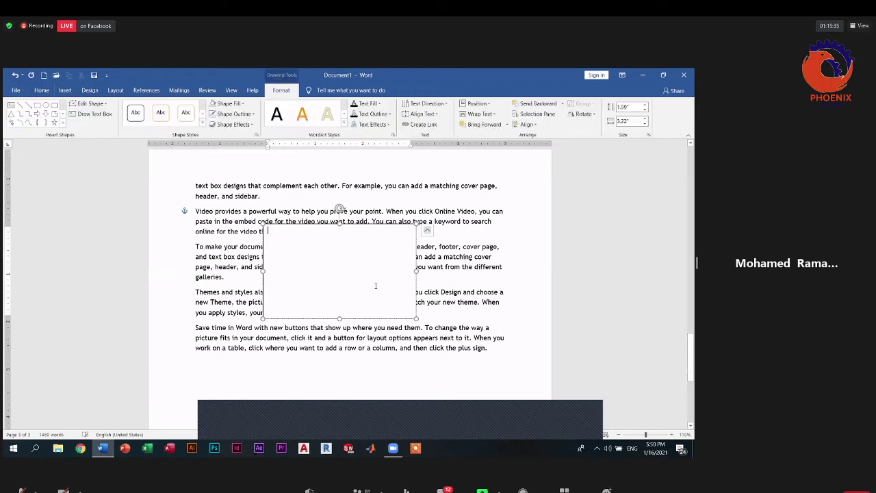
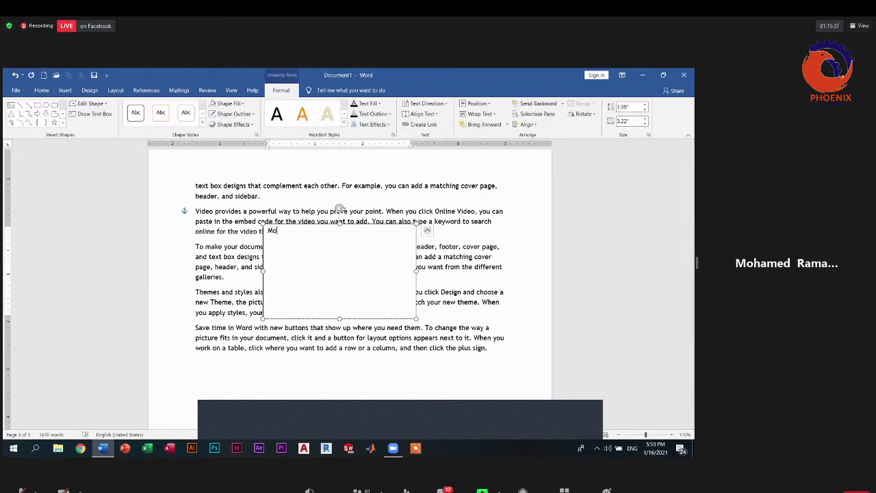
Make the text box's name 48 pt and colour it light red.
{"action": "key", "text": "ctrl+a"}
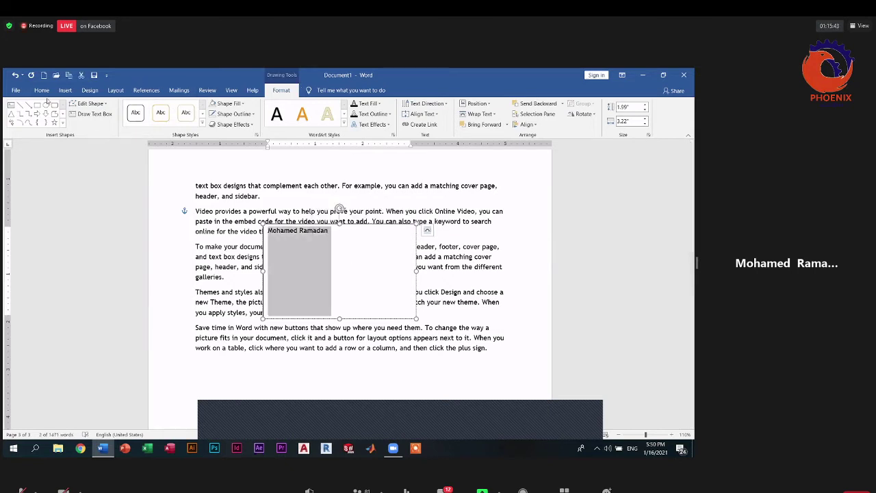
{"action": "left_click", "coordinate": [41, 91]}
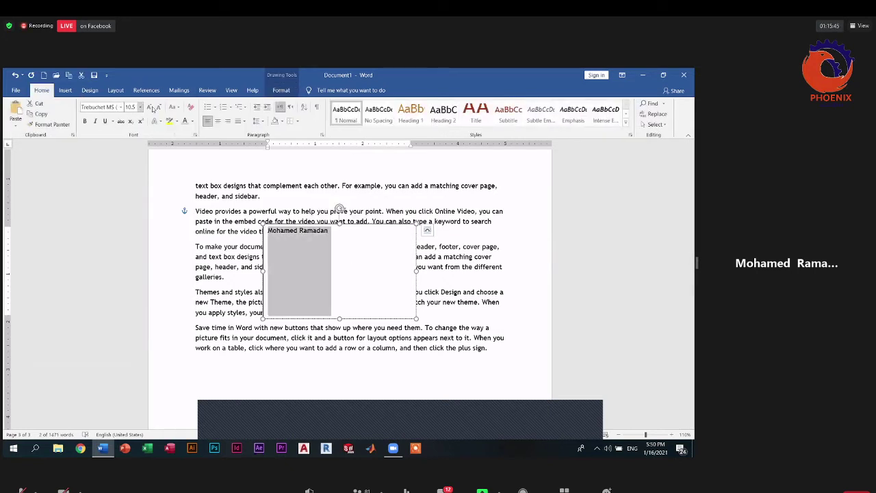
{"action": "left_click", "coordinate": [152, 107]}
{"action": "left_click", "coordinate": [152, 108]}
{"action": "left_click", "coordinate": [152, 107]}
{"action": "left_click", "coordinate": [152, 107]}
{"action": "left_click", "coordinate": [152, 108]}
{"action": "left_click", "coordinate": [152, 108]}
{"action": "left_click", "coordinate": [152, 107]}
{"action": "left_click", "coordinate": [152, 107]}
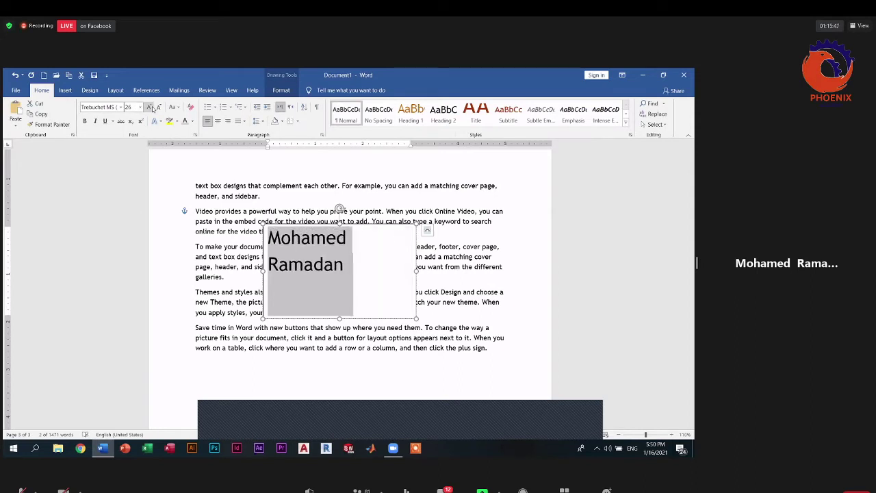
{"action": "left_click", "coordinate": [152, 108]}
{"action": "left_click", "coordinate": [152, 107]}
{"action": "left_click", "coordinate": [152, 107]}
{"action": "left_click", "coordinate": [152, 107]}
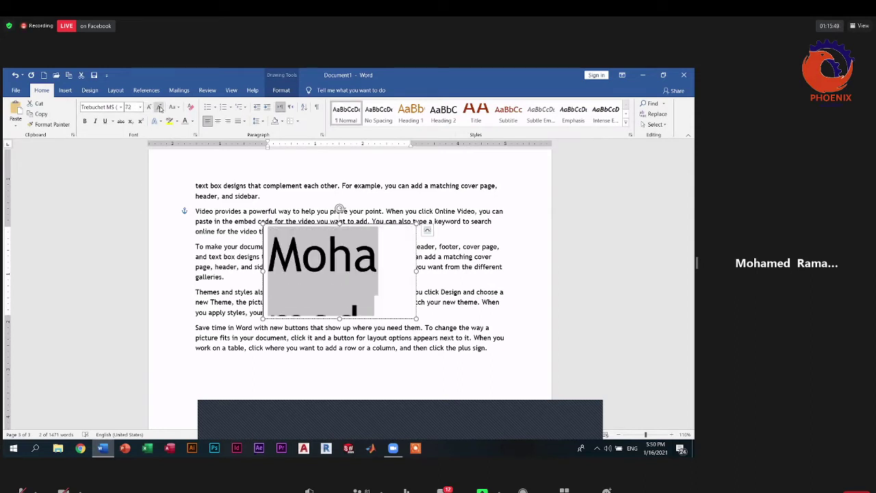
{"action": "left_click", "coordinate": [158, 107]}
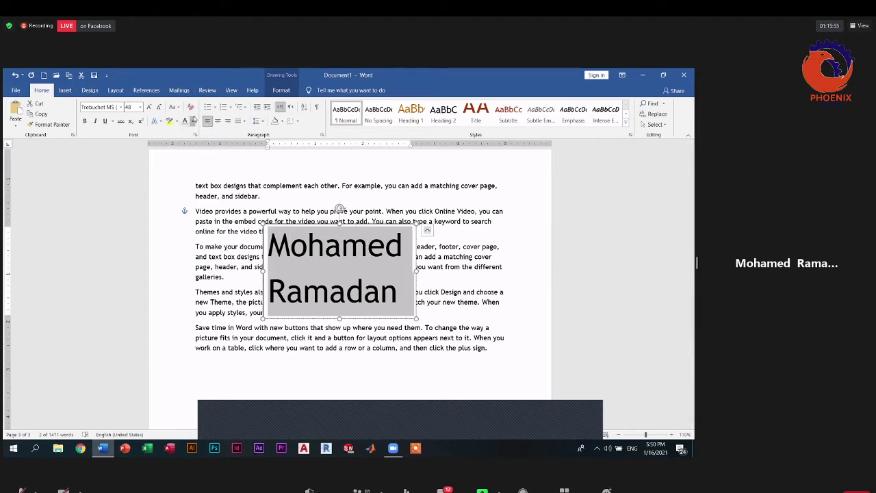
{"action": "left_click", "coordinate": [193, 120]}
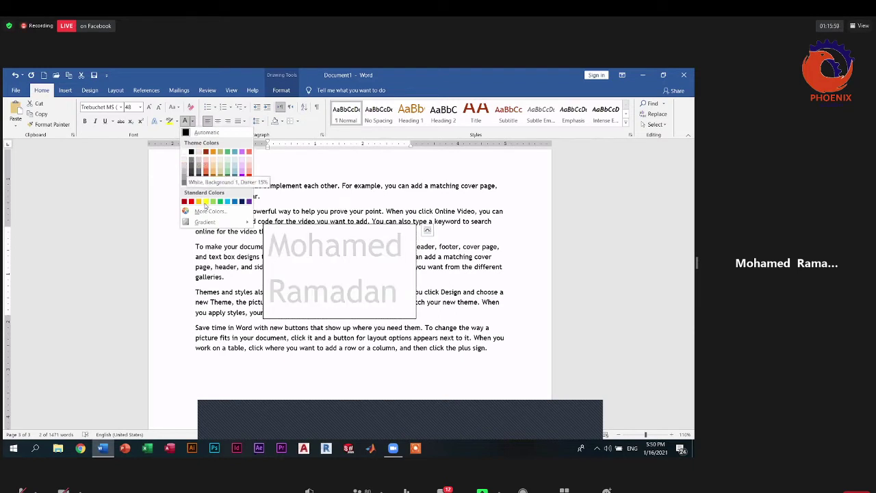
{"action": "left_click", "coordinate": [206, 162]}
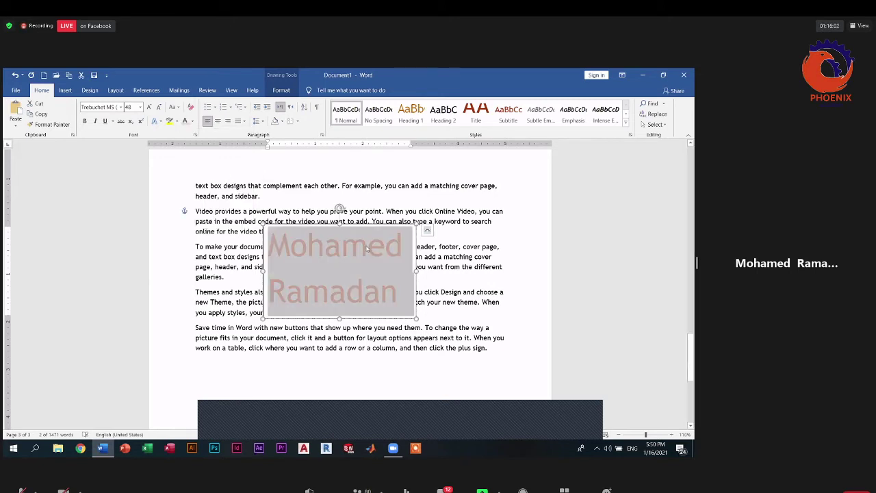
{"action": "left_click", "coordinate": [281, 89]}
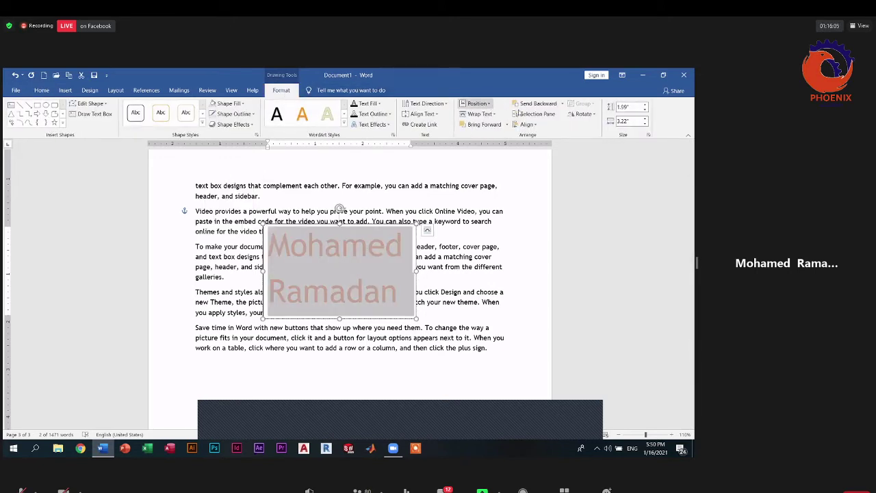
Set the text box to Behind Text wrapping with No Fill and No Outline.
{"action": "left_click", "coordinate": [563, 105]}
{"action": "left_click", "coordinate": [545, 128]}
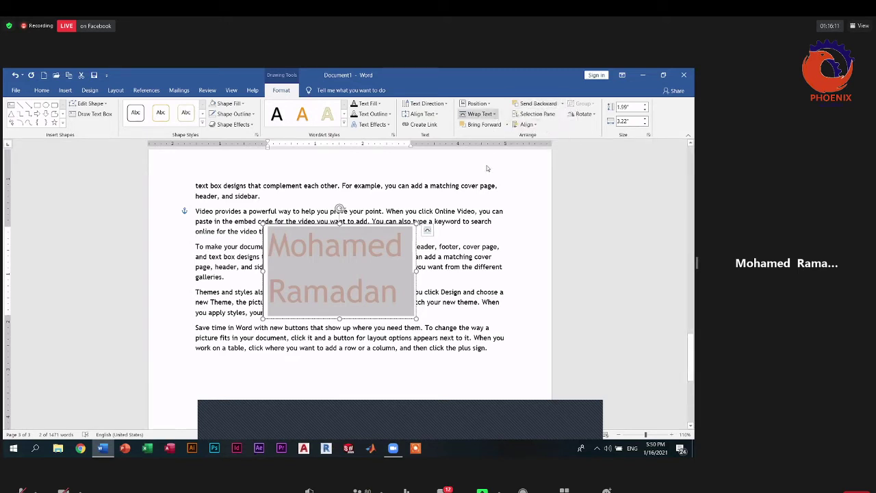
{"action": "left_click", "coordinate": [479, 113]}
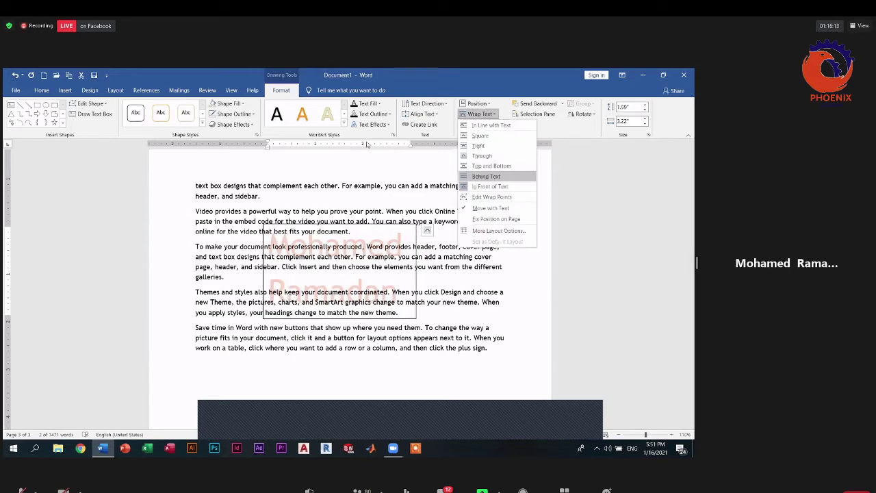
{"action": "left_click", "coordinate": [479, 179]}
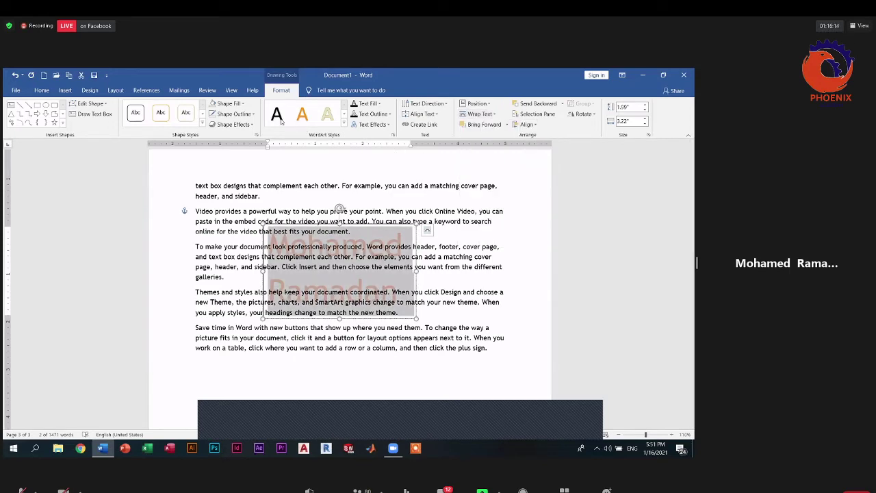
{"action": "left_click", "coordinate": [243, 103]}
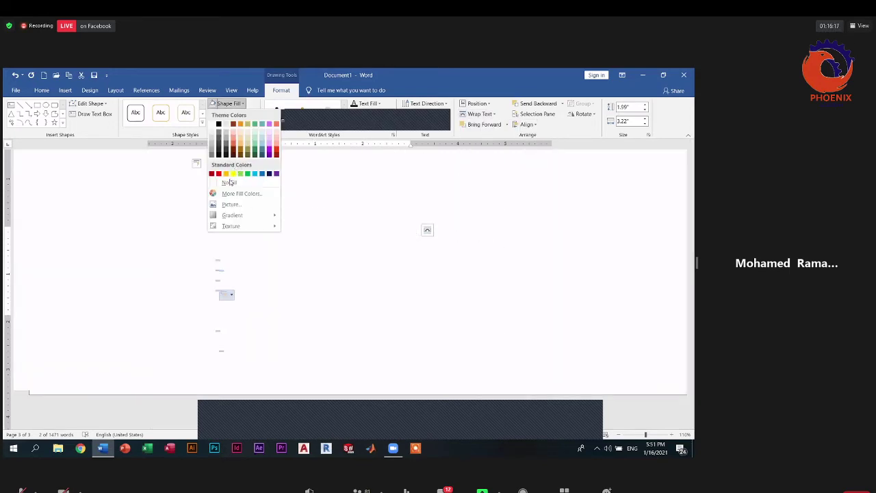
{"action": "left_click", "coordinate": [229, 182]}
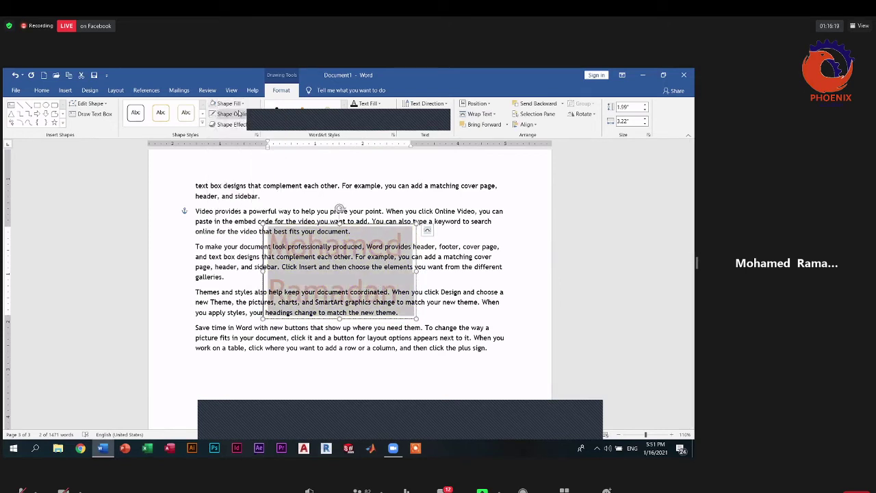
{"action": "left_click", "coordinate": [230, 114]}
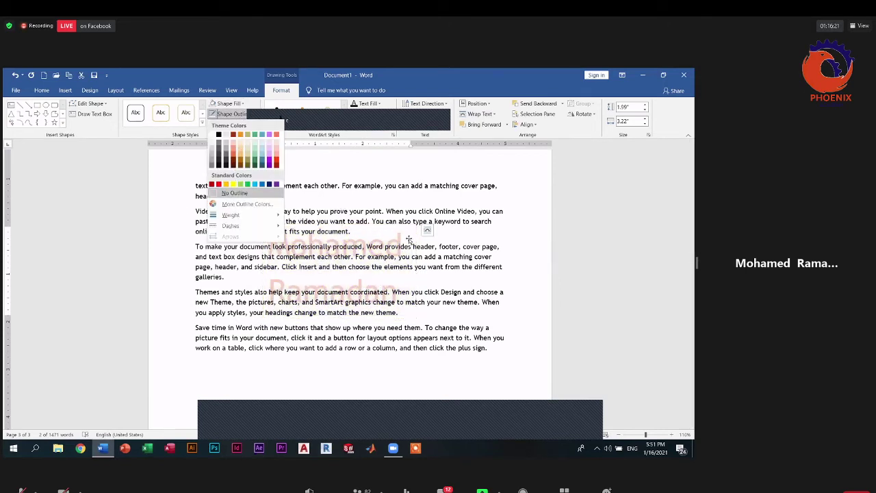
{"action": "left_click", "coordinate": [233, 193]}
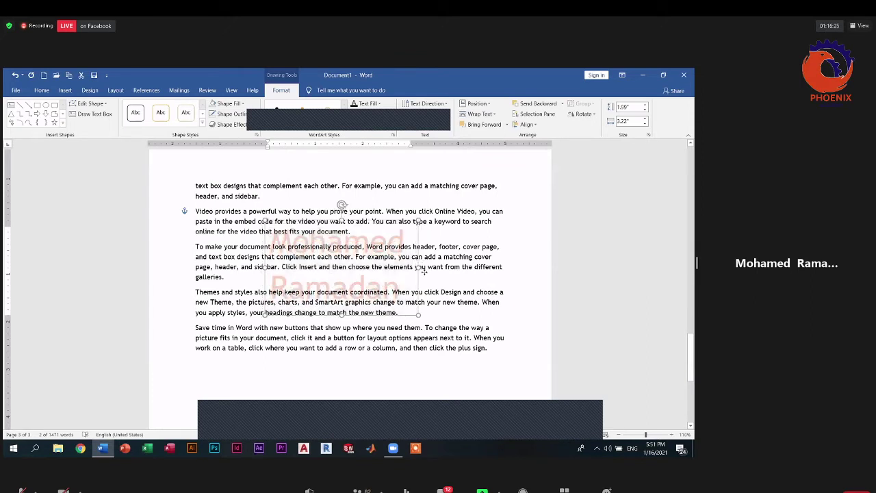
Nudge the watermark slightly up-right and rotate it diagonally counter-clockwise.
{"action": "left_click_drag", "start_coordinate": [419, 275], "coordinate": [427, 265]}
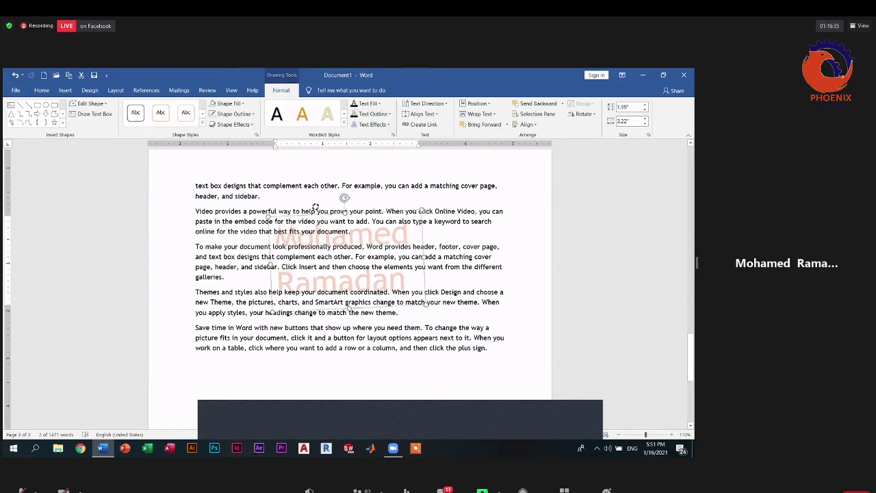
{"action": "left_click_drag", "start_coordinate": [315, 207], "coordinate": [289, 248]}
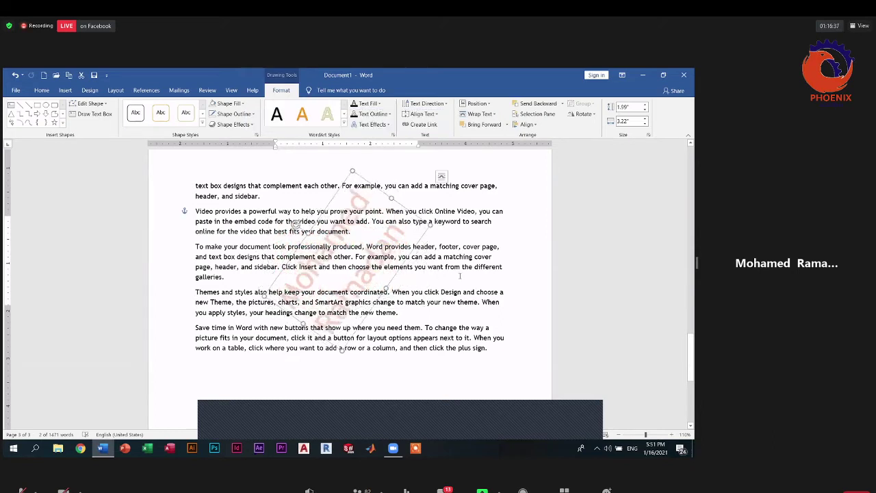
{"action": "left_click", "coordinate": [460, 278]}
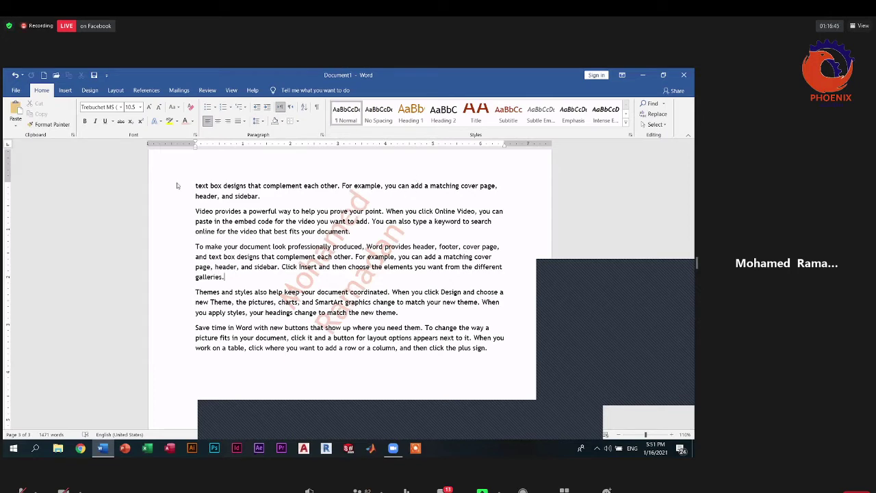
Undo the watermark styling, font size increases and text box to restore the names list.
{"action": "left_click", "coordinate": [65, 90]}
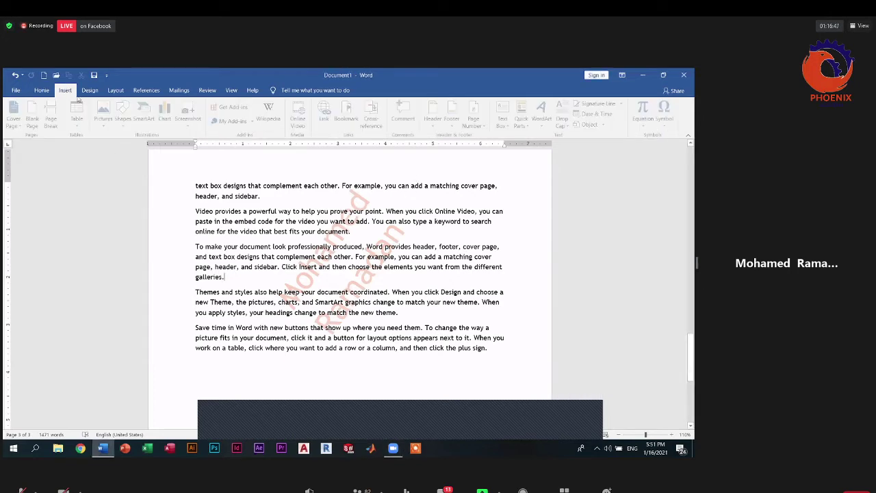
{"action": "left_click", "coordinate": [124, 115]}
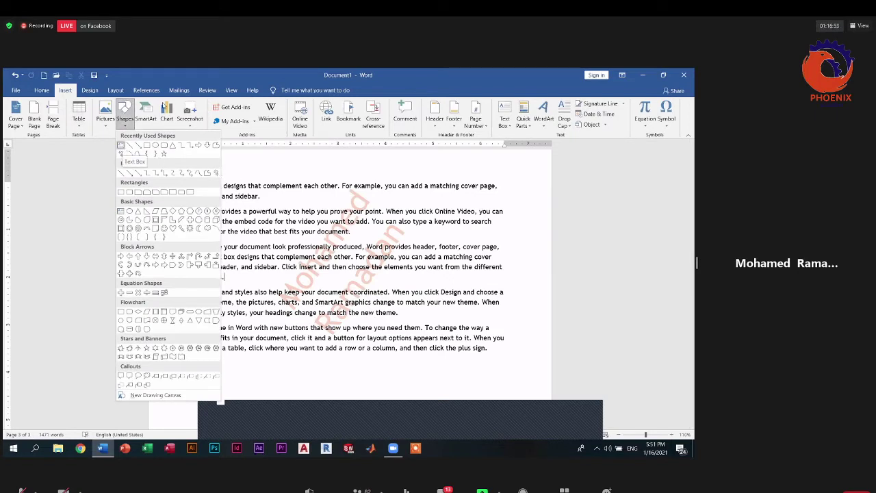
{"action": "left_click", "coordinate": [95, 133]}
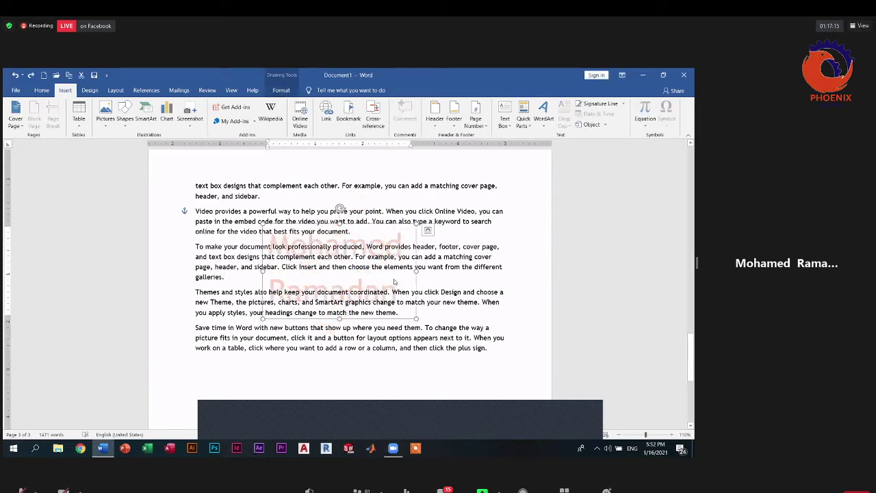
{"action": "key", "text": "ctrl+a"}
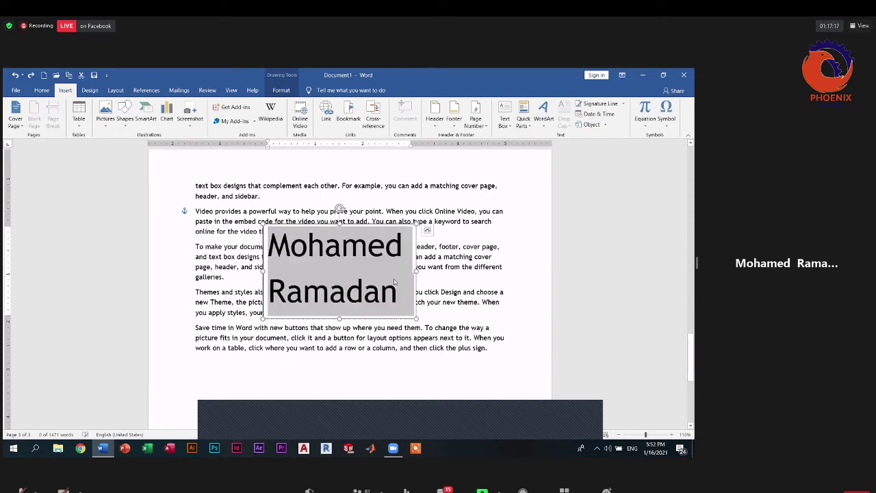
{"action": "key", "text": "ctrl+shift+comma"}
{"action": "key", "text": "ctrl+shift+comma"}
{"action": "key", "text": "ctrl+shift+comma"}
{"action": "key", "text": "ctrl+shift+comma"}
{"action": "key", "text": "ctrl+shift+comma"}
{"action": "key", "text": "ctrl+shift+comma"}
{"action": "key", "text": "ctrl+shift+comma"}
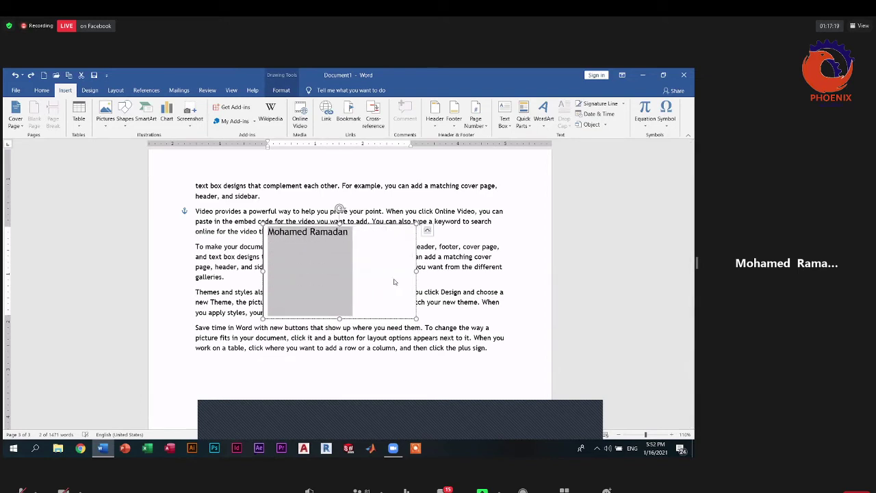
{"action": "key", "text": "ctrl+z"}
{"action": "key", "text": "ctrl+z"}
{"action": "key", "text": "ctrl+z"}
{"action": "key", "text": "ctrl+z"}
{"action": "key", "text": "ctrl+z"}
{"action": "key", "text": "ctrl+z"}
{"action": "key", "text": "ctrl+z"}
{"action": "key", "text": "ctrl+z"}
{"action": "key", "text": "ctrl+z"}
{"action": "key", "text": "ctrl+z"}
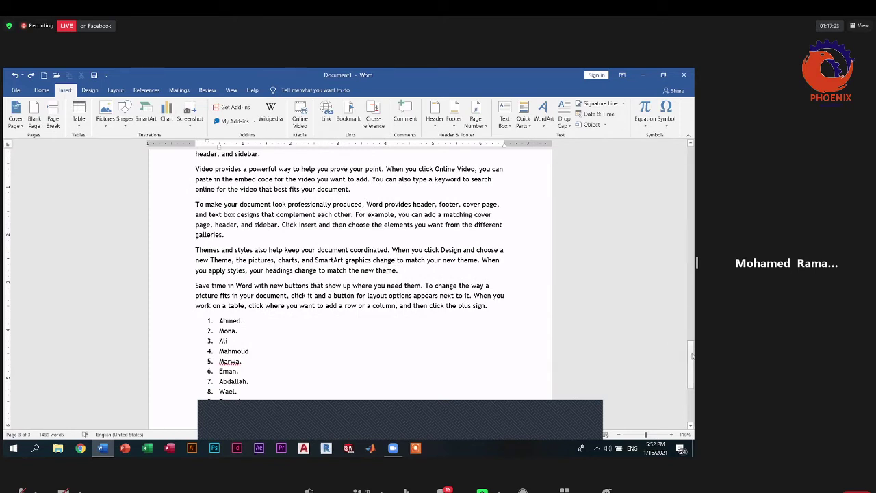
{"action": "left_click_drag", "start_coordinate": [691, 356], "coordinate": [691, 370]}
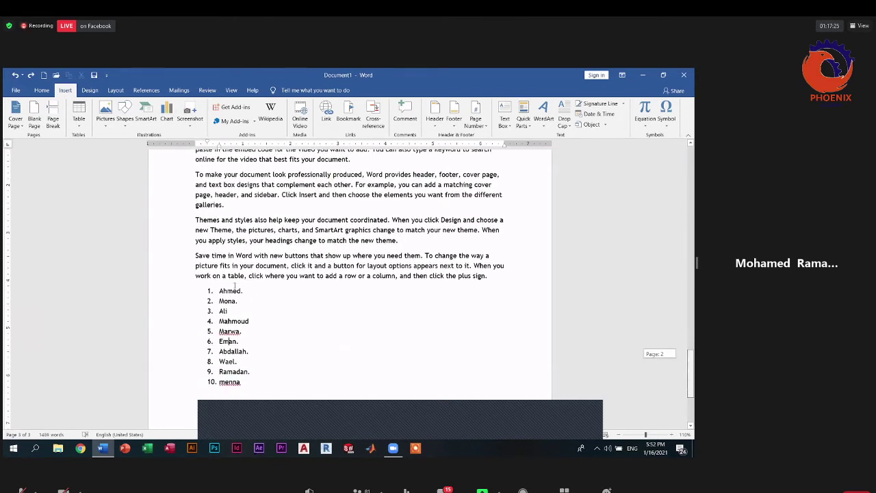
{"action": "scroll", "coordinate": [235, 287], "scroll_direction": "down", "scroll_amount": 3}
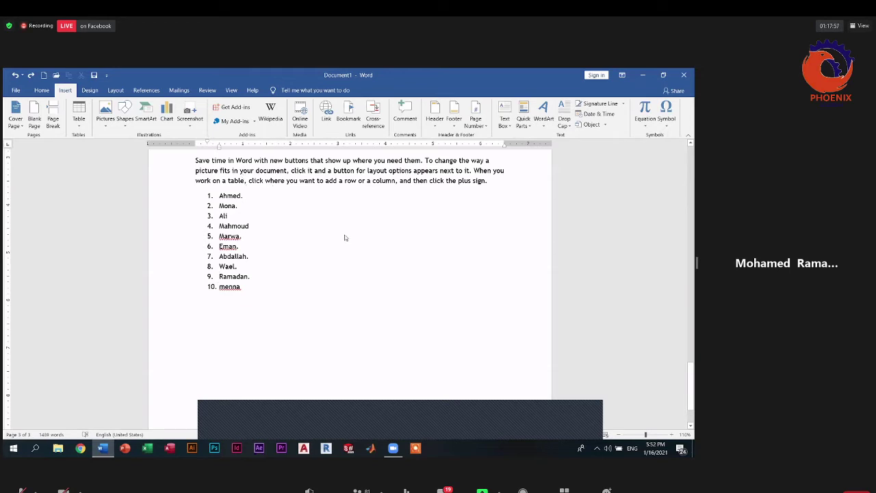
In Adjust List Indents, change 'Follow number with' from Tab to Space for the ten-name list.
{"action": "right_click", "coordinate": [312, 253]}
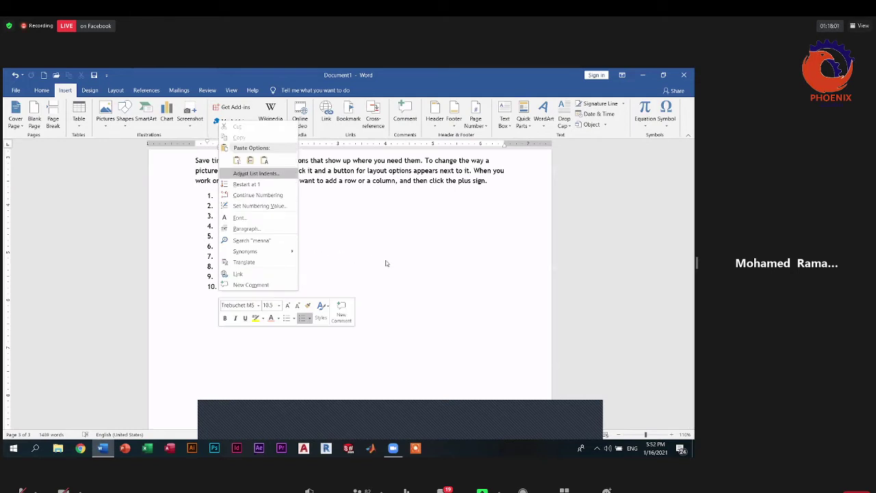
{"action": "key", "text": "Return"}
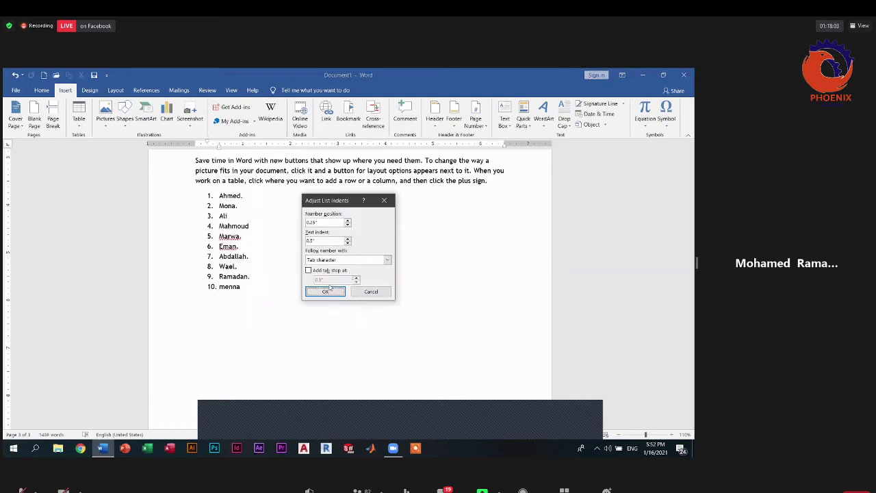
{"action": "key", "text": "alt+Down"}
{"action": "key", "text": "Return"}
{"action": "left_click", "coordinate": [326, 292]}
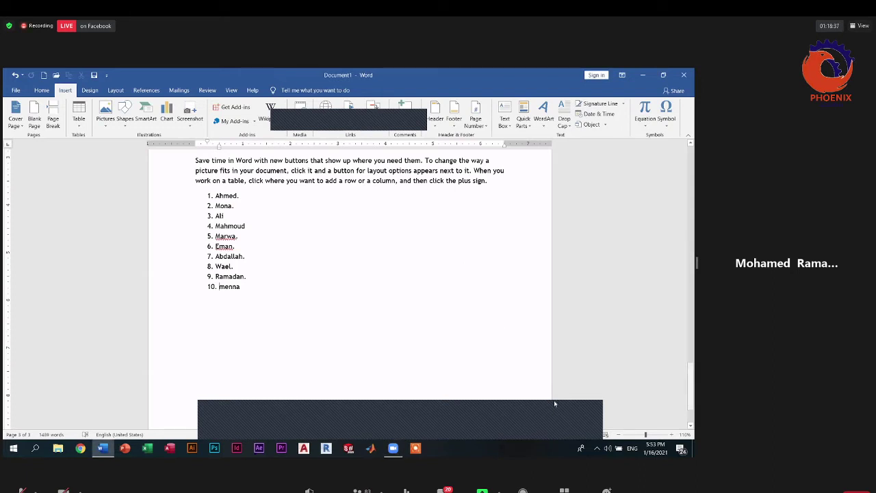
Set the orange rectangle's height to 11 inches to fill the page.
{"action": "scroll", "coordinate": [554, 404], "scroll_direction": "up", "scroll_amount": 10}
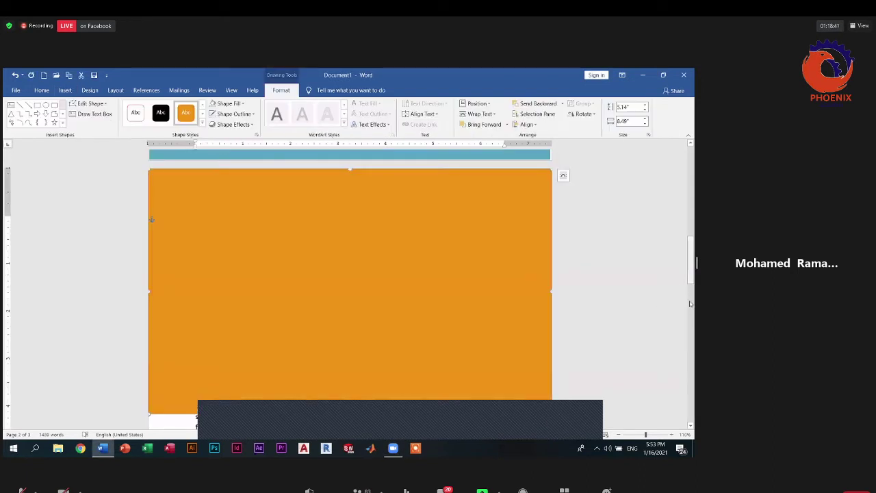
{"action": "key", "text": "ctrl+z"}
{"action": "left_click", "coordinate": [692, 304]}
{"action": "scroll", "coordinate": [359, 197], "scroll_direction": "down", "scroll_amount": 3}
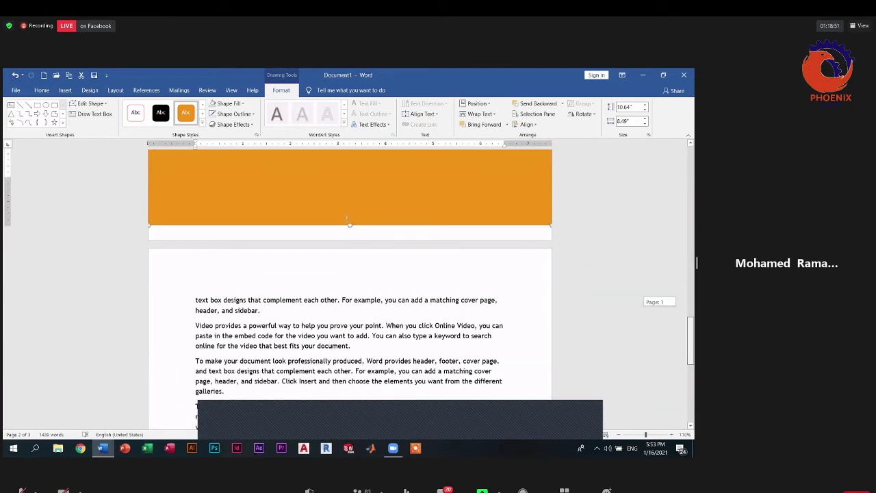
{"action": "scroll", "coordinate": [465, 195], "scroll_direction": "up", "scroll_amount": 5}
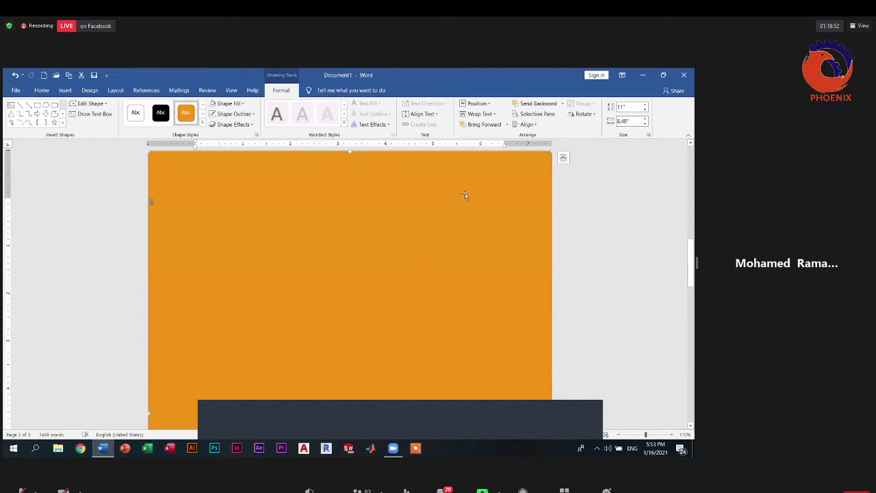
{"action": "left_click", "coordinate": [160, 112]}
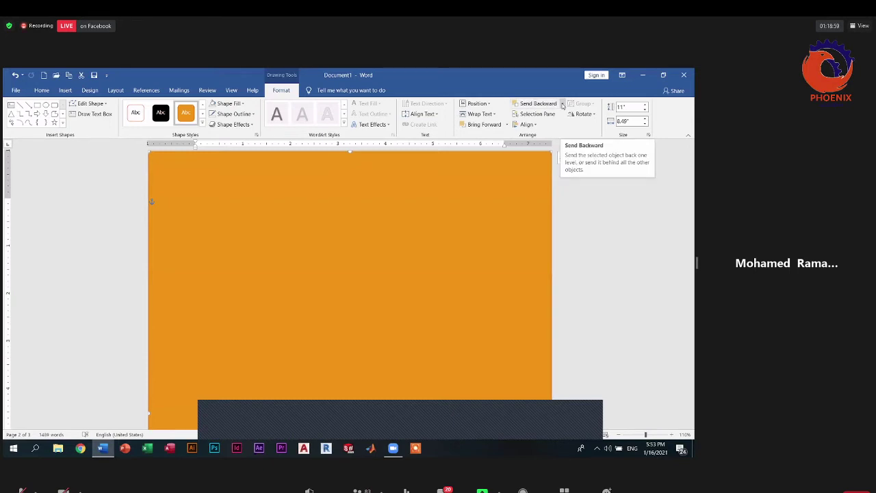
Send the orange rectangle to back and set its wrapping to Behind Text.
{"action": "left_click", "coordinate": [563, 106]}
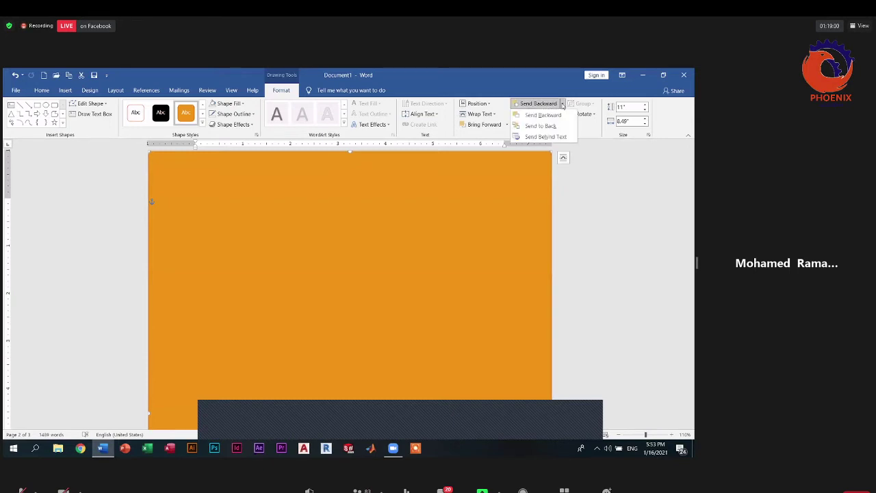
{"action": "left_click", "coordinate": [540, 126]}
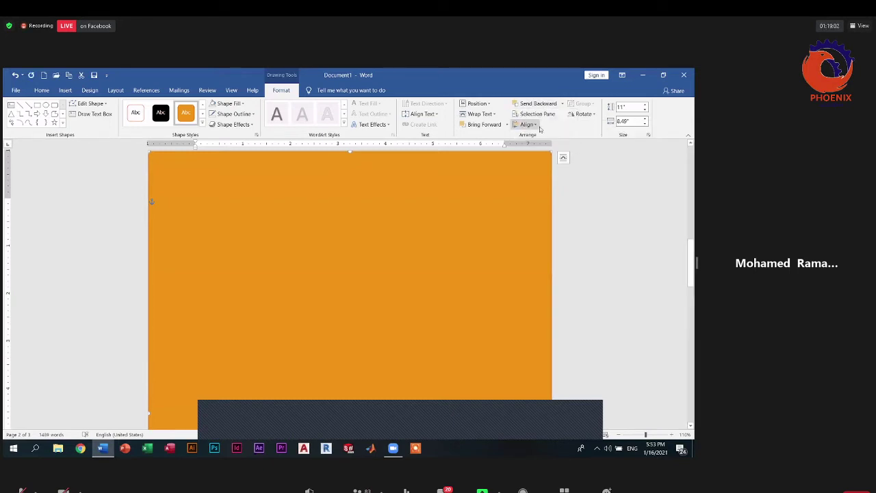
{"action": "left_click", "coordinate": [494, 114]}
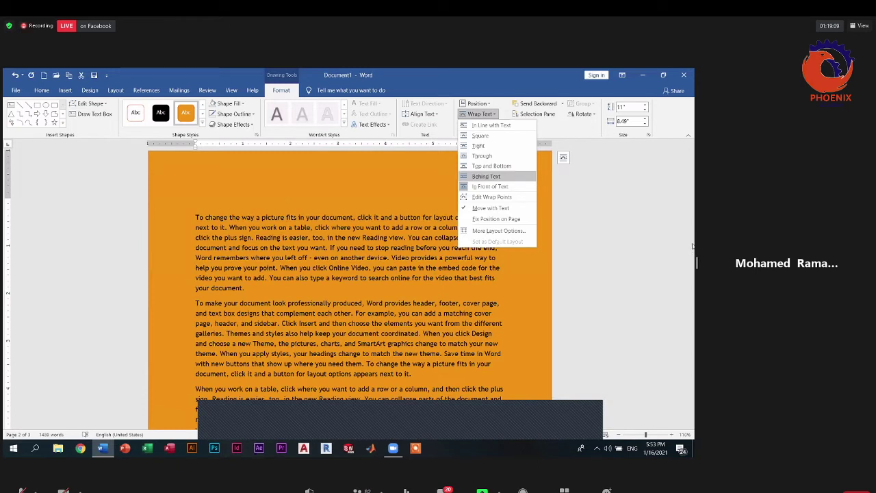
{"action": "left_click", "coordinate": [693, 212]}
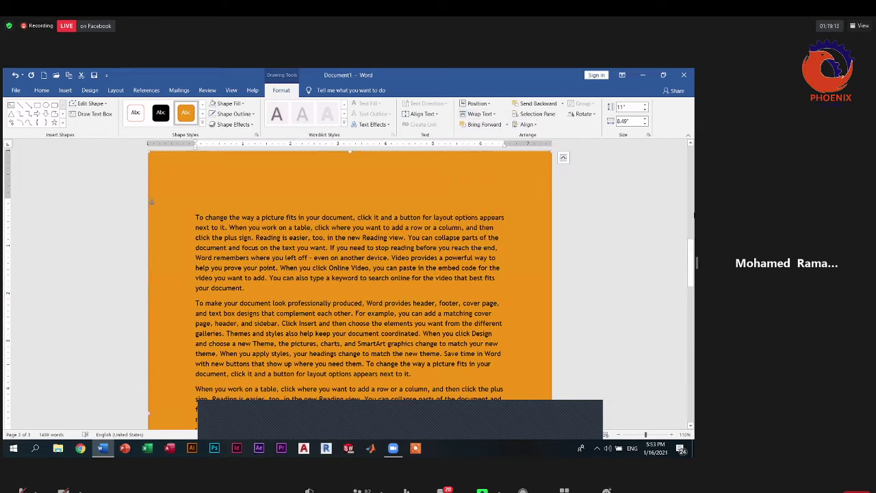
{"action": "left_click_drag", "start_coordinate": [690, 262], "coordinate": [592, 276]}
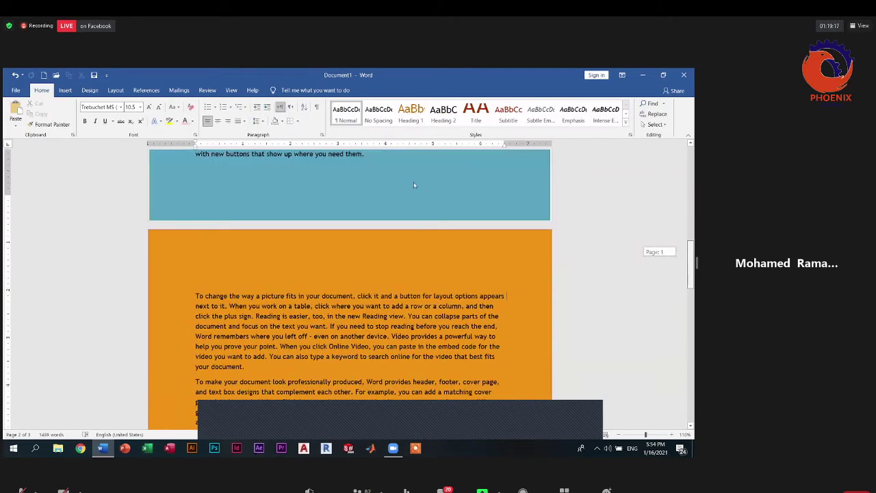
Return to orange page 2 and open the Insert > Shapes gallery (Alt+N, S, H).
{"action": "left_click_drag", "start_coordinate": [414, 185], "coordinate": [414, 181]}
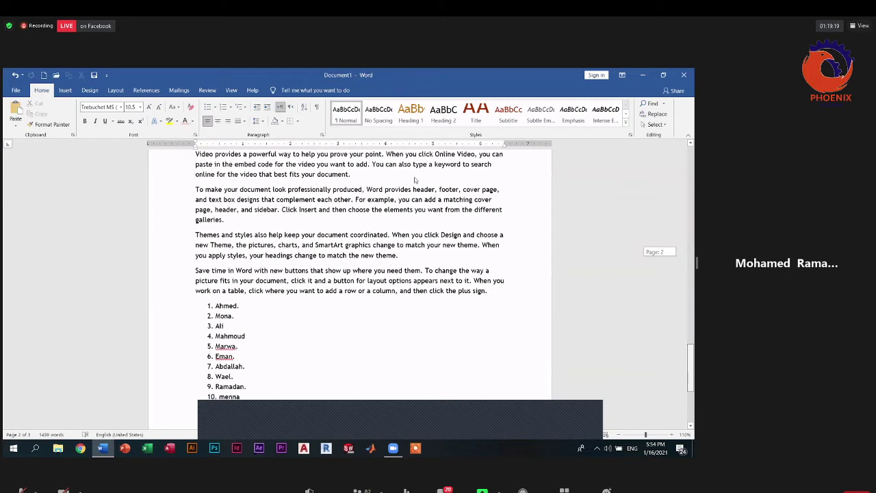
{"action": "scroll", "coordinate": [415, 180], "scroll_direction": "down", "scroll_amount": 5}
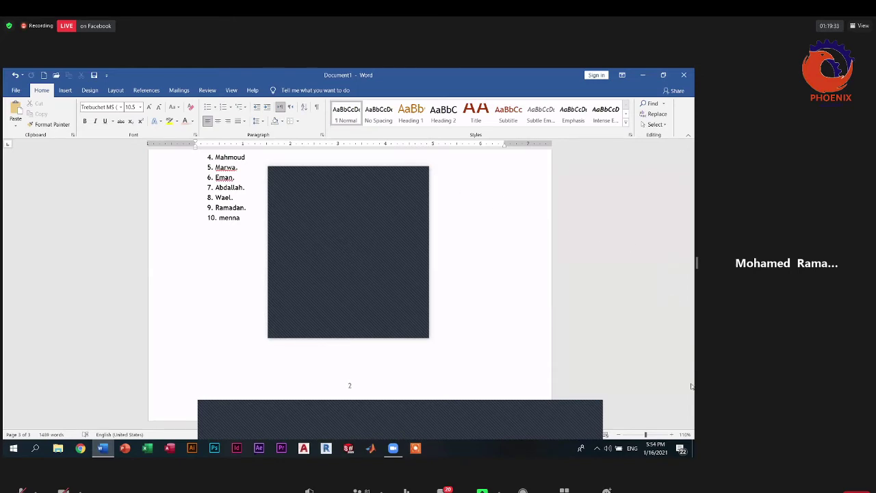
{"action": "left_click_drag", "start_coordinate": [694, 404], "coordinate": [687, 286]}
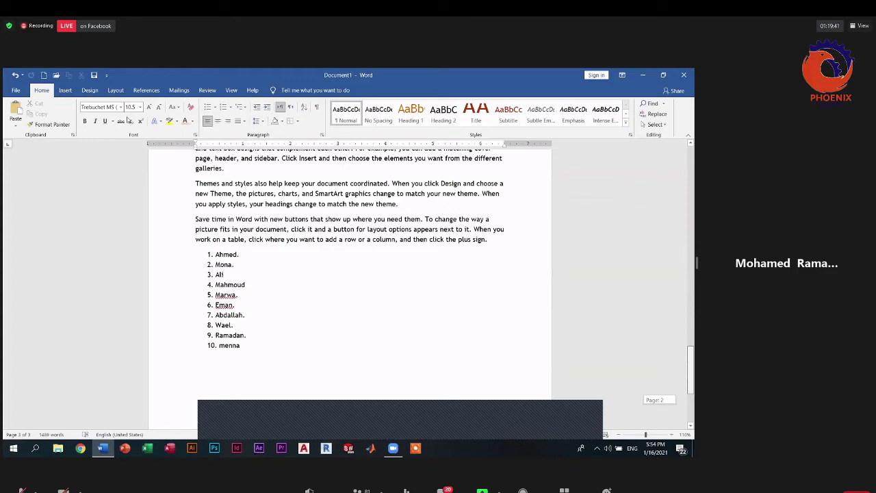
{"action": "key", "text": "ctrl+z"}
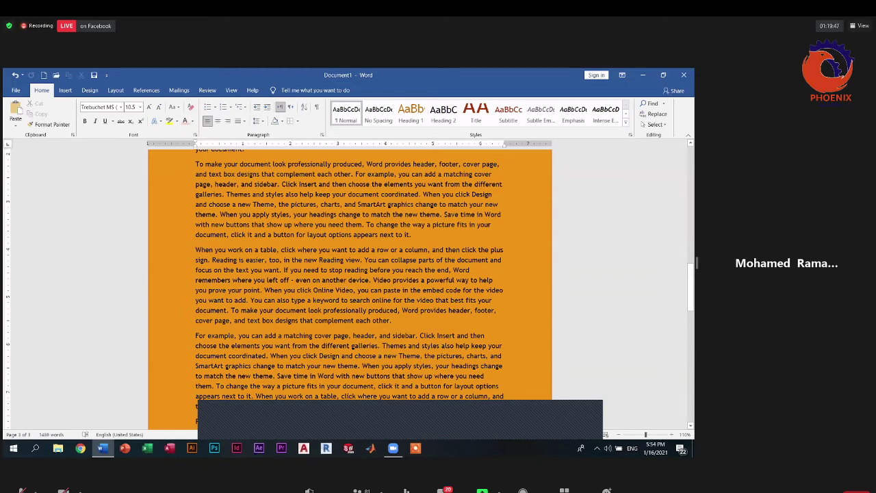
{"action": "key", "text": "alt+n"}
{"action": "key", "text": "s"}
{"action": "key", "text": "h"}
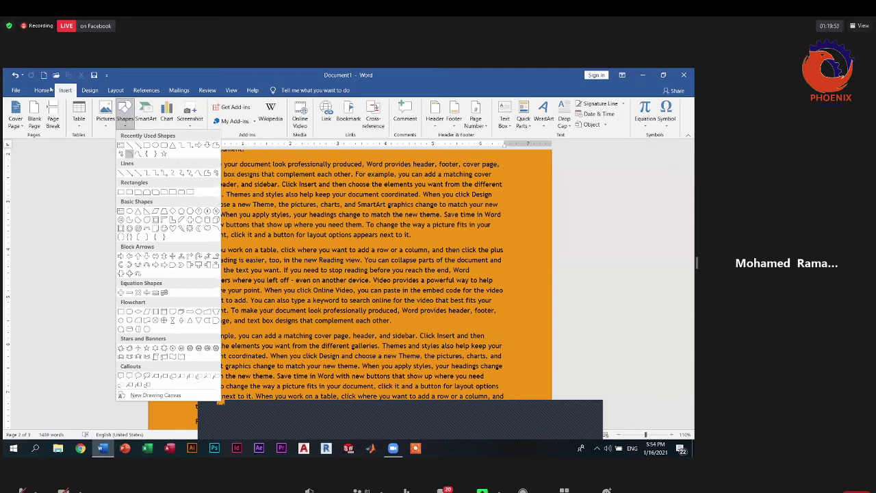
Paste the name text box onto page 2 and grow its text to 36 pt.
{"action": "key", "text": "ctrl+v"}
{"action": "left_click", "coordinate": [42, 90]}
{"action": "left_click", "coordinate": [150, 107]}
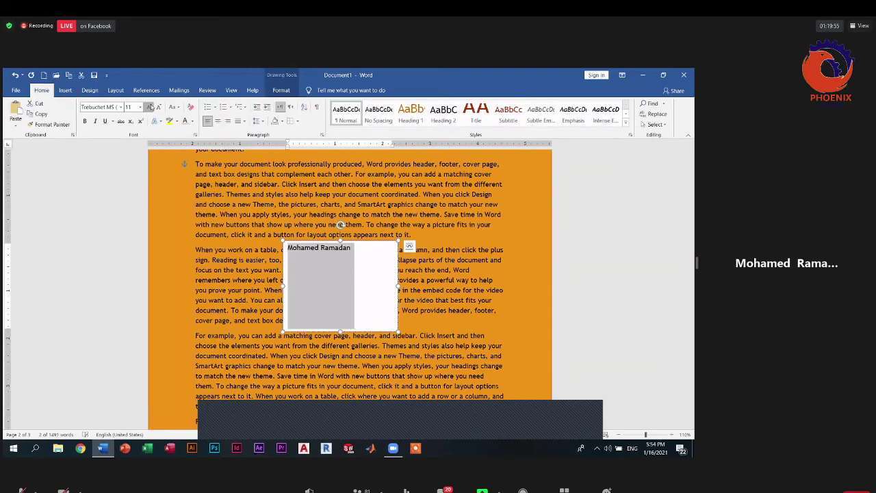
{"action": "left_click", "coordinate": [150, 107]}
{"action": "left_click", "coordinate": [150, 106]}
{"action": "left_click", "coordinate": [149, 107]}
{"action": "left_click", "coordinate": [150, 107]}
{"action": "left_click", "coordinate": [150, 107]}
{"action": "left_click", "coordinate": [150, 107]}
{"action": "left_click", "coordinate": [150, 107]}
{"action": "left_click", "coordinate": [149, 107]}
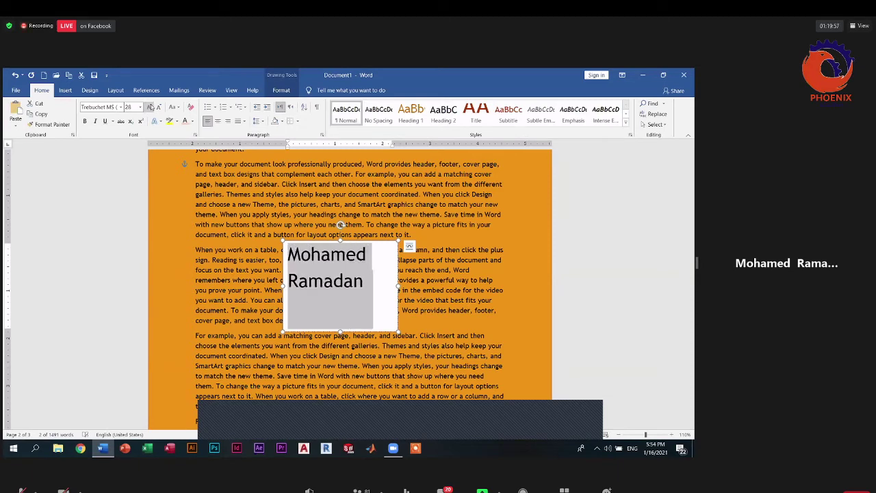
{"action": "left_click", "coordinate": [150, 107]}
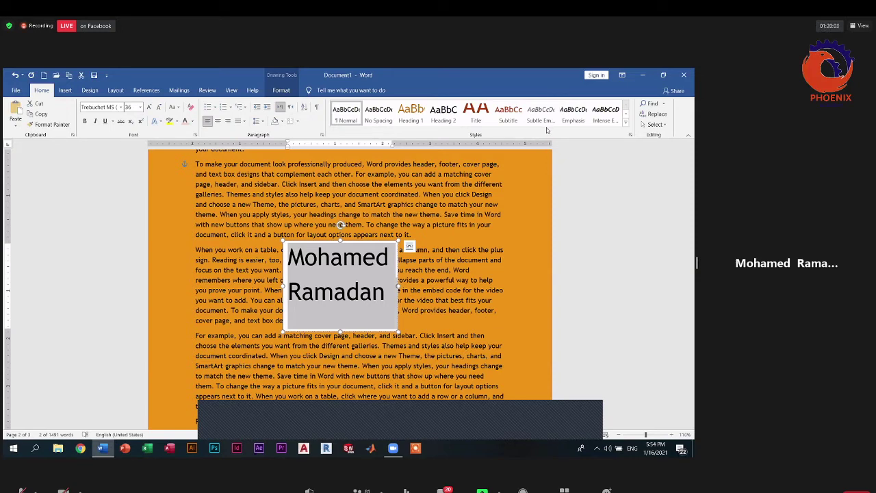
{"action": "left_click", "coordinate": [281, 89]}
{"action": "left_click", "coordinate": [479, 114]}
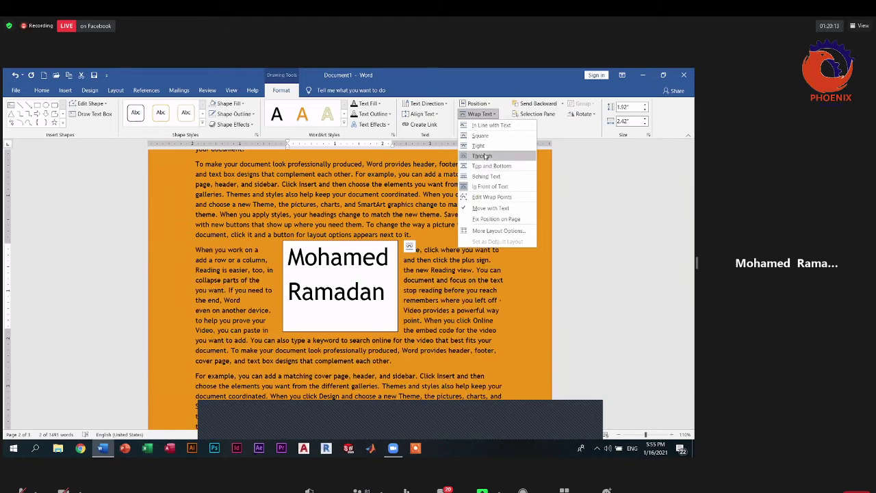
Give the name text box no fill, no outline, and Square text wrapping.
{"action": "left_click", "coordinate": [485, 155]}
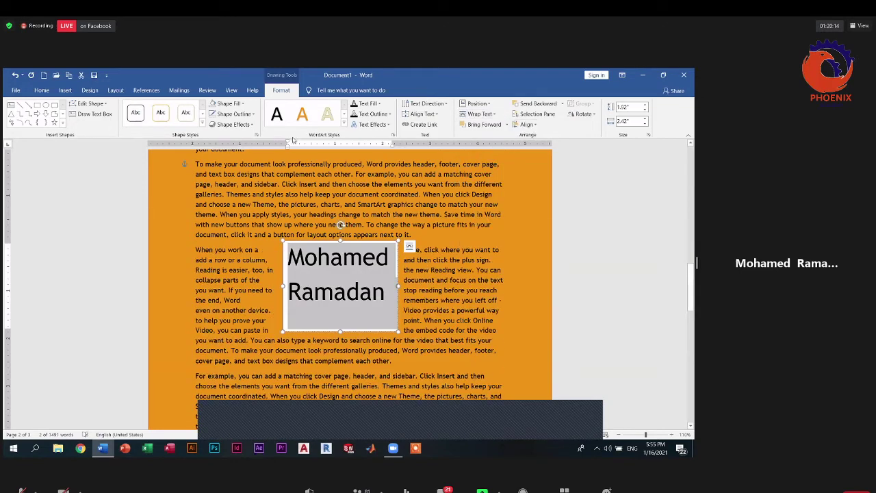
{"action": "left_click", "coordinate": [241, 104]}
{"action": "left_click", "coordinate": [236, 184]}
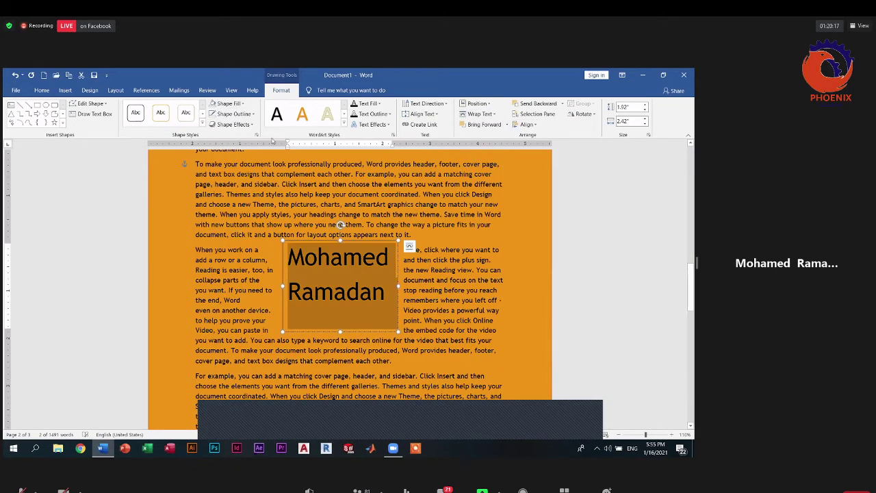
{"action": "left_click", "coordinate": [236, 114]}
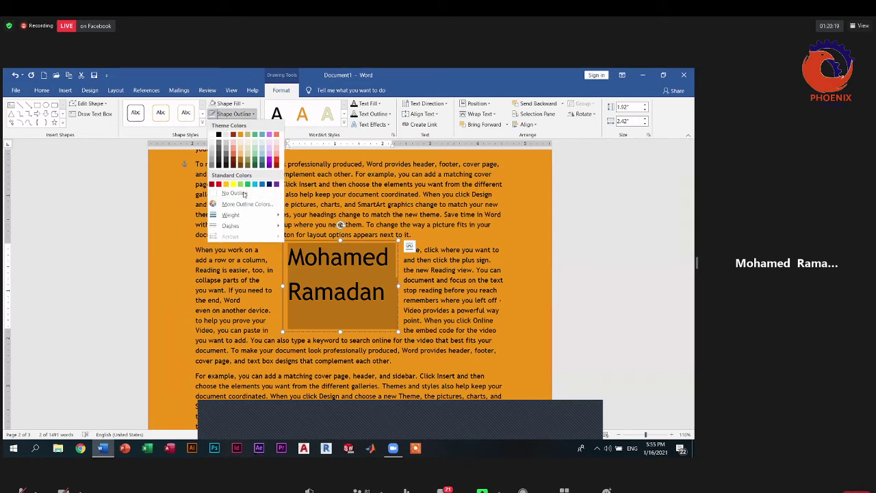
{"action": "left_click", "coordinate": [244, 195]}
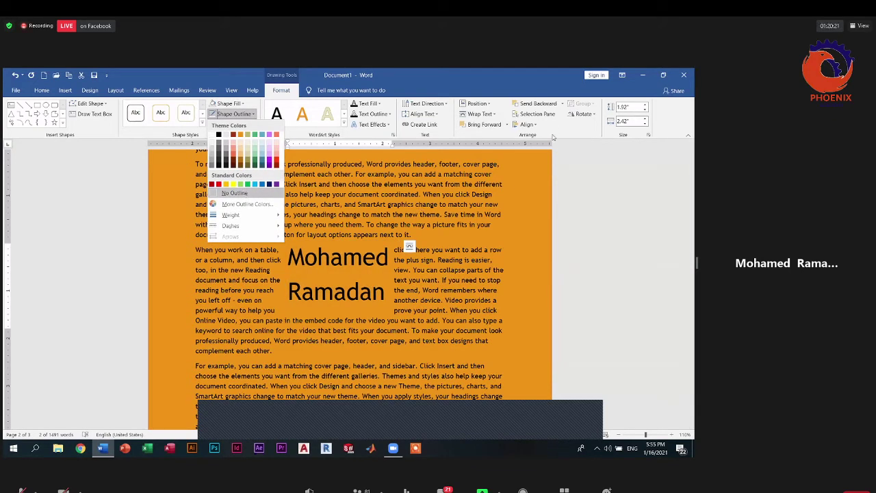
{"action": "left_click", "coordinate": [488, 114]}
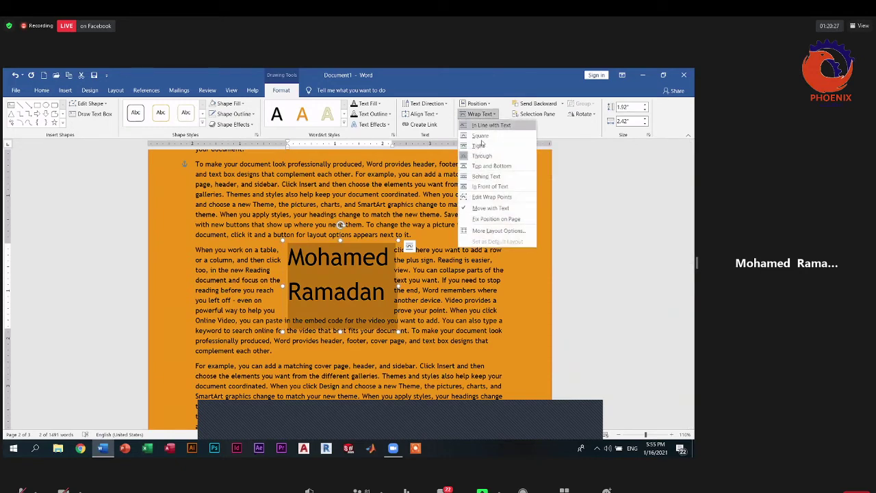
{"action": "left_click", "coordinate": [481, 136]}
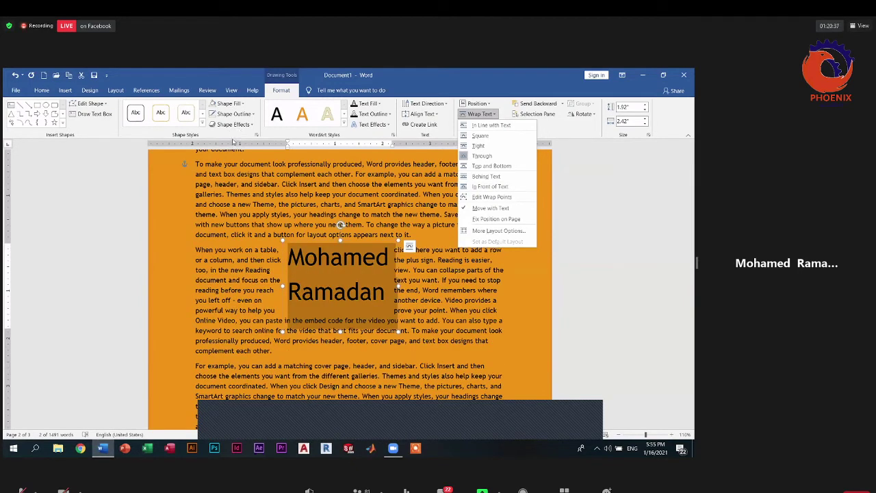
Colour the name lettering light peach using Text Fill.
{"action": "left_click", "coordinate": [228, 104]}
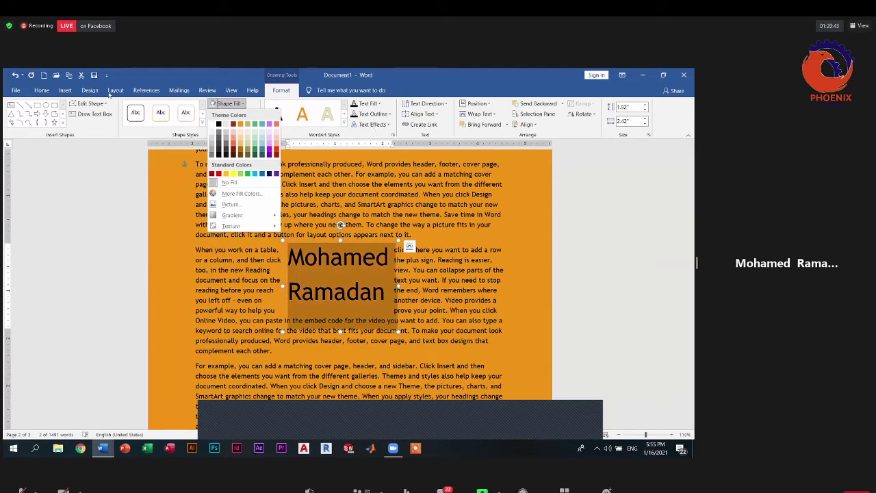
{"action": "left_click", "coordinate": [370, 103]}
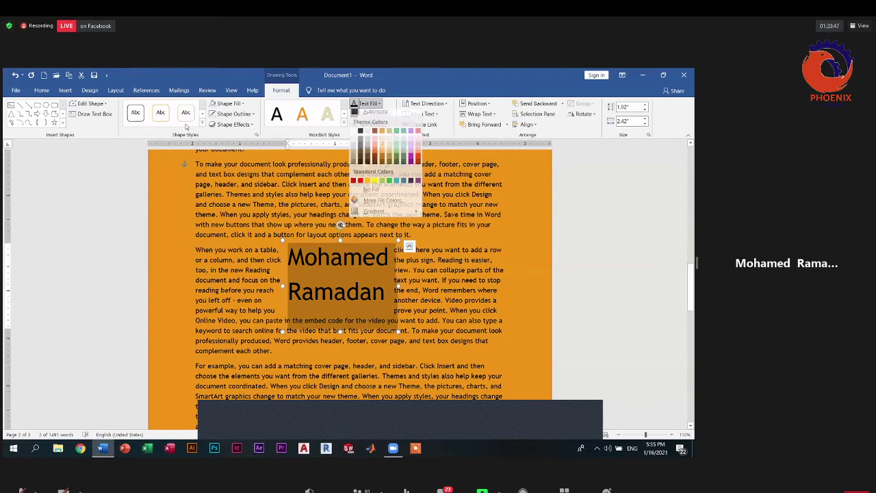
{"action": "left_click", "coordinate": [395, 142]}
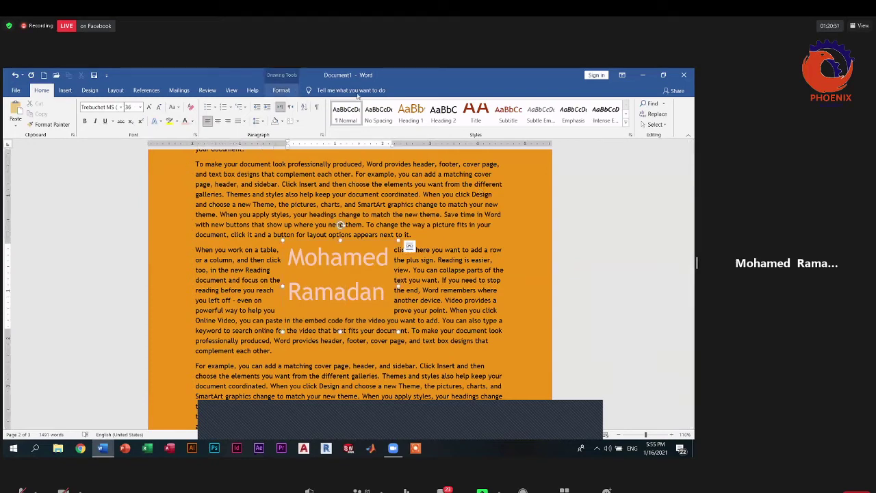
{"action": "left_click", "coordinate": [347, 292]}
{"action": "left_click", "coordinate": [482, 114]}
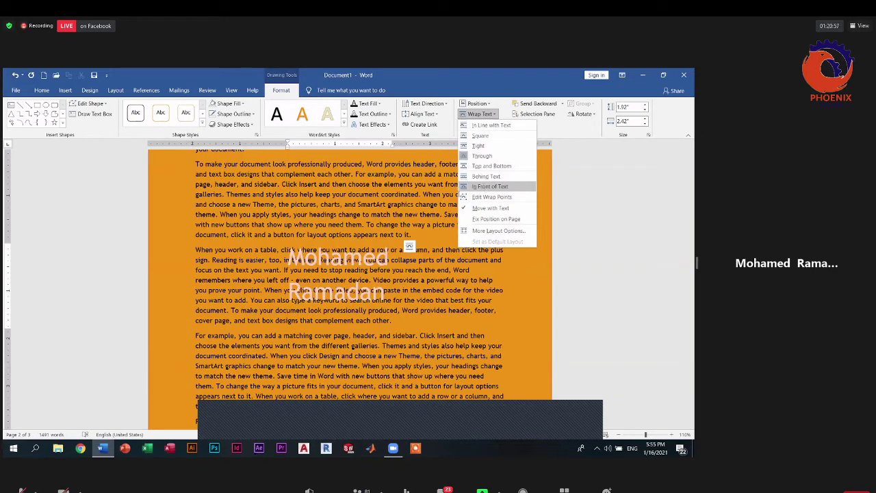
Set the name box In Front of Text, rotate it diagonally, and move it up-right.
{"action": "left_click", "coordinate": [471, 333]}
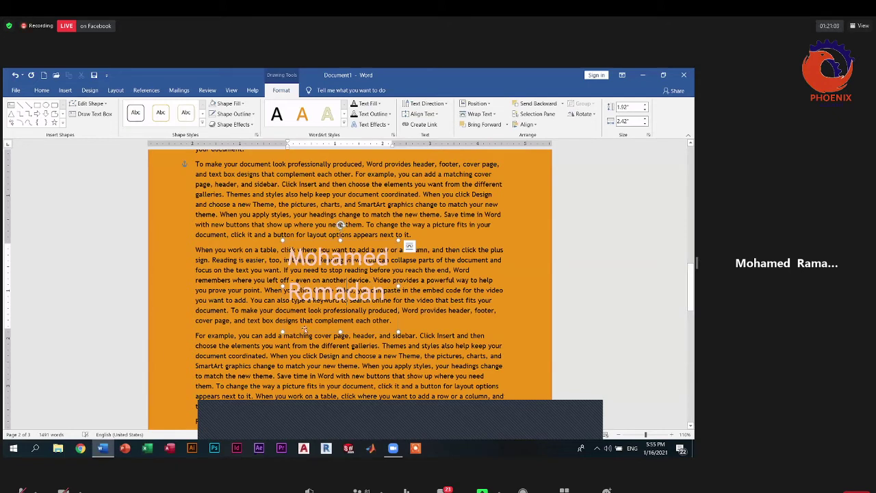
{"action": "left_click_drag", "start_coordinate": [340, 224], "coordinate": [345, 337]}
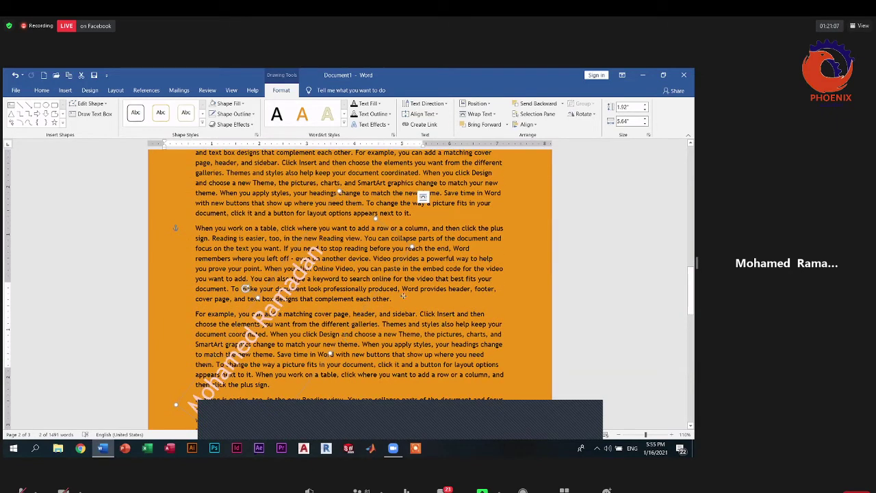
{"action": "left_click_drag", "start_coordinate": [403, 295], "coordinate": [452, 252]}
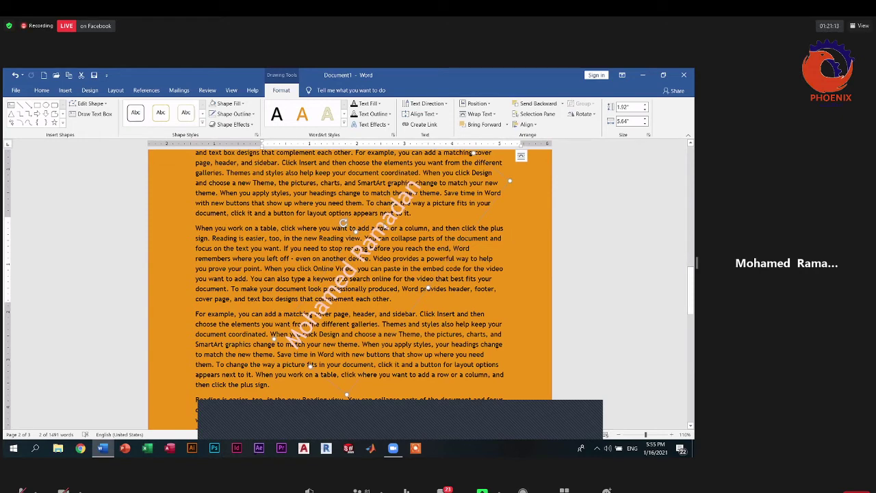
{"action": "triple_click", "coordinate": [353, 264]}
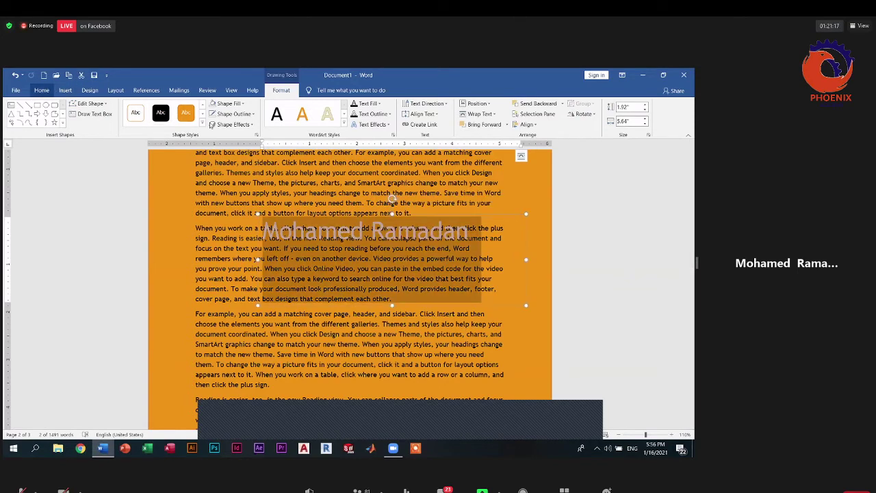
{"action": "left_click", "coordinate": [42, 90]}
{"action": "left_click", "coordinate": [192, 121]}
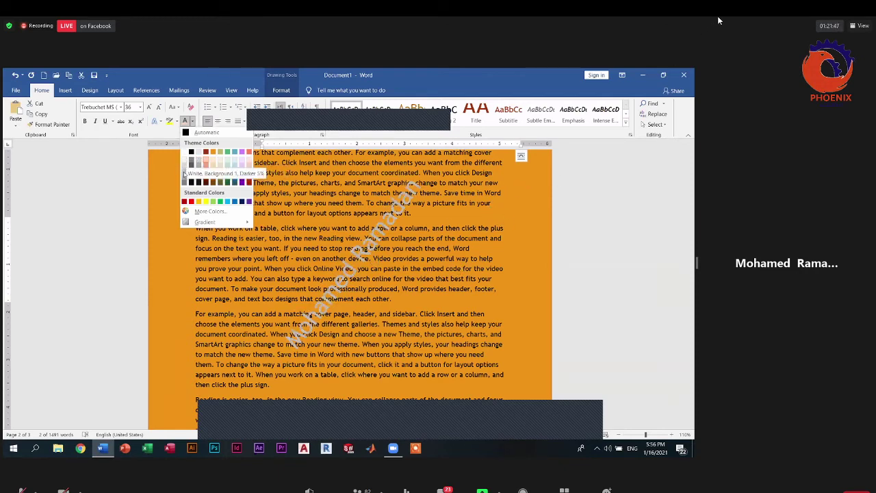
Make the name text grey and re-angle the box to a shallower diagonal.
{"action": "left_click", "coordinate": [183, 178]}
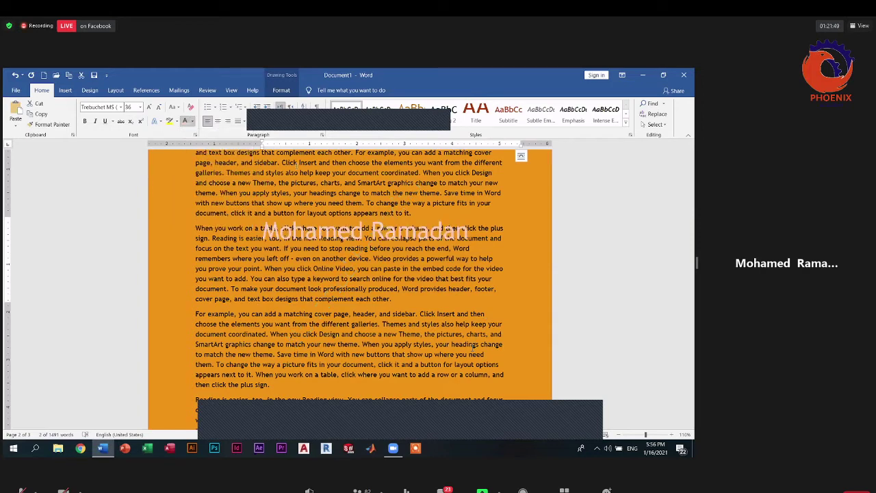
{"action": "left_click", "coordinate": [392, 200]}
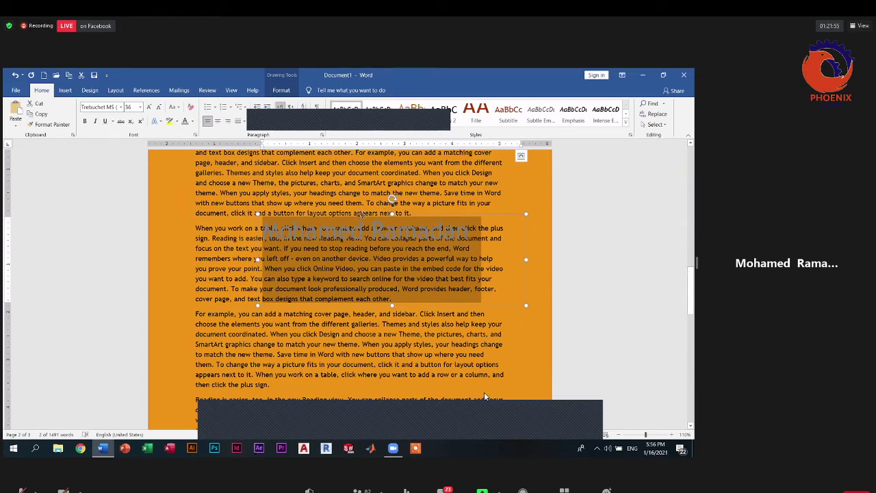
{"action": "left_click_drag", "start_coordinate": [392, 199], "coordinate": [336, 235]}
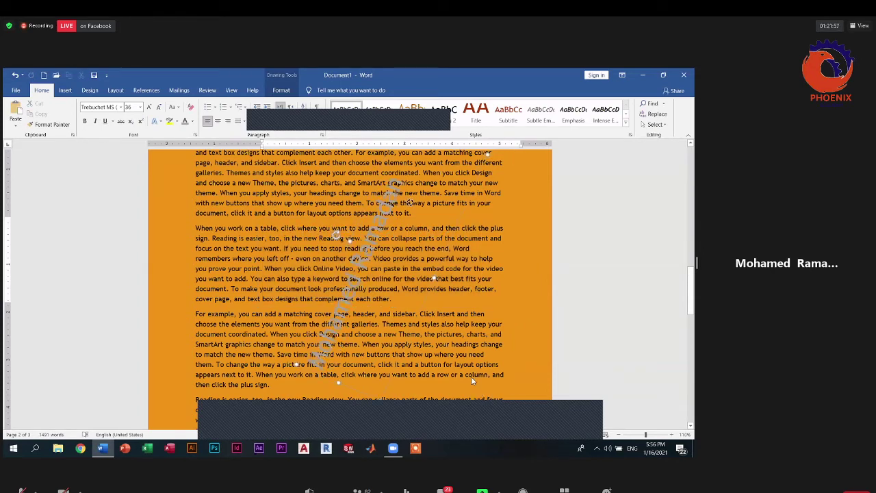
{"action": "left_click_drag", "start_coordinate": [472, 381], "coordinate": [468, 366]}
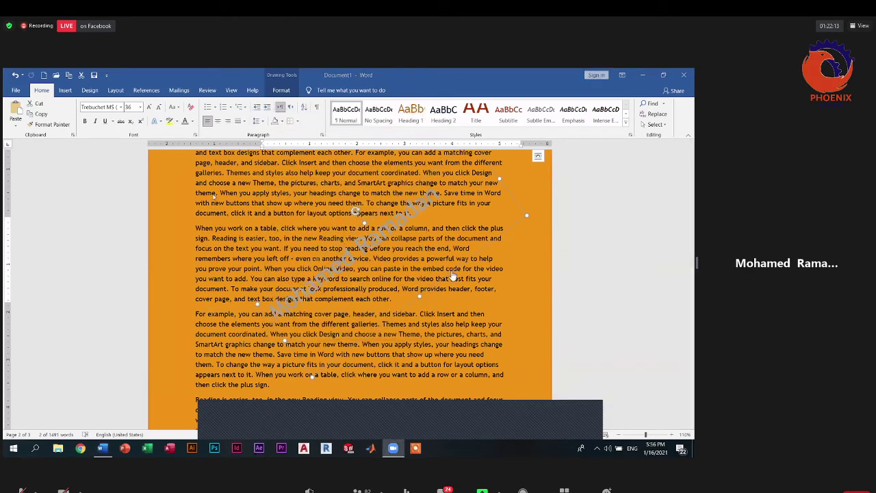
Pick a light grey for the name text from the More Colors palette.
{"action": "left_click", "coordinate": [193, 121]}
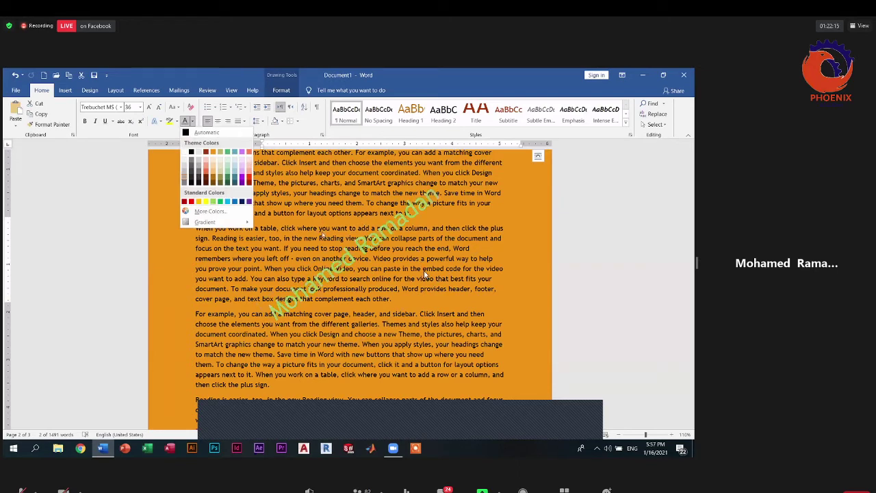
{"action": "key", "text": "m"}
{"action": "key", "text": "Up"}
{"action": "key", "text": "Up"}
{"action": "key", "text": "Up"}
{"action": "key", "text": "Up"}
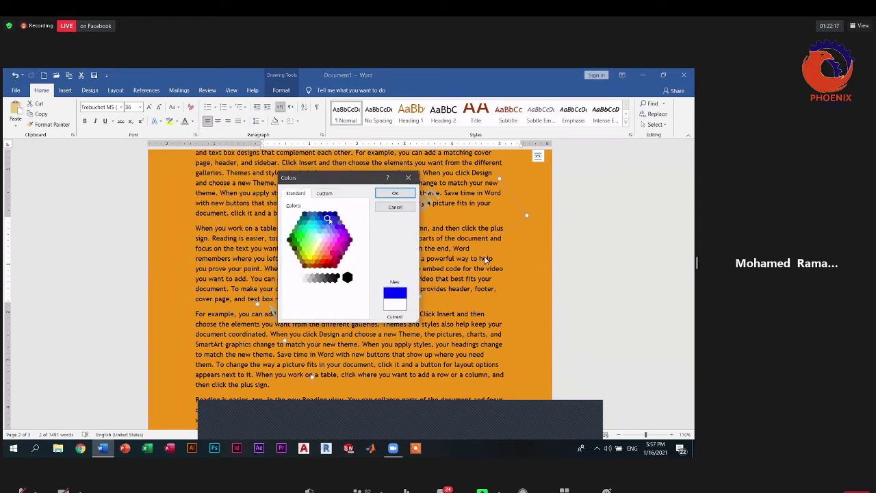
{"action": "key", "text": "Left"}
{"action": "key", "text": "Left"}
{"action": "key", "text": "Left"}
{"action": "key", "text": "Left"}
{"action": "key", "text": "Left"}
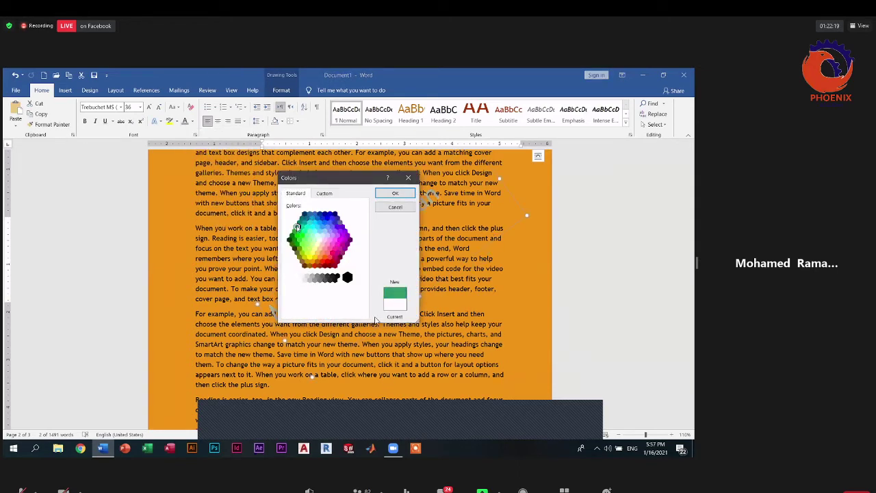
{"action": "key", "text": "Down"}
{"action": "key", "text": "Down"}
{"action": "key", "text": "Down"}
{"action": "key", "text": "Down"}
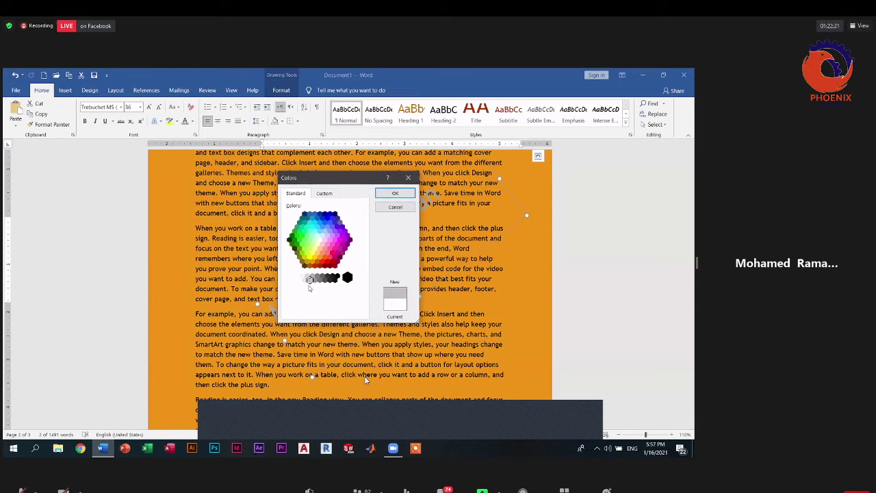
{"action": "left_click", "coordinate": [402, 195]}
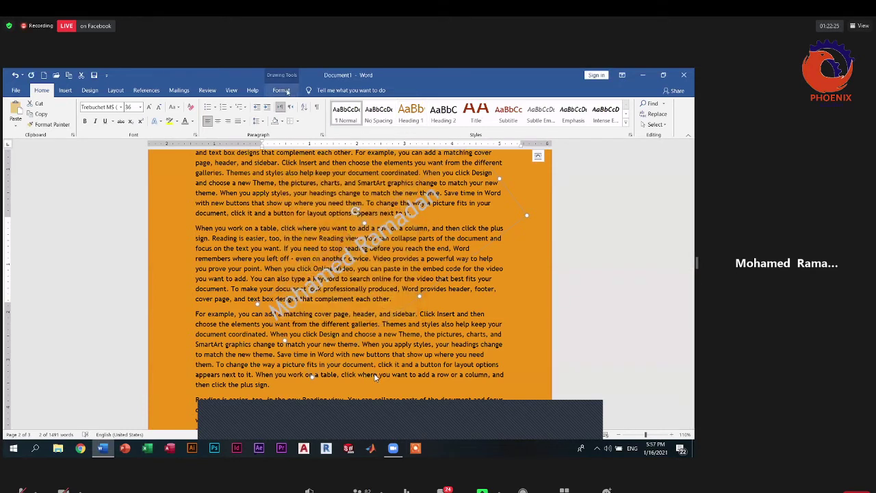
{"action": "left_click", "coordinate": [287, 92]}
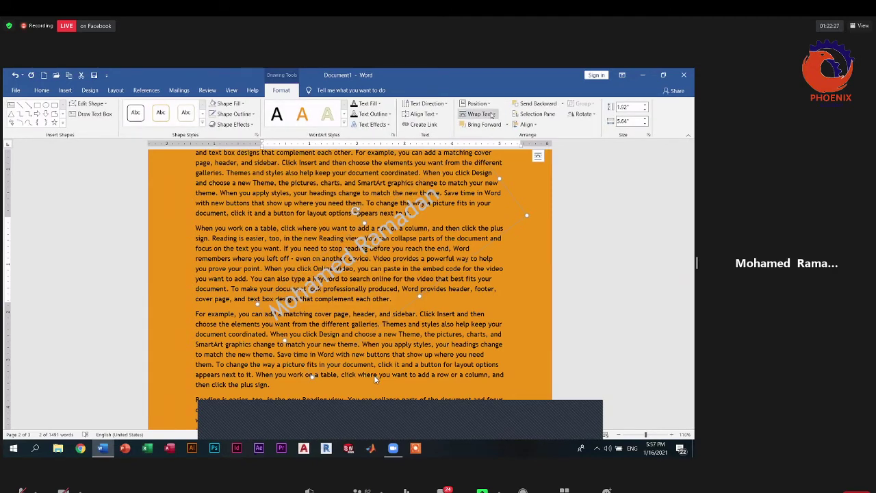
Use Send Backward > Send Behind Text so the watermark sits beneath page 2's paragraphs.
{"action": "left_click", "coordinate": [492, 115]}
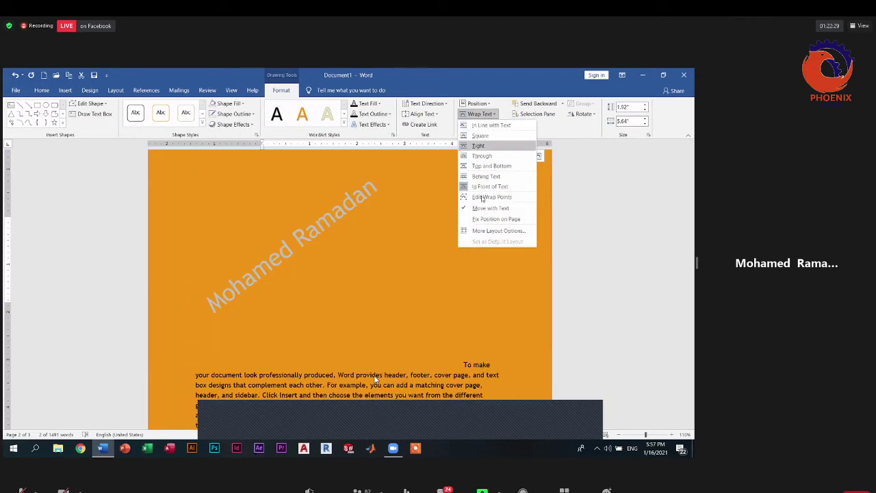
{"action": "key", "text": "Down"}
{"action": "key", "text": "Down"}
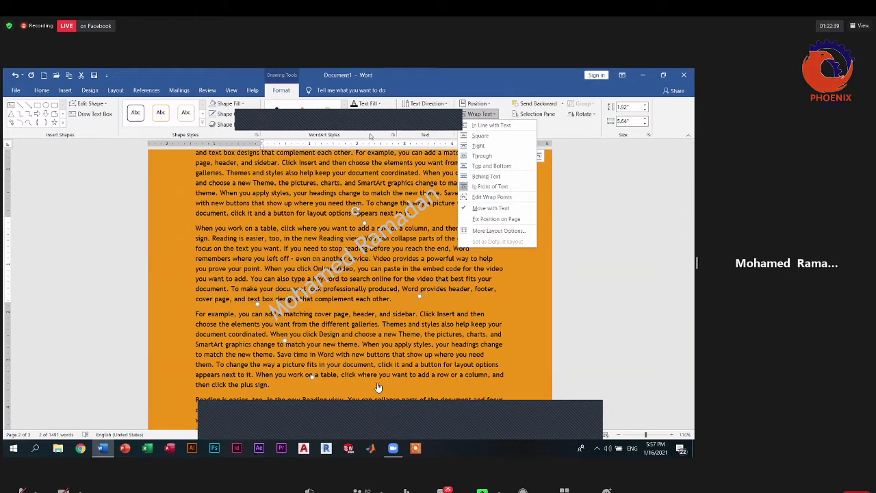
{"action": "left_click", "coordinate": [366, 295]}
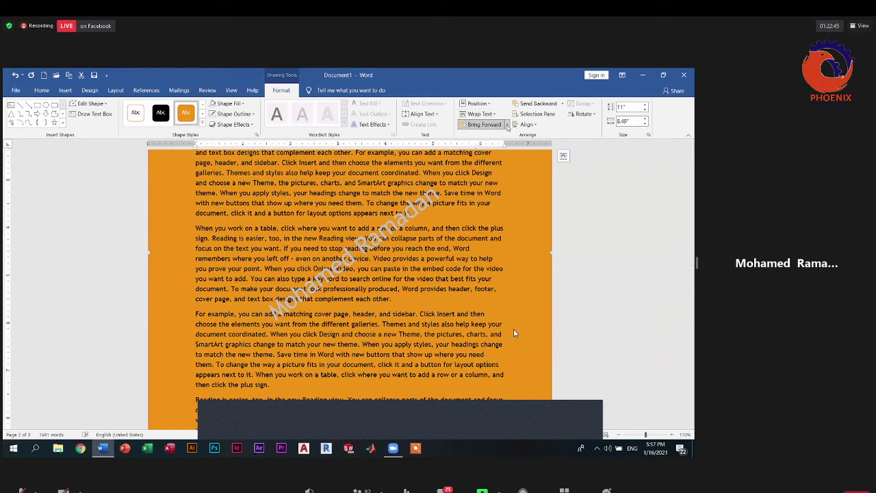
{"action": "left_click", "coordinate": [506, 128]}
{"action": "left_click", "coordinate": [498, 336]}
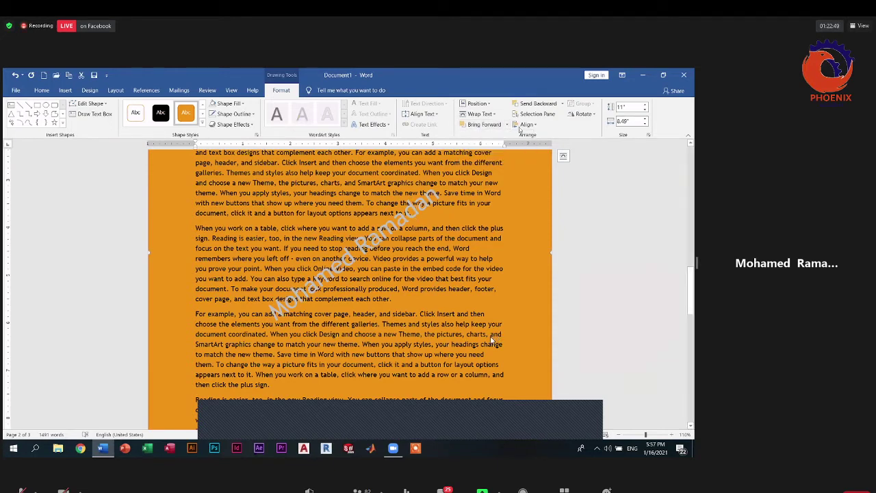
{"action": "left_click", "coordinate": [562, 103]}
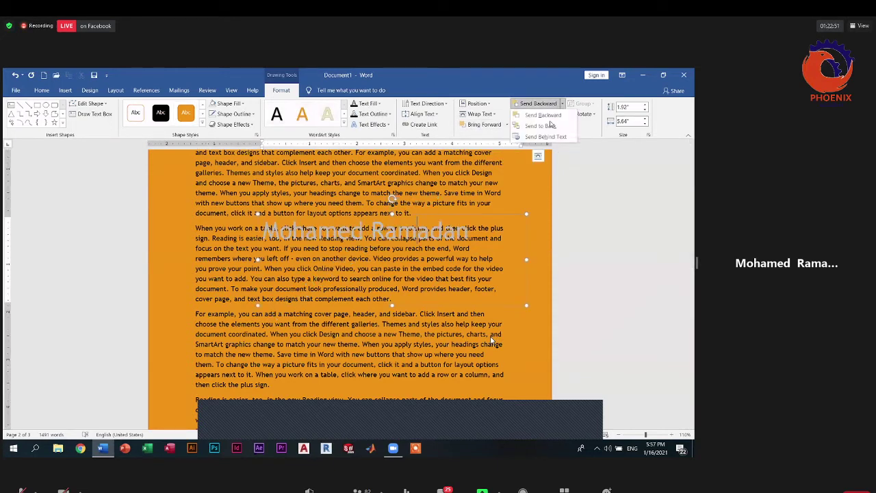
{"action": "key", "text": "Return"}
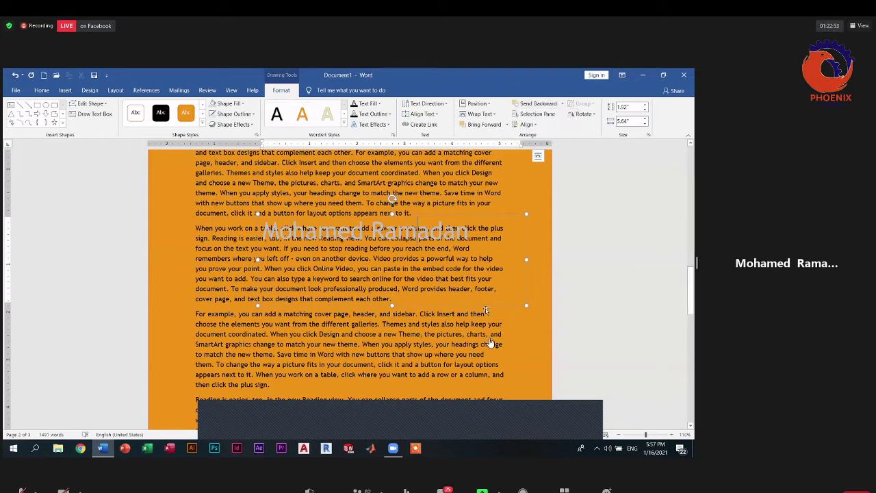
{"action": "key", "text": "Escape"}
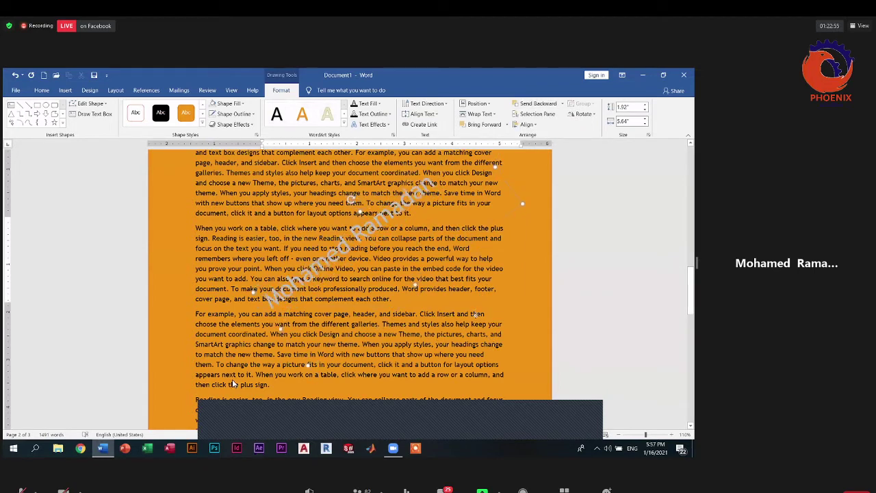
{"action": "left_click", "coordinate": [241, 376]}
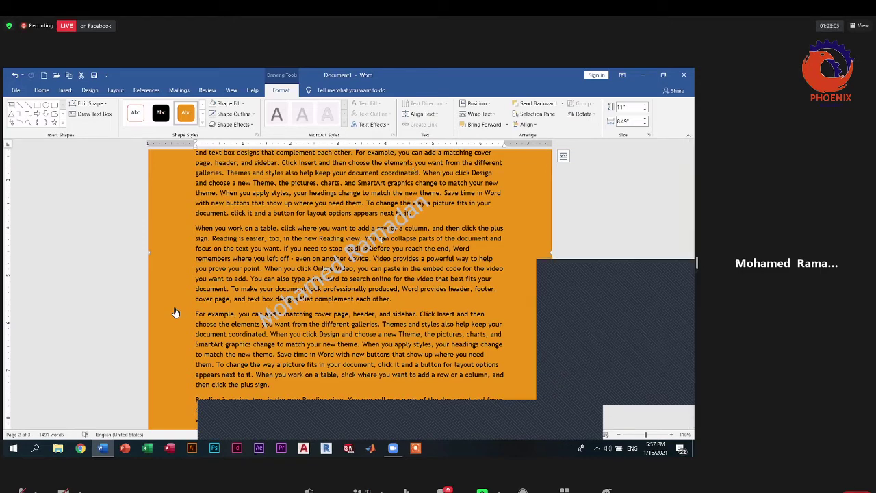
Select the watermark's name text and colour it grey from Font Color.
{"action": "key", "text": "Tab"}
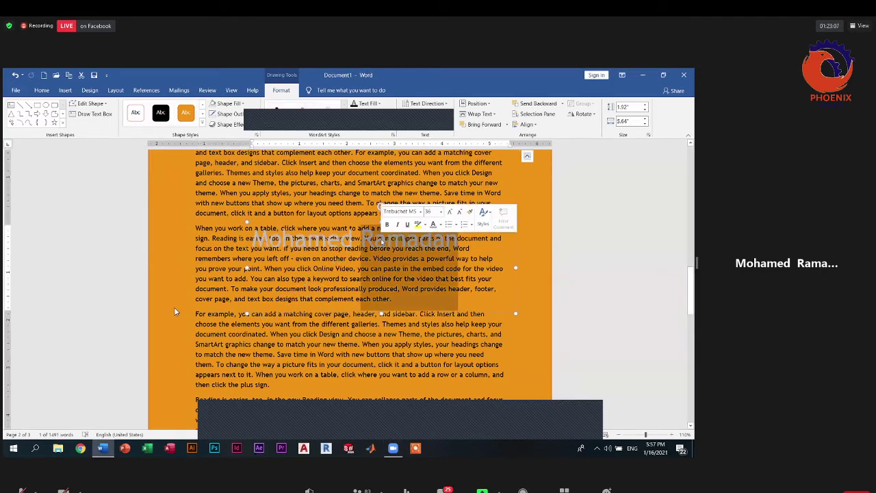
{"action": "key", "text": "ctrl+a"}
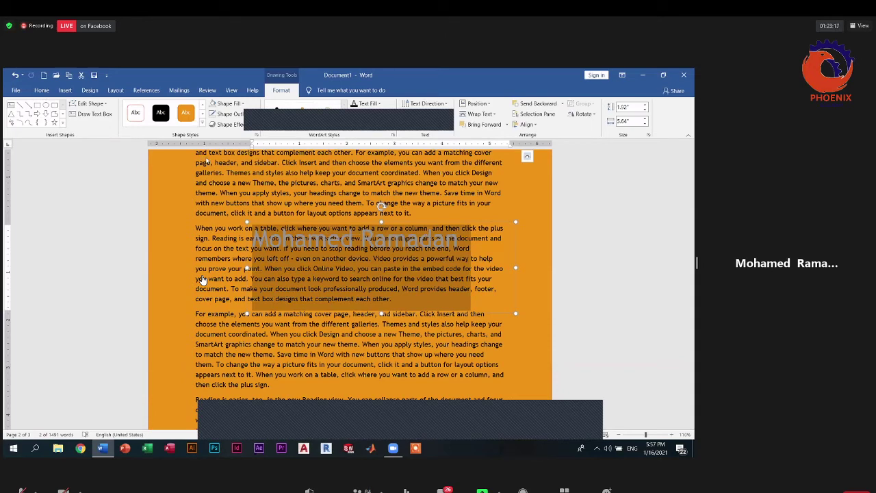
{"action": "left_click", "coordinate": [42, 90]}
{"action": "left_click", "coordinate": [193, 120]}
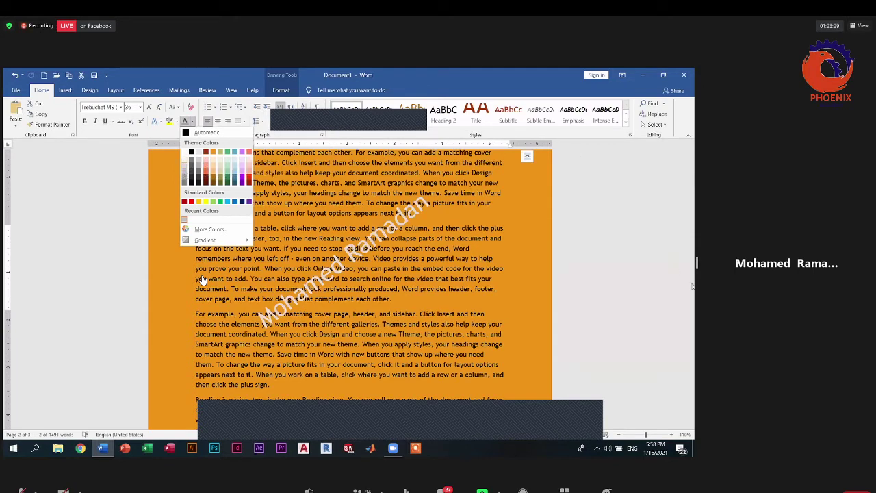
{"action": "left_click", "coordinate": [202, 280]}
Move down to the plain white page 3.
{"action": "scroll", "coordinate": [203, 279], "scroll_direction": "down", "scroll_amount": 1}
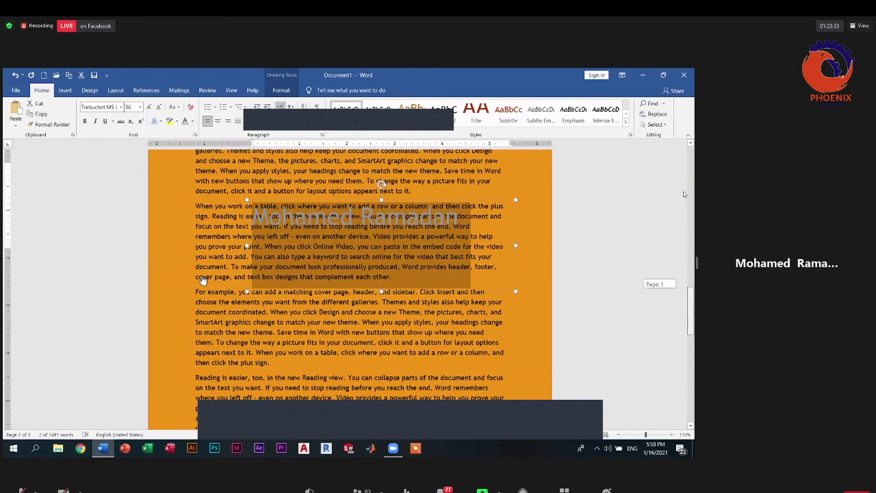
{"action": "scroll", "coordinate": [203, 280], "scroll_direction": "down", "scroll_amount": 5}
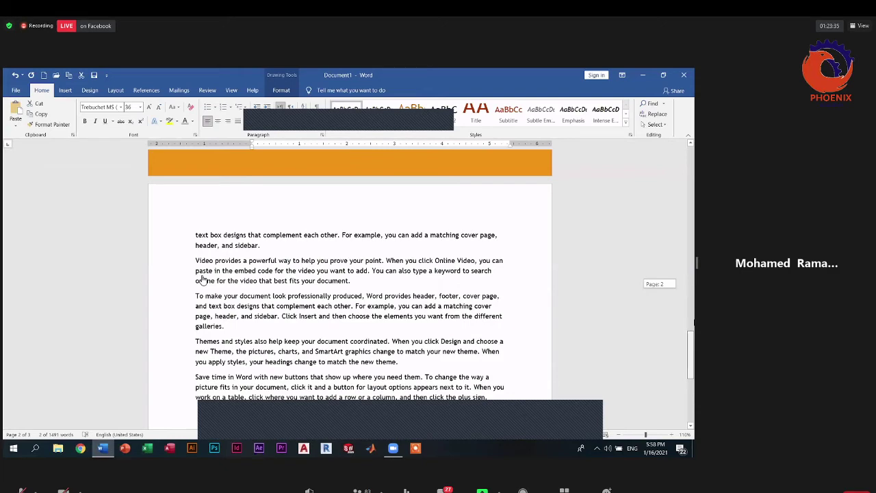
{"action": "scroll", "coordinate": [203, 279], "scroll_direction": "up", "scroll_amount": 5}
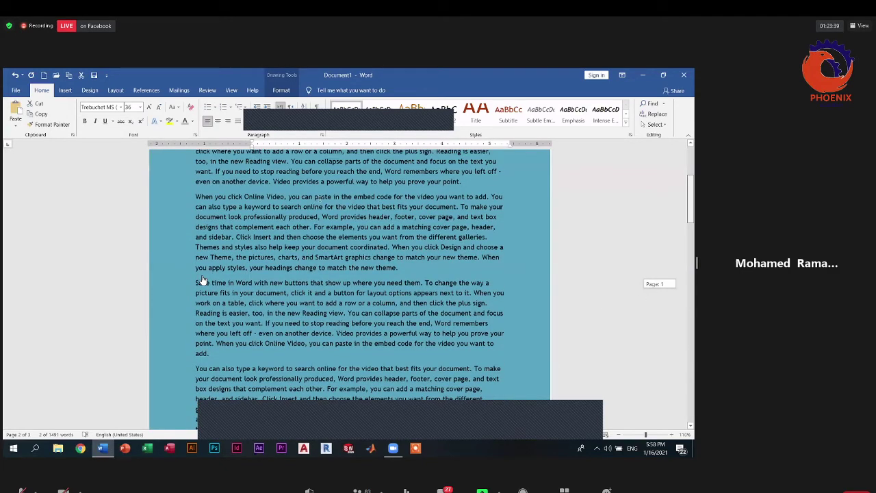
{"action": "key", "text": "ctrl+z"}
{"action": "key", "text": "ctrl+z"}
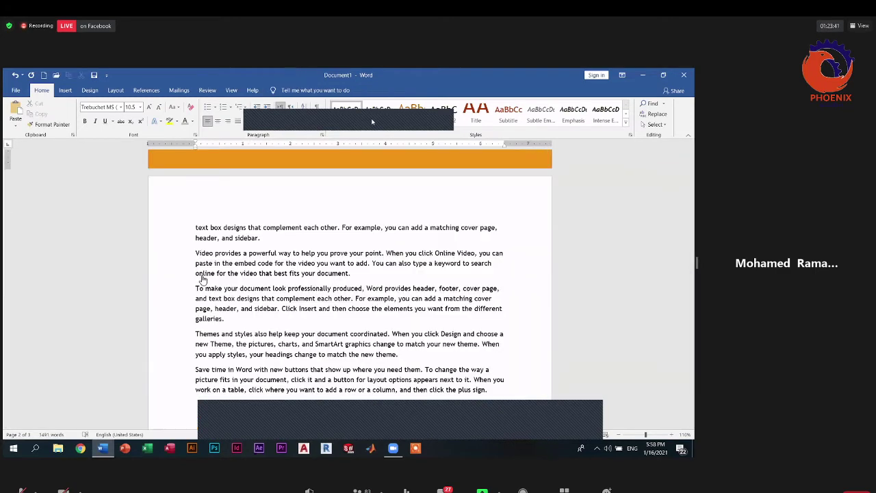
Draw a rectangle from page 3's top-left corner and stretch it to the page bottom.
{"action": "left_click", "coordinate": [65, 90]}
{"action": "left_click", "coordinate": [123, 122]}
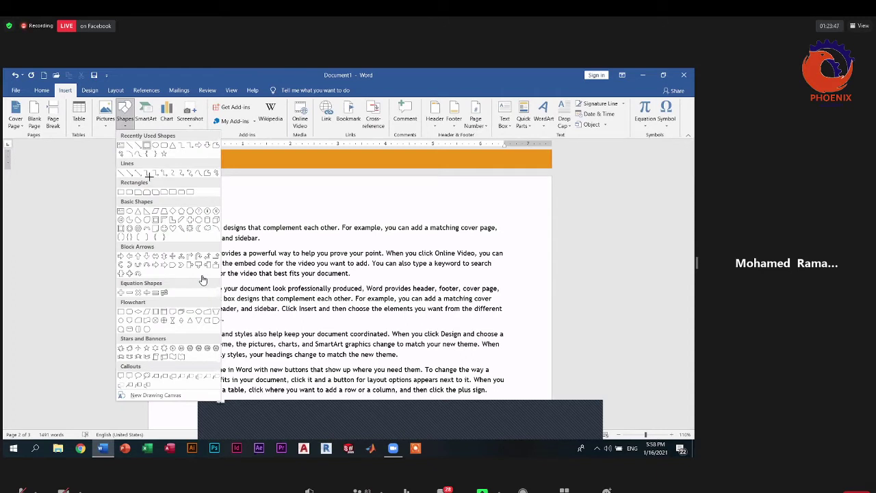
{"action": "mouse_move", "coordinate": [147, 175]}
{"action": "left_mouse_down"}
{"action": "mouse_move", "coordinate": [347, 230]}
{"action": "mouse_move", "coordinate": [552, 438]}
{"action": "mouse_move", "coordinate": [552, 454]}
{"action": "left_mouse_up"}
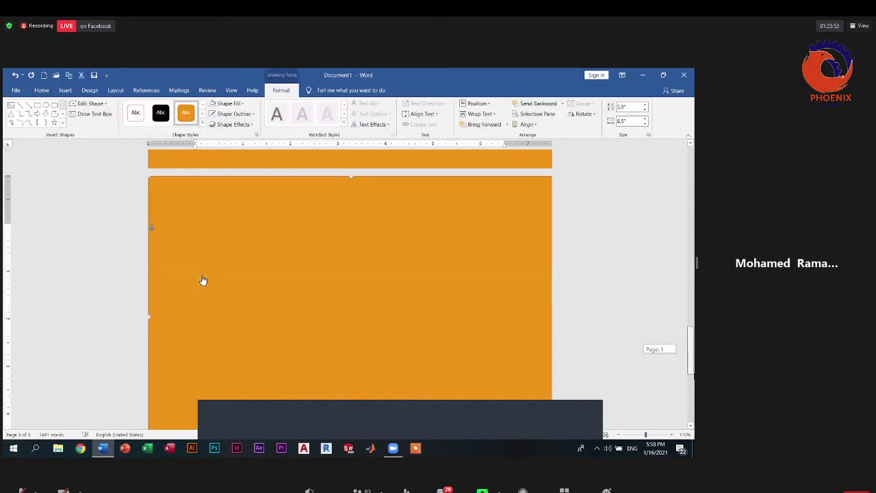
{"action": "scroll", "coordinate": [203, 280], "scroll_direction": "down", "scroll_amount": 5}
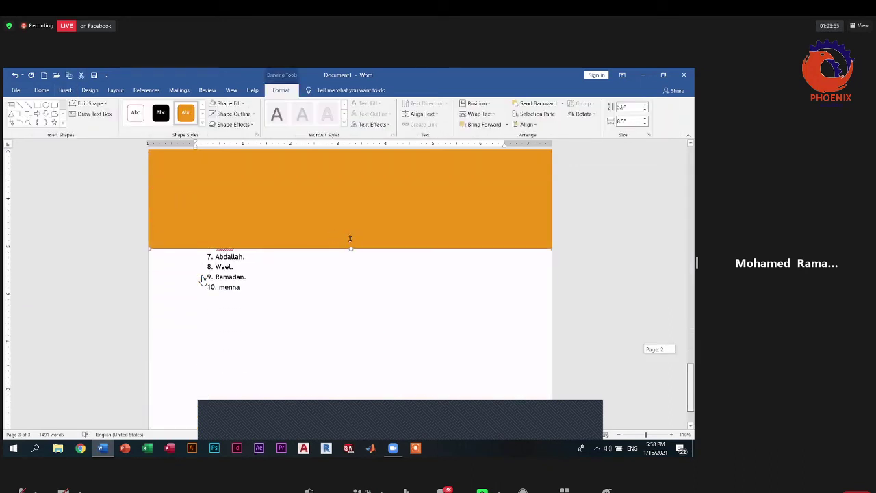
{"action": "left_click_drag", "start_coordinate": [352, 263], "coordinate": [354, 363]}
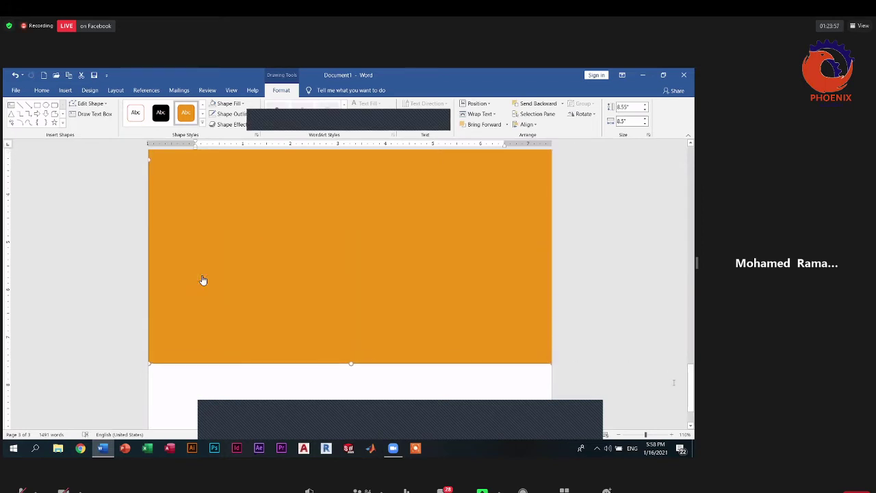
{"action": "scroll", "coordinate": [203, 280], "scroll_direction": "down", "scroll_amount": 2}
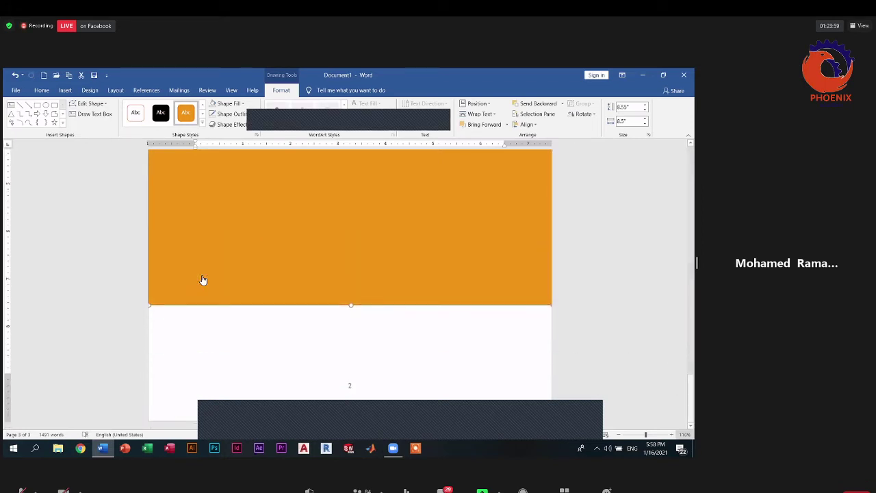
{"action": "left_click_drag", "start_coordinate": [351, 305], "coordinate": [352, 419]}
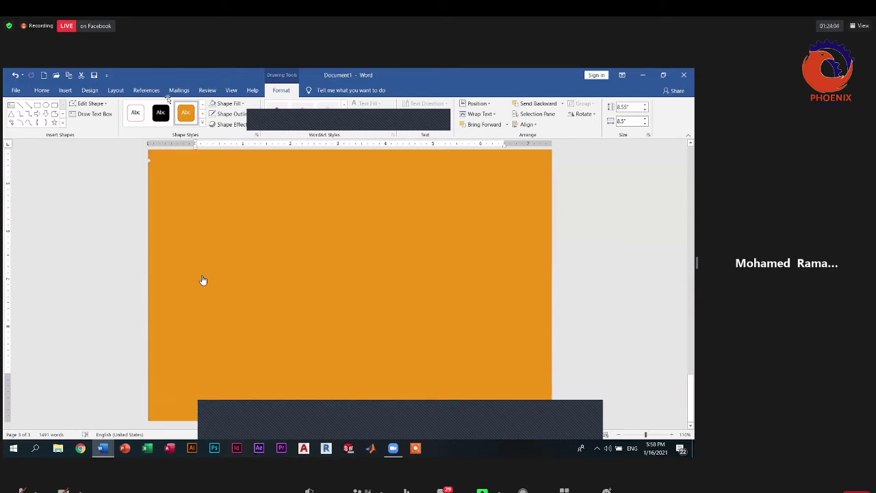
Apply the tan gradient shape style to the rectangle and send it backward.
{"action": "left_click", "coordinate": [200, 109]}
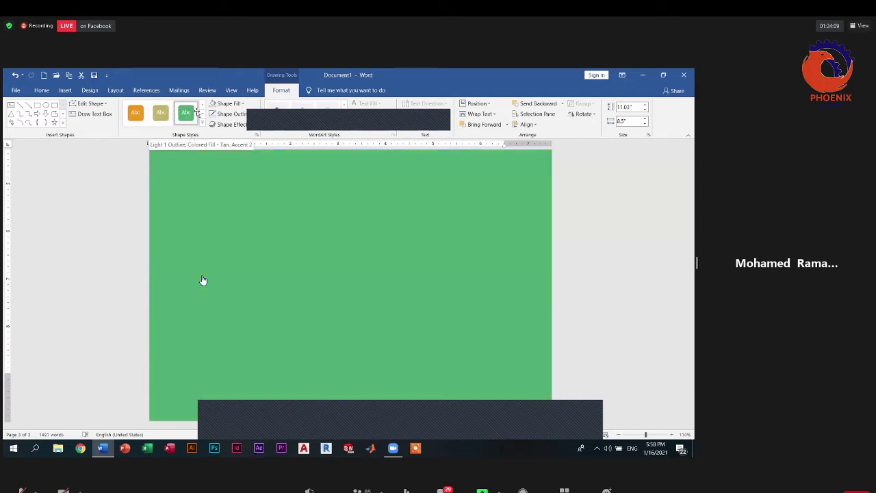
{"action": "left_click", "coordinate": [202, 114]}
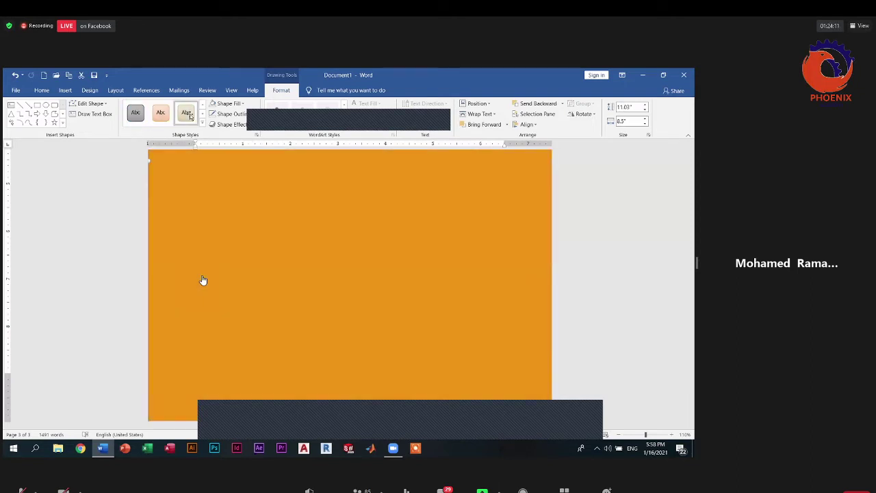
{"action": "left_click", "coordinate": [189, 114]}
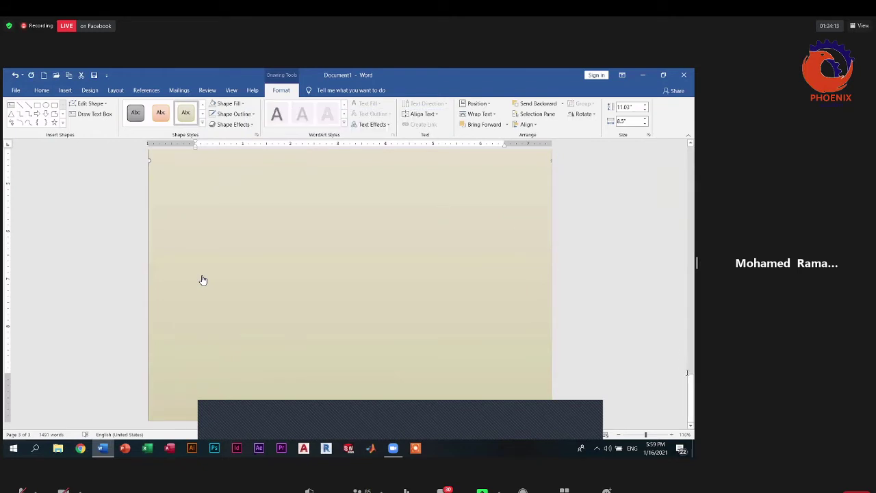
{"action": "left_click_drag", "start_coordinate": [690, 383], "coordinate": [690, 331]}
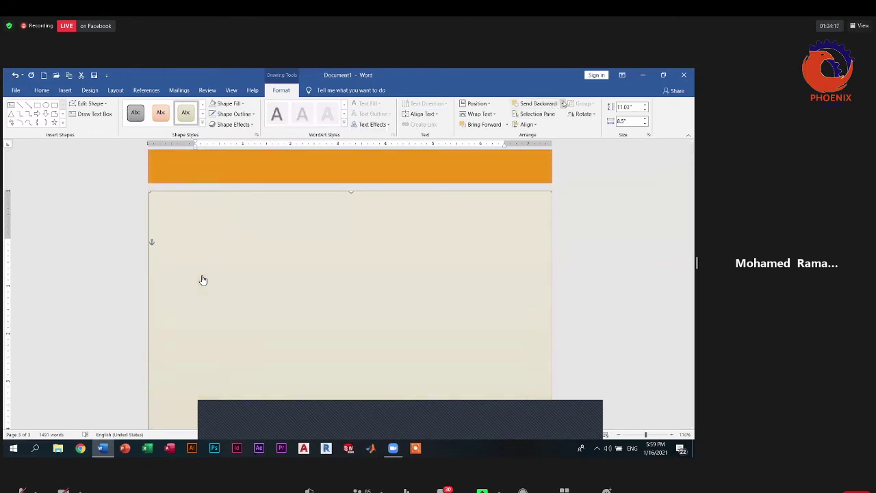
{"action": "left_click", "coordinate": [564, 103]}
{"action": "left_click", "coordinate": [538, 126]}
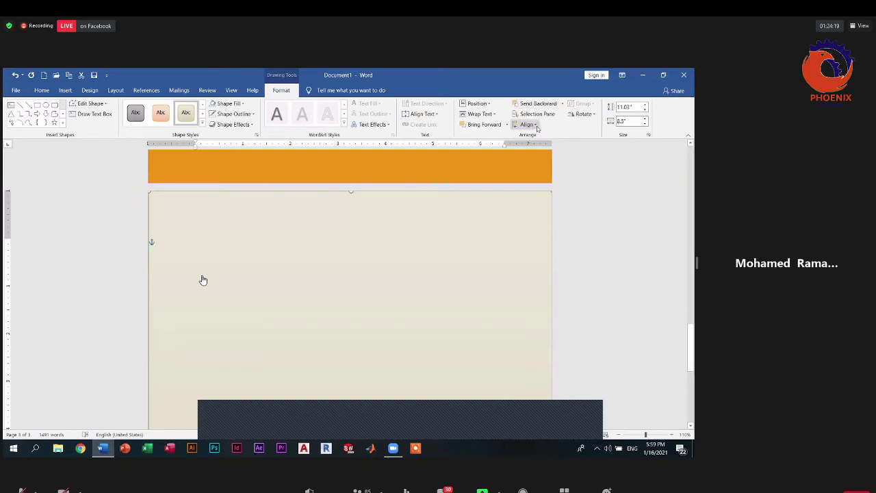
{"action": "left_click", "coordinate": [480, 113]}
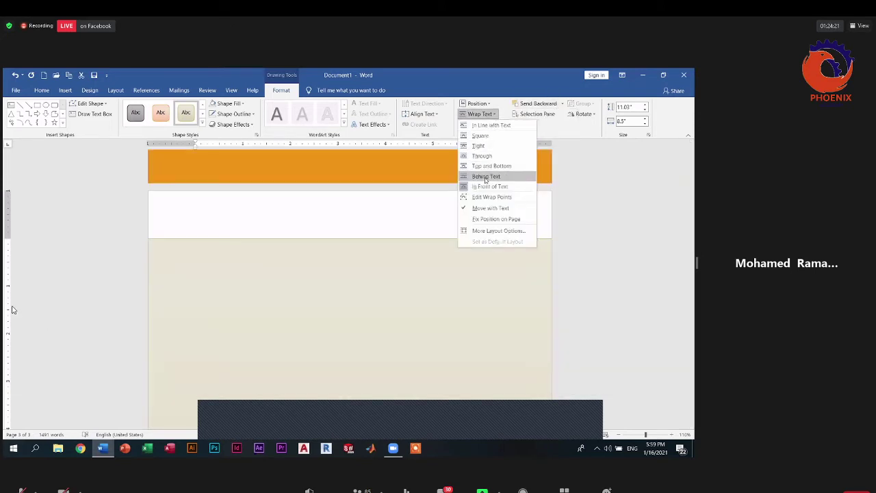
Set the tan page rectangle behind the text and draw a text box over the middle paragraphs.
{"action": "left_click", "coordinate": [74, 98]}
{"action": "left_click", "coordinate": [65, 91]}
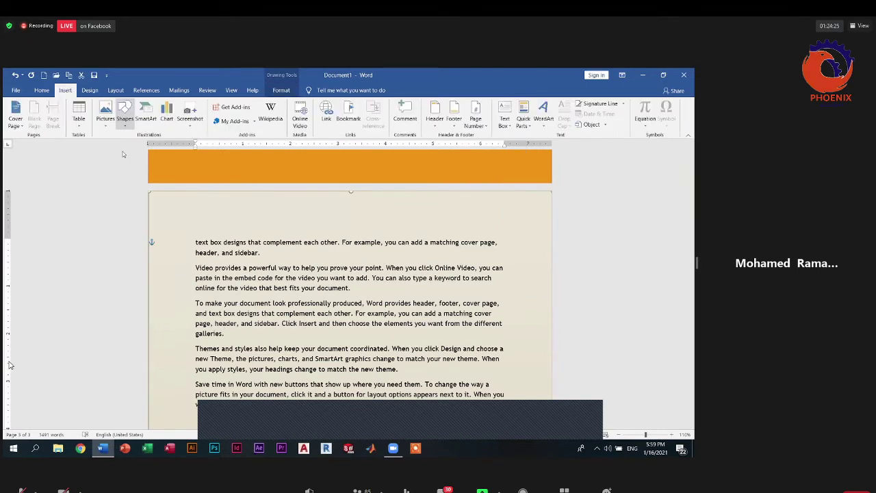
{"action": "left_click", "coordinate": [124, 115]}
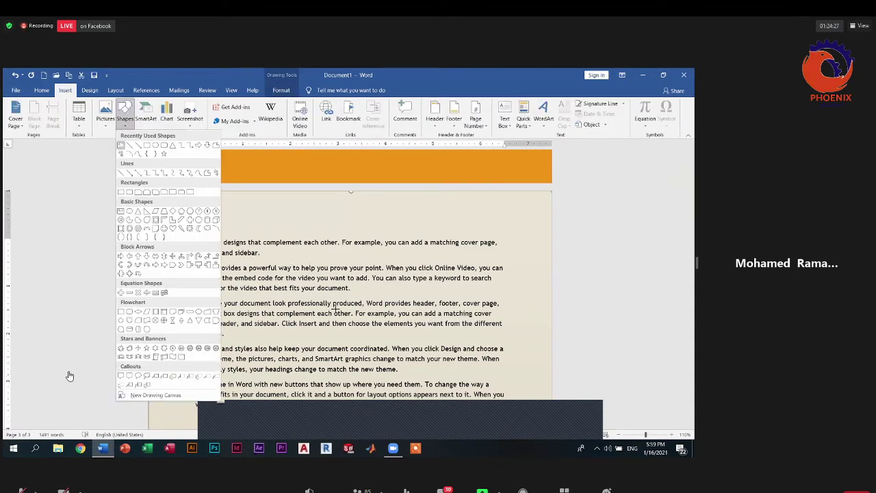
{"action": "left_click", "coordinate": [121, 145]}
{"action": "left_click_drag", "start_coordinate": [289, 265], "coordinate": [442, 369]}
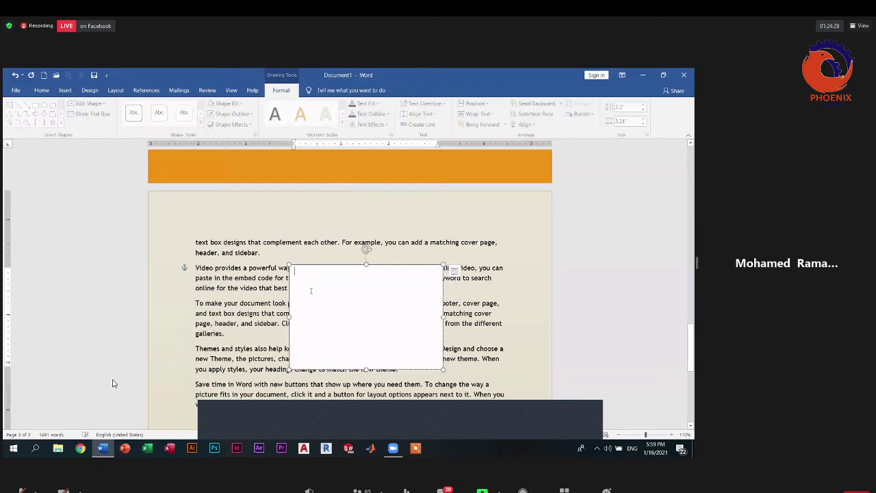
Type the first name in the text box, then select it and enlarge it to 20 pt.
{"action": "type", "text": "Moha"}
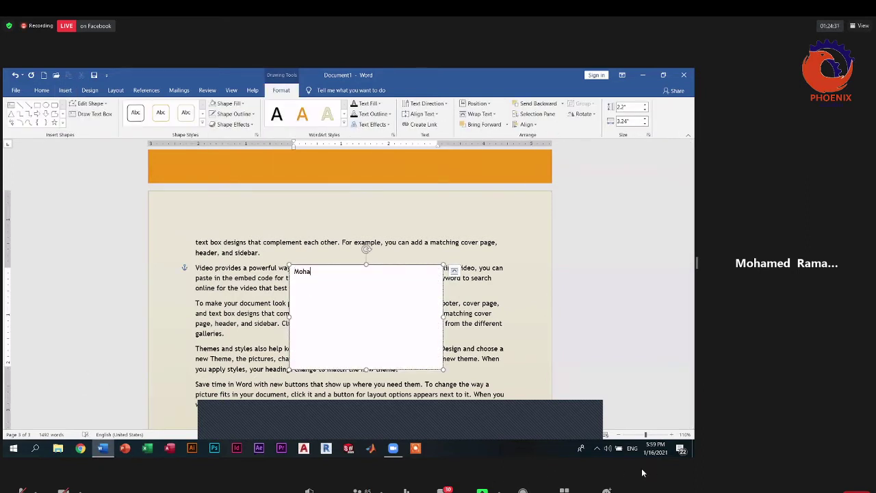
{"action": "type", "text": "med"}
{"action": "key", "text": "Return"}
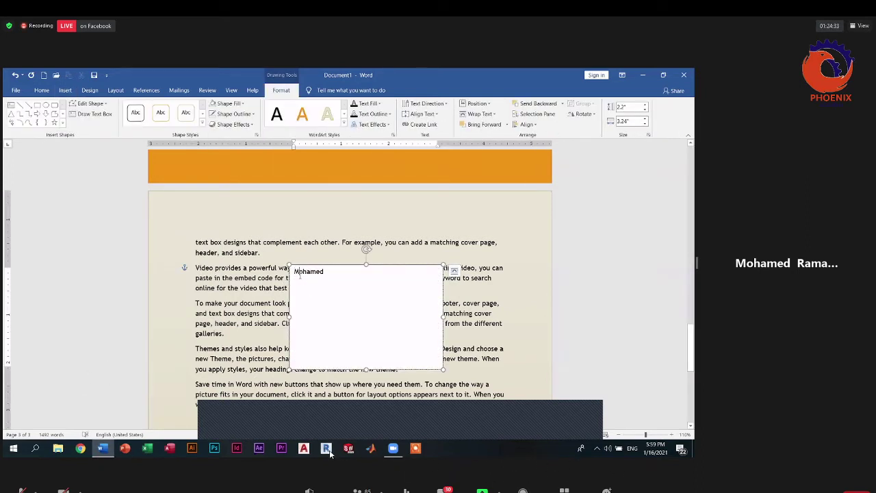
{"action": "left_click_drag", "start_coordinate": [326, 362], "coordinate": [295, 271]}
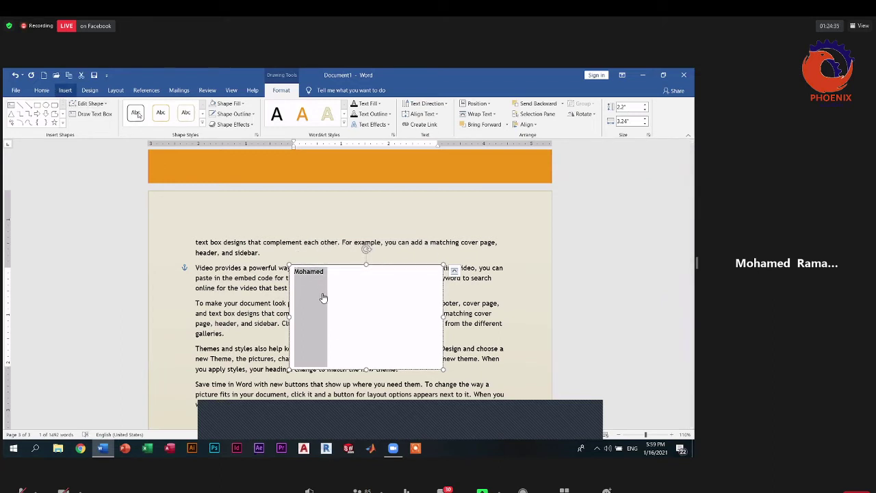
{"action": "key", "text": "alt+h"}
{"action": "key", "text": "ctrl+bracketright"}
{"action": "key", "text": "ctrl+bracketright"}
{"action": "key", "text": "ctrl+bracketright"}
{"action": "key", "text": "ctrl+bracketright"}
{"action": "key", "text": "ctrl+bracketright"}
{"action": "key", "text": "ctrl+bracketright"}
{"action": "key", "text": "ctrl+bracketright"}
{"action": "key", "text": "ctrl+bracketright"}
{"action": "key", "text": "ctrl+bracketright"}
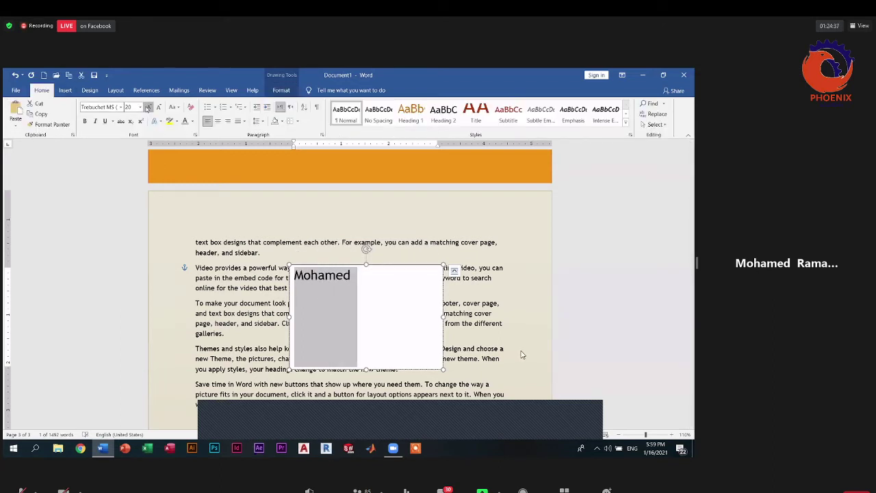
Resize the name to about 48 pt so it fills the text box width on one line.
{"action": "key", "text": "ctrl+bracketright"}
{"action": "key", "text": "ctrl+bracketright"}
{"action": "key", "text": "ctrl+bracketright"}
{"action": "key", "text": "ctrl+bracketright"}
{"action": "key", "text": "ctrl+bracketright"}
{"action": "key", "text": "ctrl+bracketright"}
{"action": "key", "text": "ctrl+bracketright"}
{"action": "key", "text": "ctrl+bracketright"}
{"action": "key", "text": "ctrl+bracketright"}
{"action": "key", "text": "ctrl+bracketright"}
{"action": "key", "text": "ctrl+bracketright"}
{"action": "key", "text": "ctrl+bracketright"}
{"action": "key", "text": "ctrl+bracketright"}
{"action": "key", "text": "ctrl+bracketright"}
{"action": "key", "text": "ctrl+bracketright"}
{"action": "key", "text": "ctrl+bracketright"}
{"action": "key", "text": "ctrl+bracketright"}
{"action": "key", "text": "ctrl+bracketright"}
{"action": "key", "text": "ctrl+bracketright"}
{"action": "key", "text": "ctrl+bracketright"}
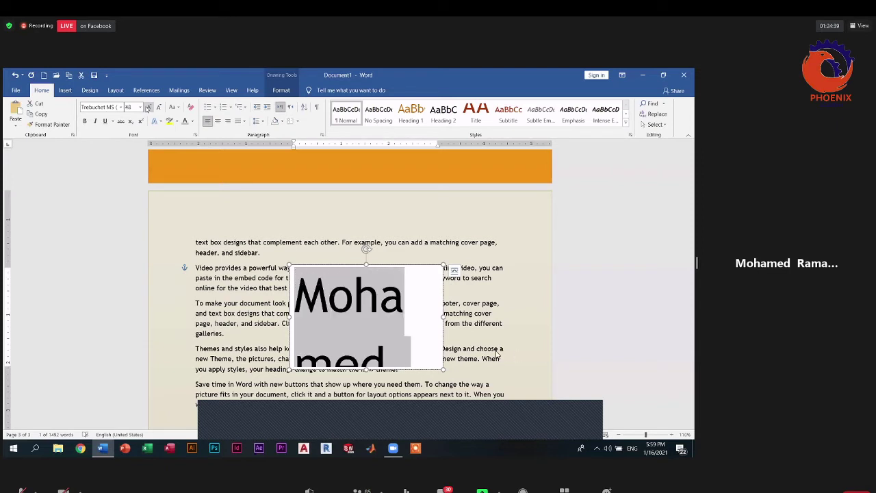
{"action": "key", "text": "ctrl+bracketleft"}
{"action": "key", "text": "ctrl+bracketleft"}
{"action": "key", "text": "ctrl+bracketleft"}
{"action": "key", "text": "ctrl+bracketleft"}
{"action": "key", "text": "ctrl+bracketleft"}
{"action": "key", "text": "ctrl+bracketleft"}
{"action": "key", "text": "ctrl+bracketleft"}
{"action": "key", "text": "ctrl+bracketleft"}
{"action": "key", "text": "ctrl+bracketleft"}
{"action": "key", "text": "ctrl+bracketleft"}
{"action": "key", "text": "ctrl+bracketleft"}
{"action": "key", "text": "ctrl+bracketleft"}
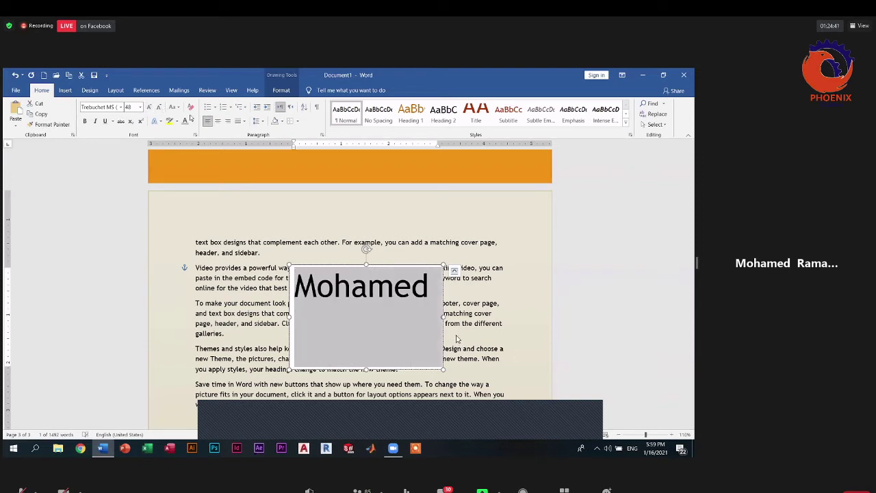
{"action": "key", "text": "alt+j"}
{"action": "key", "text": "d"}
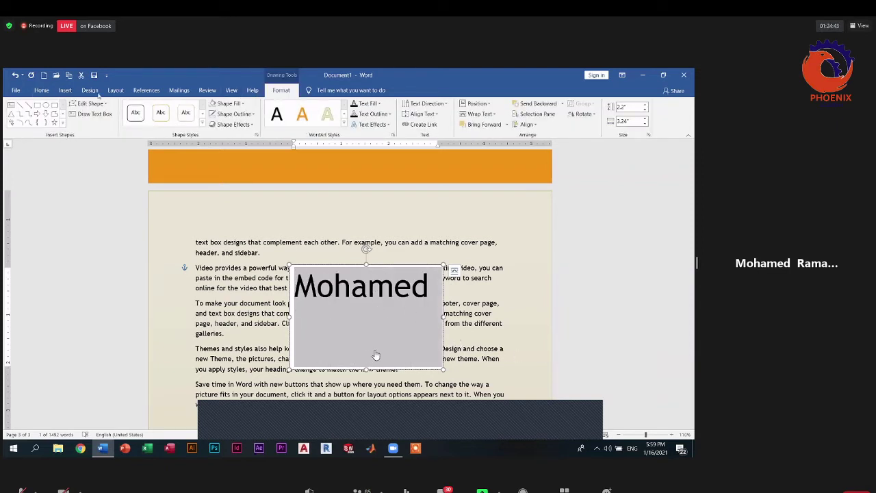
{"action": "left_click", "coordinate": [41, 89]}
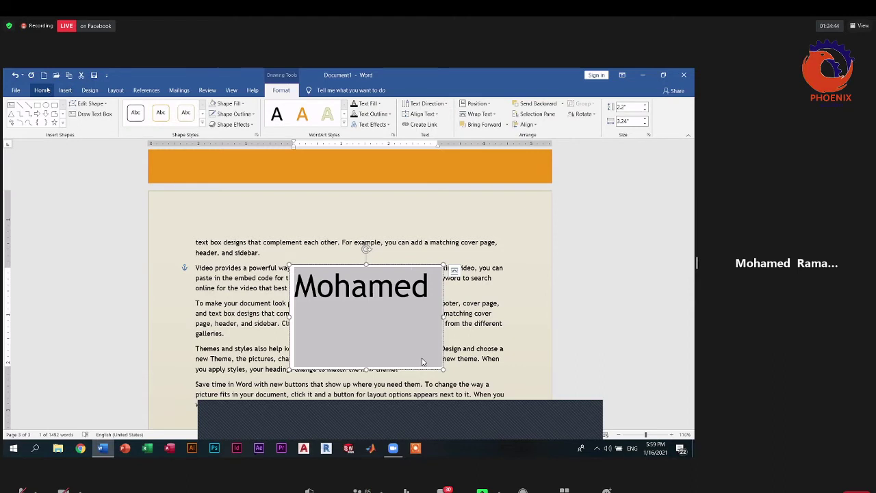
{"action": "left_click", "coordinate": [192, 121]}
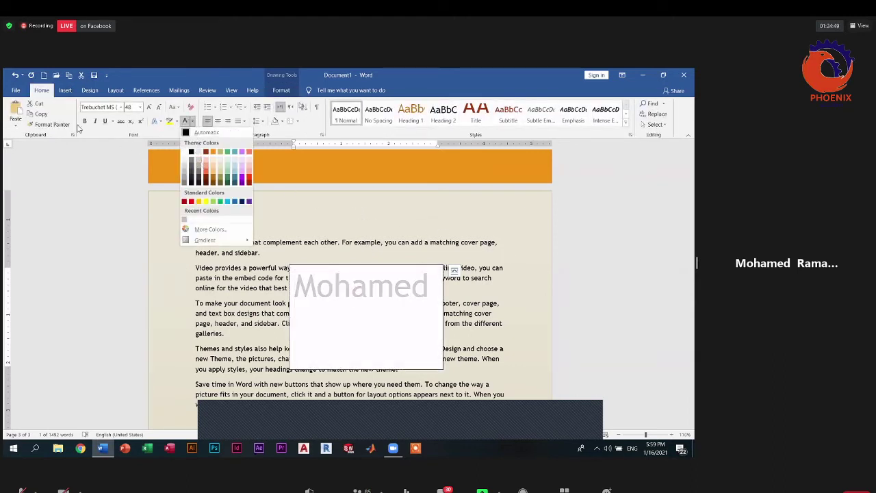
Color the name pale grey and give its text box No Fill and No Outline.
{"action": "left_click", "coordinate": [156, 133]}
{"action": "left_click", "coordinate": [228, 103]}
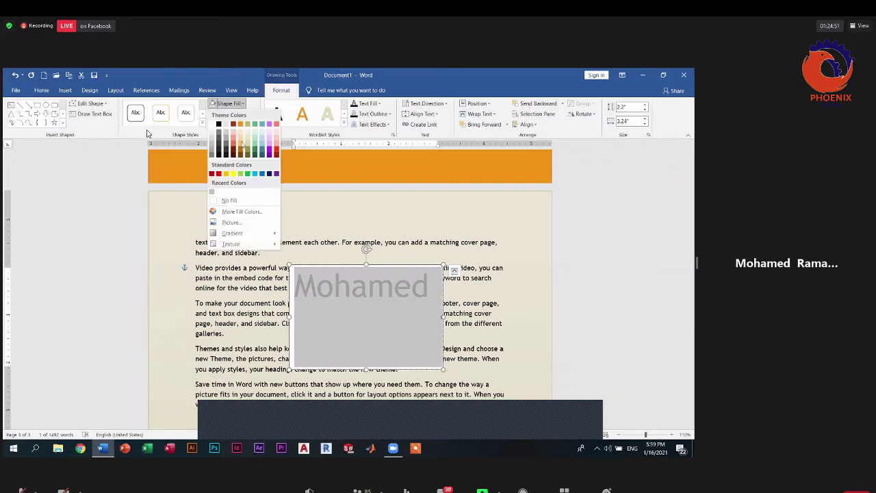
{"action": "left_click", "coordinate": [256, 153]}
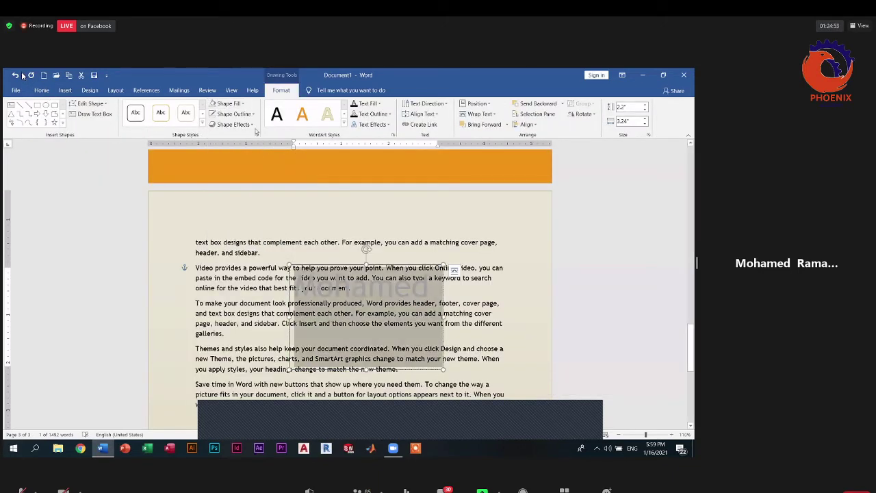
{"action": "left_click", "coordinate": [251, 113]}
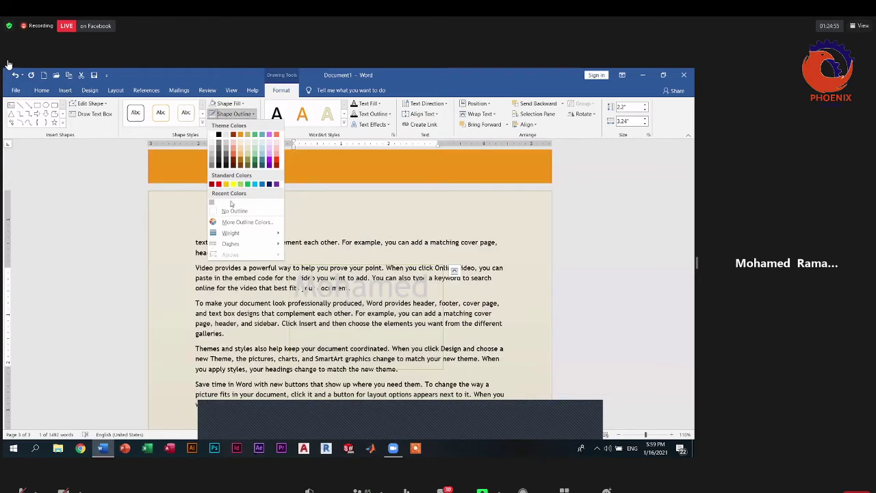
{"action": "left_click", "coordinate": [232, 212]}
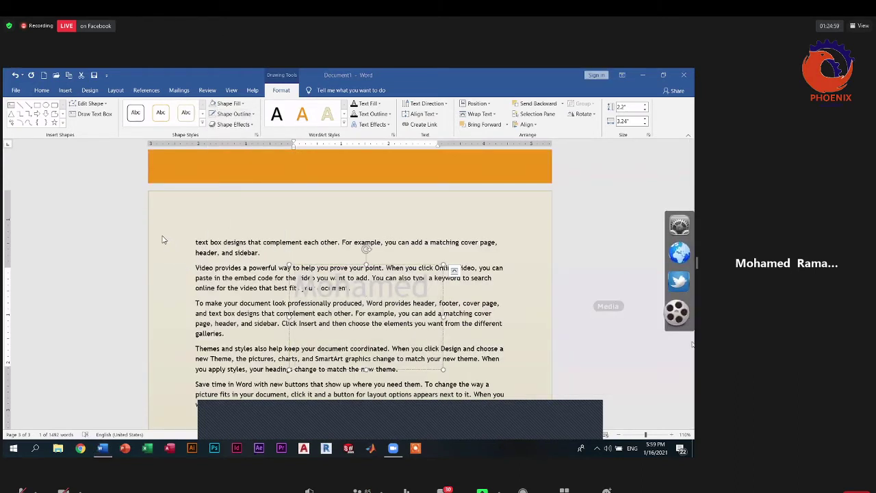
Rotate the name text box about 45° to a diagonal and nudge it slightly up the page.
{"action": "left_click_drag", "start_coordinate": [692, 345], "coordinate": [692, 346]}
{"action": "scroll", "coordinate": [161, 238], "scroll_direction": "down", "scroll_amount": 3}
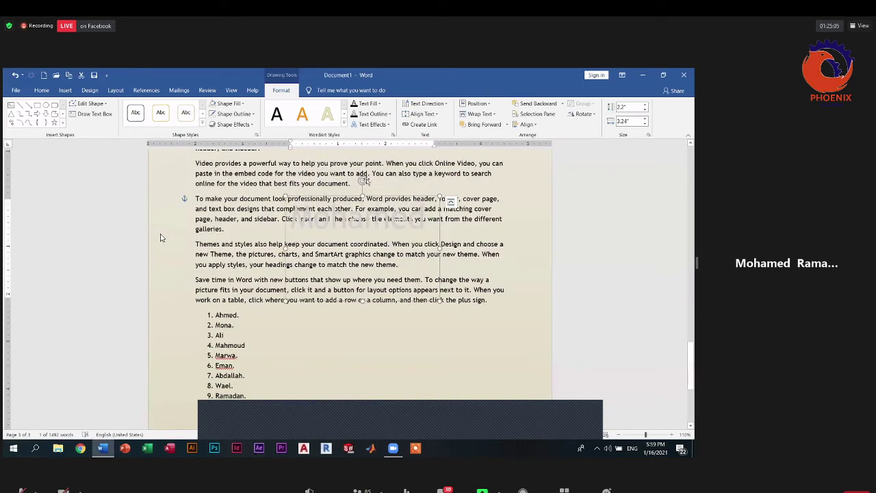
{"action": "left_click_drag", "start_coordinate": [363, 179], "coordinate": [416, 196]}
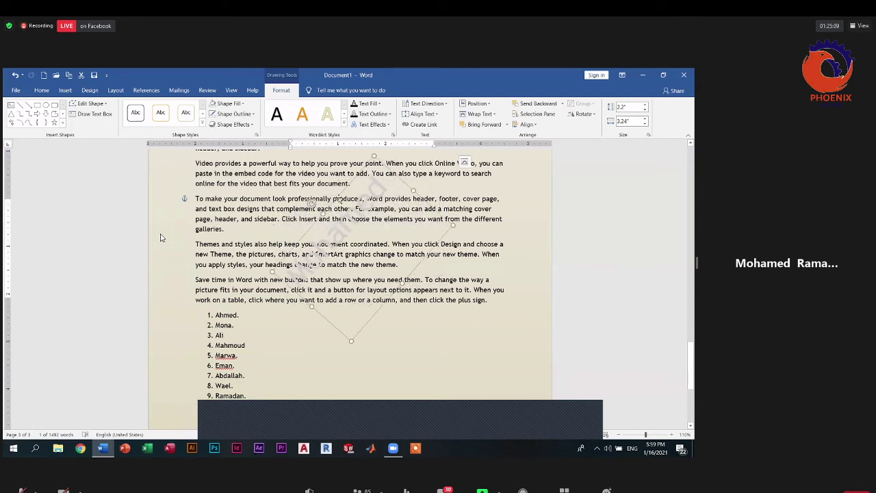
{"action": "left_click_drag", "start_coordinate": [334, 180], "coordinate": [329, 162]}
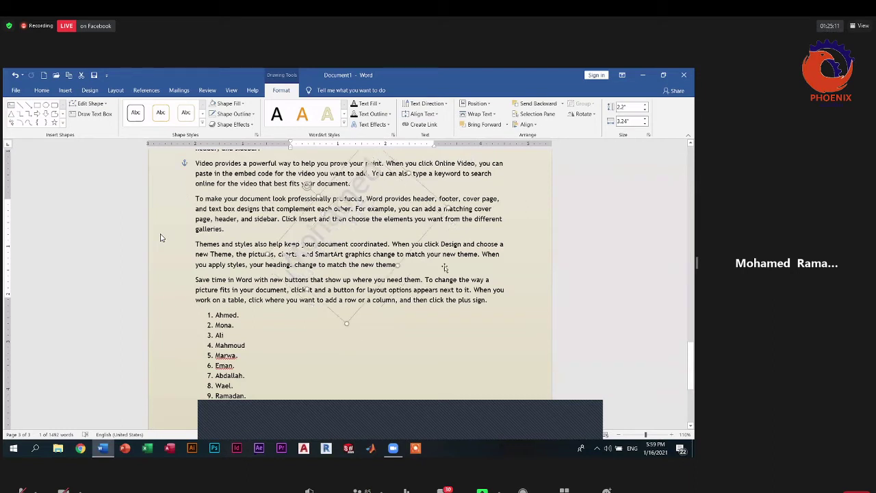
{"action": "left_click", "coordinate": [149, 248]}
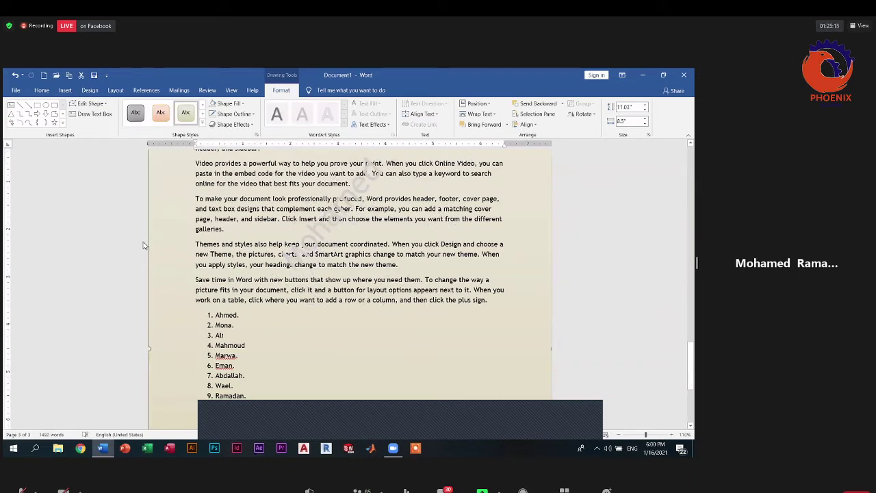
Send the diagonal name text box to the back and check its Wrap Text options.
{"action": "key", "text": "Tab"}
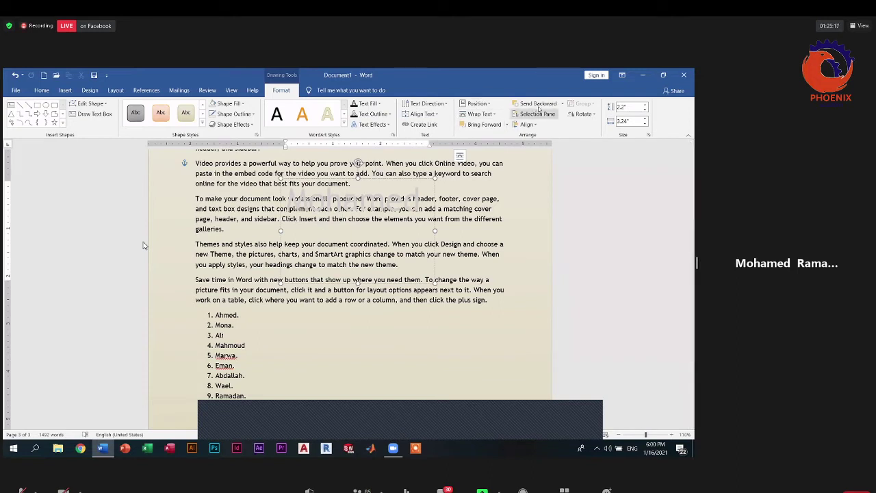
{"action": "left_click", "coordinate": [562, 103]}
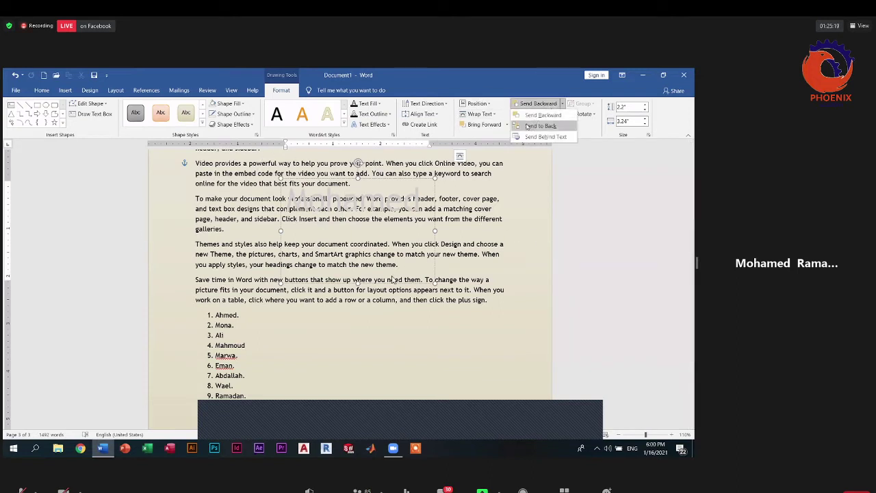
{"action": "left_click", "coordinate": [526, 125]}
{"action": "left_click", "coordinate": [494, 114]}
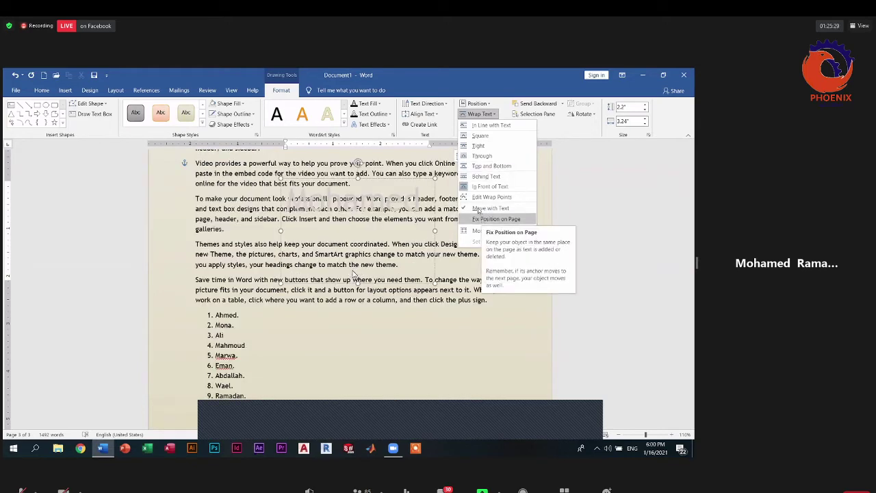
{"action": "left_click", "coordinate": [434, 327]}
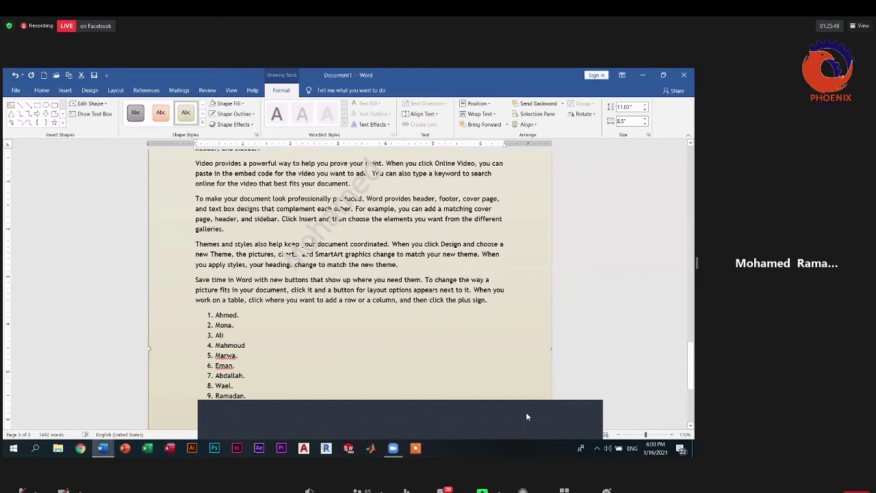
Select the watermark text box with the beige background rectangle and group them into one object.
{"action": "key", "text": "Tab"}
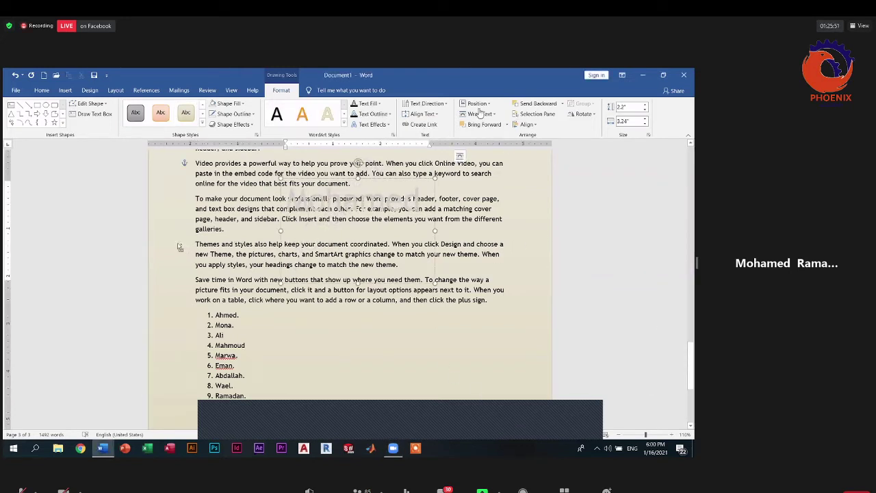
{"action": "key", "text": "ctrl+z"}
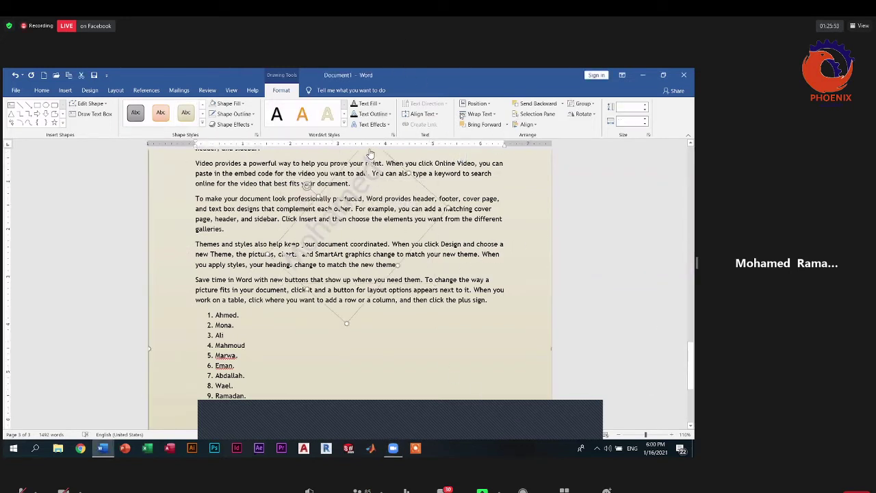
{"action": "left_click", "coordinate": [583, 104]}
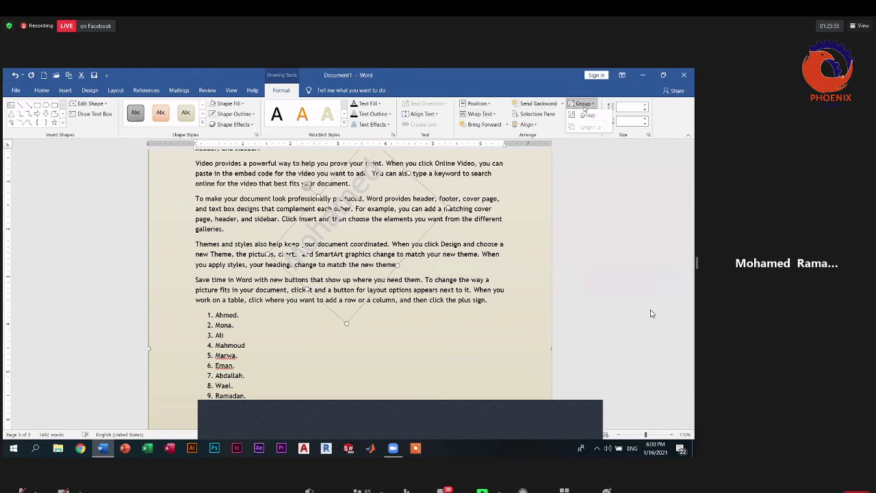
{"action": "left_click", "coordinate": [586, 115]}
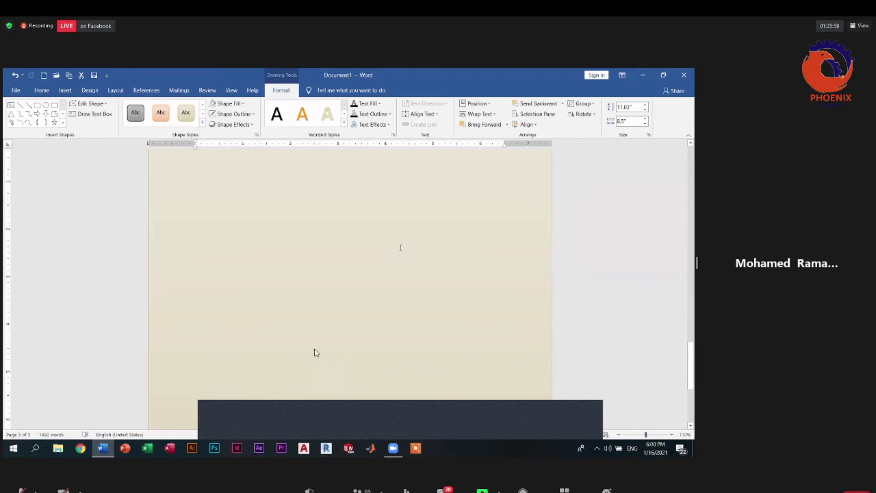
{"action": "left_click", "coordinate": [276, 115]}
{"action": "key", "text": "Escape"}
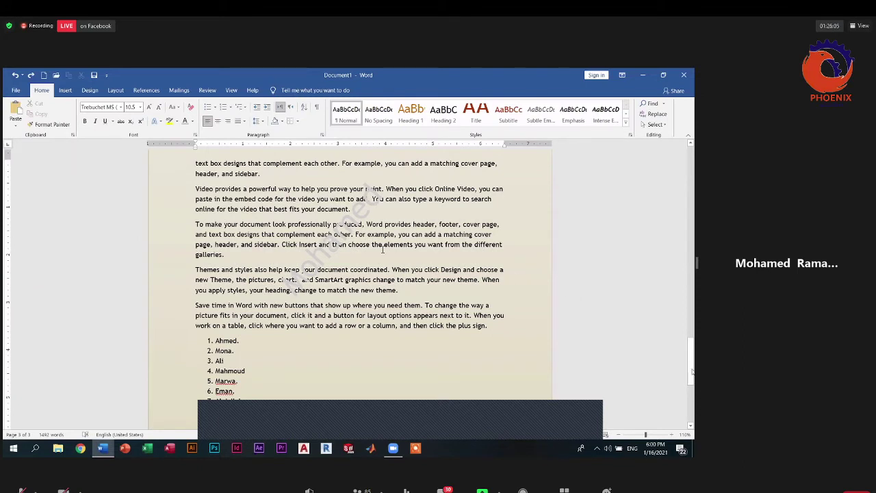
Scroll through the teal, orange and beige pages to check the watermarks, ending on the orange page.
{"action": "left_click_drag", "start_coordinate": [691, 409], "coordinate": [692, 418]}
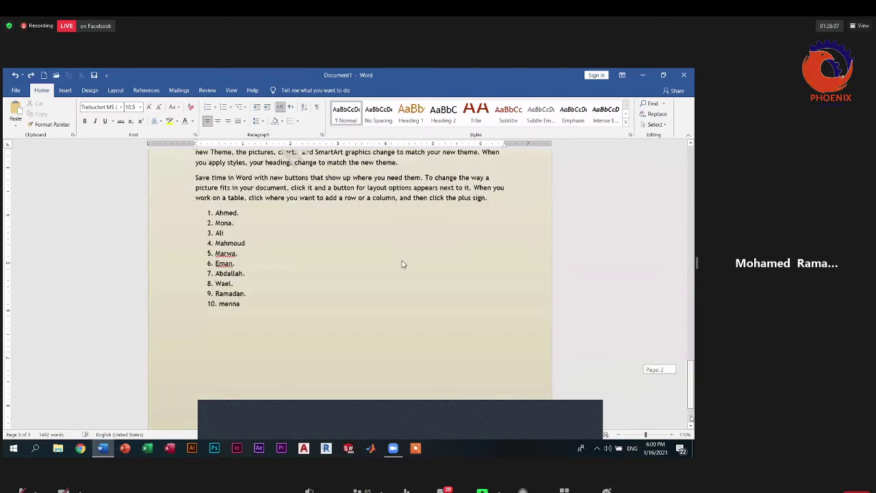
{"action": "left_click_drag", "start_coordinate": [691, 379], "coordinate": [690, 297]}
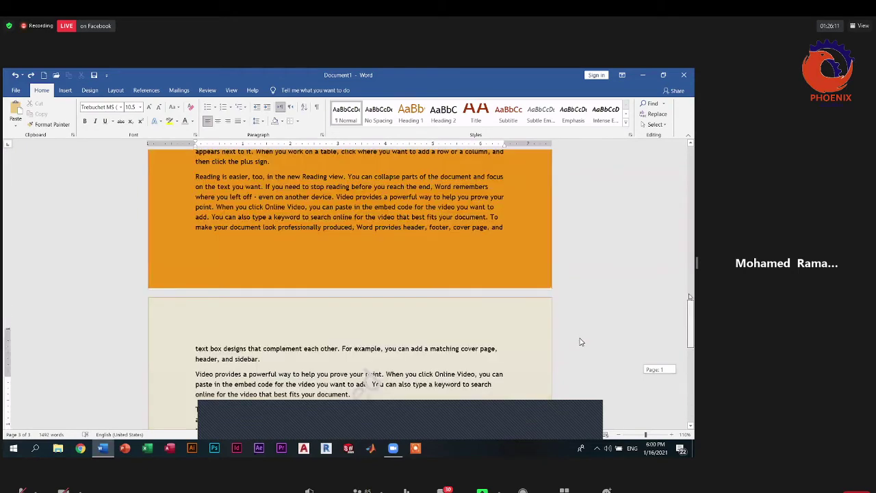
{"action": "scroll", "coordinate": [688, 182], "scroll_direction": "up", "scroll_amount": 4}
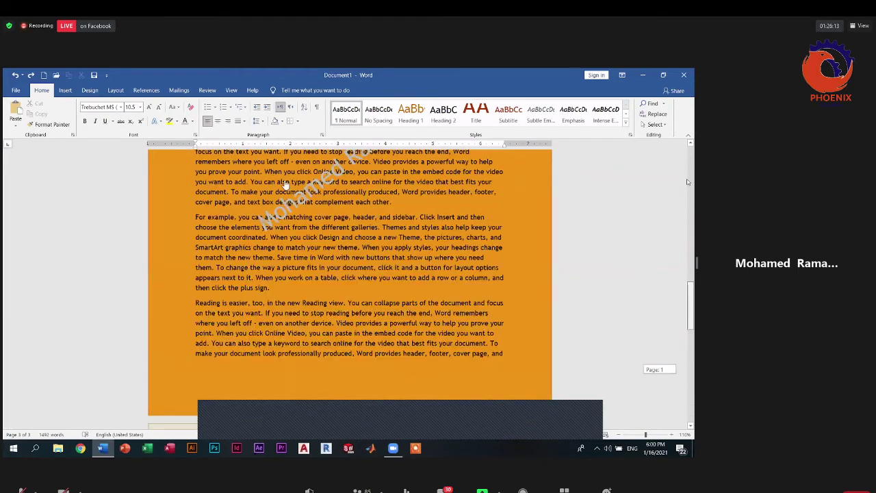
{"action": "scroll", "coordinate": [578, 359], "scroll_direction": "up", "scroll_amount": 15}
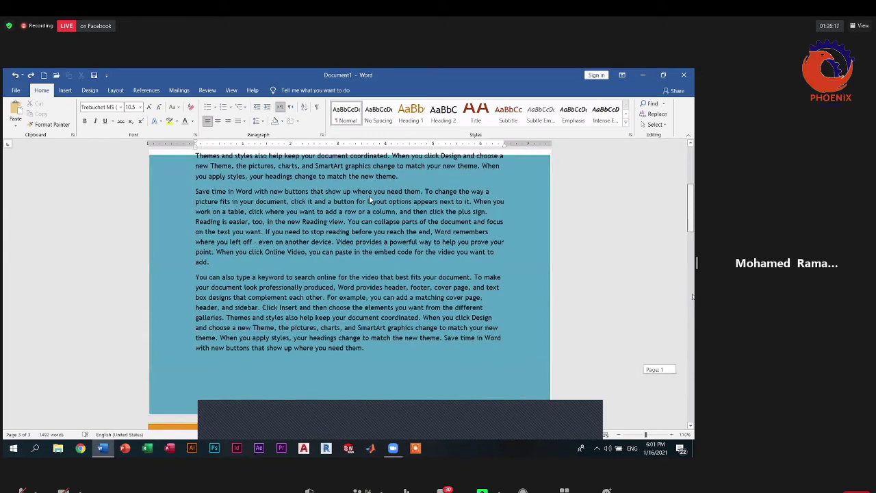
{"action": "scroll", "coordinate": [369, 195], "scroll_direction": "down", "scroll_amount": 2}
{"action": "scroll", "coordinate": [504, 247], "scroll_direction": "down", "scroll_amount": 4}
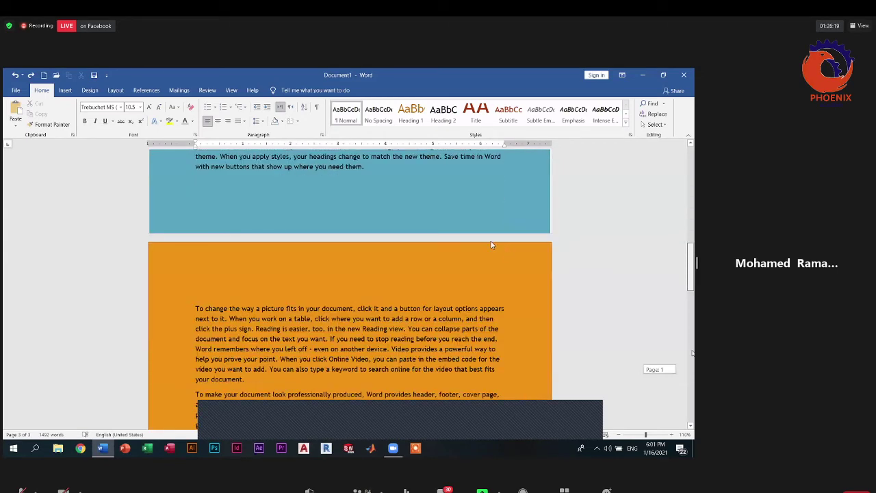
{"action": "scroll", "coordinate": [304, 311], "scroll_direction": "down", "scroll_amount": 5}
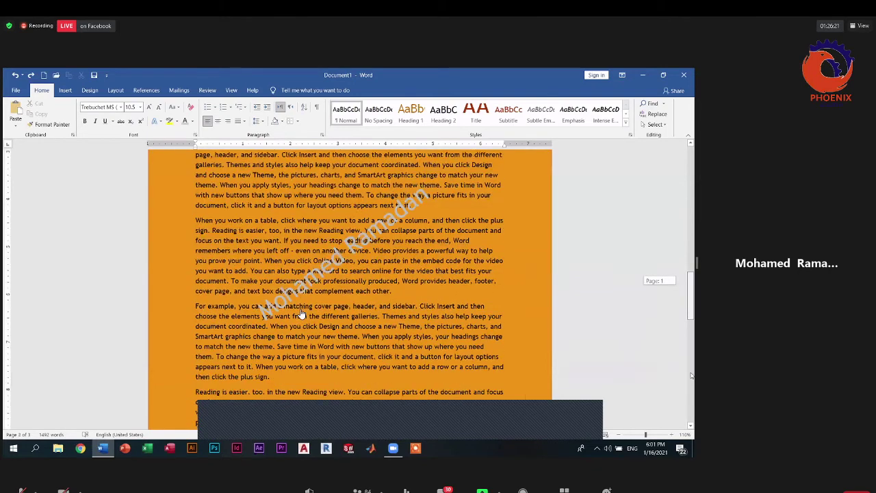
{"action": "scroll", "coordinate": [315, 206], "scroll_direction": "down", "scroll_amount": 10}
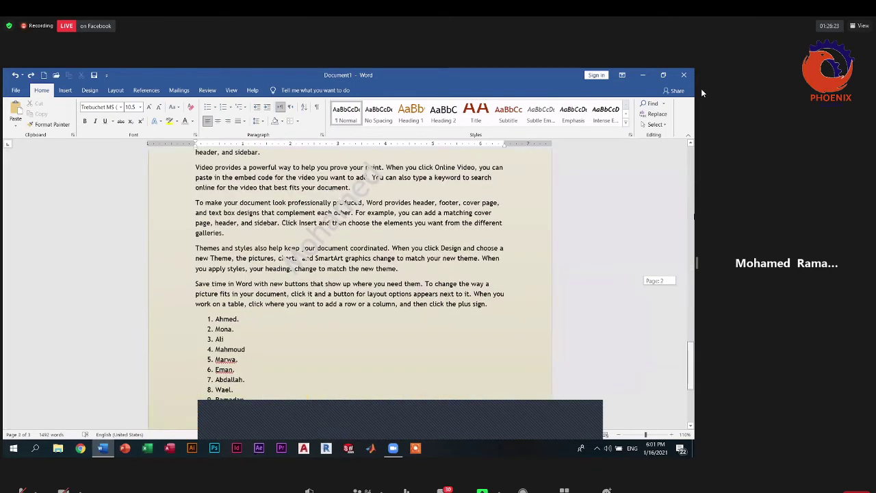
{"action": "scroll", "coordinate": [280, 317], "scroll_direction": "up", "scroll_amount": 6}
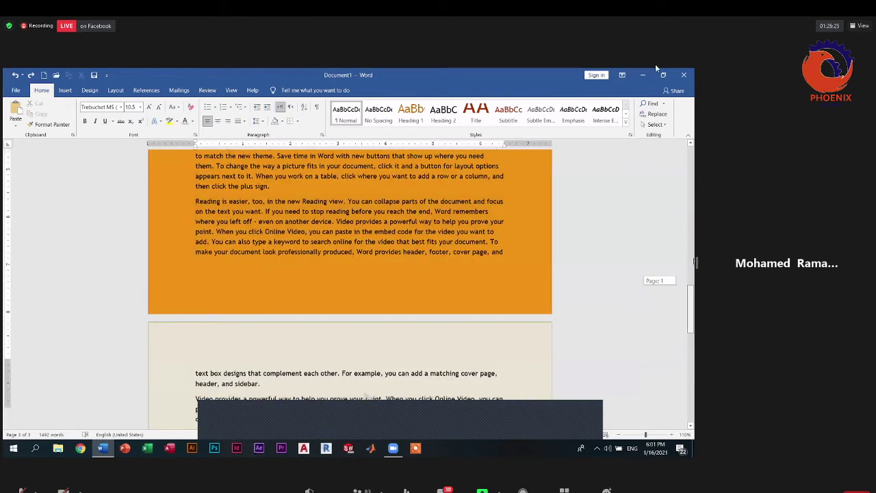
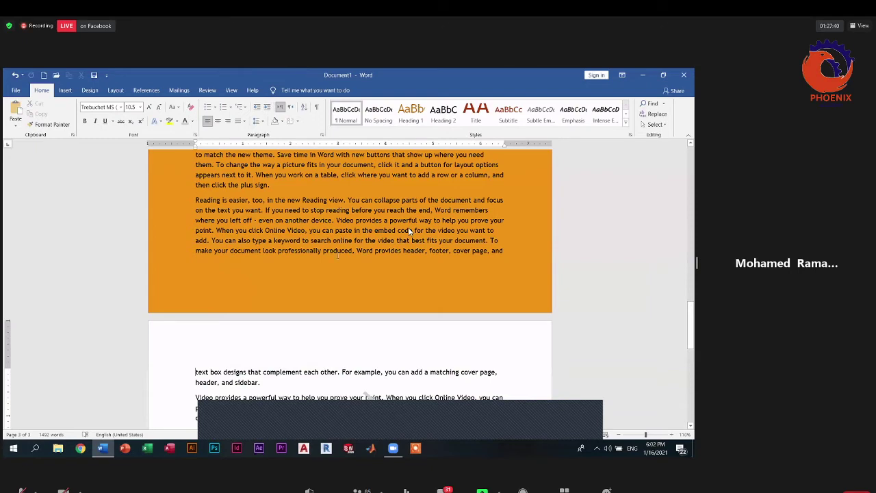
Draw an orange rectangle beside the numbered list of names.
{"action": "scroll", "coordinate": [366, 396], "scroll_direction": "down", "scroll_amount": 10}
{"action": "left_click", "coordinate": [65, 90]}
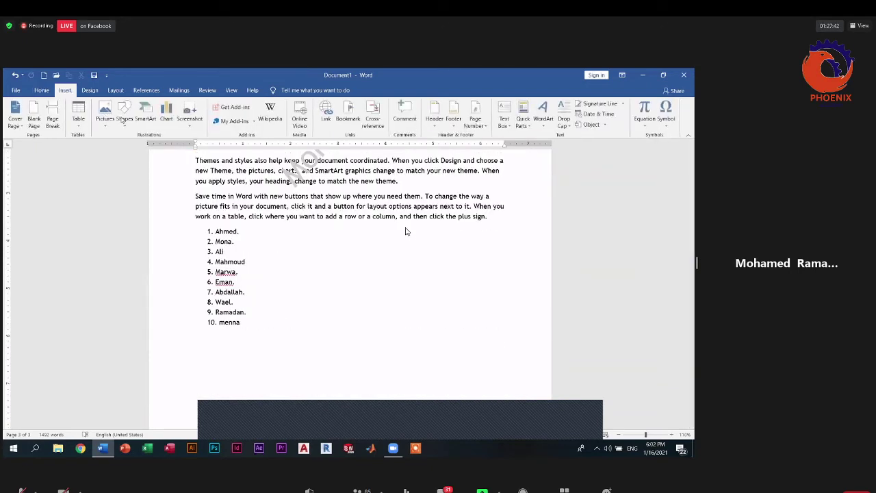
{"action": "left_click", "coordinate": [125, 114]}
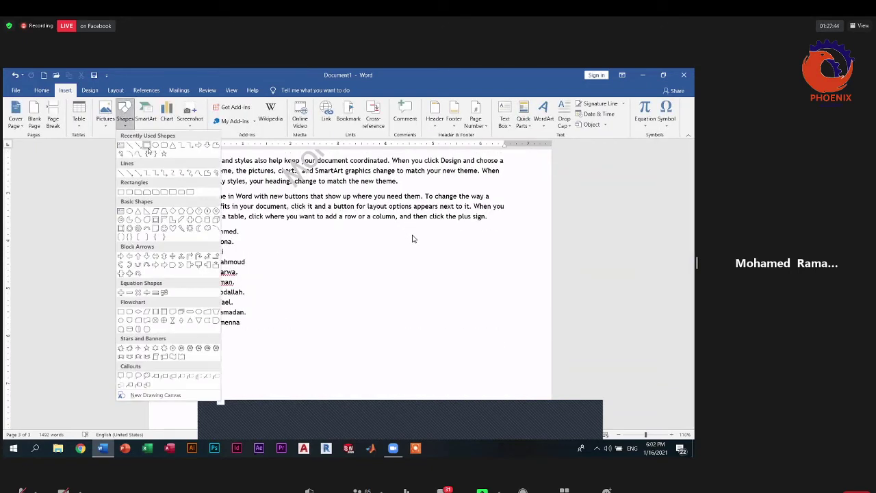
{"action": "left_click_drag", "start_coordinate": [285, 260], "coordinate": [366, 300]}
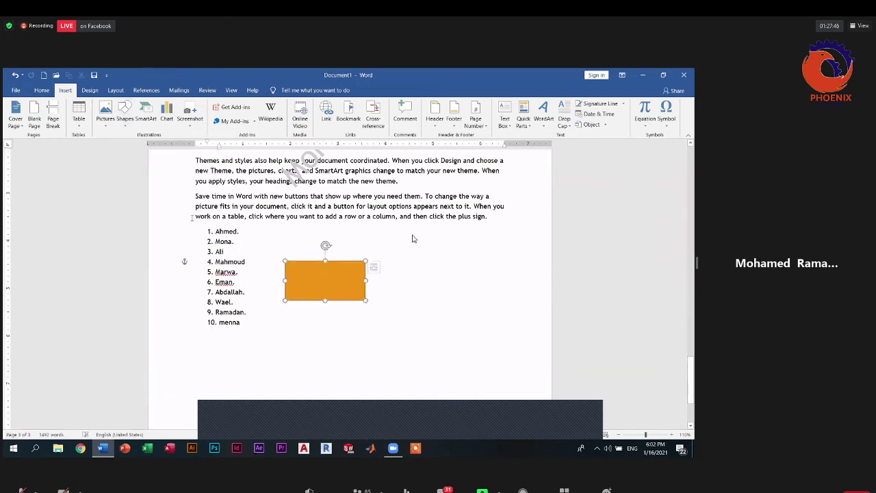
Draw an orange circle overlapping the rectangle's right end.
{"action": "left_click", "coordinate": [60, 92]}
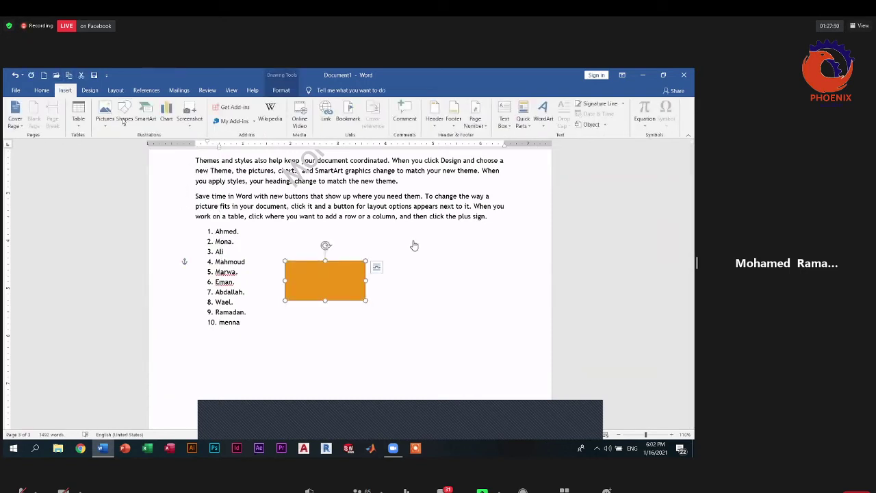
{"action": "left_click", "coordinate": [125, 115]}
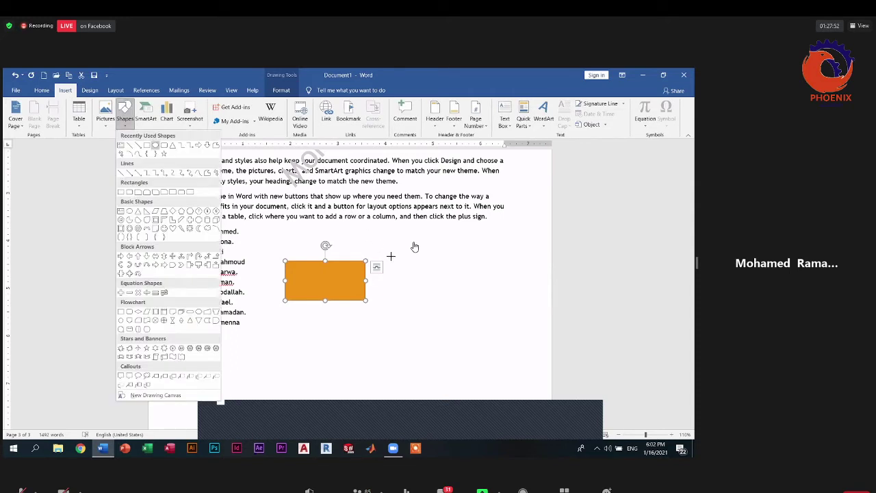
{"action": "left_click_drag", "start_coordinate": [391, 256], "coordinate": [479, 350]}
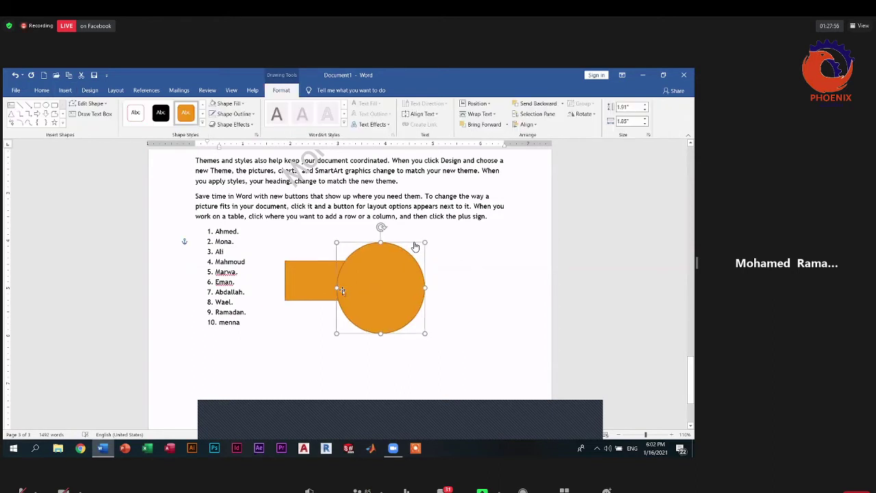
Apply a shape style to the circle's fill and nudge the circle slightly right.
{"action": "left_click", "coordinate": [538, 103]}
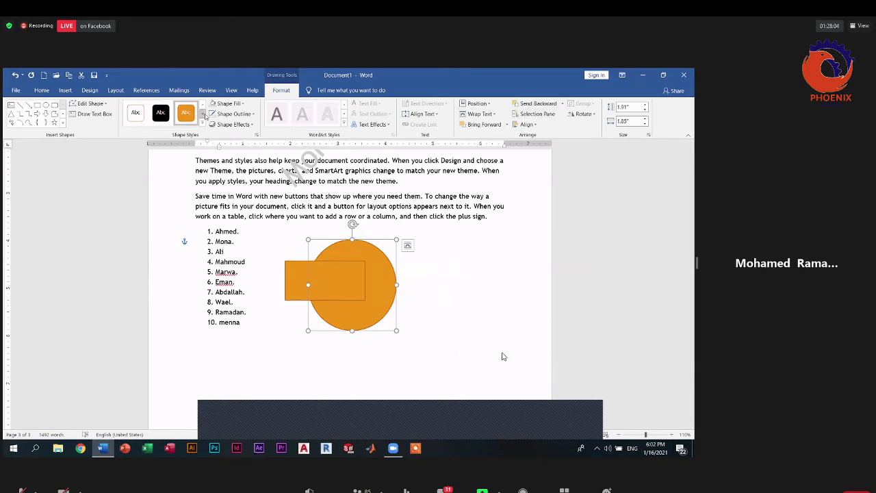
{"action": "left_click", "coordinate": [160, 112]}
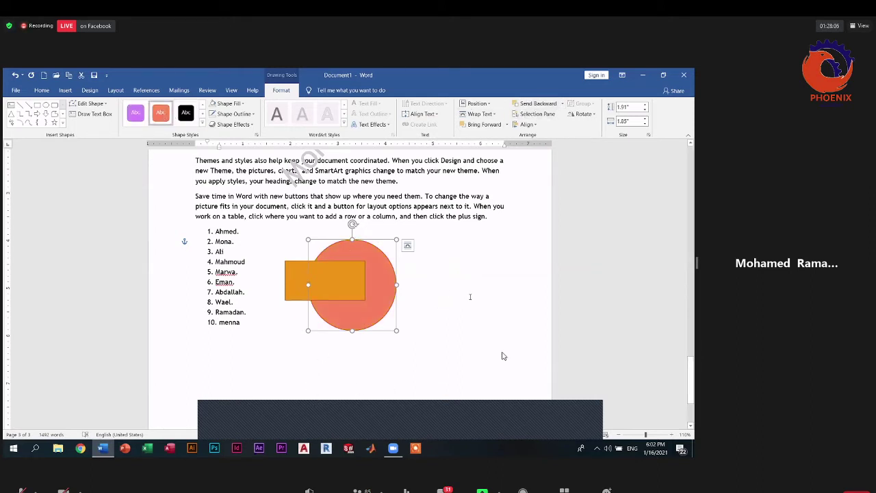
{"action": "left_click", "coordinate": [245, 292]}
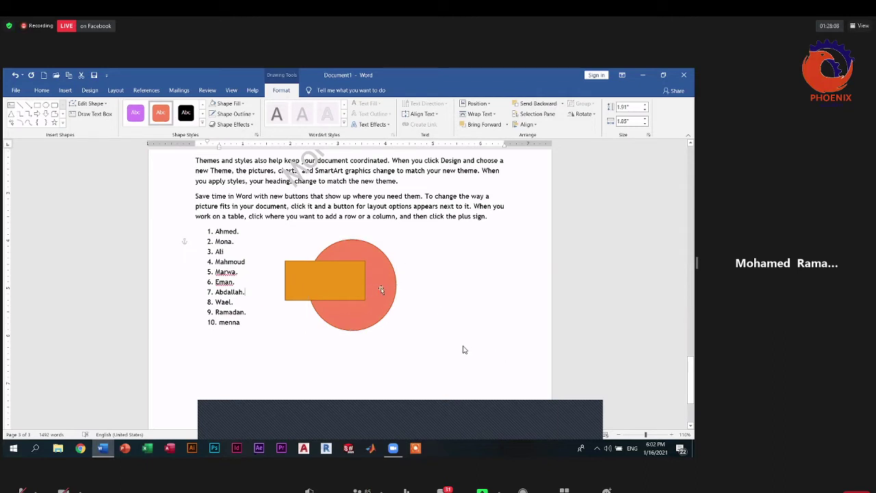
{"action": "left_click", "coordinate": [374, 265]}
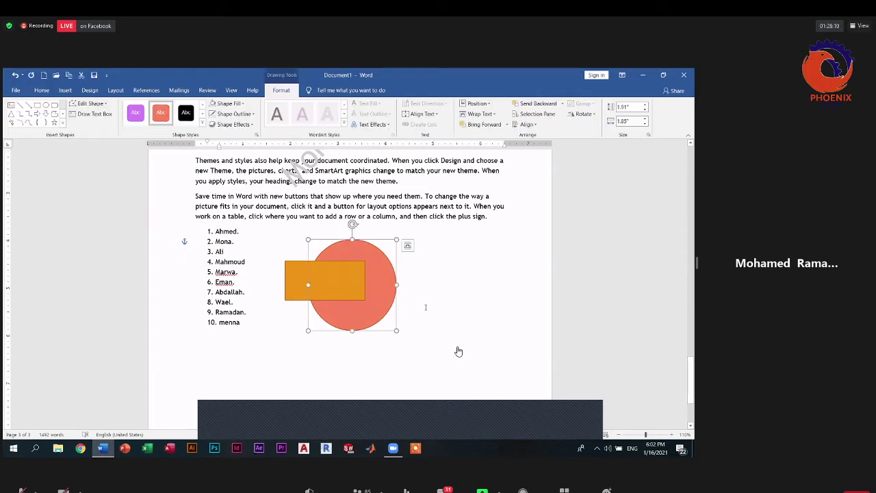
{"action": "left_click", "coordinate": [361, 268]}
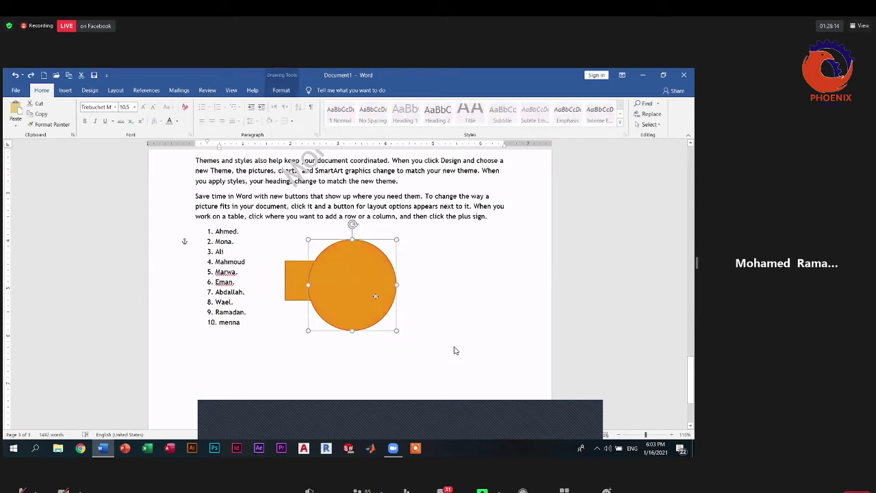
{"action": "mouse_move", "coordinate": [349, 299]}
{"action": "left_mouse_down"}
{"action": "mouse_move", "coordinate": [425, 299]}
{"action": "mouse_move", "coordinate": [417, 290]}
{"action": "mouse_move", "coordinate": [353, 291]}
{"action": "left_mouse_up"}
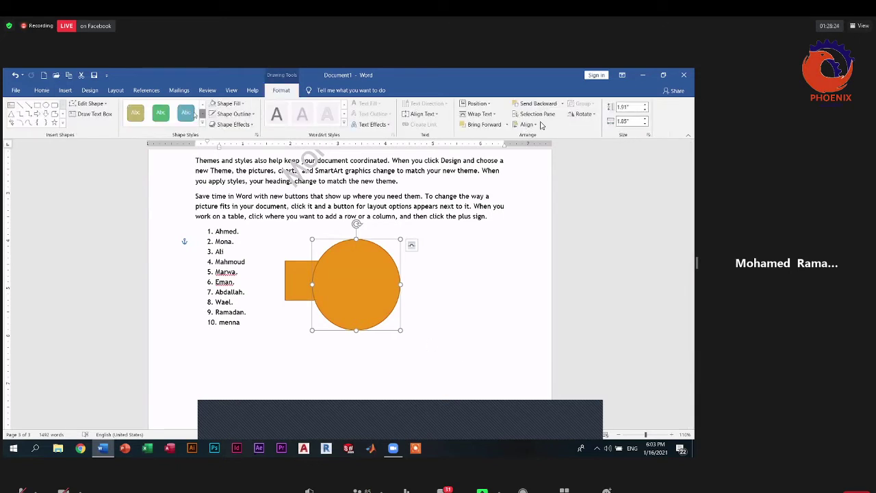
{"action": "left_click", "coordinate": [381, 338]}
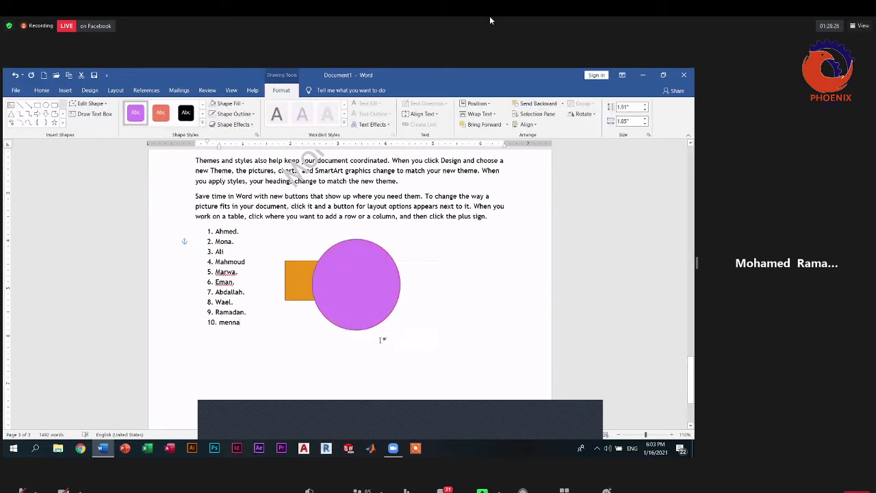
Send the circle to the back, behind the orange rectangle.
{"action": "left_click", "coordinate": [336, 288]}
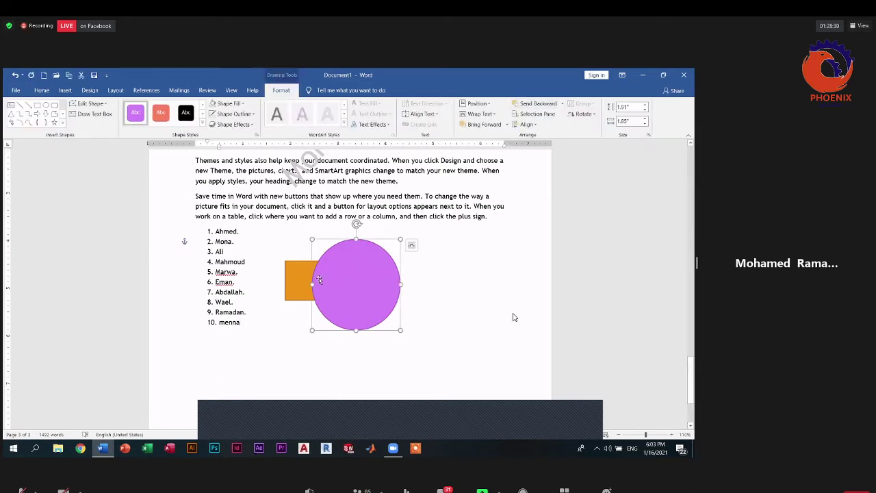
{"action": "left_click", "coordinate": [563, 107]}
{"action": "left_click", "coordinate": [544, 122]}
{"action": "left_click", "coordinate": [452, 288]}
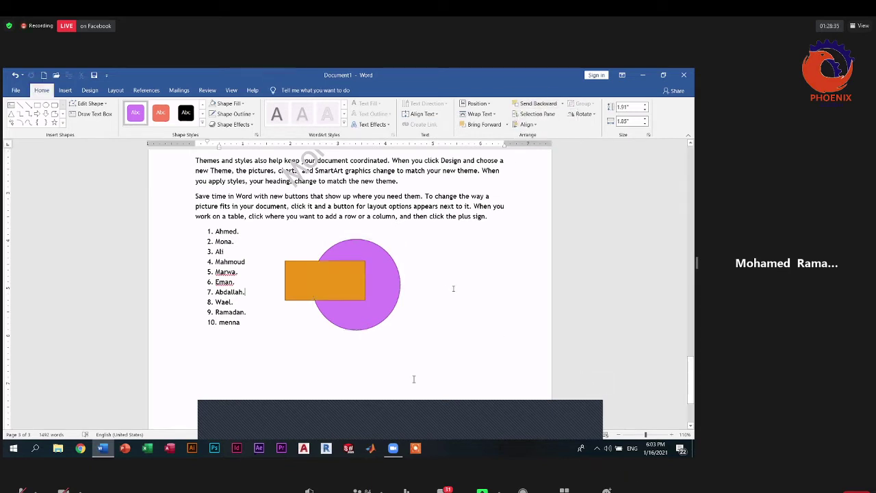
Send the orange rectangle to the back, behind the purple circle.
{"action": "left_click", "coordinate": [346, 280]}
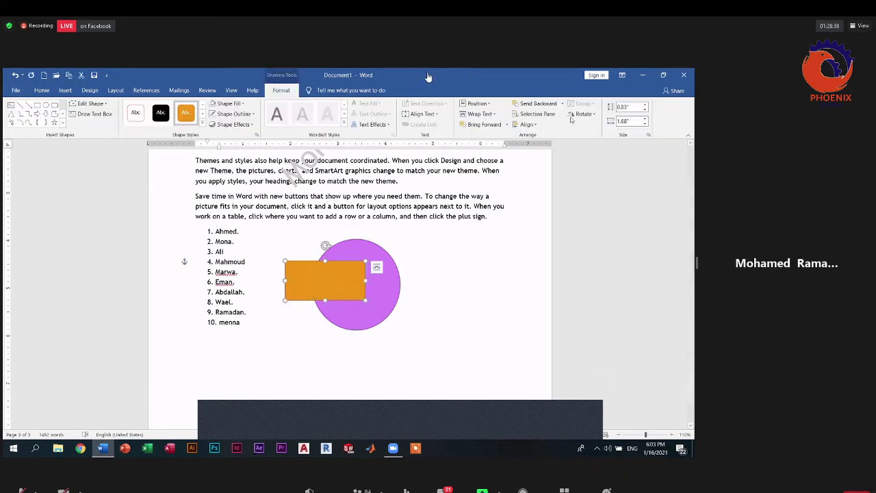
{"action": "left_click", "coordinate": [562, 104]}
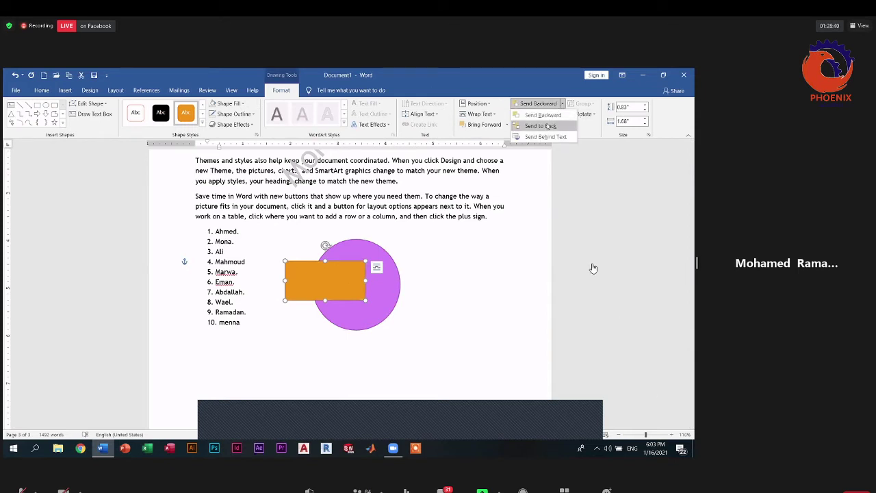
{"action": "left_click", "coordinate": [545, 122]}
{"action": "key", "text": "Escape"}
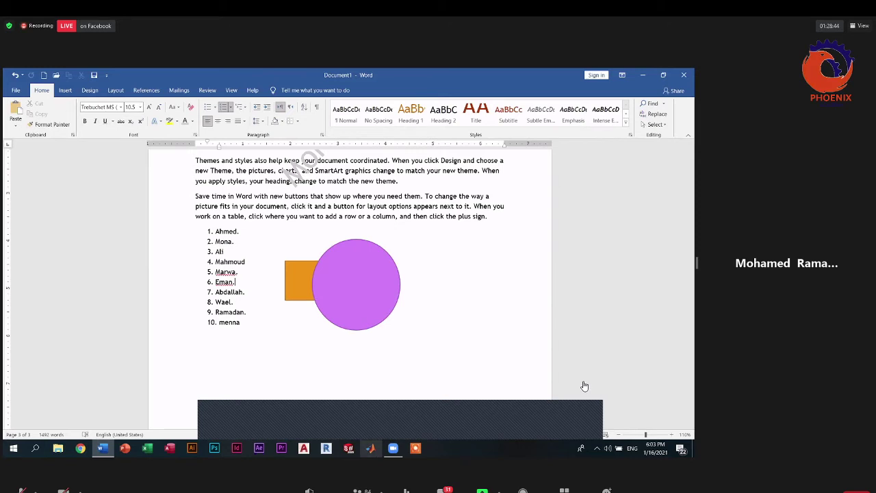
Select both the purple circle and the orange rectangle together.
{"action": "key", "text": "ctrl+a"}
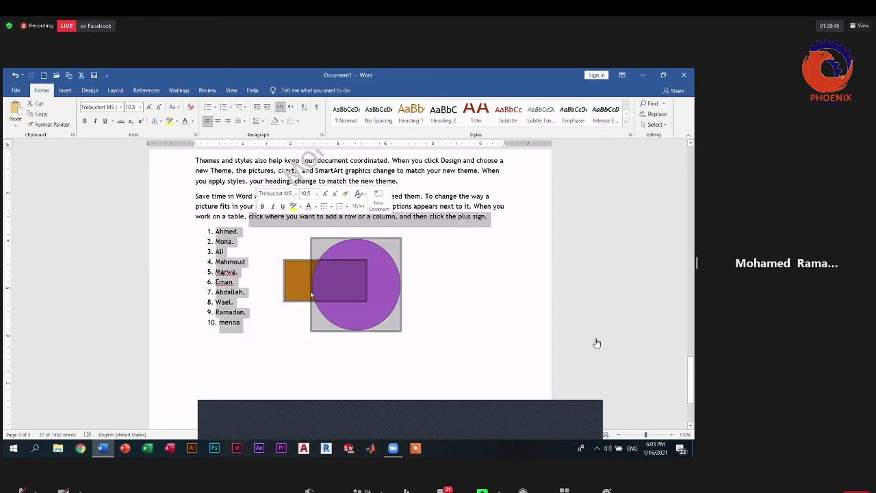
{"action": "left_click", "coordinate": [386, 278]}
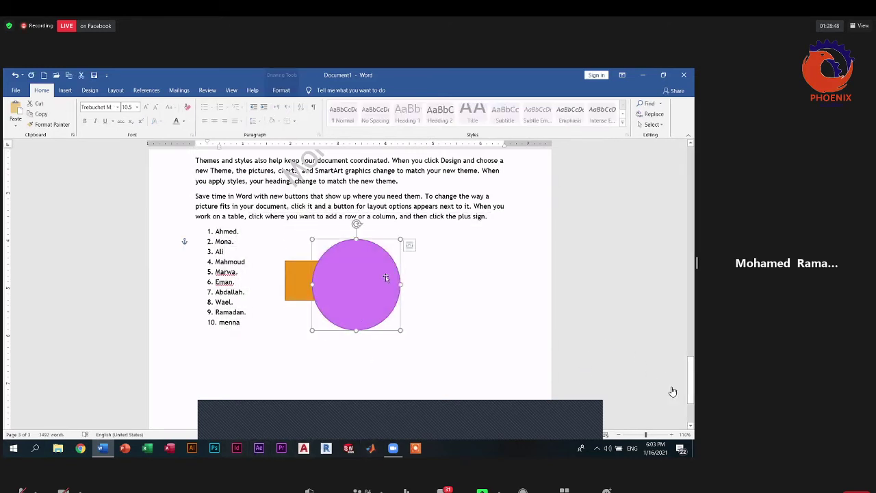
{"action": "left_click", "coordinate": [296, 276], "text": "shift"}
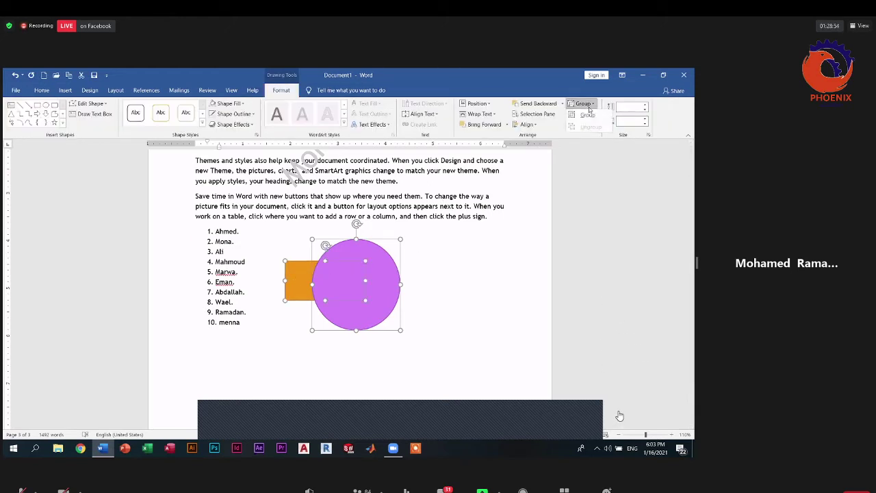
Group the circle and rectangle into one shape and reposition the group.
{"action": "left_click", "coordinate": [583, 103]}
{"action": "left_click", "coordinate": [573, 129]}
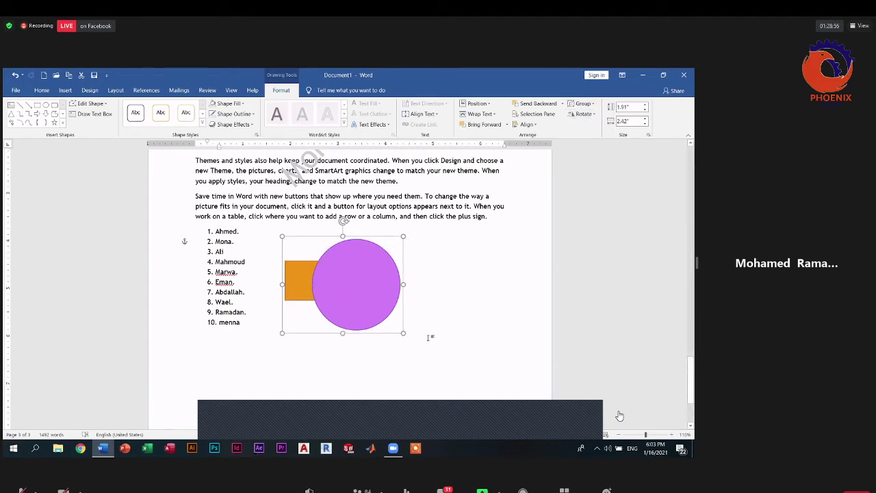
{"action": "key", "text": "Escape"}
{"action": "left_click", "coordinate": [332, 277]}
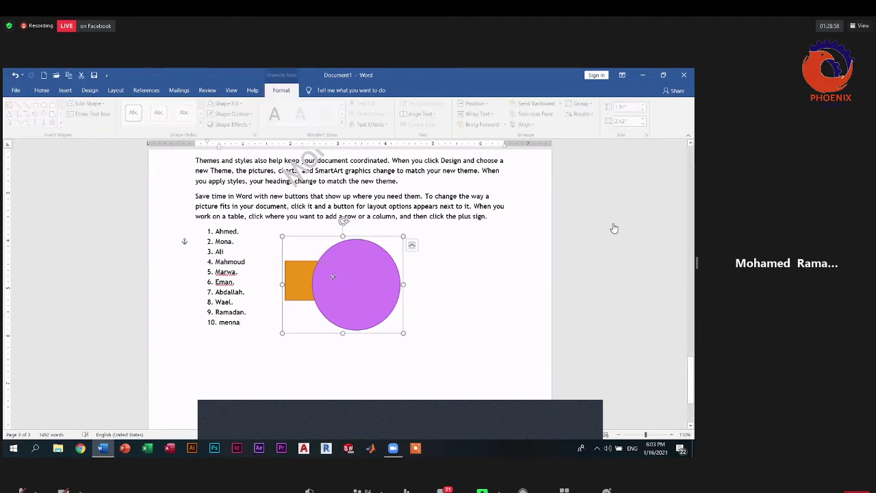
{"action": "mouse_move", "coordinate": [333, 277]}
{"action": "left_mouse_down"}
{"action": "mouse_move", "coordinate": [345, 319]}
{"action": "mouse_move", "coordinate": [290, 260]}
{"action": "mouse_move", "coordinate": [323, 284]}
{"action": "left_mouse_up"}
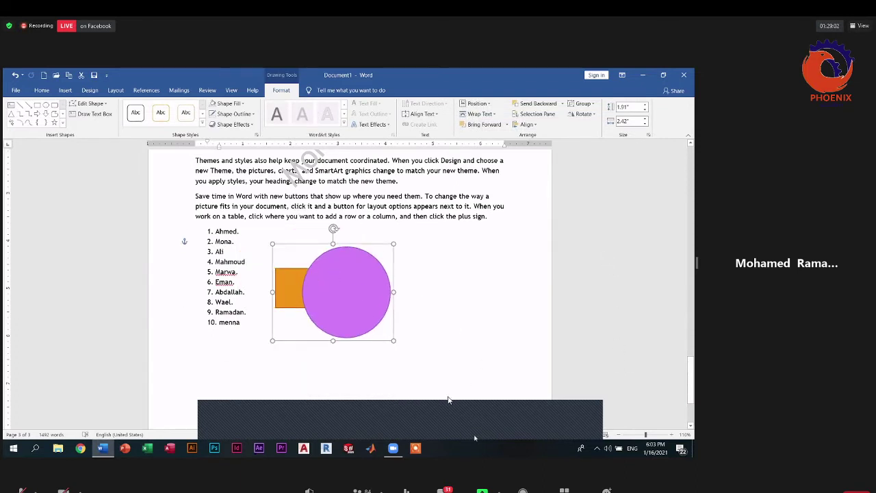
{"action": "key", "text": "Escape"}
Shift the grouped shapes back to the right and place the caret after 'menna'.
{"action": "left_click", "coordinate": [288, 322]}
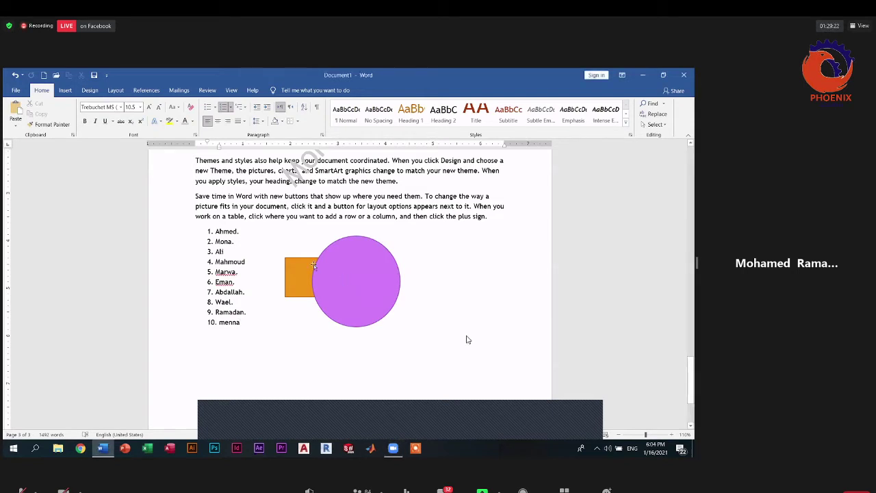
{"action": "left_click", "coordinate": [469, 341], "text": "shift"}
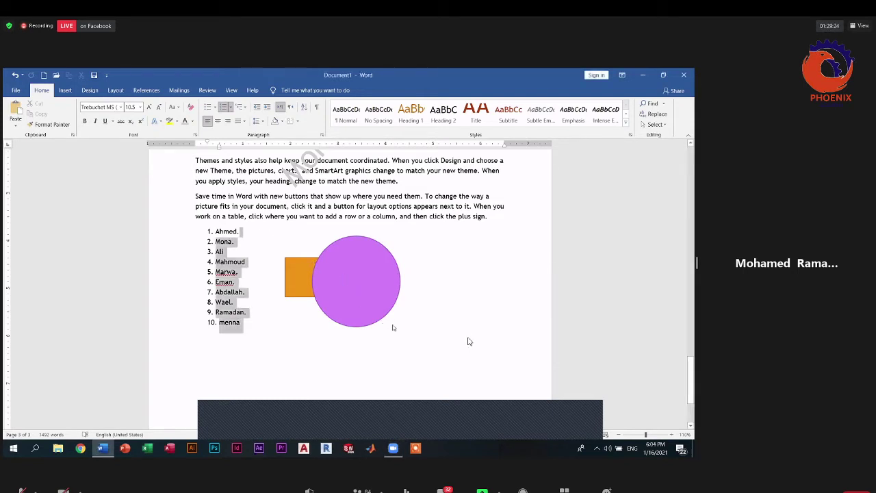
{"action": "left_click", "coordinate": [260, 314]}
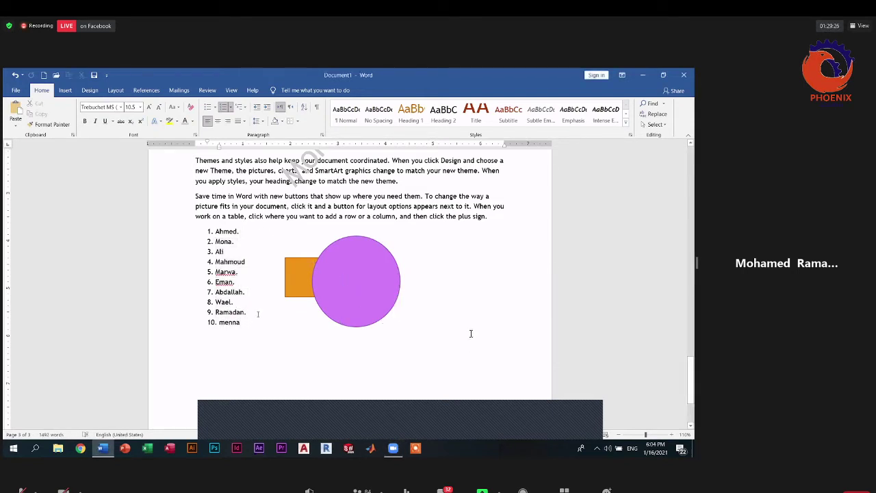
{"action": "key", "text": "ctrl+z"}
{"action": "key", "text": "ctrl+z"}
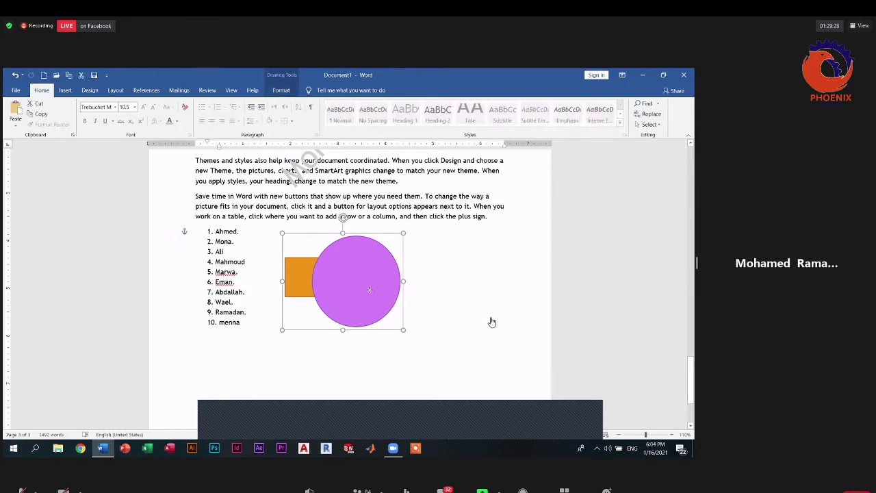
{"action": "key", "text": "ctrl+z"}
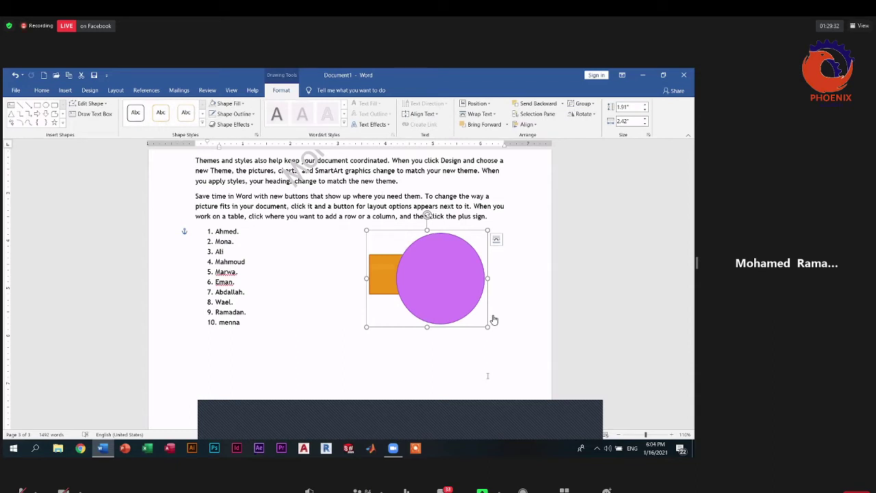
{"action": "left_click", "coordinate": [439, 376]}
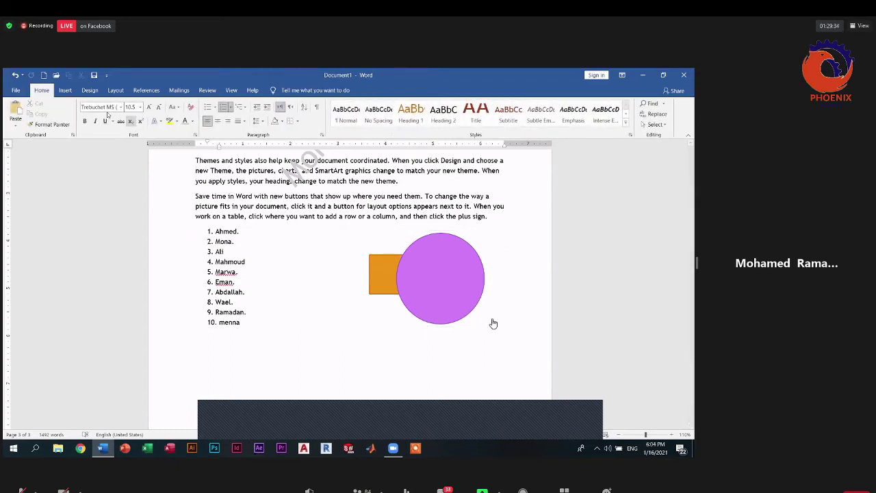
Insert a 4x2 table below the list and merge the first two columns' cells.
{"action": "left_click", "coordinate": [65, 90]}
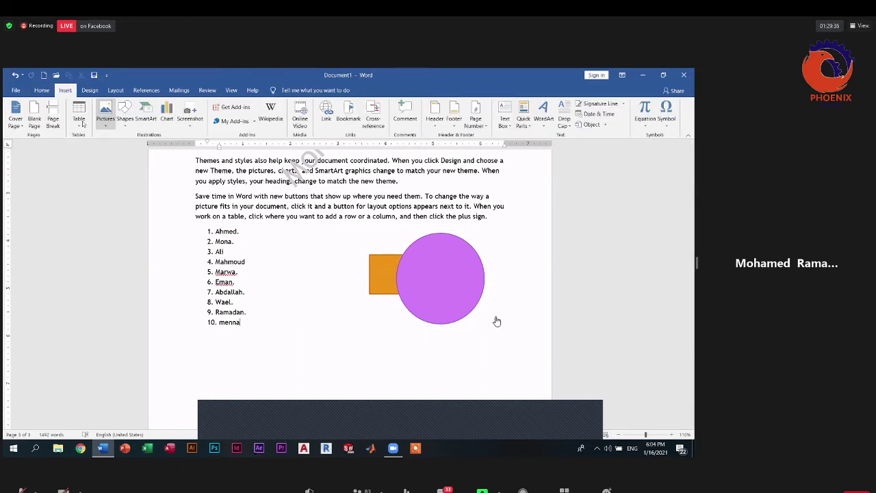
{"action": "left_click", "coordinate": [79, 113]}
{"action": "left_click", "coordinate": [101, 153]}
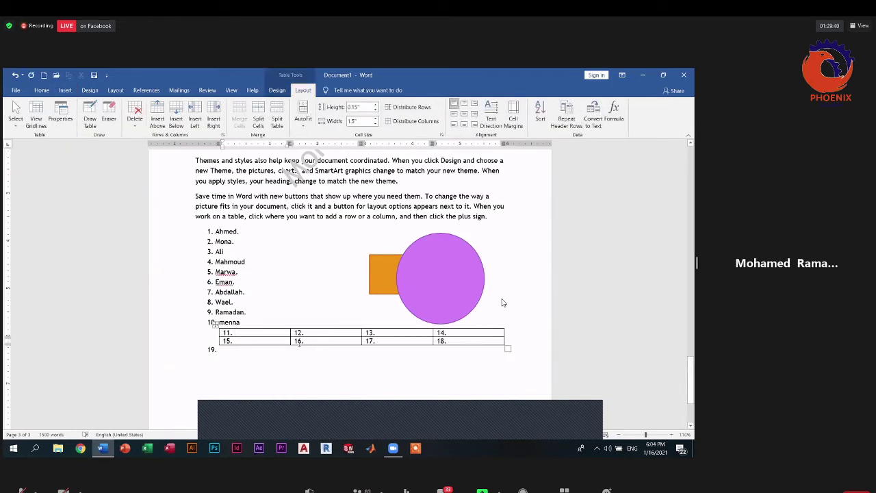
{"action": "mouse_move", "coordinate": [299, 343]}
{"action": "left_mouse_down"}
{"action": "mouse_move", "coordinate": [479, 342]}
{"action": "mouse_move", "coordinate": [273, 340]}
{"action": "left_mouse_up"}
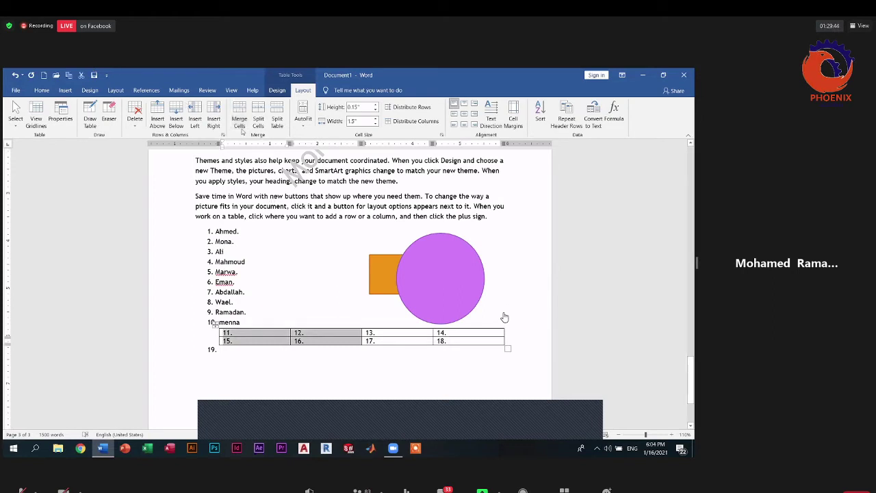
{"action": "left_click", "coordinate": [239, 115]}
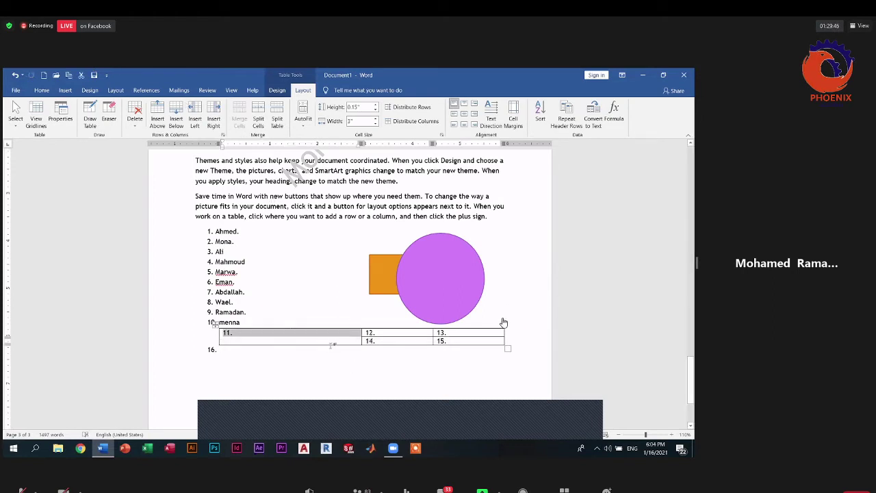
{"action": "left_click", "coordinate": [332, 342]}
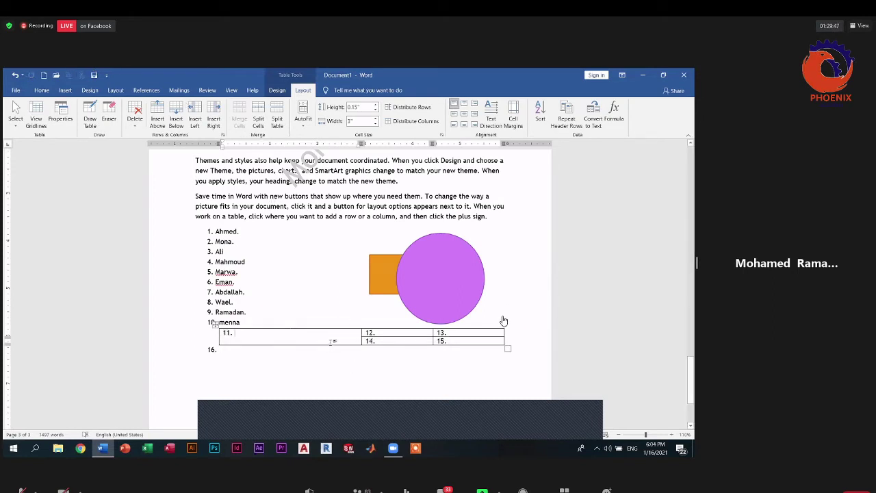
{"action": "left_click", "coordinate": [422, 279]}
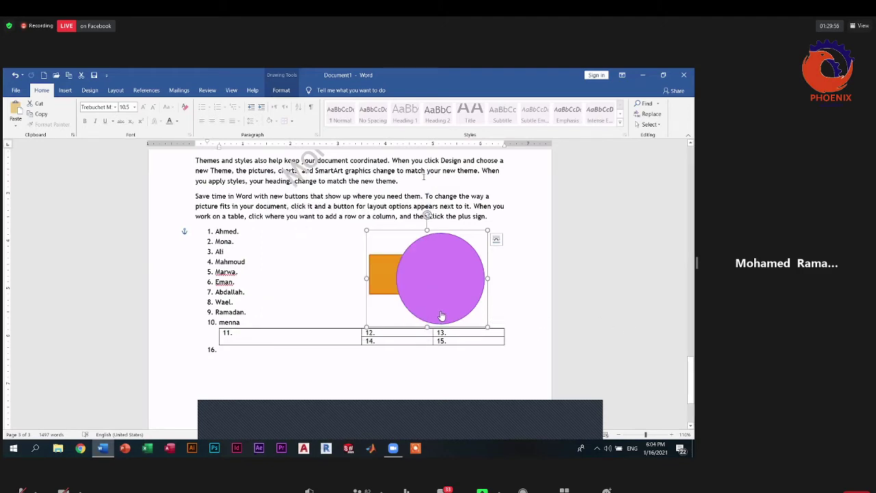
Review the Page Borders dialog and close it without applying a border.
{"action": "left_click", "coordinate": [90, 90]}
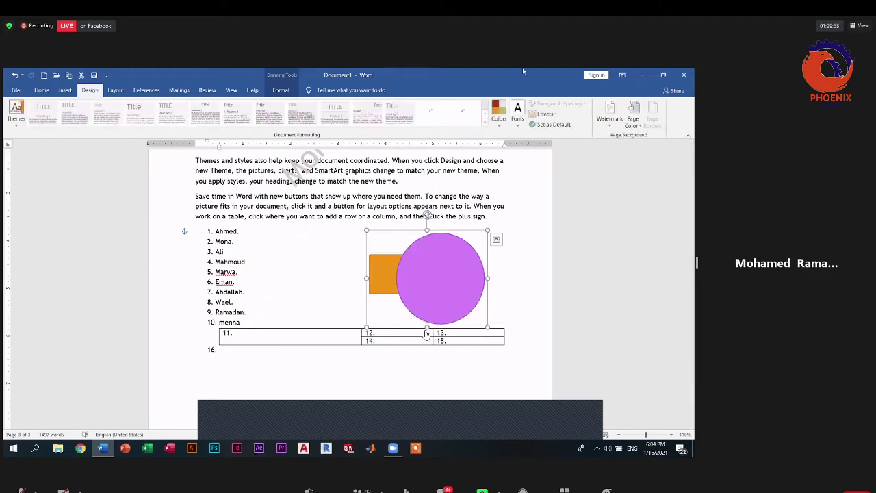
{"action": "left_click", "coordinate": [391, 330]}
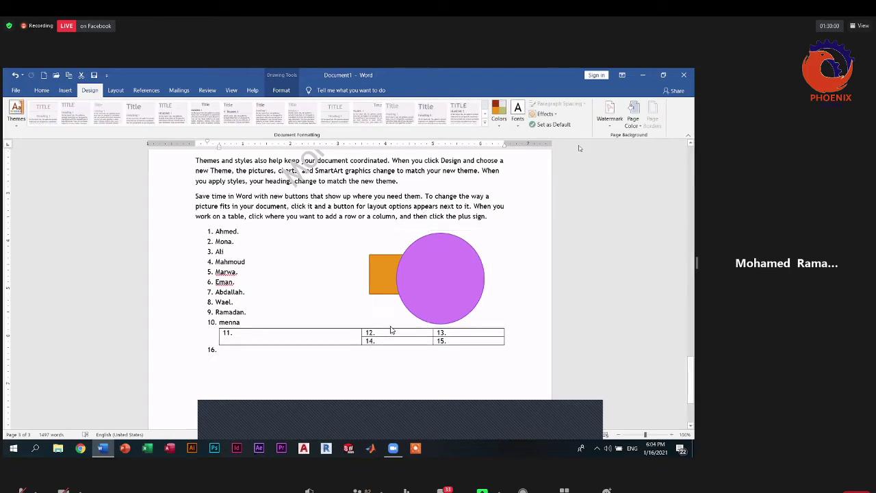
{"action": "scroll", "coordinate": [394, 336], "scroll_direction": "down", "scroll_amount": 1}
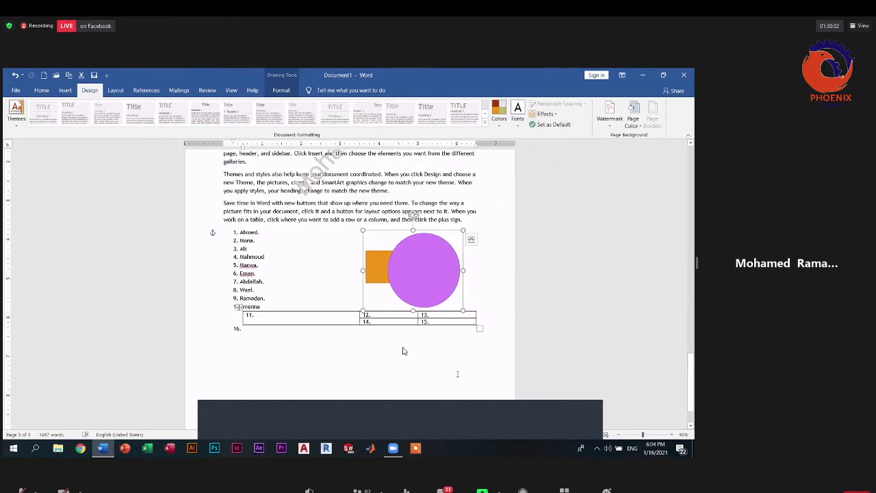
{"action": "left_click", "coordinate": [404, 346]}
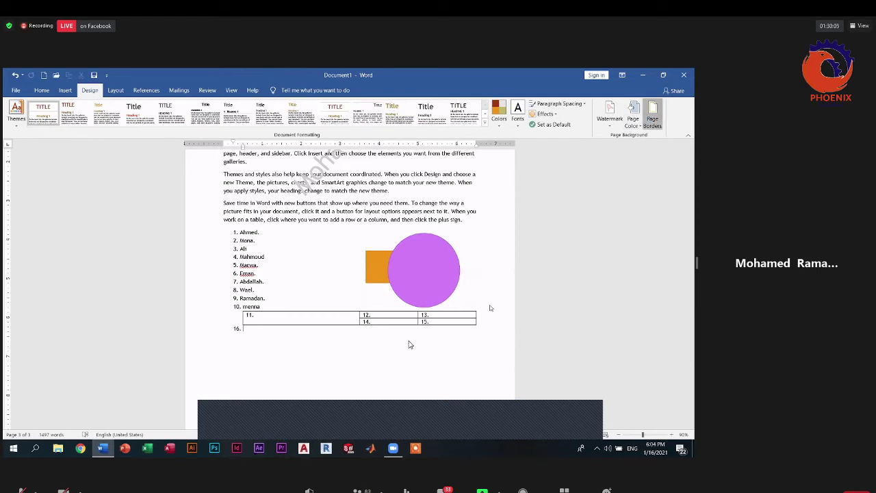
{"action": "left_click", "coordinate": [443, 305]}
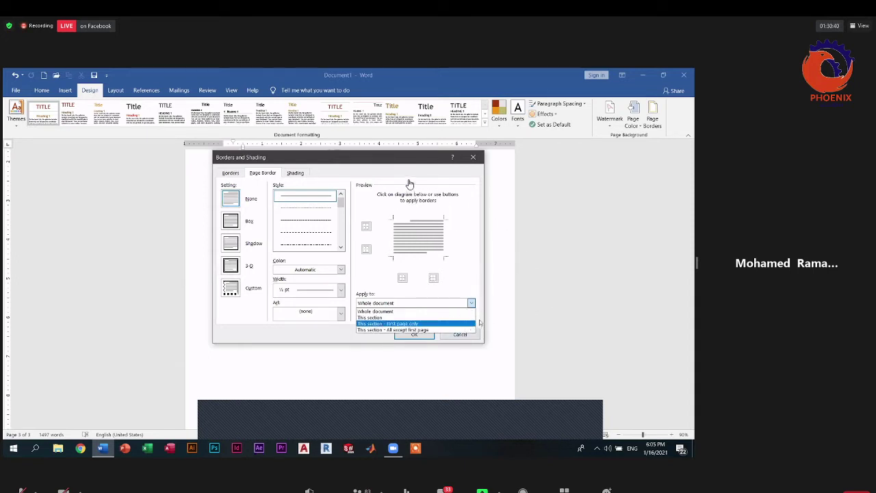
{"action": "left_click", "coordinate": [460, 335]}
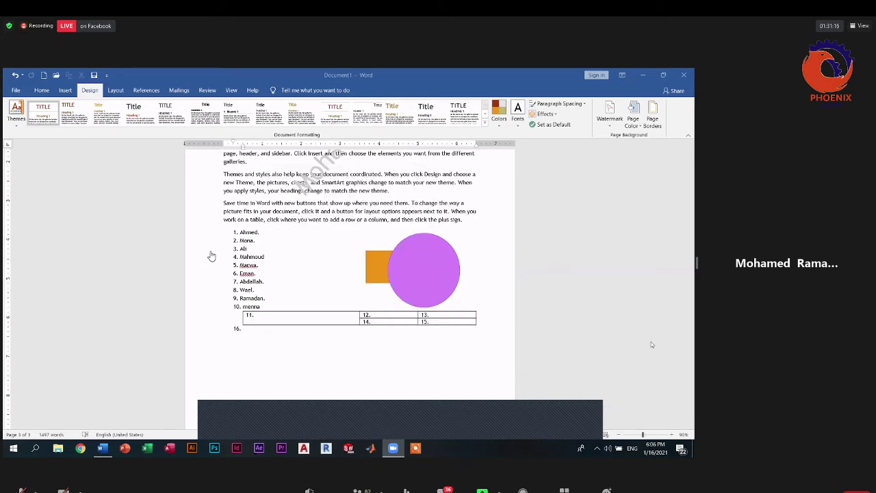
Add blank lines below the table to start a new page after it.
{"action": "scroll", "coordinate": [690, 370], "scroll_direction": "down", "scroll_amount": 2}
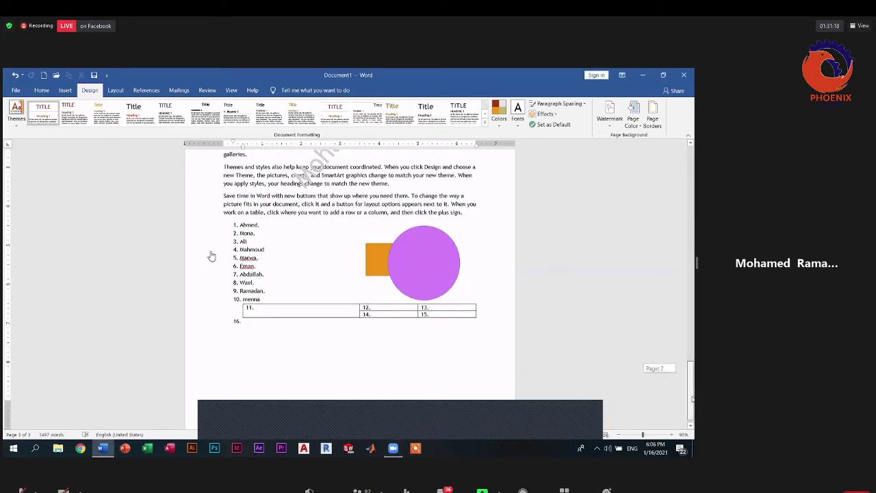
{"action": "double_click", "coordinate": [269, 323]}
{"action": "key", "text": "Return"}
{"action": "key", "text": "Return"}
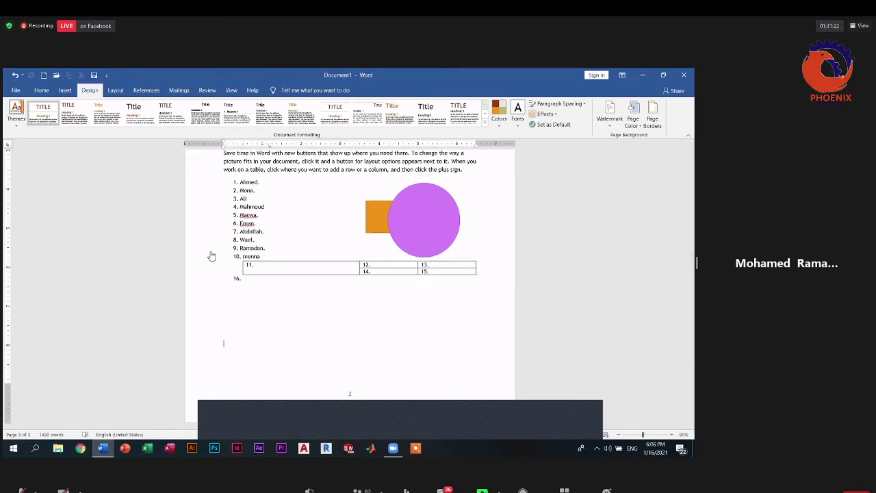
{"action": "key", "text": "Return"}
{"action": "key", "text": "Return"}
{"action": "key", "text": "Return"}
{"action": "key", "text": "Return"}
{"action": "key", "text": "Return"}
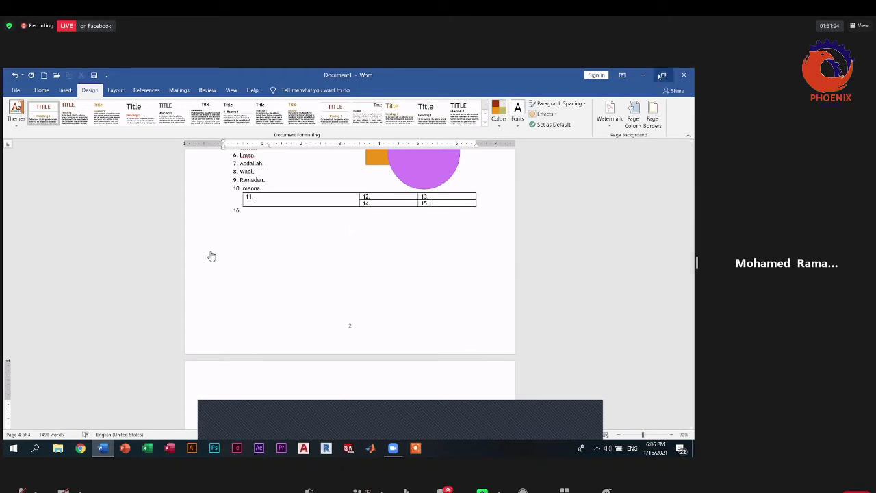
Show the Layout tab's Page Setup and Paragraph indent and spacing options.
{"action": "left_click", "coordinate": [117, 91]}
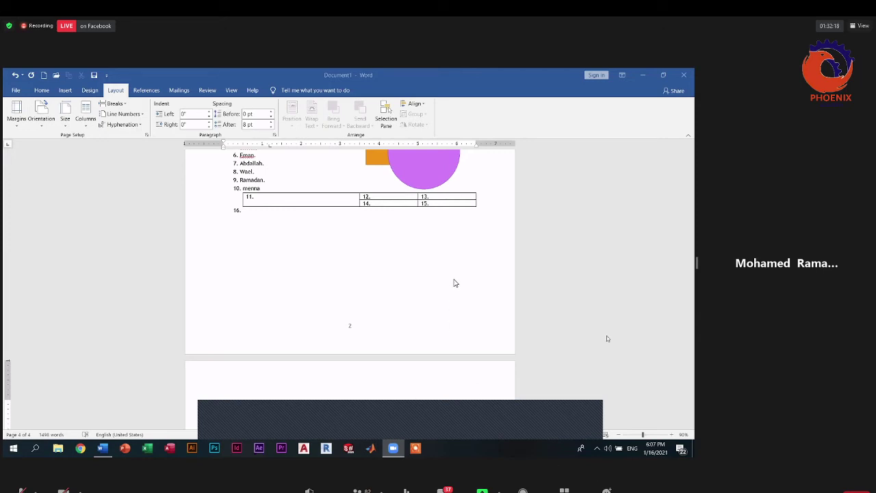
{"action": "scroll", "coordinate": [466, 287], "scroll_direction": "up", "scroll_amount": 4}
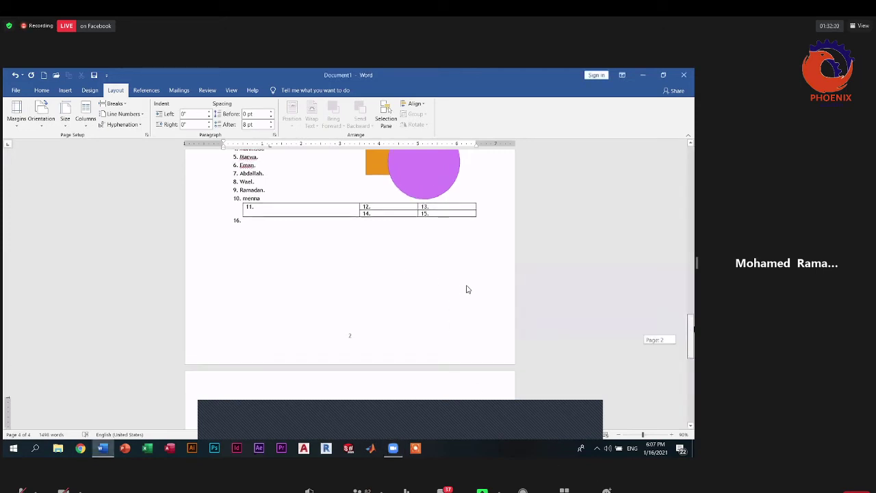
Delete the blue full-page background shape from page 1.
{"action": "left_click", "coordinate": [510, 297]}
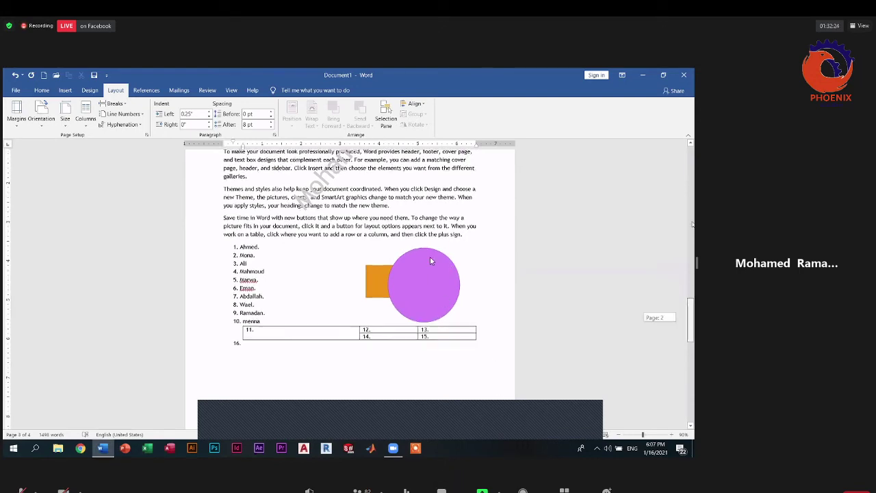
{"action": "scroll", "coordinate": [430, 257], "scroll_direction": "up", "scroll_amount": 3}
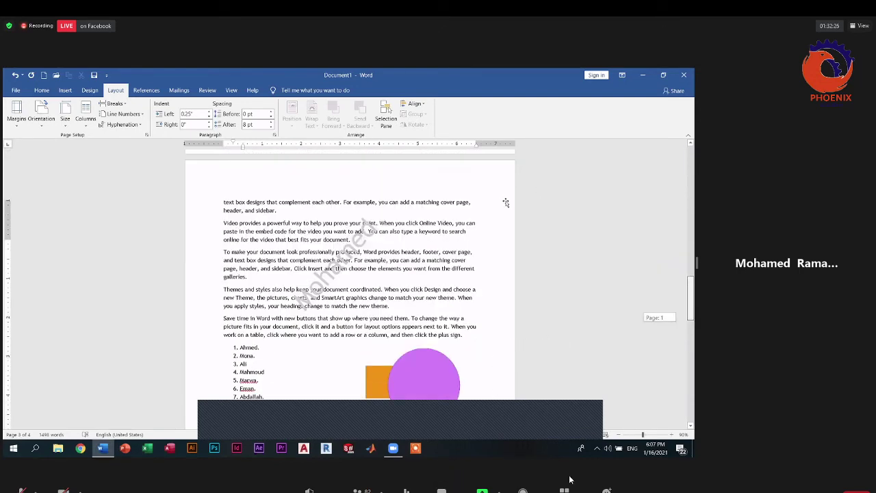
{"action": "scroll", "coordinate": [624, 184], "scroll_direction": "up", "scroll_amount": 5}
{"action": "scroll", "coordinate": [660, 184], "scroll_direction": "up", "scroll_amount": 10}
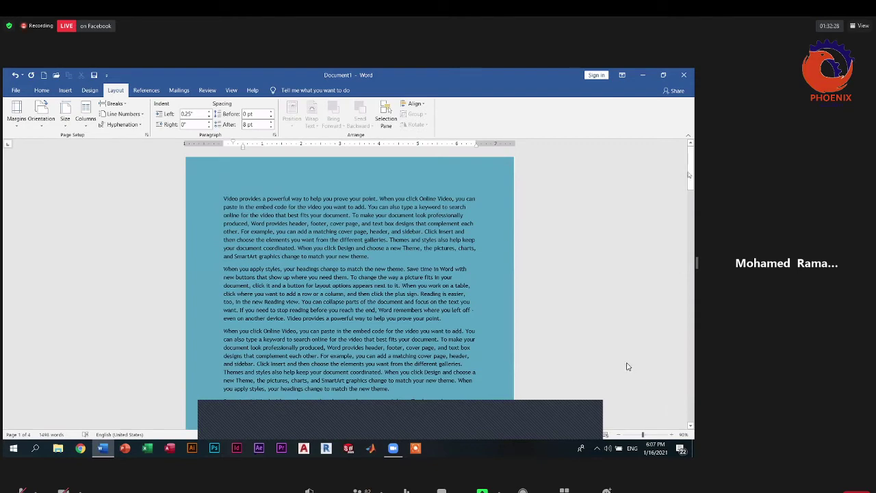
{"action": "scroll", "coordinate": [678, 315], "scroll_direction": "up", "scroll_amount": 3}
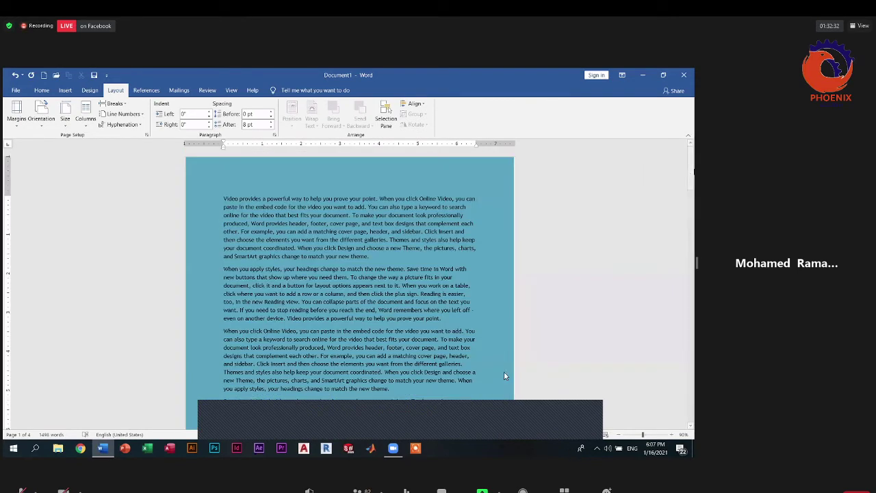
{"action": "scroll", "coordinate": [421, 272], "scroll_direction": "down", "scroll_amount": 3}
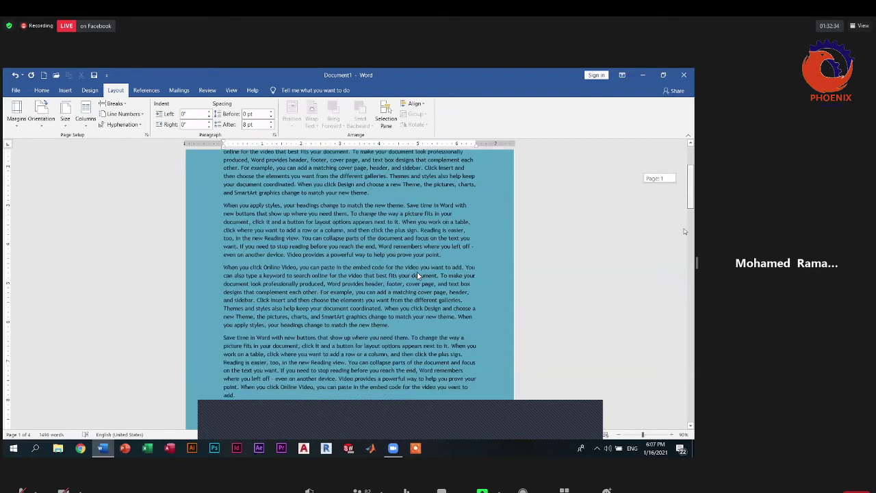
{"action": "scroll", "coordinate": [439, 268], "scroll_direction": "down", "scroll_amount": 3}
{"action": "scroll", "coordinate": [439, 271], "scroll_direction": "down", "scroll_amount": 5}
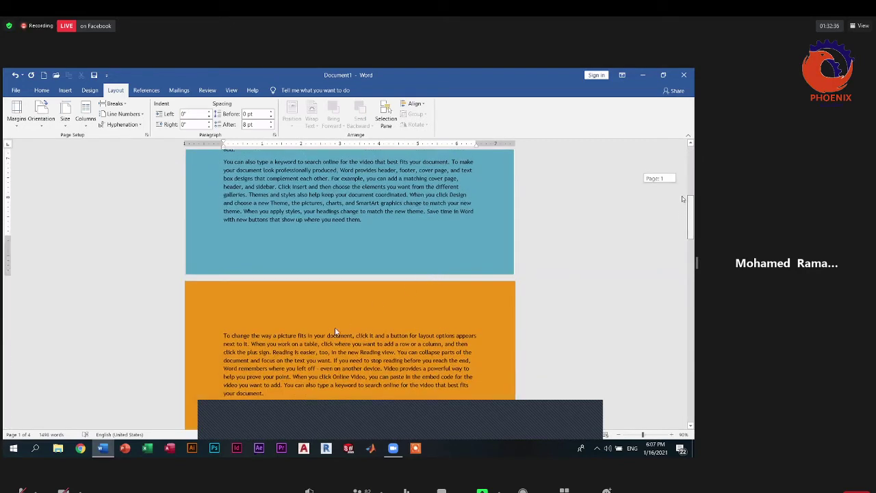
{"action": "scroll", "coordinate": [334, 287], "scroll_direction": "up", "scroll_amount": 4}
{"action": "scroll", "coordinate": [333, 284], "scroll_direction": "up", "scroll_amount": 6}
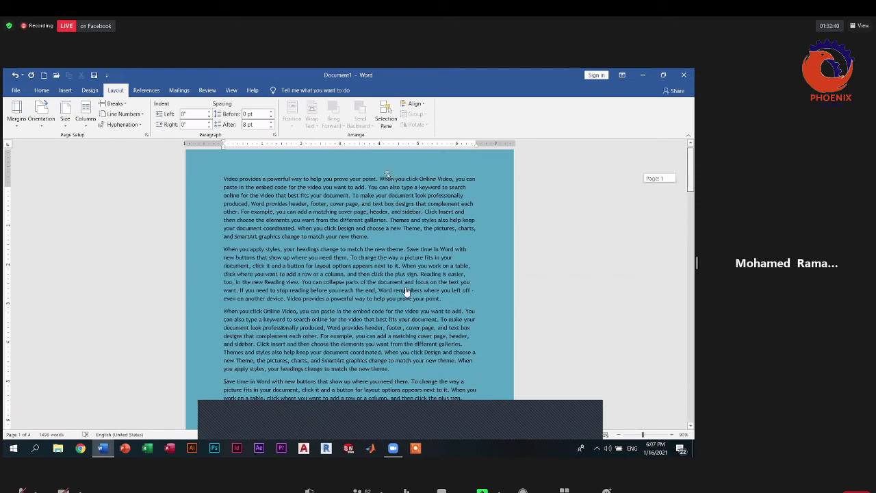
{"action": "scroll", "coordinate": [395, 293], "scroll_direction": "up", "scroll_amount": 1}
{"action": "left_click", "coordinate": [347, 163]}
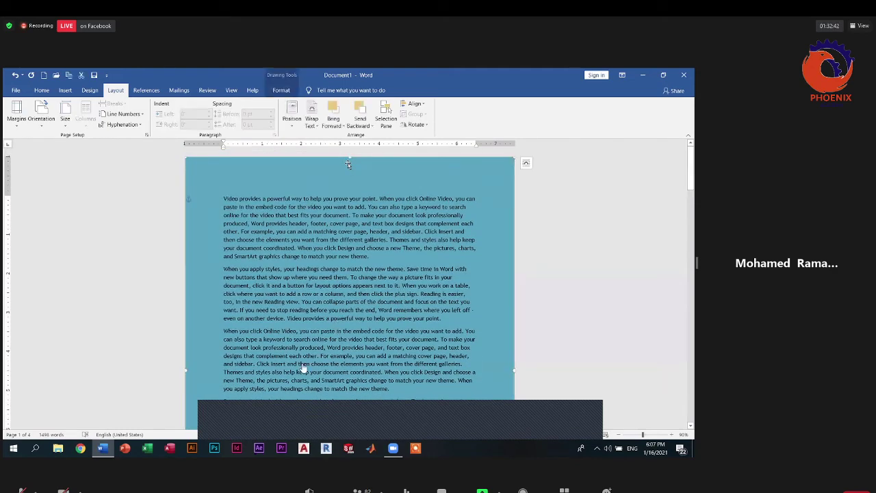
{"action": "key", "text": "Delete"}
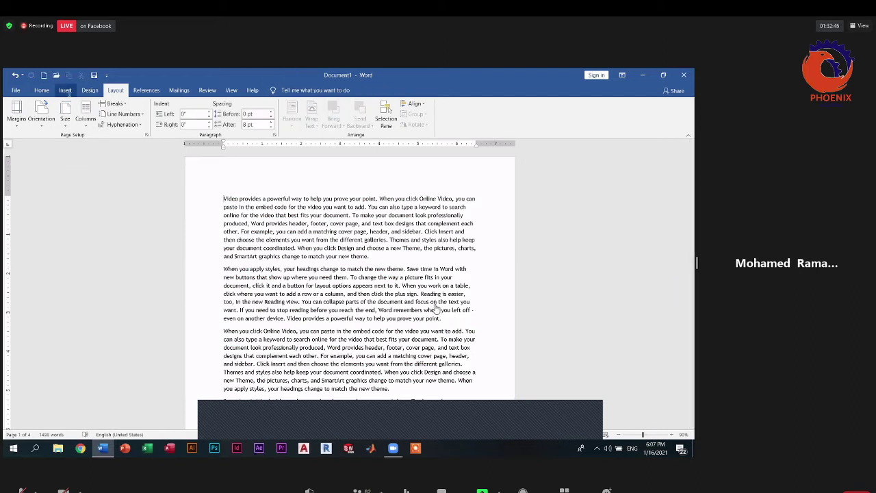
Insert a page break at the insertion point.
{"action": "left_click", "coordinate": [67, 91]}
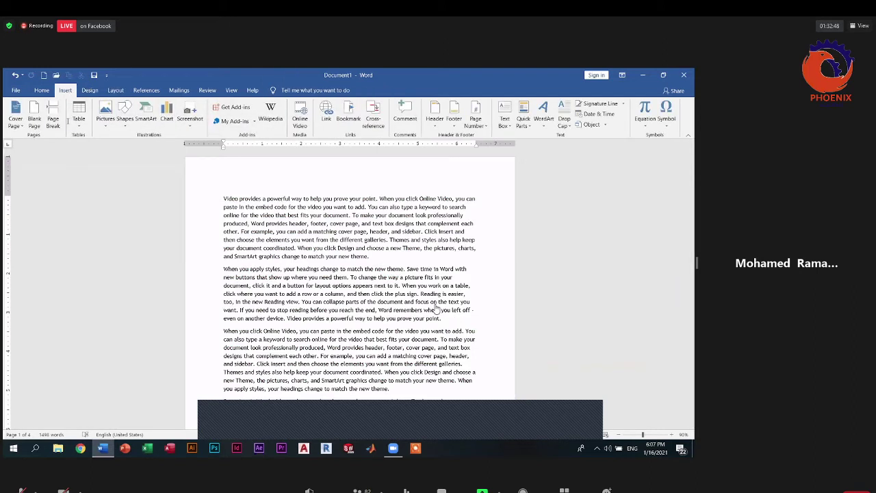
{"action": "left_click", "coordinate": [52, 114]}
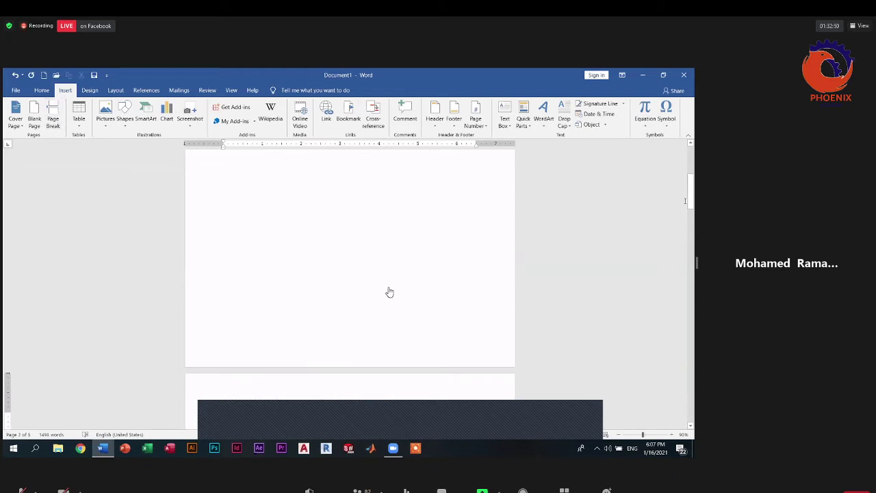
{"action": "mouse_move", "coordinate": [690, 201]}
{"action": "left_mouse_down"}
{"action": "mouse_move", "coordinate": [690, 166]}
{"action": "mouse_move", "coordinate": [689, 189]}
{"action": "left_mouse_up"}
Scroll down to the page with the numbered list, grouped shapes and table.
{"action": "scroll", "coordinate": [363, 313], "scroll_direction": "down", "scroll_amount": 5}
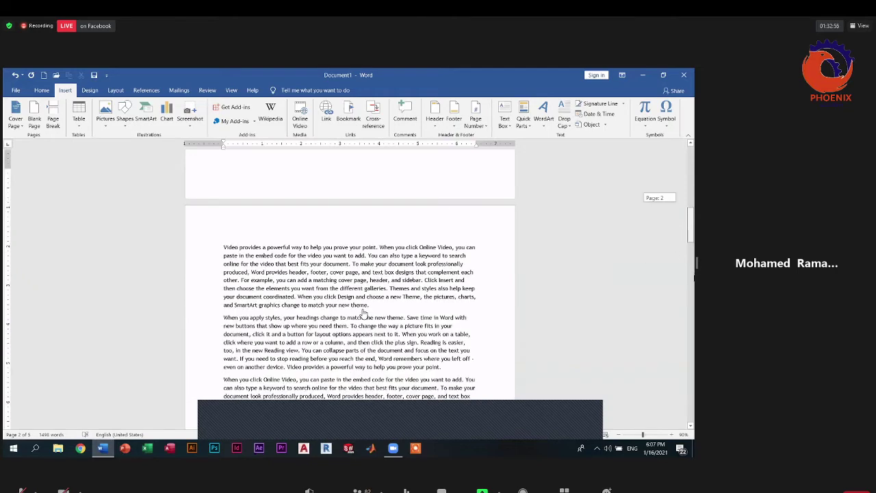
{"action": "scroll", "coordinate": [363, 313], "scroll_direction": "down", "scroll_amount": 2}
{"action": "scroll", "coordinate": [363, 313], "scroll_direction": "down", "scroll_amount": 8}
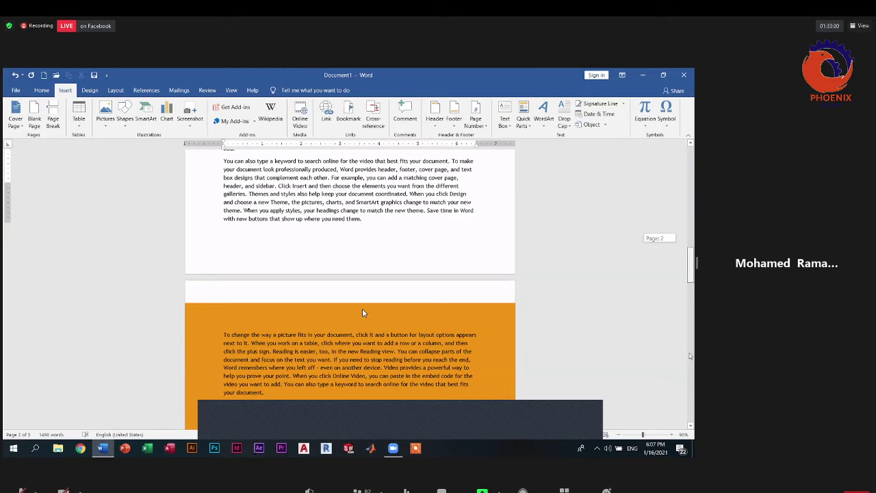
{"action": "scroll", "coordinate": [363, 312], "scroll_direction": "down", "scroll_amount": 6}
{"action": "scroll", "coordinate": [362, 313], "scroll_direction": "down", "scroll_amount": 10}
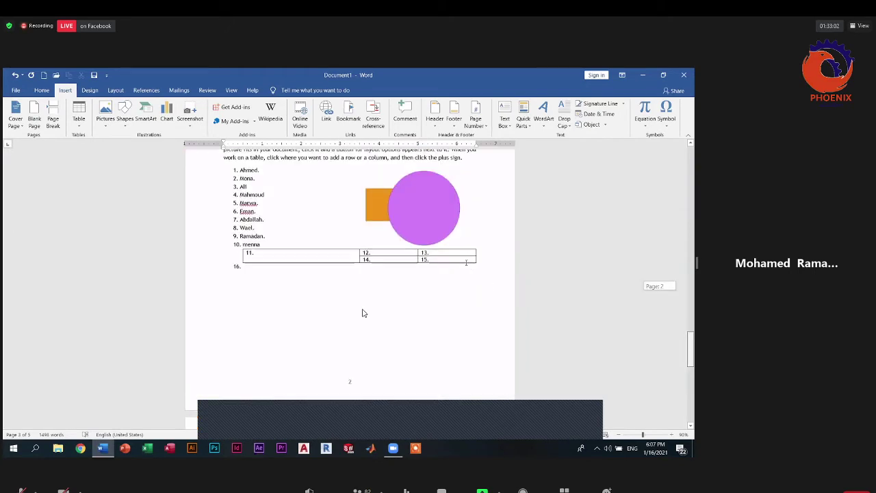
{"action": "scroll", "coordinate": [363, 313], "scroll_direction": "up", "scroll_amount": 3}
Select and delete the paragraphs around the name list, then undo to restore them.
{"action": "key", "text": "ctrl+shift+Down"}
{"action": "key", "text": "ctrl+shift+Down"}
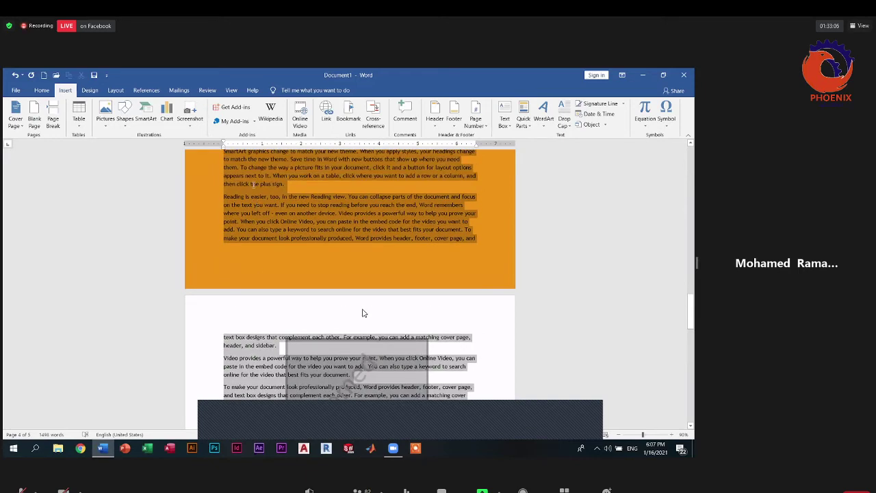
{"action": "key", "text": "ctrl+shift+Down"}
{"action": "key", "text": "ctrl+shift+Up"}
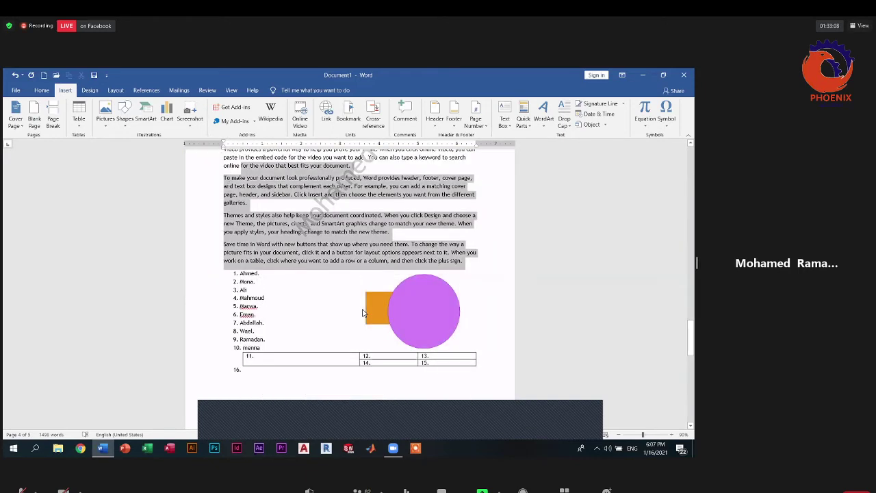
{"action": "key", "text": "ctrl+shift+Up"}
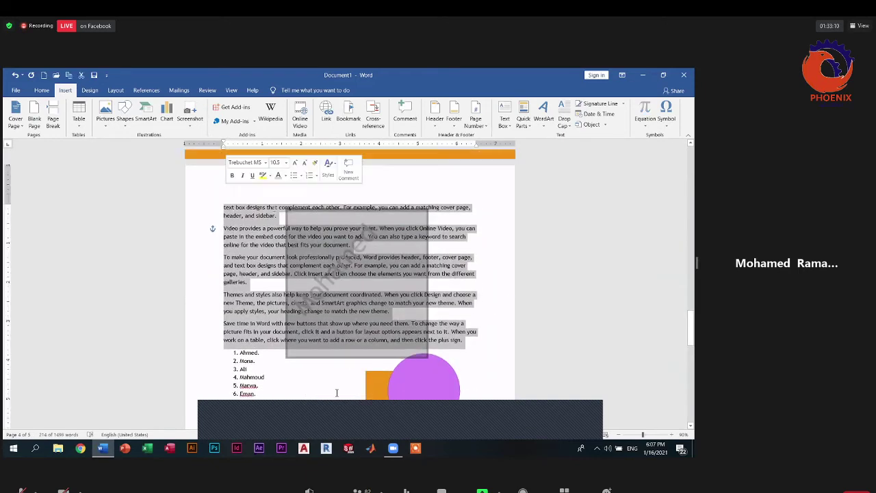
{"action": "key", "text": "Delete"}
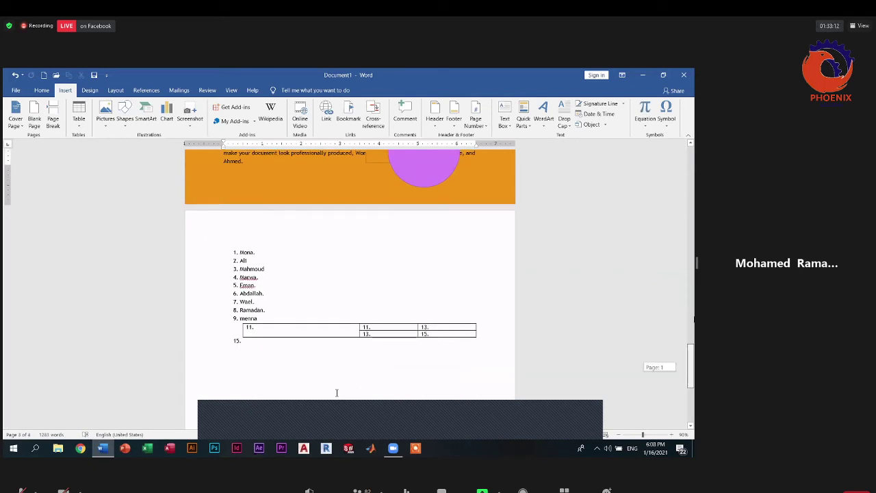
{"action": "scroll", "coordinate": [336, 392], "scroll_direction": "up", "scroll_amount": 2}
{"action": "scroll", "coordinate": [337, 393], "scroll_direction": "up", "scroll_amount": 20}
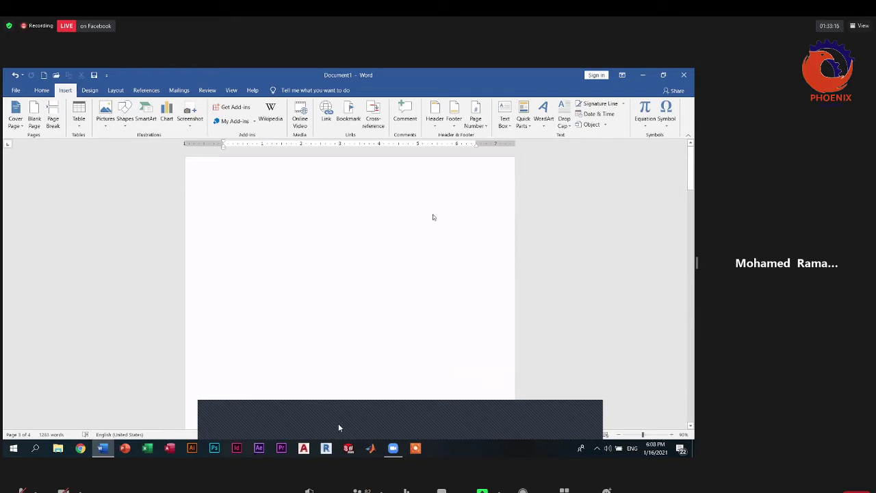
{"action": "key", "text": "ctrl+z"}
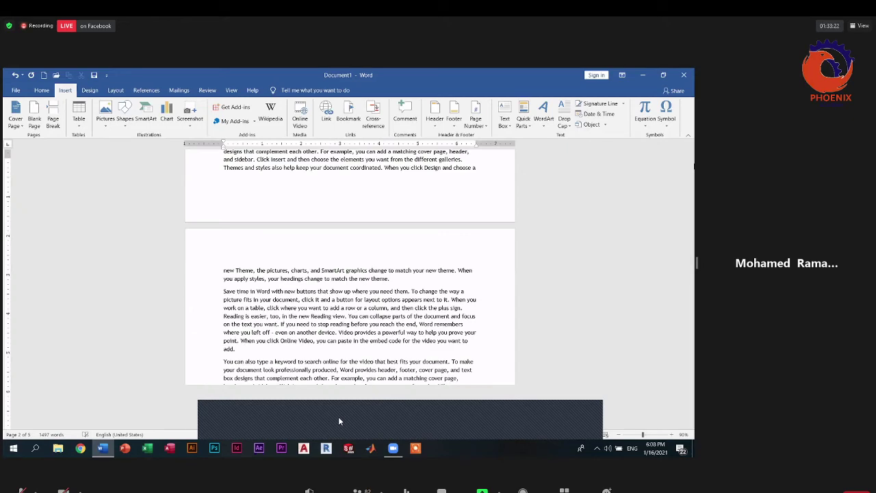
{"action": "key", "text": "ctrl+z"}
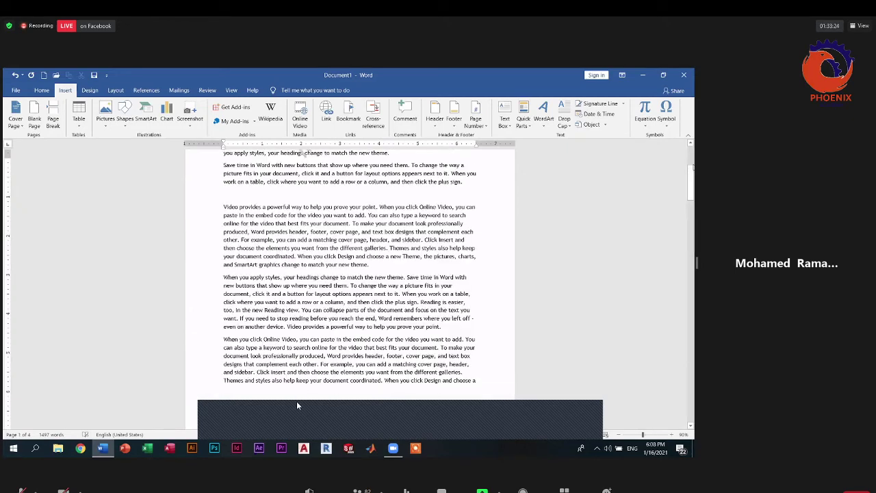
Remove the page breaks before 'text box designs' so the paragraphs run on.
{"action": "scroll", "coordinate": [231, 394], "scroll_direction": "up", "scroll_amount": 6}
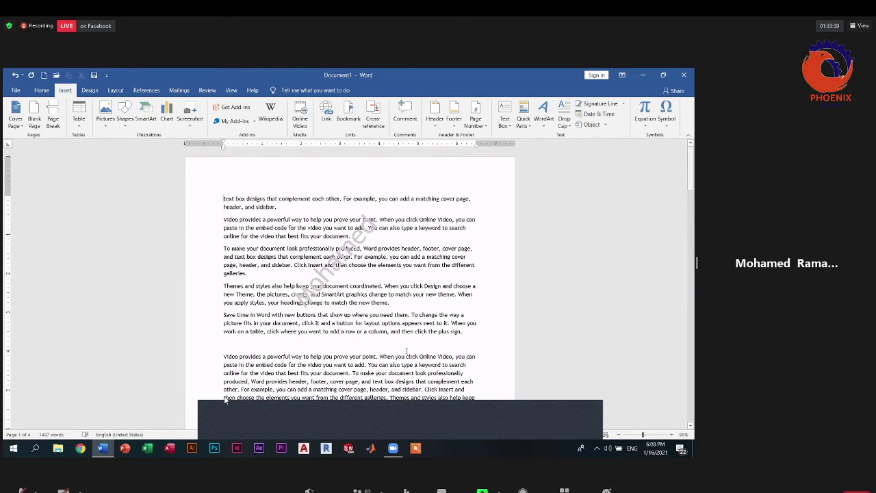
{"action": "scroll", "coordinate": [210, 300], "scroll_direction": "down", "scroll_amount": 10}
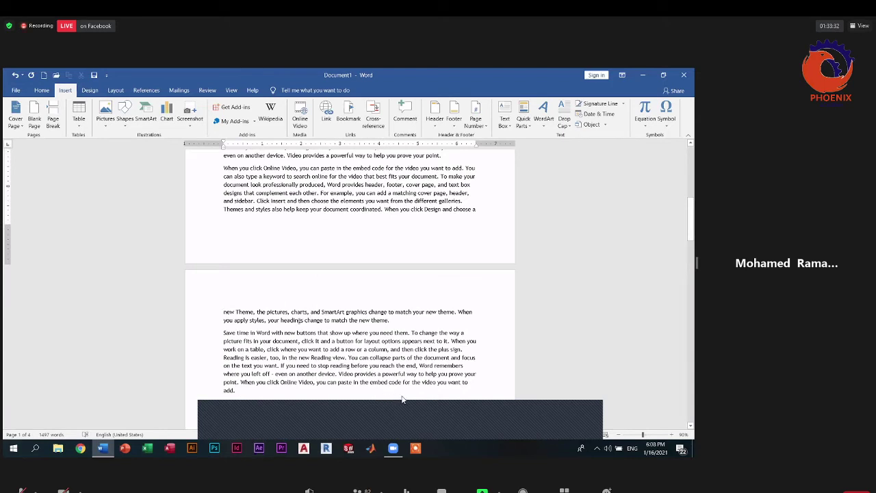
{"action": "left_click", "coordinate": [409, 235]}
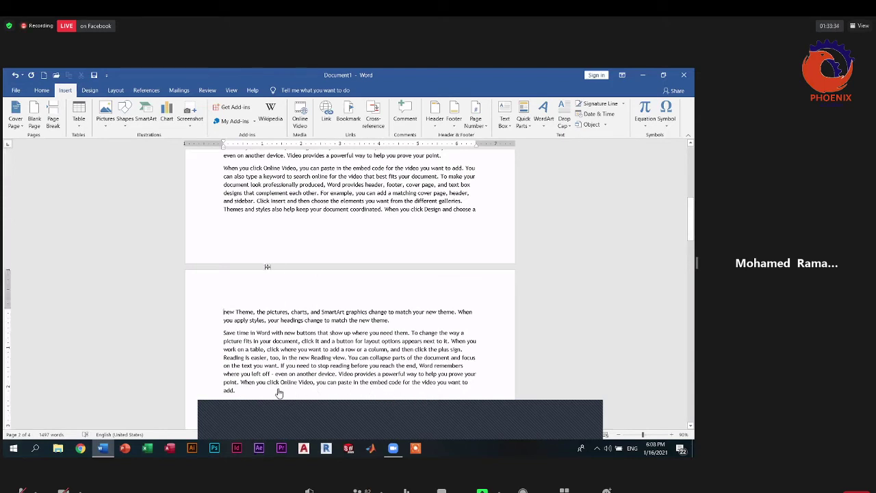
{"action": "scroll", "coordinate": [236, 303], "scroll_direction": "down", "scroll_amount": 10}
{"action": "left_click", "coordinate": [223, 313]}
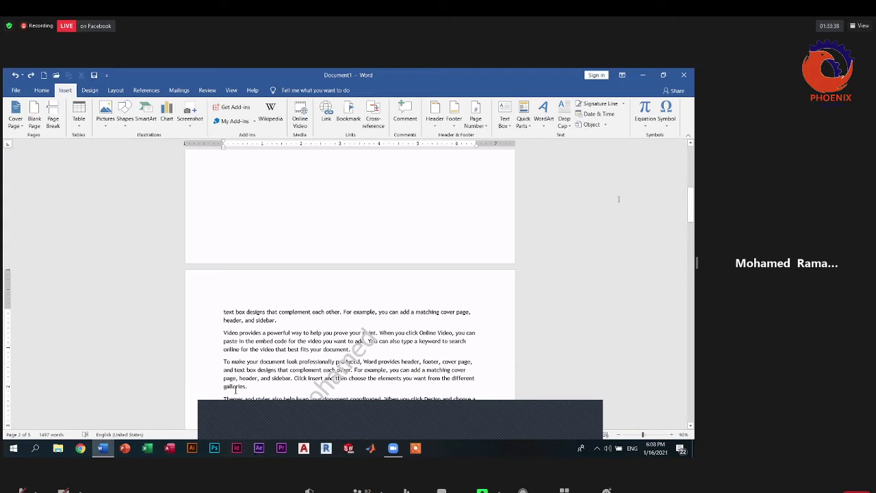
{"action": "key", "text": "BackSpace"}
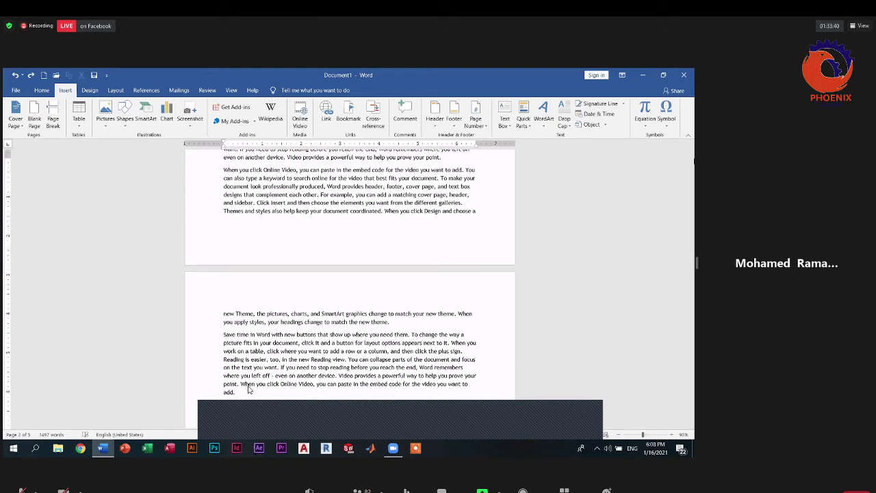
{"action": "key", "text": "BackSpace"}
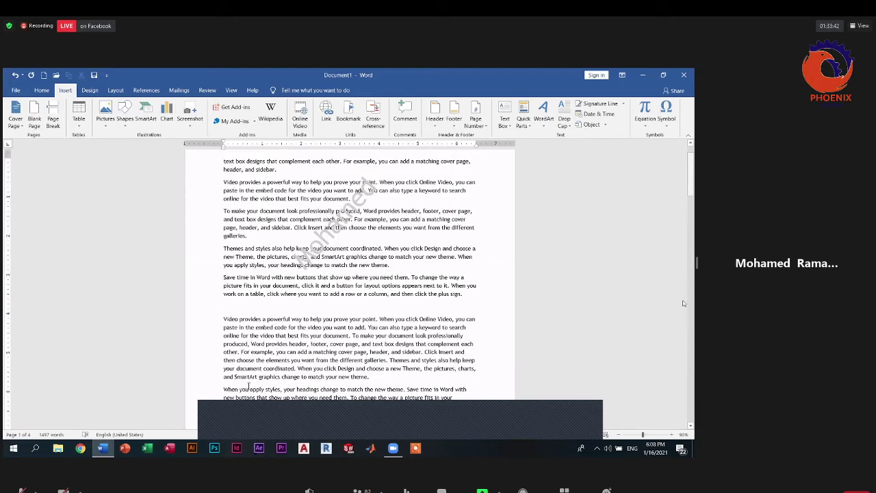
Add an empty paragraph after the document's last line.
{"action": "scroll", "coordinate": [677, 396], "scroll_direction": "down", "scroll_amount": 20}
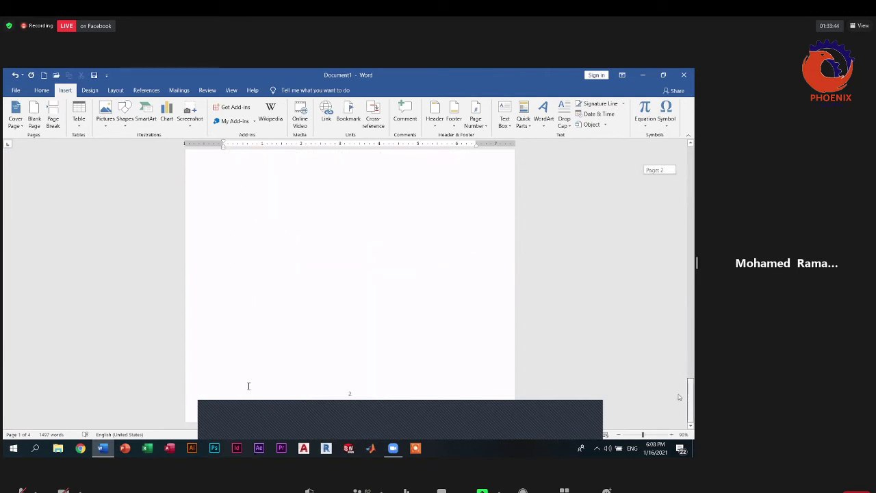
{"action": "left_click", "coordinate": [249, 390]}
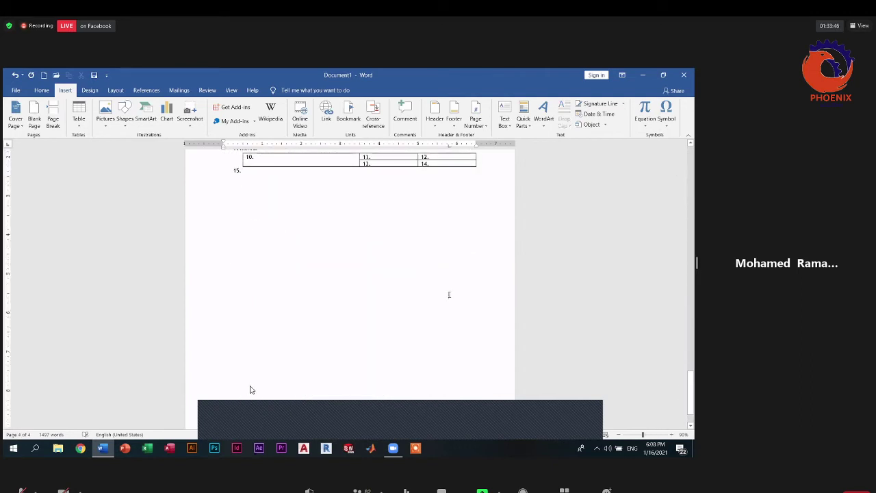
{"action": "key", "text": "Return"}
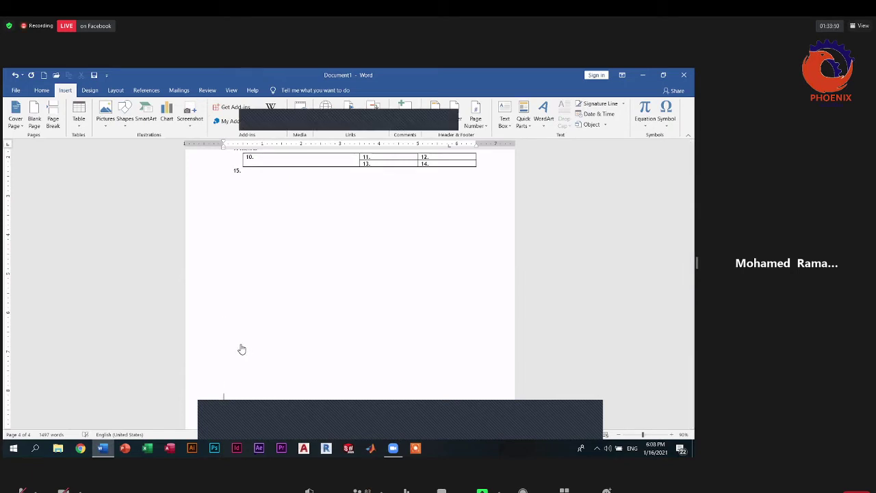
{"action": "scroll", "coordinate": [147, 391], "scroll_direction": "up", "scroll_amount": 5}
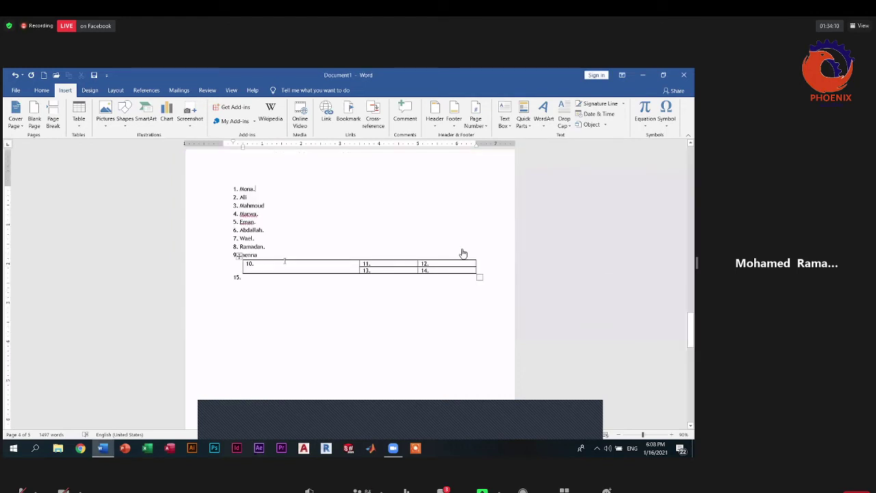
Select the Mona–menna name list, delete and restore it, then paste a copy below the table.
{"action": "left_click_drag", "start_coordinate": [259, 254], "coordinate": [230, 190]}
{"action": "key", "text": "ctrl+c"}
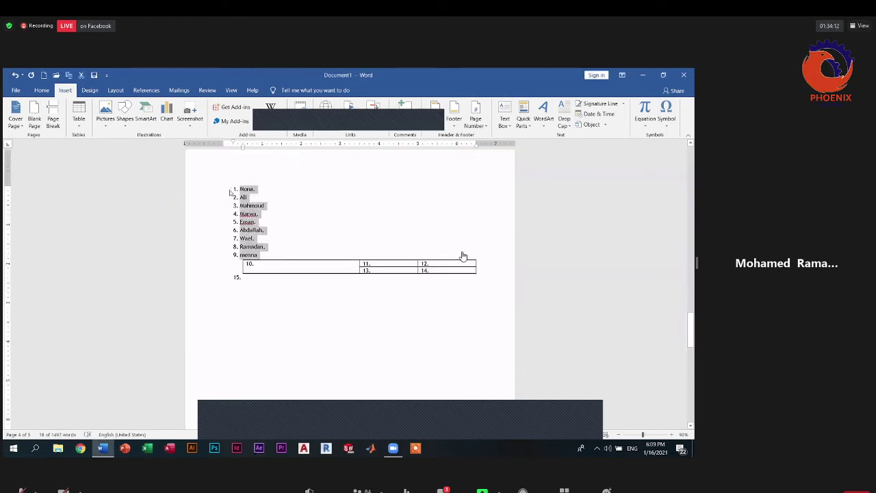
{"action": "key", "text": "Delete"}
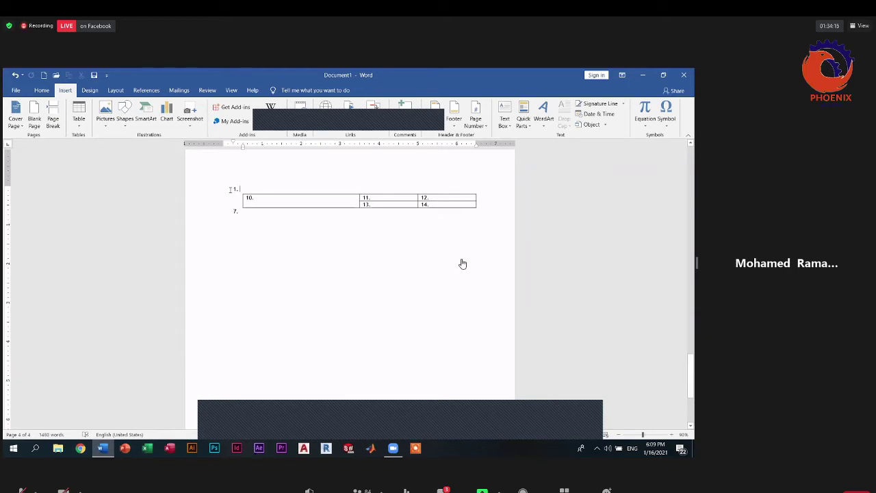
{"action": "key", "text": "ctrl+z"}
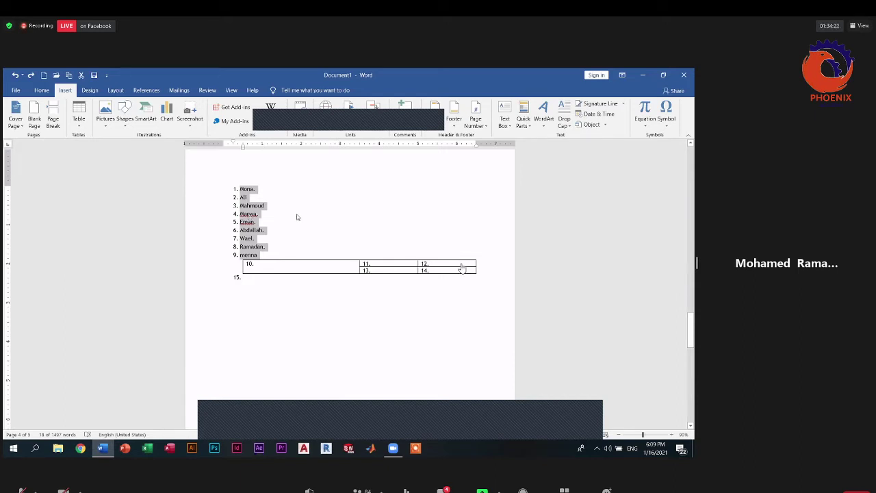
{"action": "left_click", "coordinate": [462, 270]}
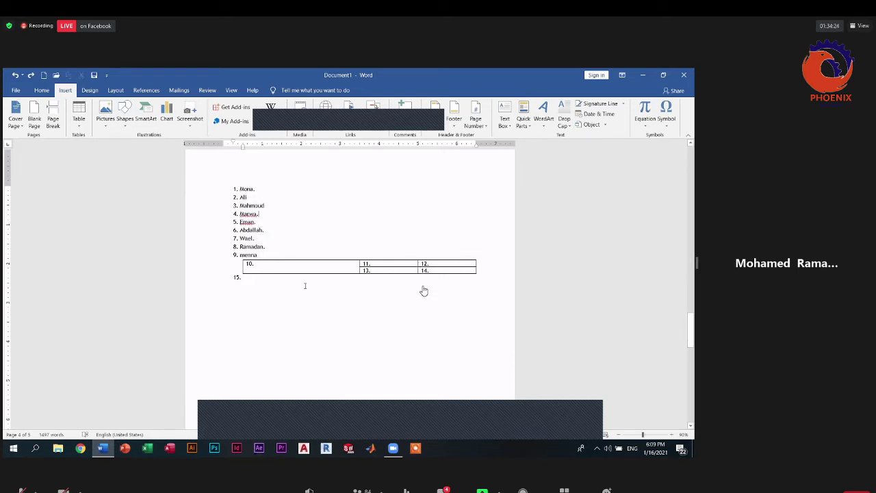
{"action": "mouse_move", "coordinate": [238, 254]}
{"action": "left_click", "coordinate": [248, 337]}
{"action": "key", "text": "ctrl+v"}
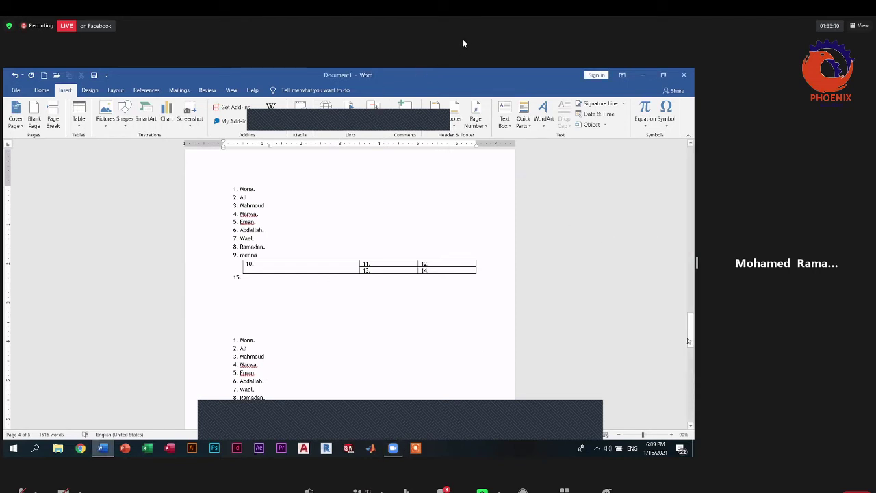
Bring up the new blank document with =rand(20,18 typed on its first line.
{"action": "left_click_drag", "start_coordinate": [690, 339], "coordinate": [690, 274]}
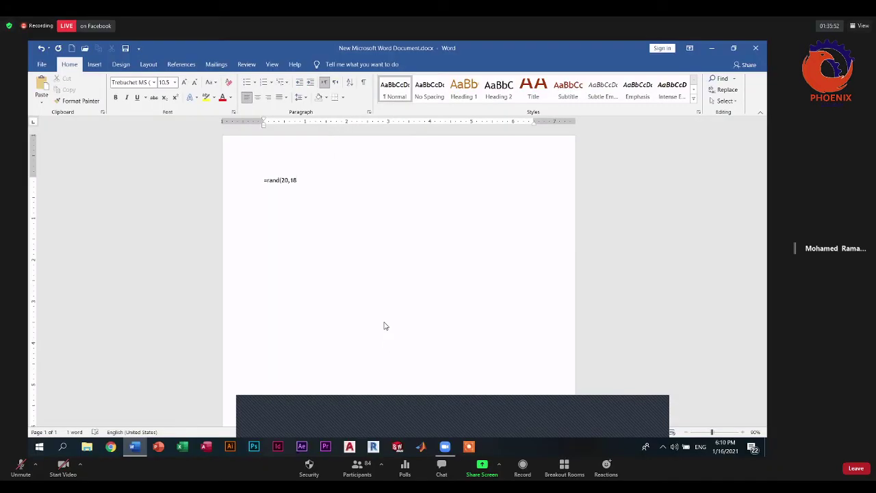
Expand the =rand formula into several pages of sample paragraphs and scroll through them.
{"action": "key", "text": "Return"}
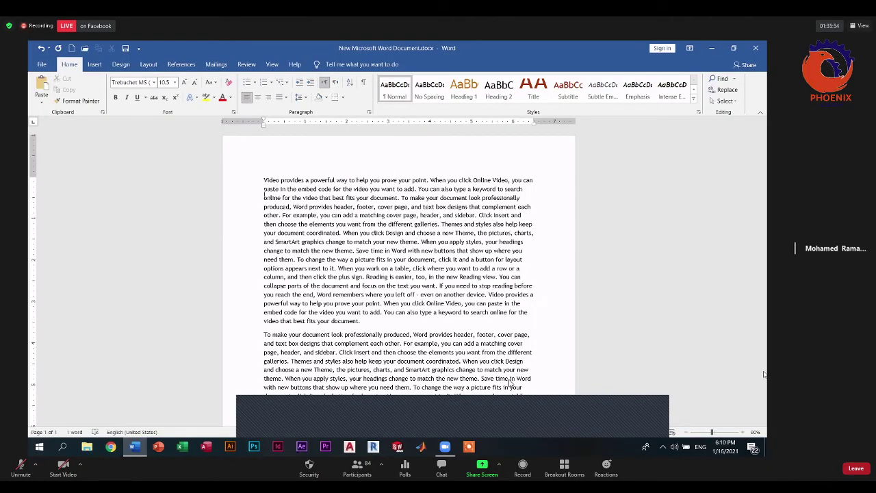
{"action": "left_click", "coordinate": [767, 377]}
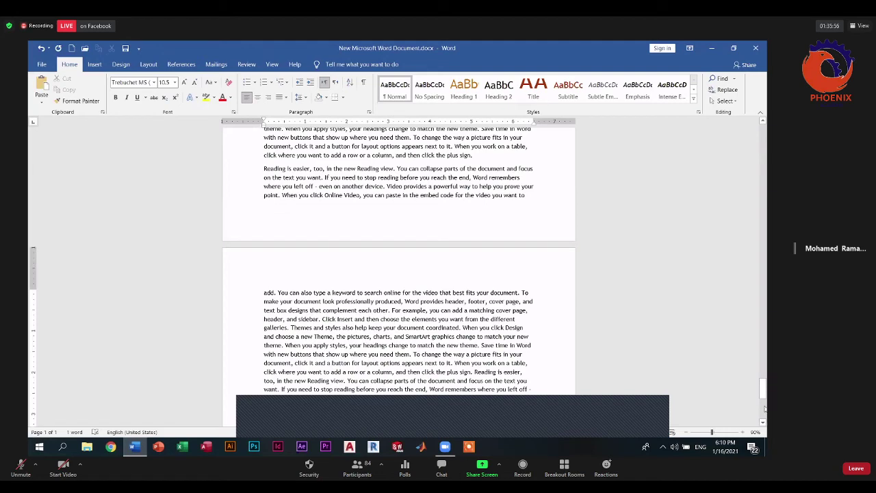
{"action": "left_click_drag", "start_coordinate": [765, 390], "coordinate": [766, 302]}
{"action": "left_click_drag", "start_coordinate": [766, 205], "coordinate": [763, 216]}
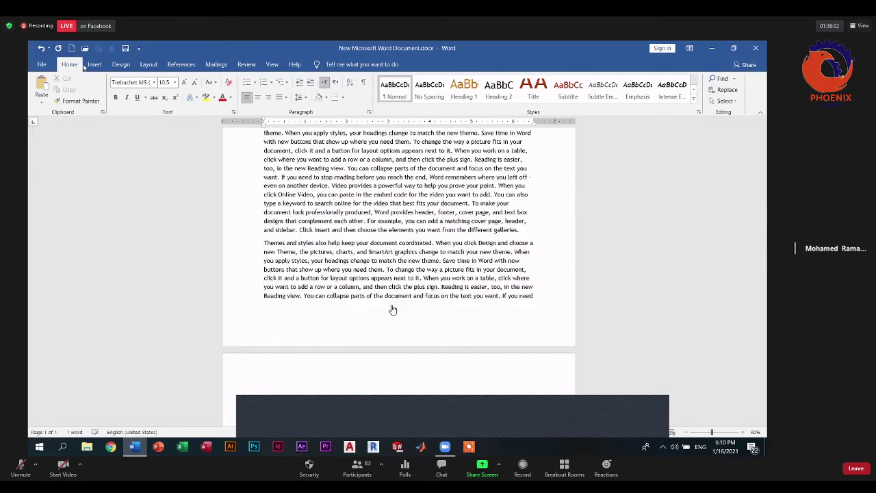
{"action": "left_click", "coordinate": [94, 64]}
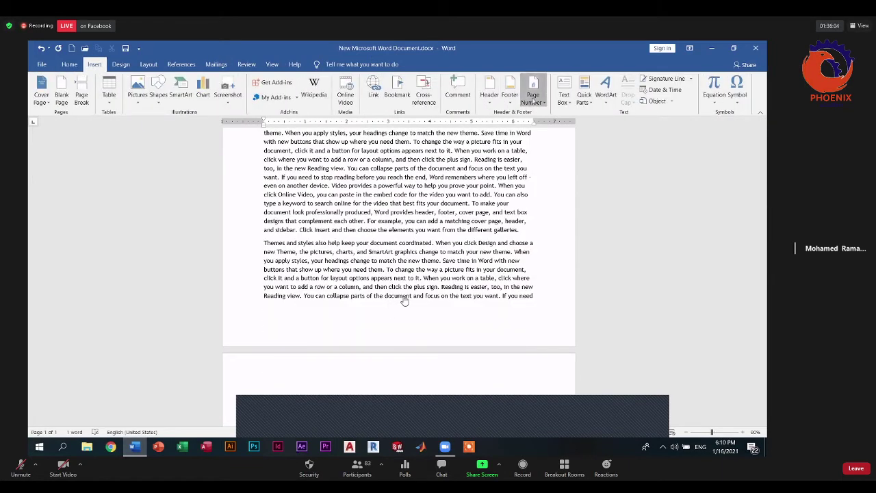
{"action": "left_click", "coordinate": [532, 96]}
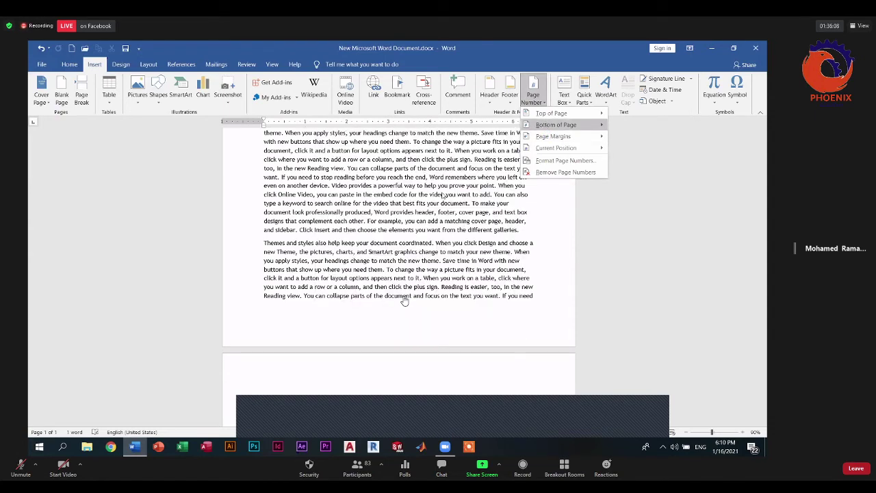
{"action": "mouse_move", "coordinate": [545, 124]}
{"action": "left_click", "coordinate": [425, 205]}
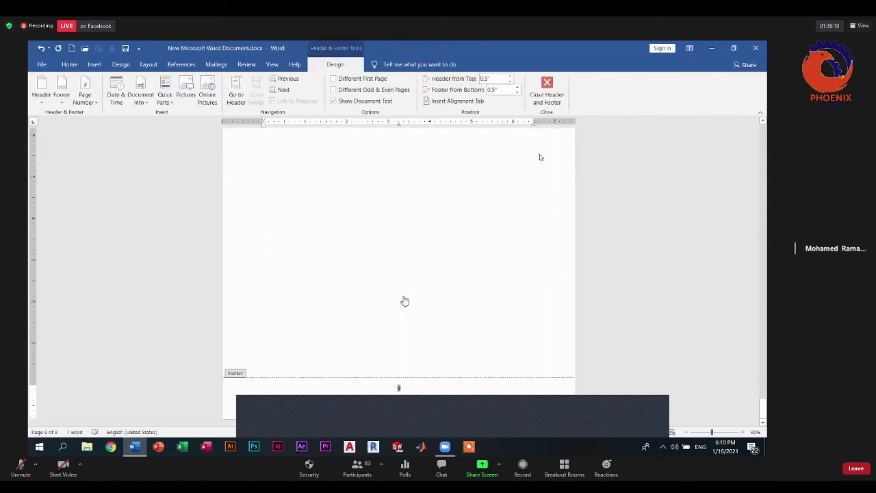
{"action": "double_click", "coordinate": [410, 295]}
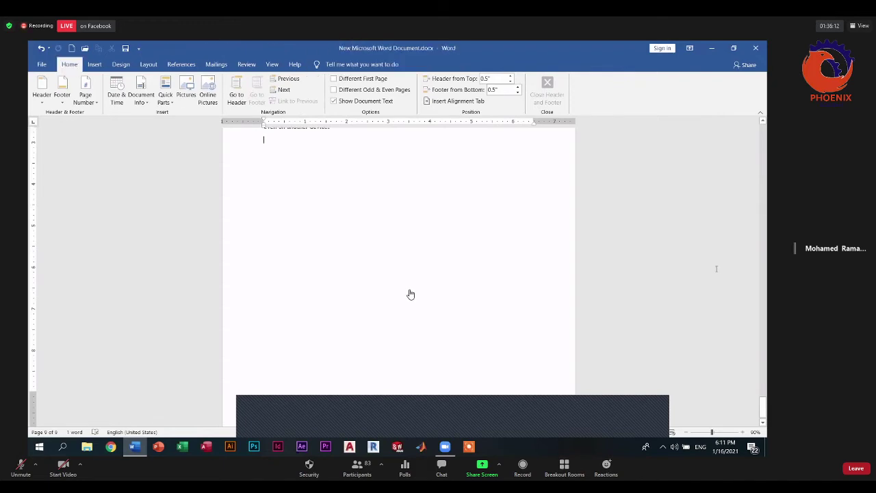
{"action": "left_click_drag", "start_coordinate": [755, 403], "coordinate": [755, 368]}
{"action": "left_click_drag", "start_coordinate": [767, 149], "coordinate": [612, 154]}
{"action": "scroll", "coordinate": [562, 185], "scroll_direction": "down", "scroll_amount": 6}
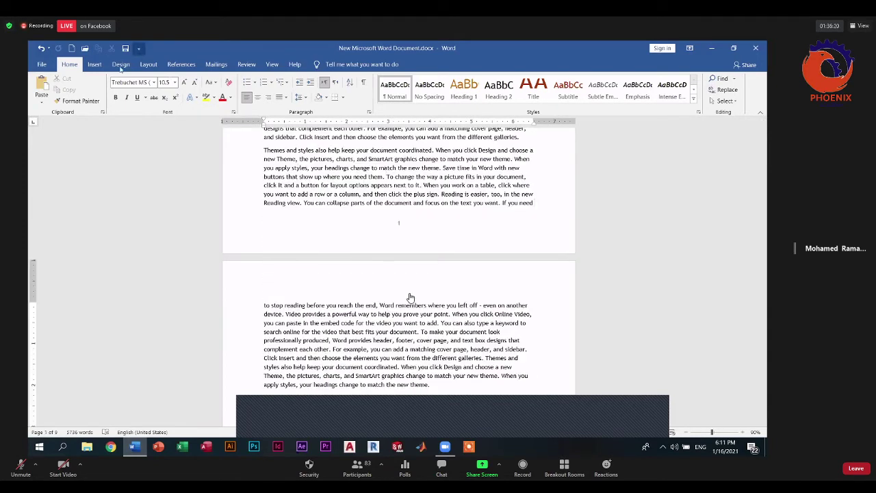
Insert a Next Page section break before the text beginning 'to stop reading'.
{"action": "left_click", "coordinate": [148, 64]}
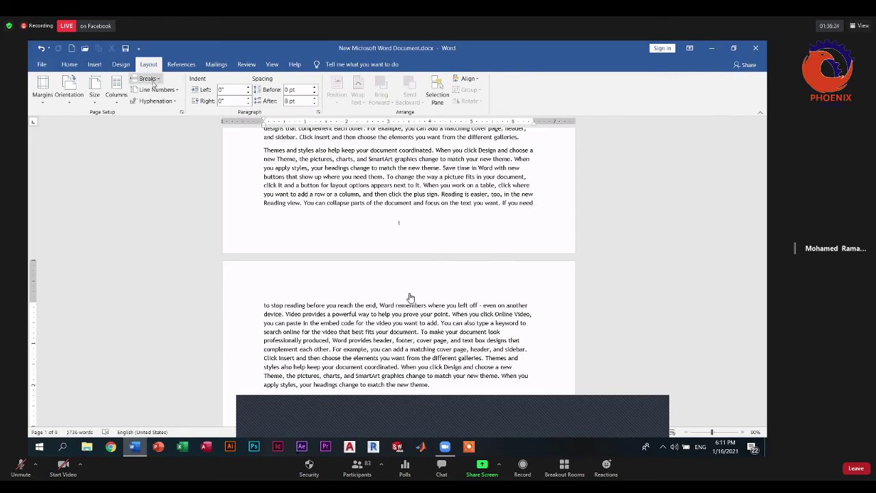
{"action": "left_click", "coordinate": [148, 79]}
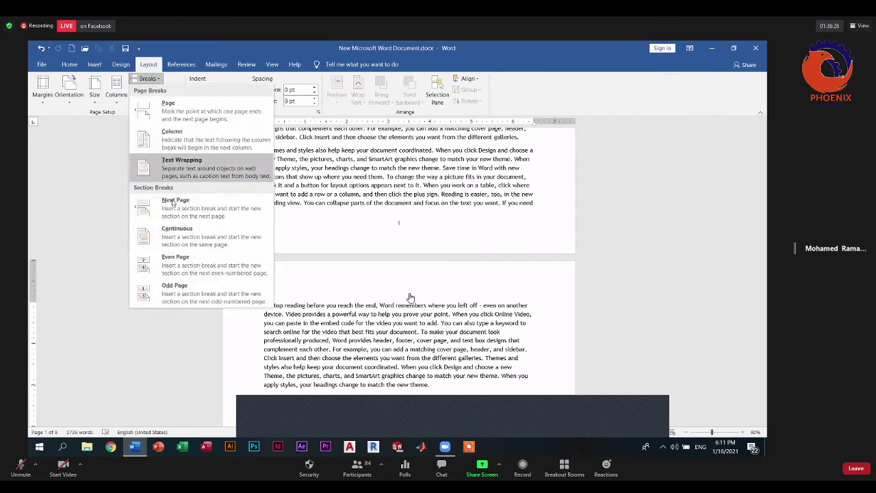
{"action": "left_click", "coordinate": [169, 204]}
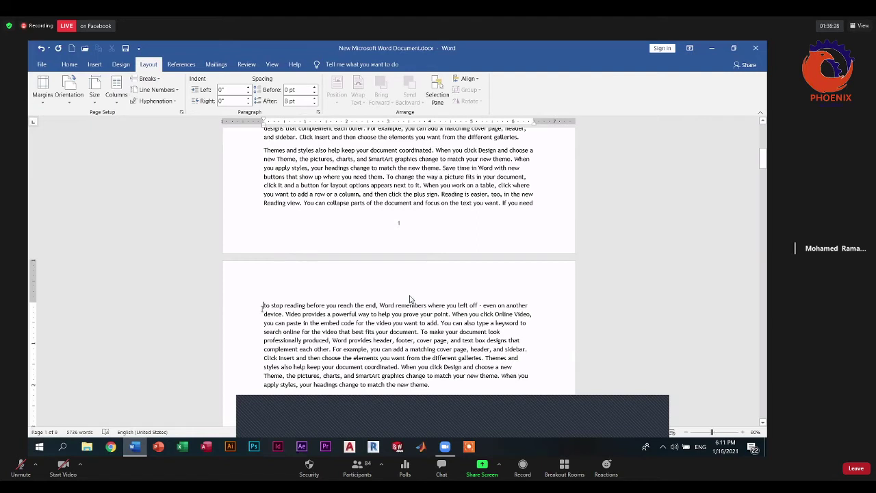
Open the second section's footer, showing page number 2, for editing.
{"action": "key", "text": "ctrl+shift+Right"}
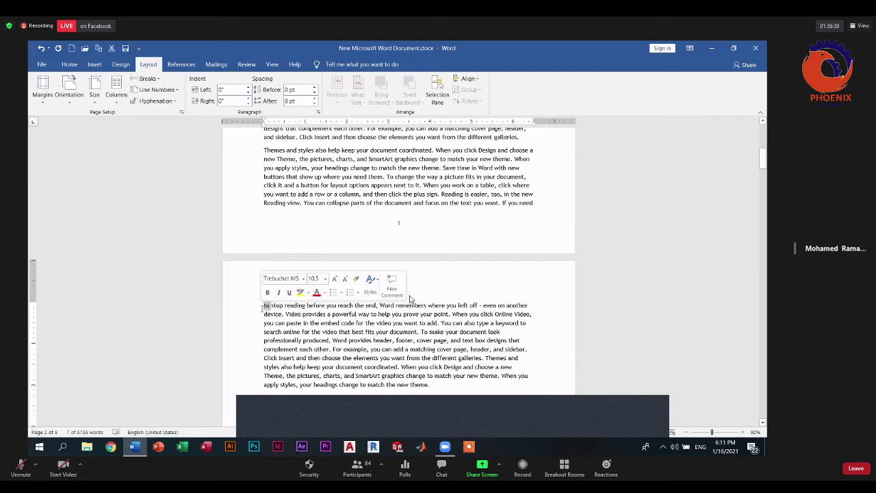
{"action": "left_click", "coordinate": [557, 325]}
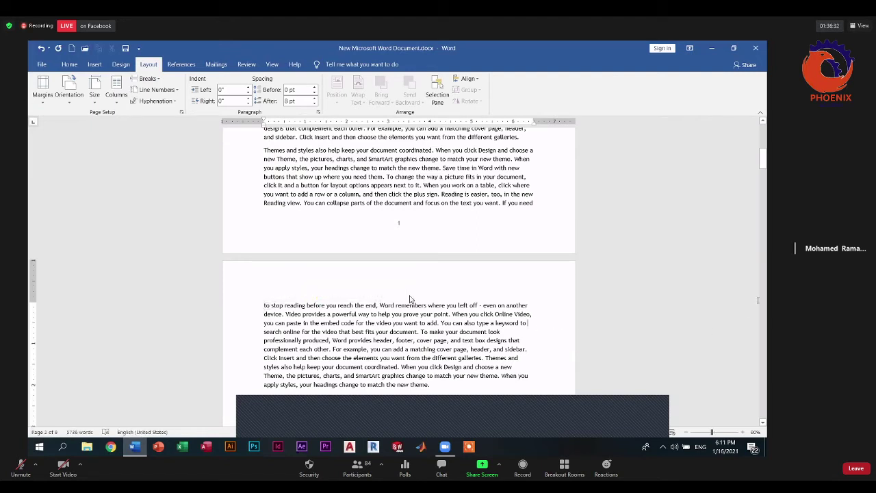
{"action": "left_click_drag", "start_coordinate": [764, 157], "coordinate": [760, 199]}
{"action": "scroll", "coordinate": [419, 207], "scroll_direction": "down", "scroll_amount": 12}
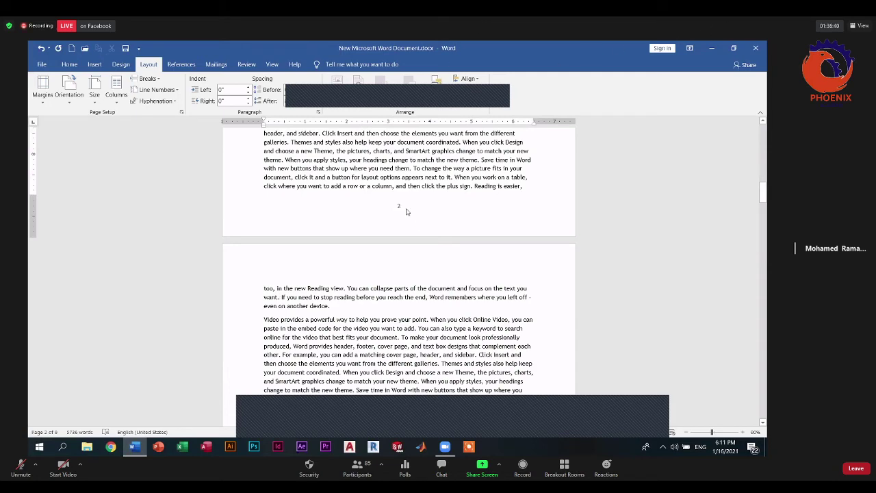
{"action": "double_click", "coordinate": [400, 207]}
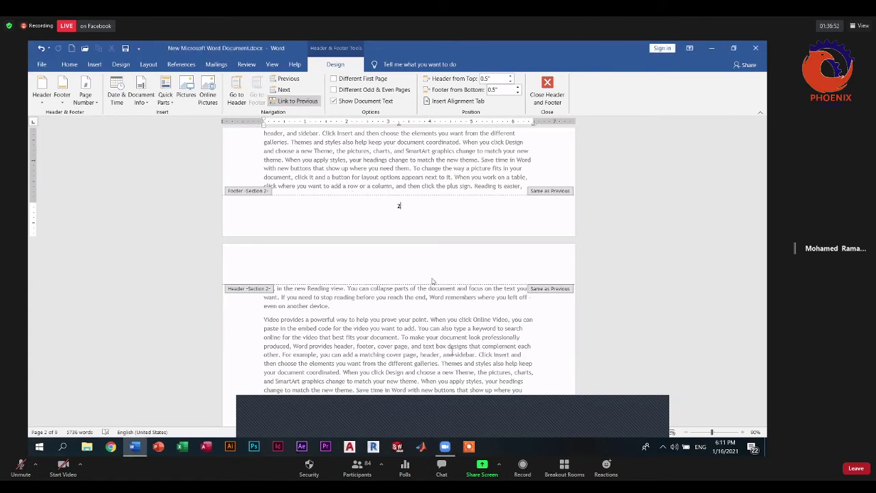
Restart section 2's page numbering at 1, then close the footer and return to the body text.
{"action": "scroll", "coordinate": [351, 188], "scroll_direction": "up", "scroll_amount": 5}
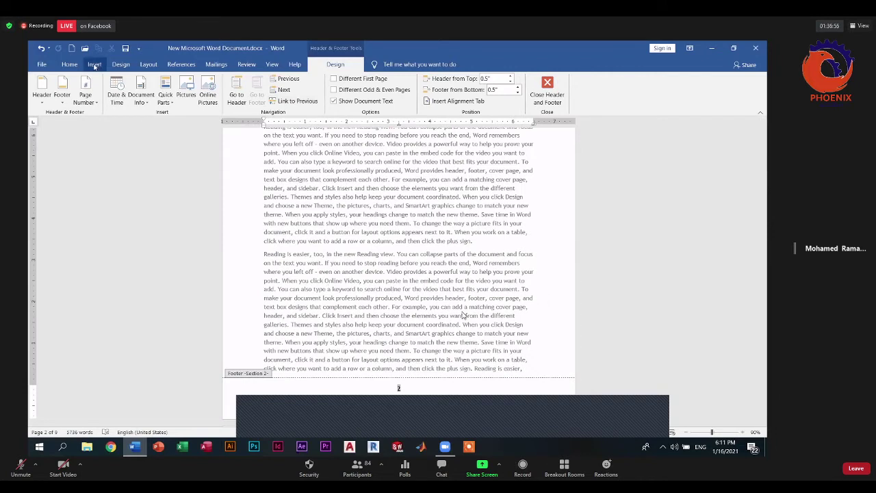
{"action": "left_click", "coordinate": [533, 102]}
{"action": "left_click", "coordinate": [534, 97]}
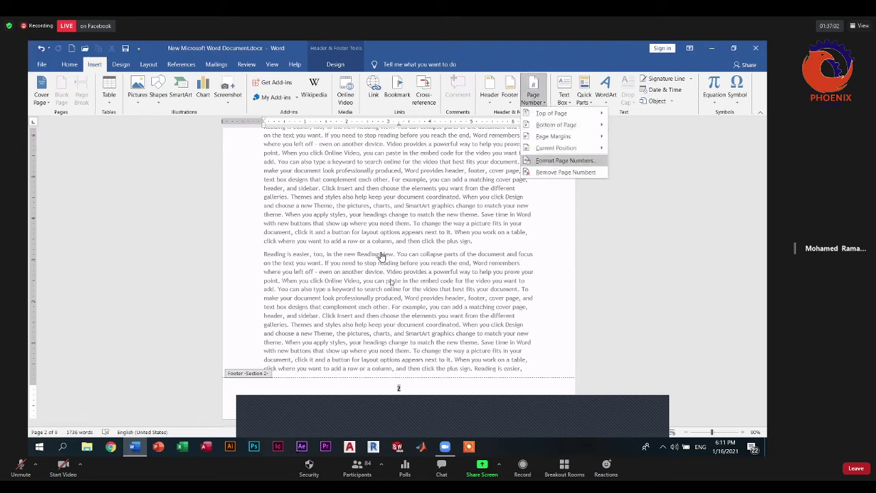
{"action": "key", "text": "Return"}
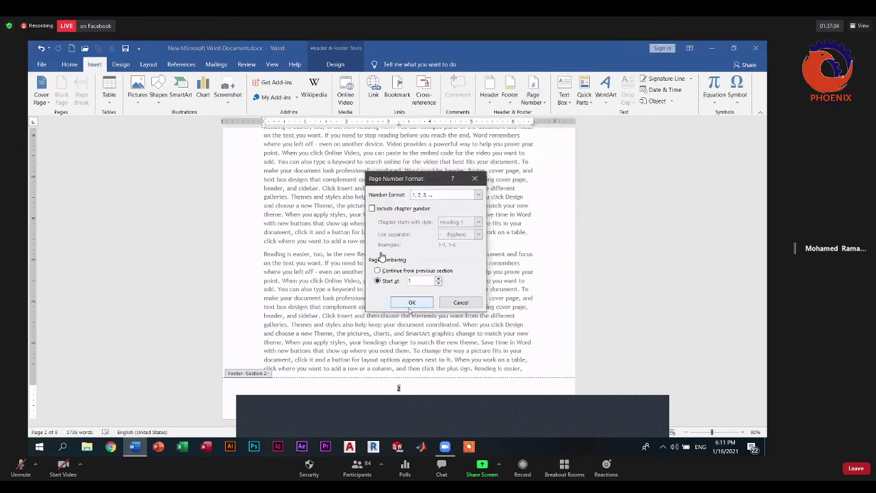
{"action": "left_click", "coordinate": [412, 303]}
{"action": "left_click", "coordinate": [330, 64]}
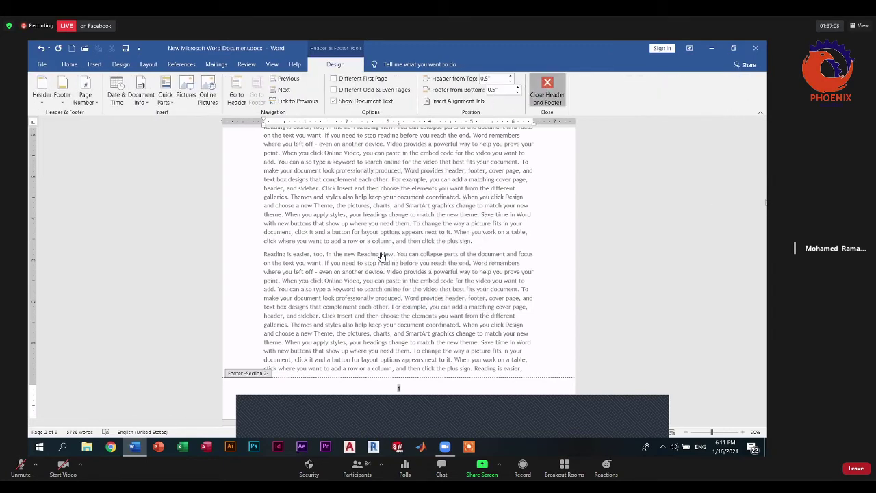
{"action": "double_click", "coordinate": [382, 256]}
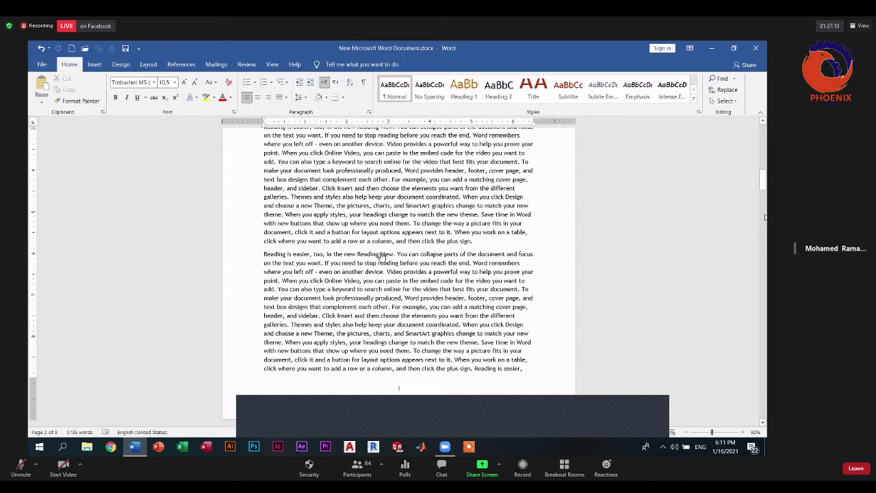
Delete page number 1 from the first page's footer and close footer editing.
{"action": "scroll", "coordinate": [382, 256], "scroll_direction": "down", "scroll_amount": 5}
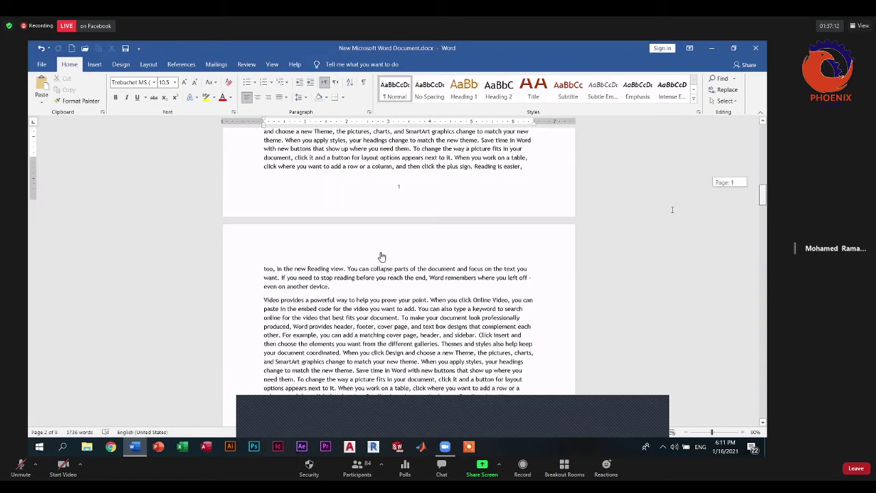
{"action": "scroll", "coordinate": [382, 256], "scroll_direction": "down", "scroll_amount": 10}
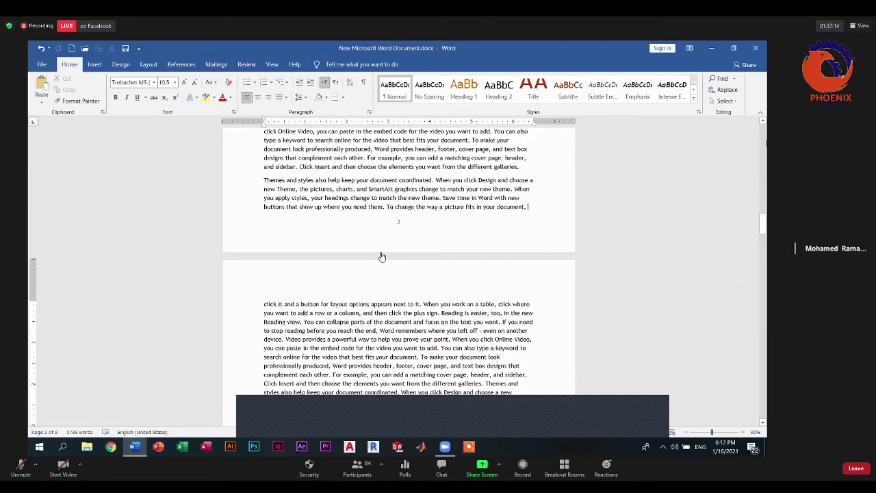
{"action": "scroll", "coordinate": [382, 256], "scroll_direction": "up", "scroll_amount": 3}
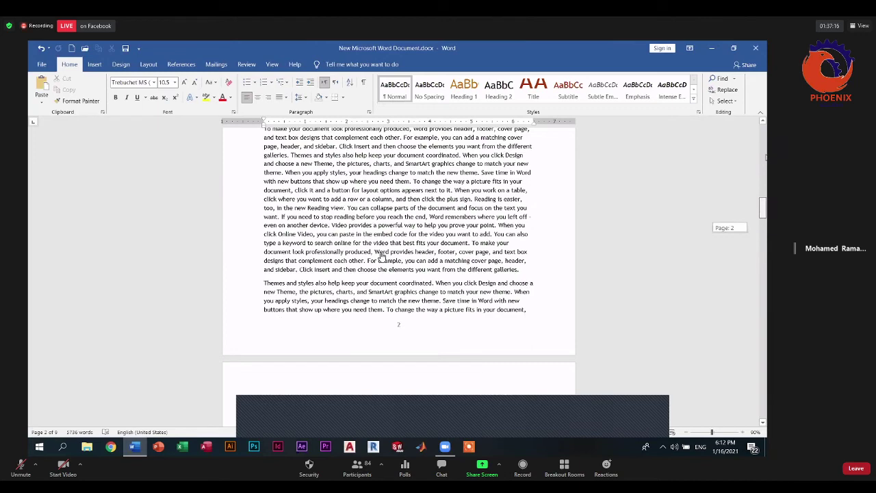
{"action": "scroll", "coordinate": [382, 256], "scroll_direction": "up", "scroll_amount": 3}
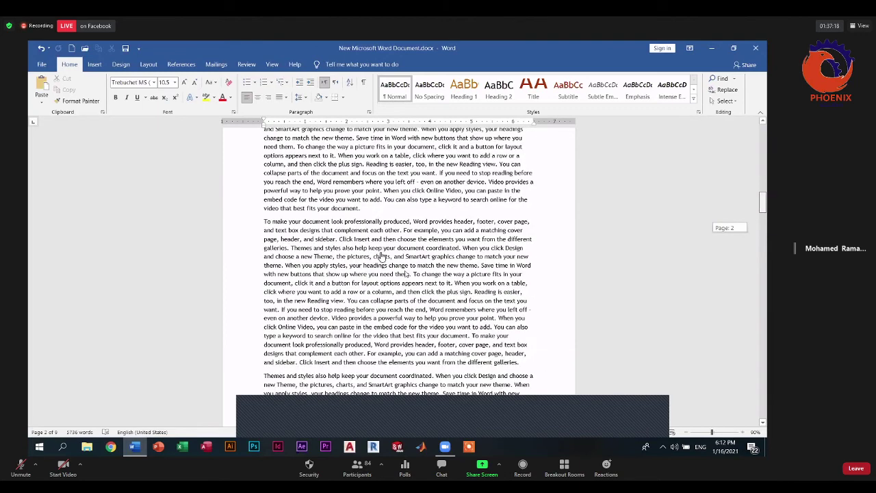
{"action": "scroll", "coordinate": [382, 256], "scroll_direction": "up", "scroll_amount": 5}
{"action": "scroll", "coordinate": [404, 276], "scroll_direction": "down", "scroll_amount": 3}
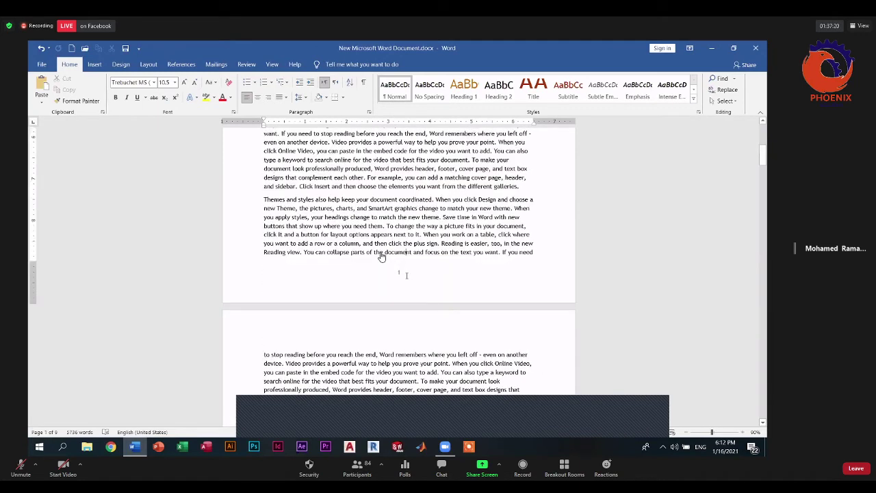
{"action": "double_click", "coordinate": [404, 277]}
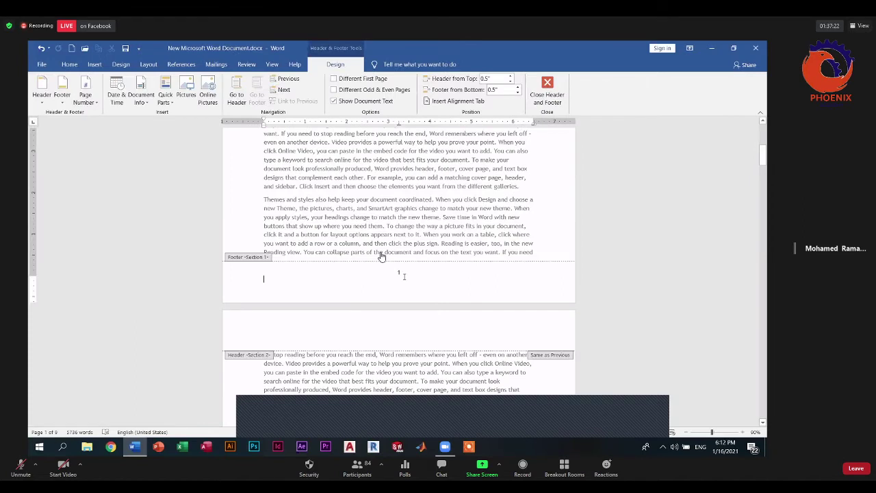
{"action": "left_click", "coordinate": [547, 99]}
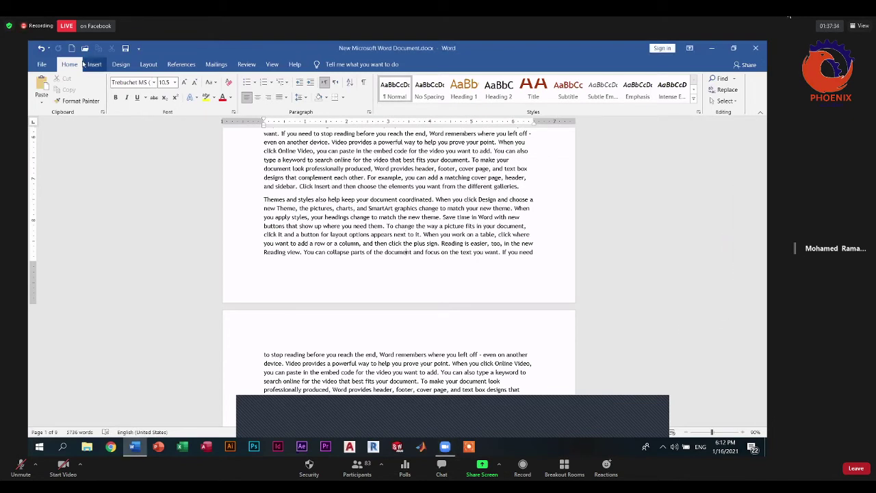
Draw an orange rectangle and a solid black circle overlapping it on page 1.
{"action": "left_click", "coordinate": [159, 91]}
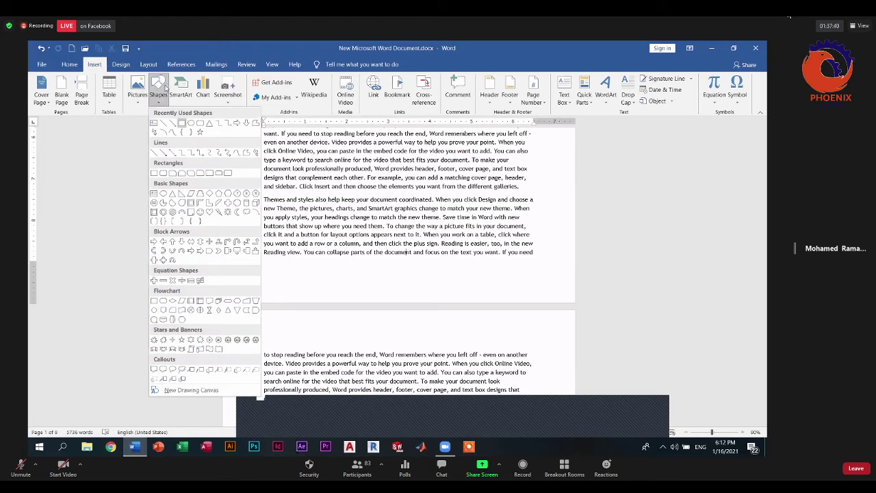
{"action": "left_click", "coordinate": [155, 173]}
{"action": "left_click_drag", "start_coordinate": [260, 159], "coordinate": [331, 199]}
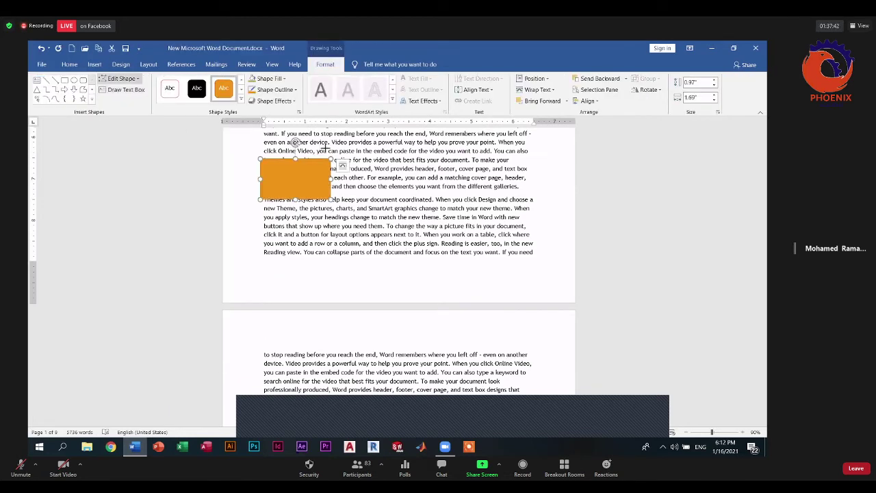
{"action": "left_click", "coordinate": [94, 63]}
{"action": "left_click", "coordinate": [158, 89]}
{"action": "left_click", "coordinate": [168, 164]}
{"action": "left_click_drag", "start_coordinate": [355, 143], "coordinate": [444, 236]}
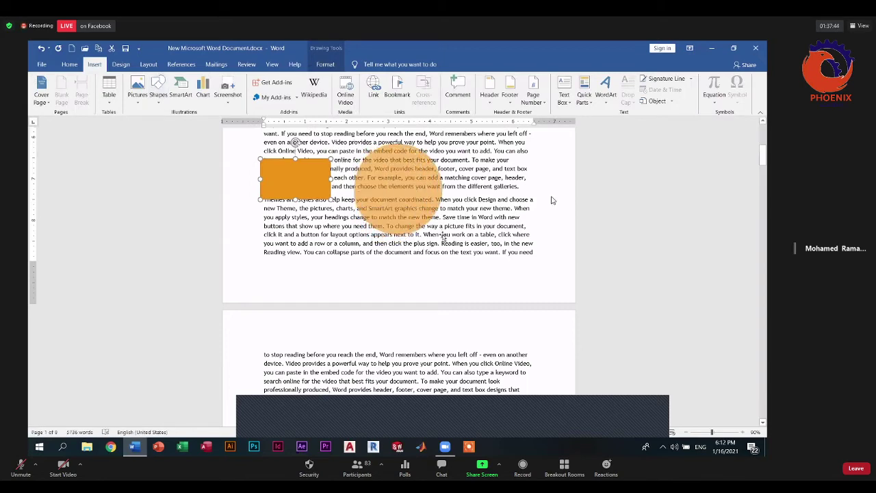
{"action": "left_click", "coordinate": [599, 218]}
{"action": "left_click_drag", "start_coordinate": [362, 195], "coordinate": [299, 186]}
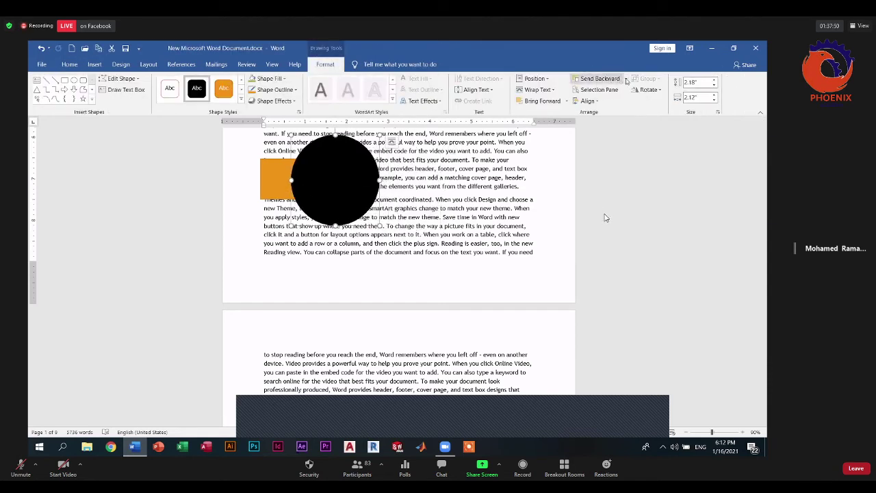
Keep the black circle in front, group it with the rectangle, and move the group right.
{"action": "left_click", "coordinate": [625, 78]}
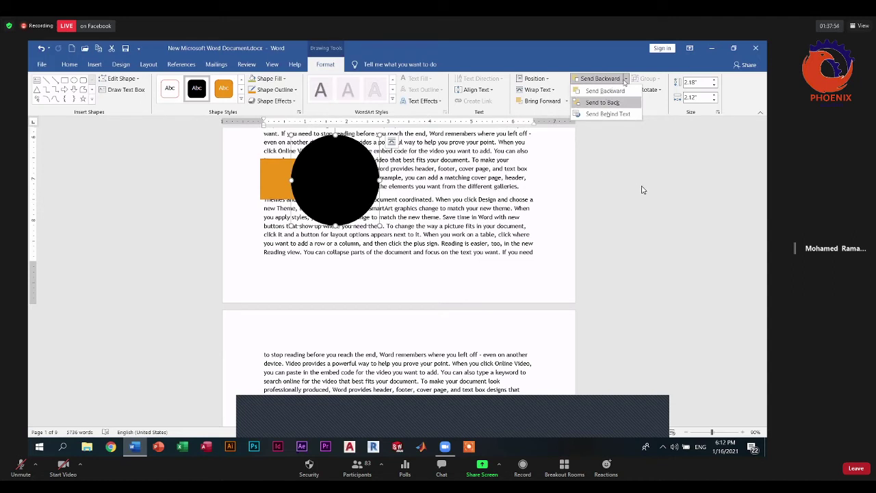
{"action": "key", "text": "Return"}
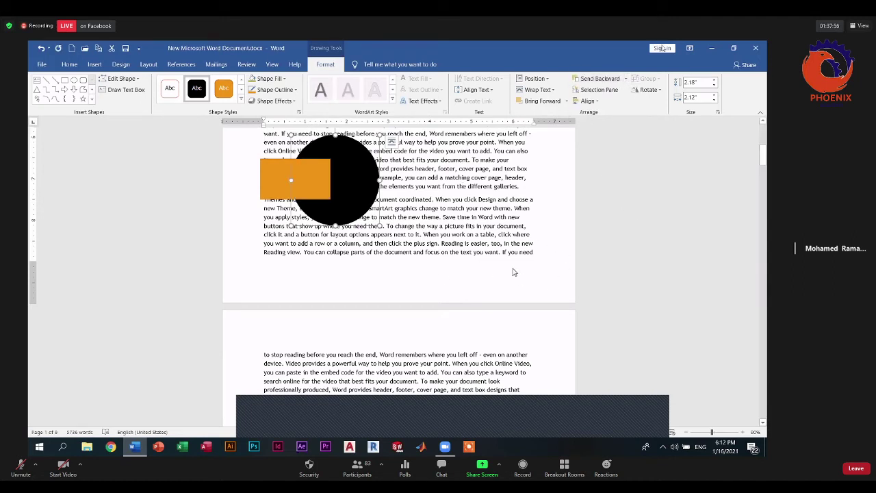
{"action": "left_click", "coordinate": [568, 101]}
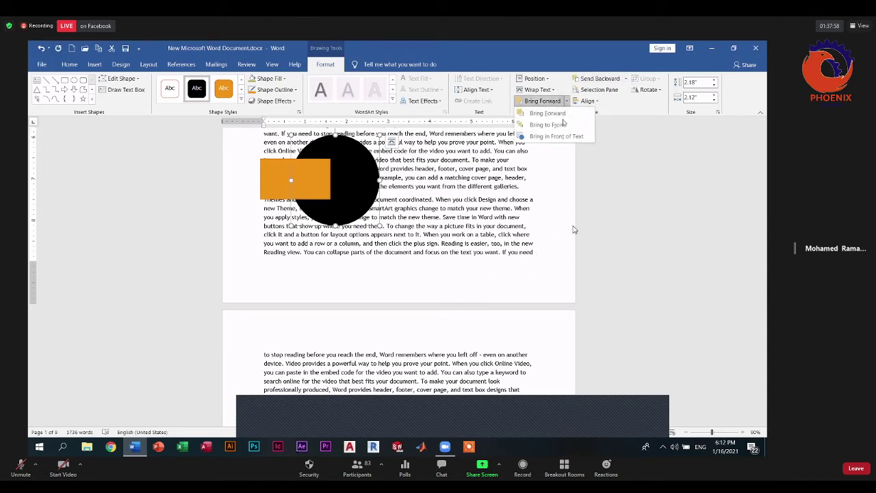
{"action": "key", "text": "Down"}
{"action": "key", "text": "Return"}
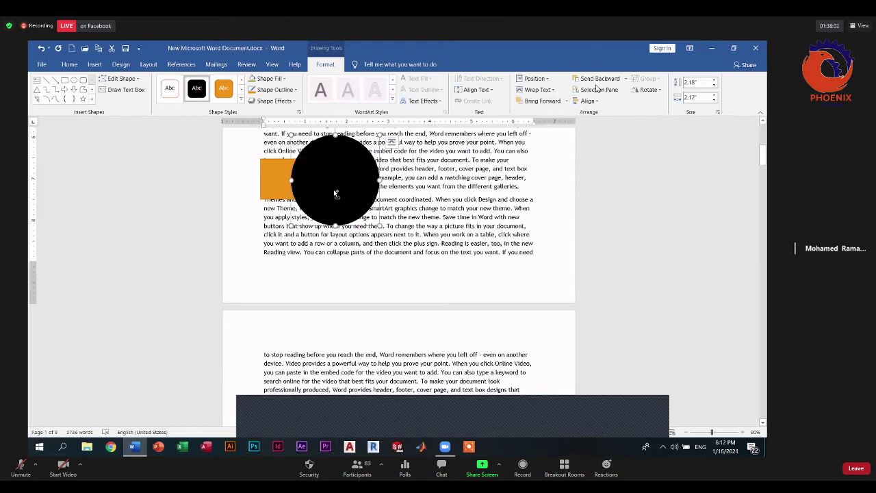
{"action": "left_click", "coordinate": [274, 174], "text": "shift"}
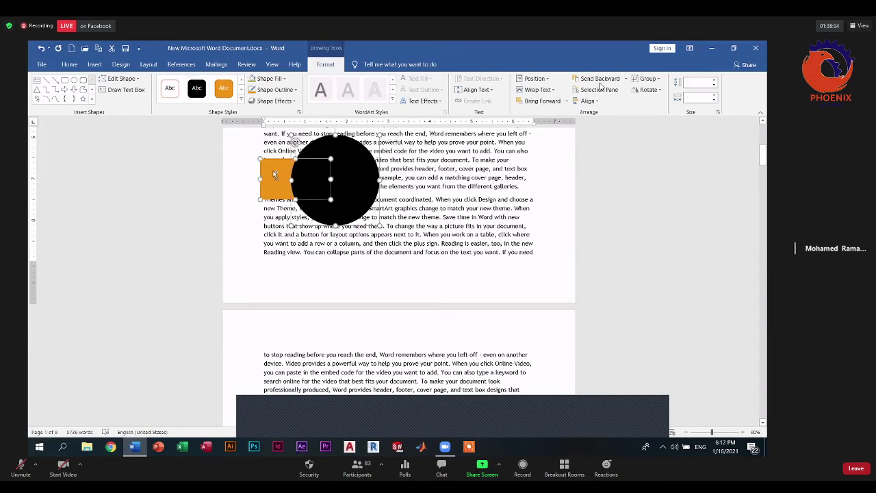
{"action": "left_click", "coordinate": [655, 80]}
{"action": "left_click", "coordinate": [652, 92]}
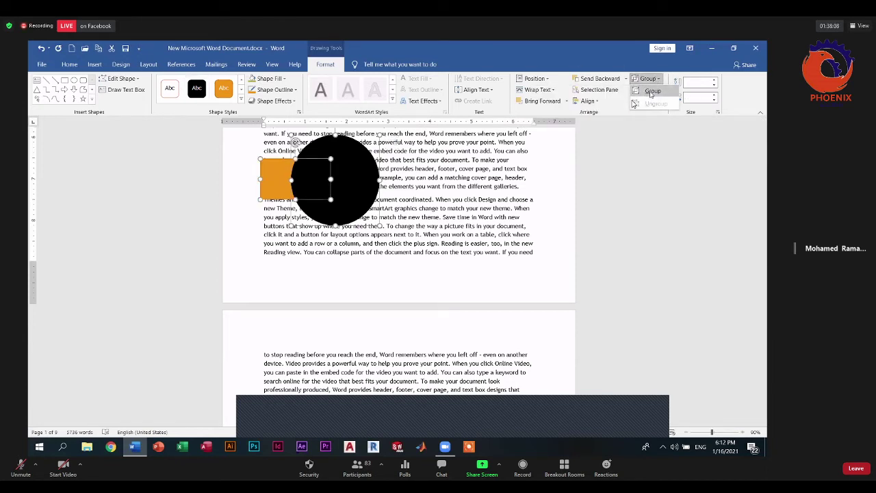
{"action": "left_click_drag", "start_coordinate": [366, 177], "coordinate": [435, 177]}
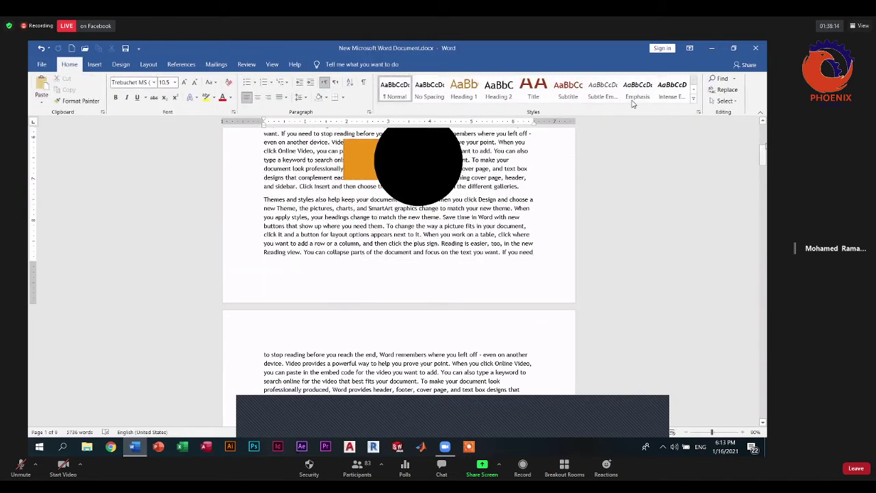
Scroll to the document's final page 9, ending with '…even on another device.', and show Layout.
{"action": "left_click_drag", "start_coordinate": [764, 149], "coordinate": [764, 172]}
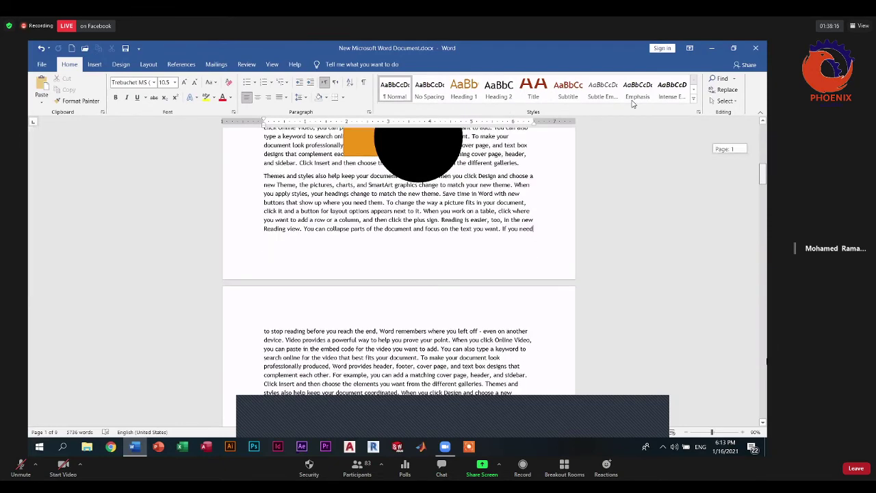
{"action": "scroll", "coordinate": [432, 356], "scroll_direction": "down", "scroll_amount": 15}
{"action": "scroll", "coordinate": [455, 350], "scroll_direction": "down", "scroll_amount": 20}
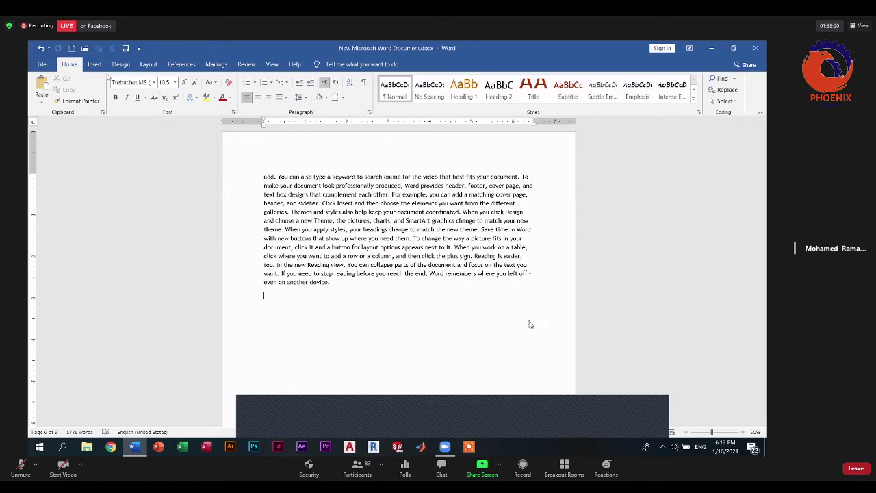
{"action": "left_click", "coordinate": [149, 64]}
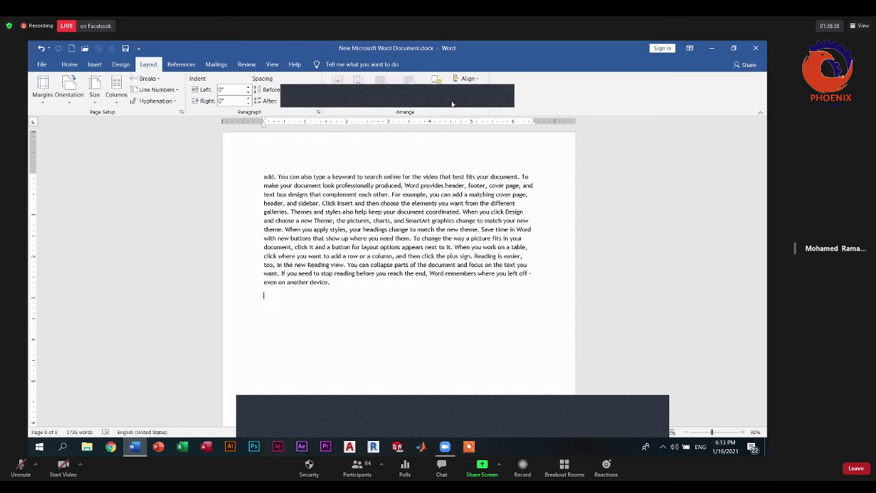
Apply Narrow margins, then restore the Normal 1-inch margins.
{"action": "left_click", "coordinate": [45, 96]}
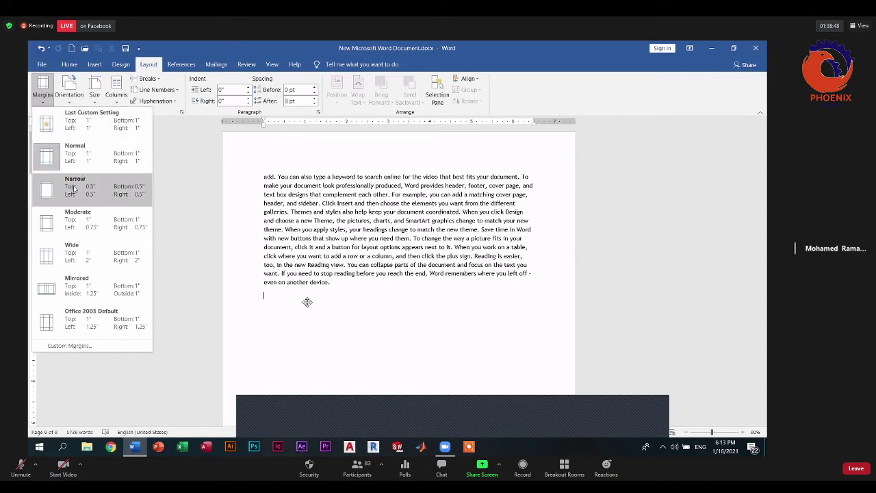
{"action": "left_click", "coordinate": [74, 189]}
{"action": "scroll", "coordinate": [379, 358], "scroll_direction": "down", "scroll_amount": 5}
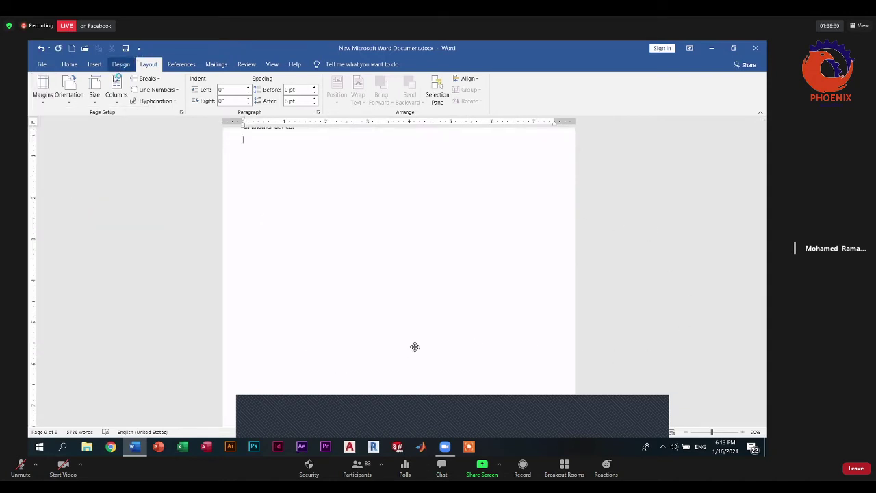
{"action": "left_click", "coordinate": [43, 87]}
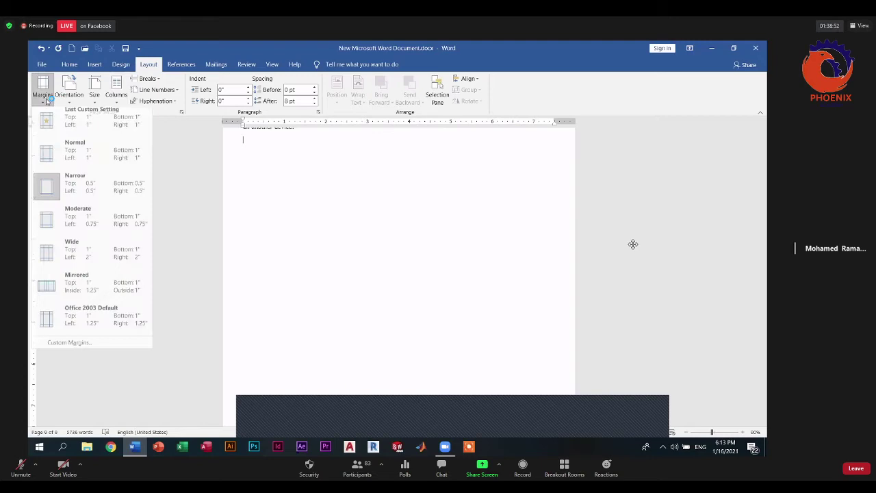
{"action": "left_click", "coordinate": [87, 146]}
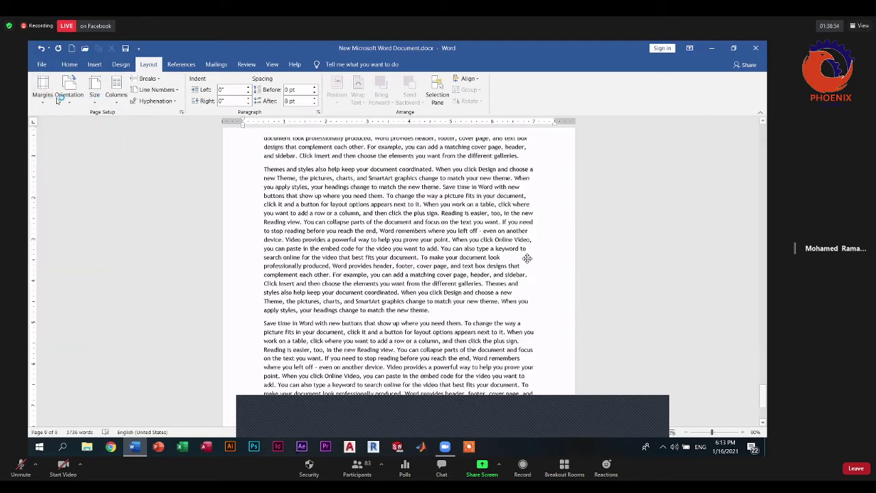
{"action": "scroll", "coordinate": [438, 205], "scroll_direction": "down", "scroll_amount": 5}
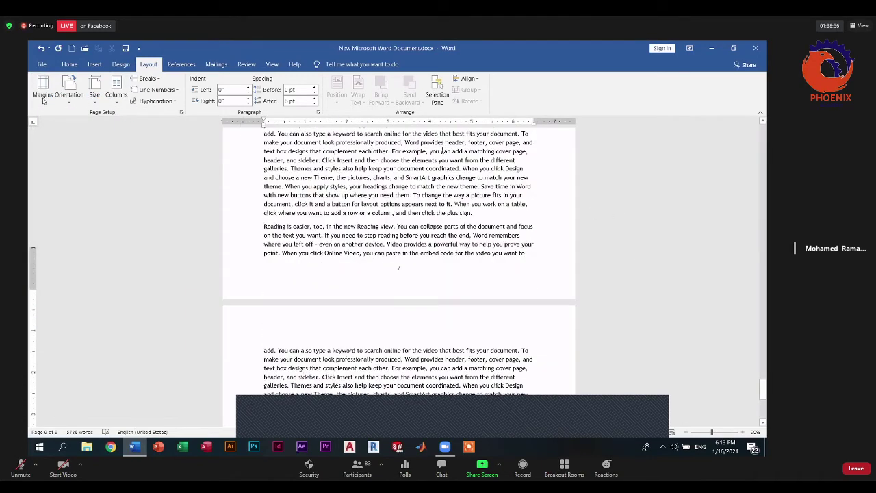
{"action": "left_click", "coordinate": [42, 94]}
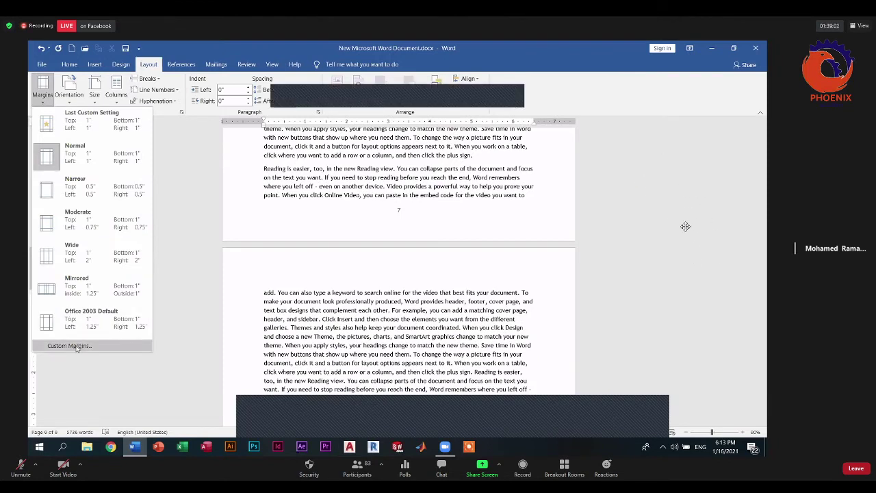
Open Custom Margins and browse the Paper and Layout tabs of Page Setup.
{"action": "left_click", "coordinate": [77, 347]}
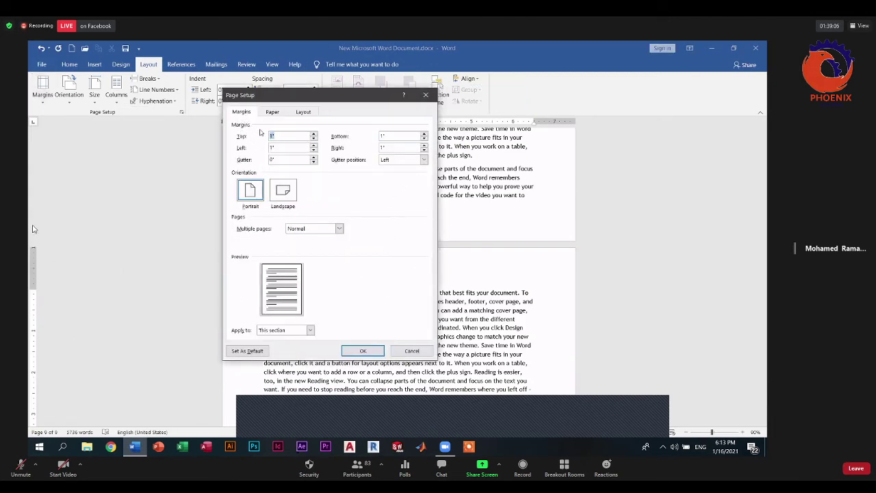
{"action": "left_click", "coordinate": [273, 112]}
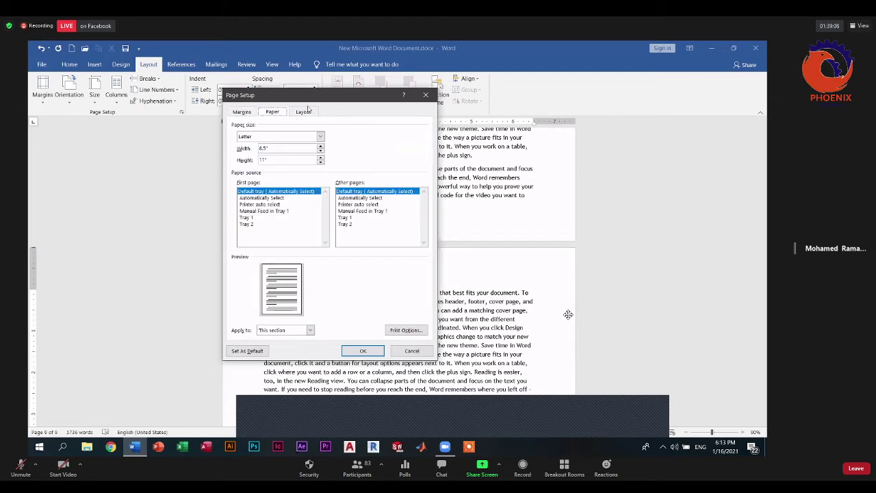
{"action": "left_click", "coordinate": [308, 112]}
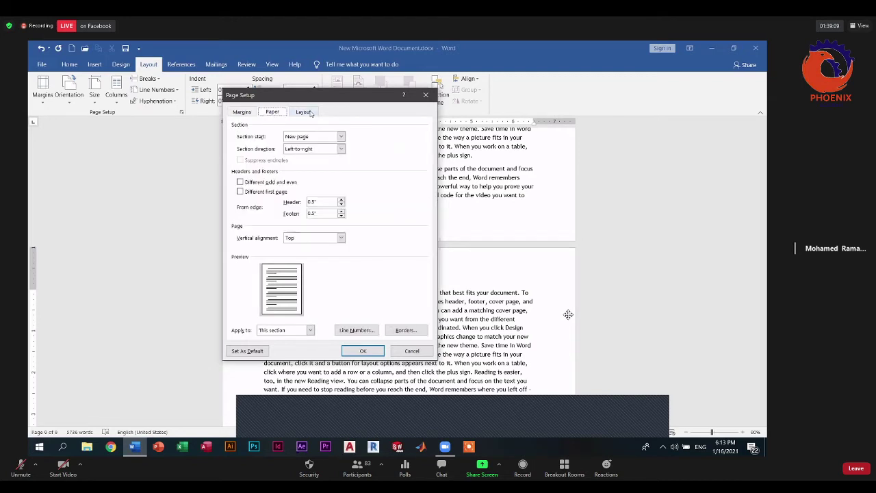
{"action": "left_click", "coordinate": [274, 112]}
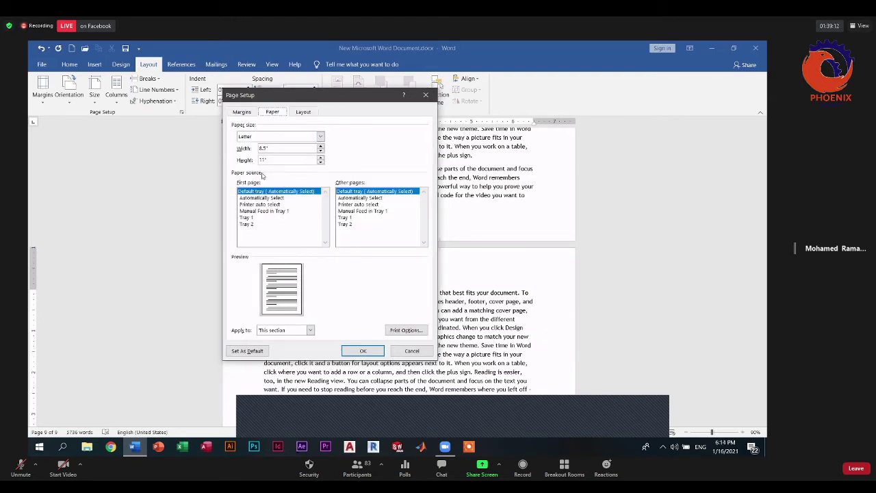
{"action": "left_click", "coordinate": [248, 114]}
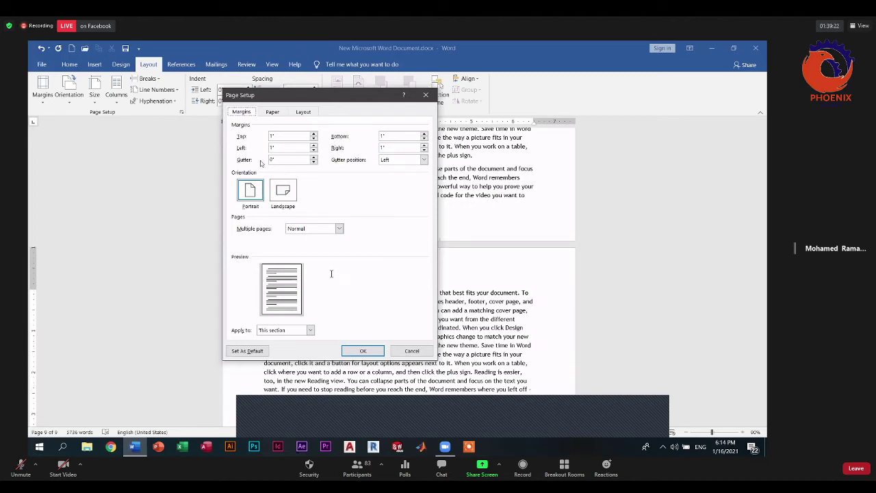
Nudge the top margin back to 1 inch and close Page Setup.
{"action": "left_click", "coordinate": [314, 136]}
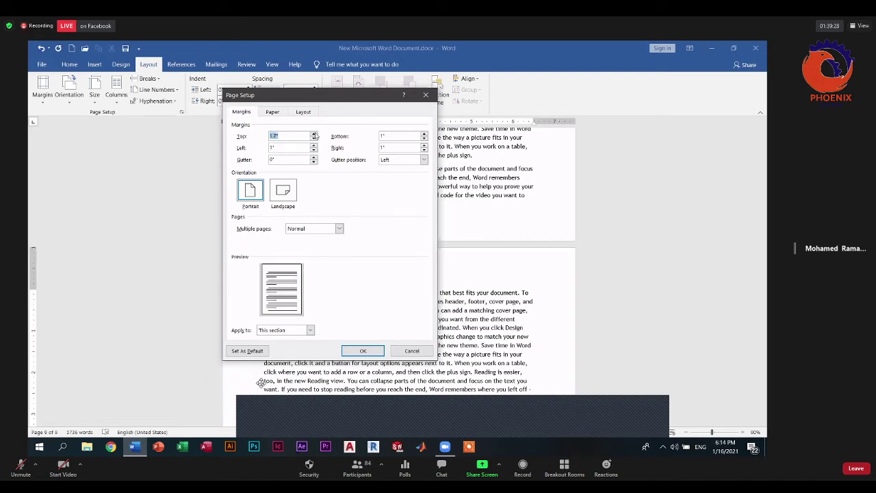
{"action": "key", "text": "Down"}
{"action": "key", "text": "Down"}
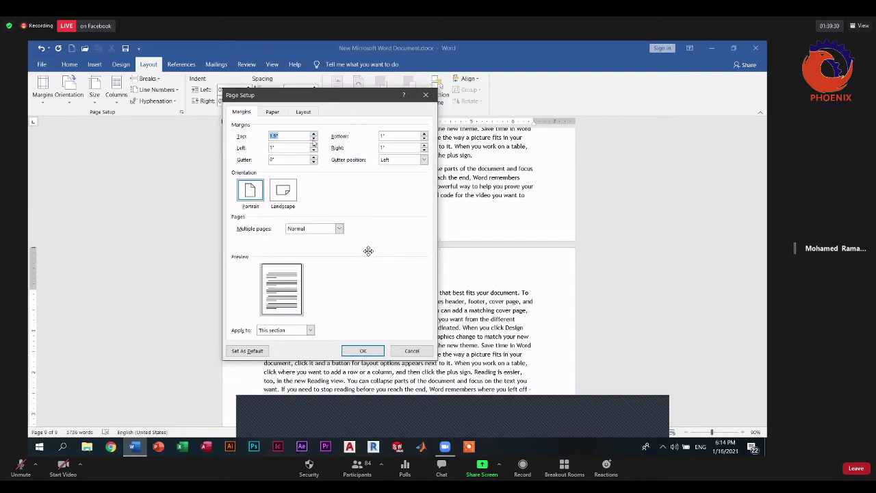
{"action": "key", "text": "Down"}
{"action": "key", "text": "Down"}
{"action": "key", "text": "Down"}
{"action": "key", "text": "Down"}
{"action": "key", "text": "Down"}
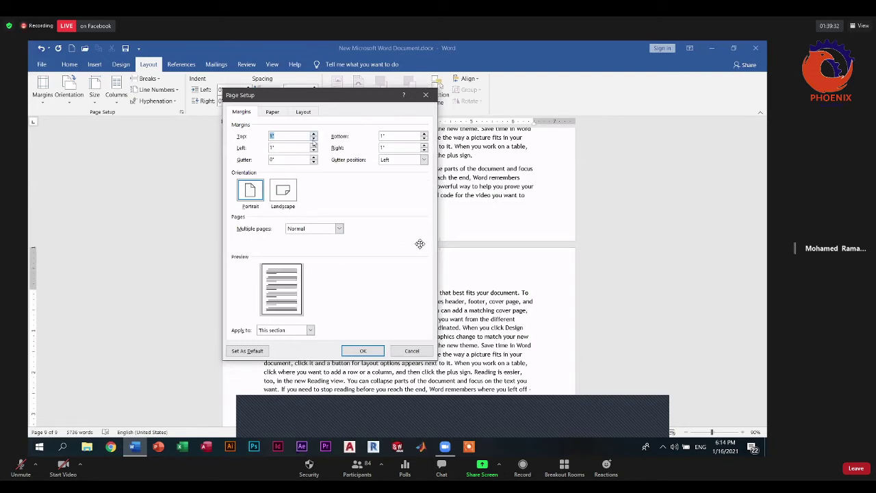
{"action": "left_click", "coordinate": [424, 95]}
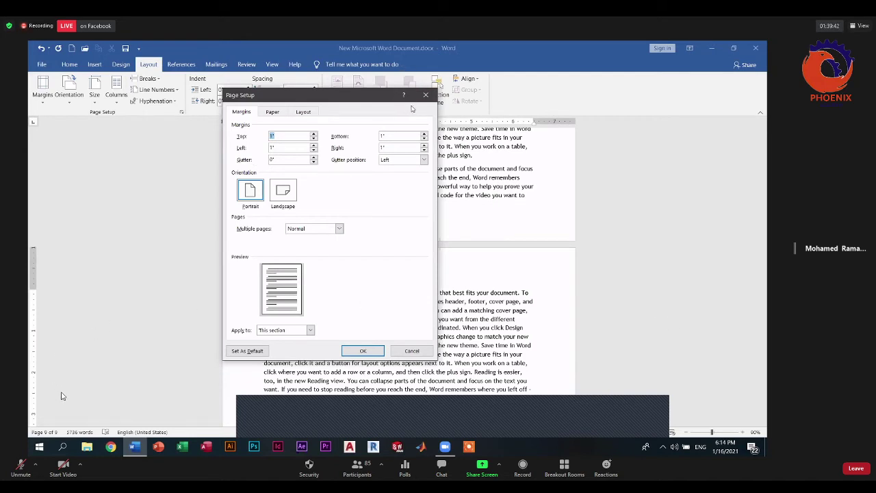
{"action": "left_click", "coordinate": [425, 97]}
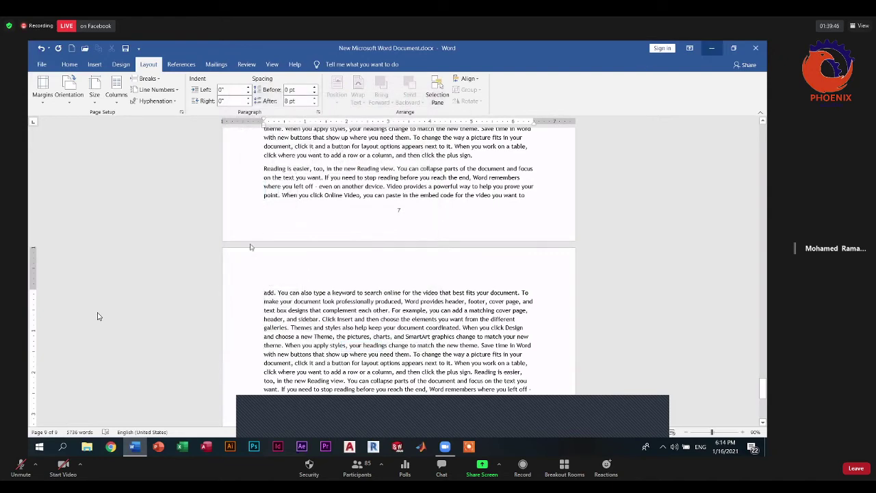
View hqdefault.jpg and the next binding-machine photo in Photos, then return to Word.
{"action": "key", "text": "super+d"}
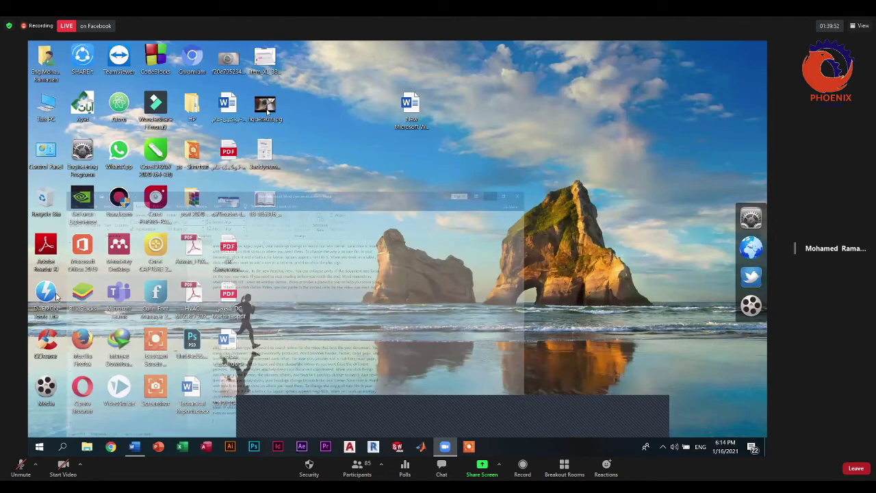
{"action": "double_click", "coordinate": [266, 110]}
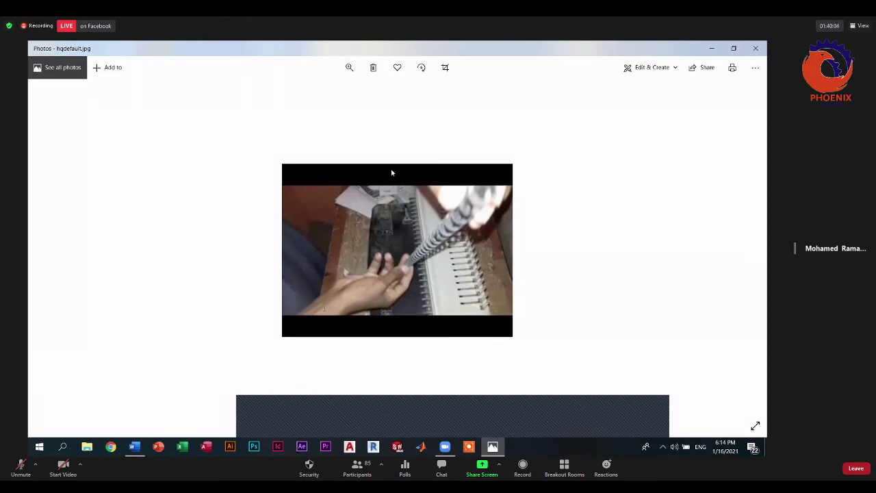
{"action": "key", "text": "Right"}
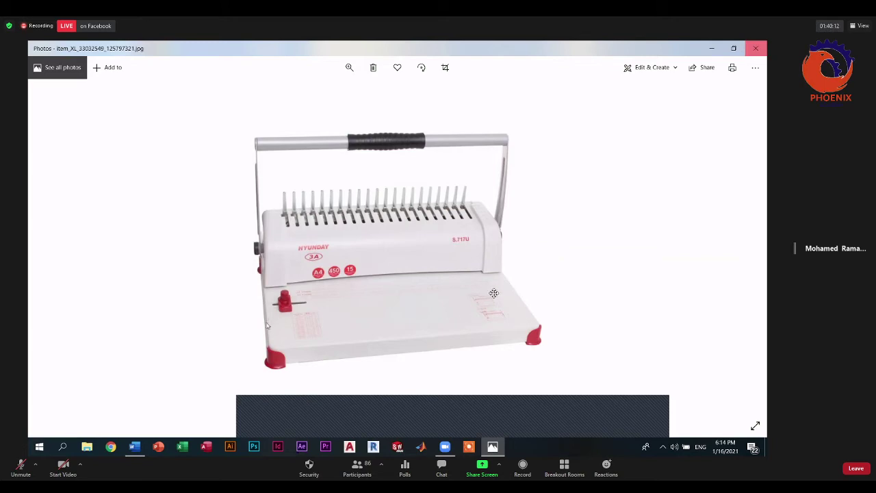
{"action": "key", "text": "alt+F4"}
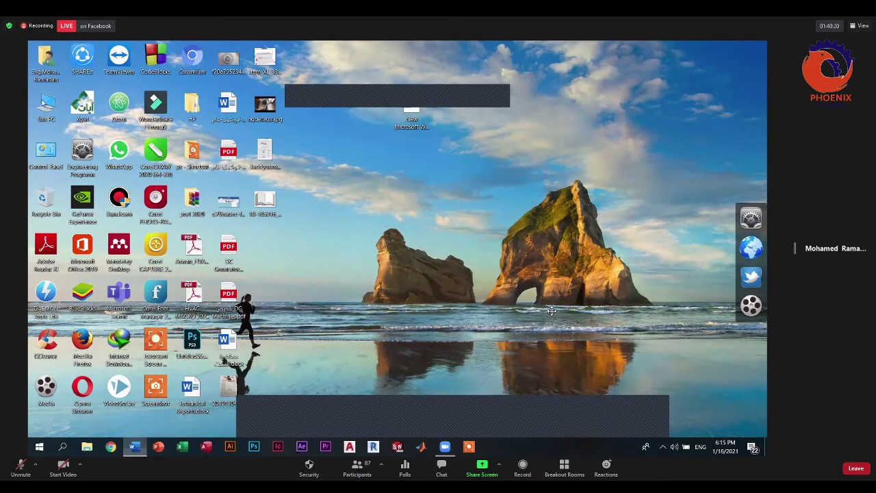
{"action": "key", "text": "alt+Tab"}
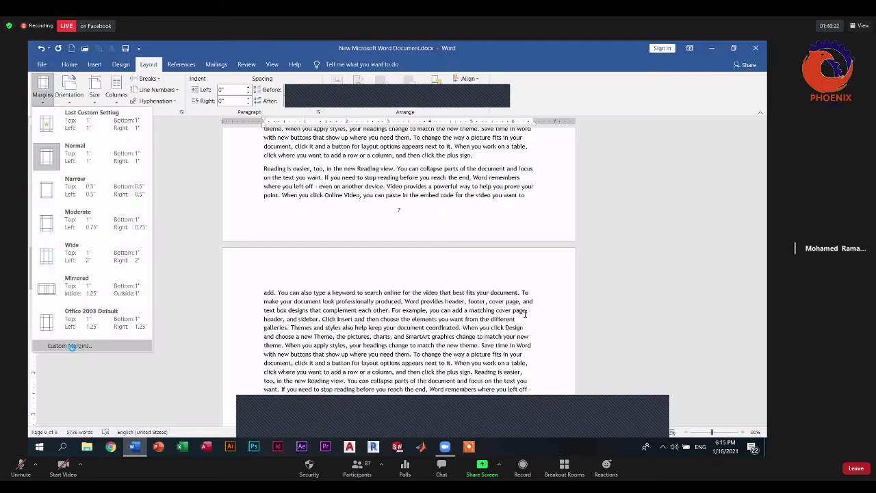
Preview a gutter raised step by step to 1.1" in Custom Margins, then close Page Setup without applying it.
{"action": "left_click", "coordinate": [69, 346]}
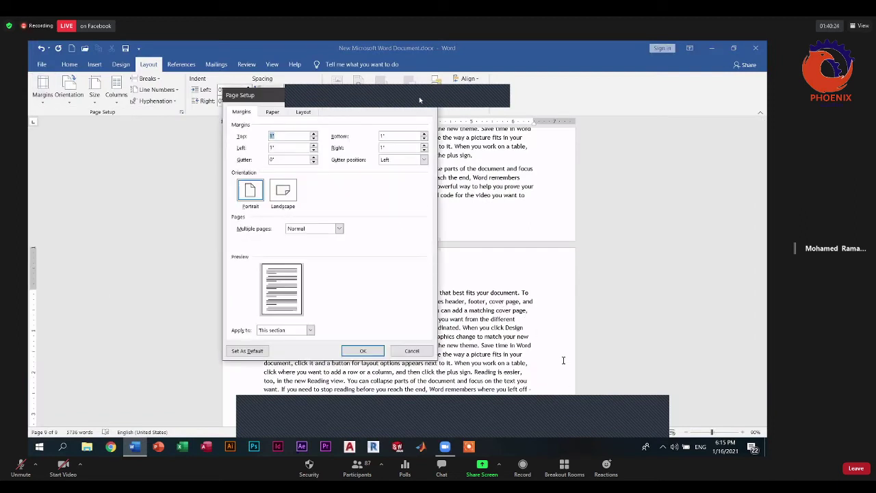
{"action": "left_click", "coordinate": [314, 157]}
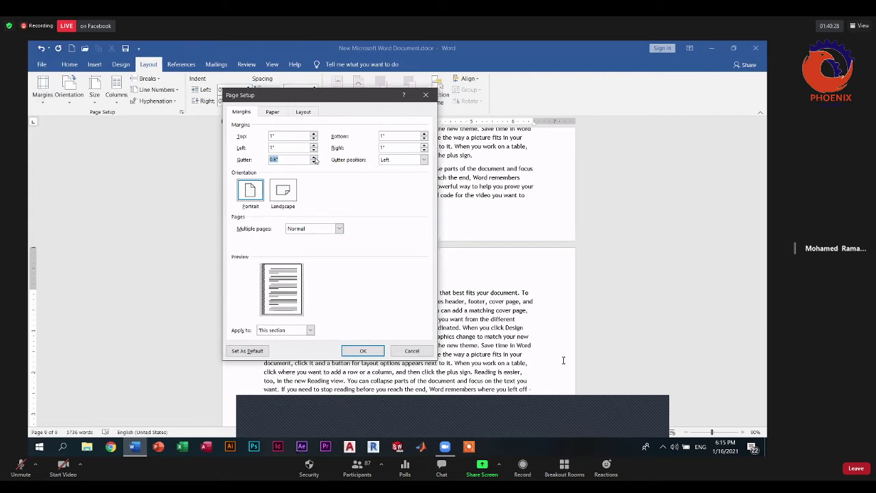
{"action": "left_click", "coordinate": [314, 157]}
{"action": "left_click", "coordinate": [314, 157]}
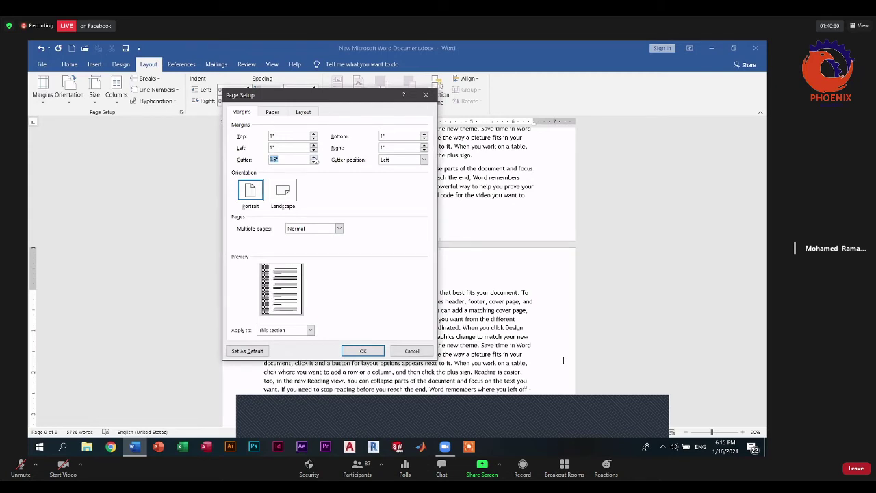
{"action": "left_click", "coordinate": [314, 157]}
{"action": "left_click", "coordinate": [314, 157]}
{"action": "left_click", "coordinate": [427, 97]}
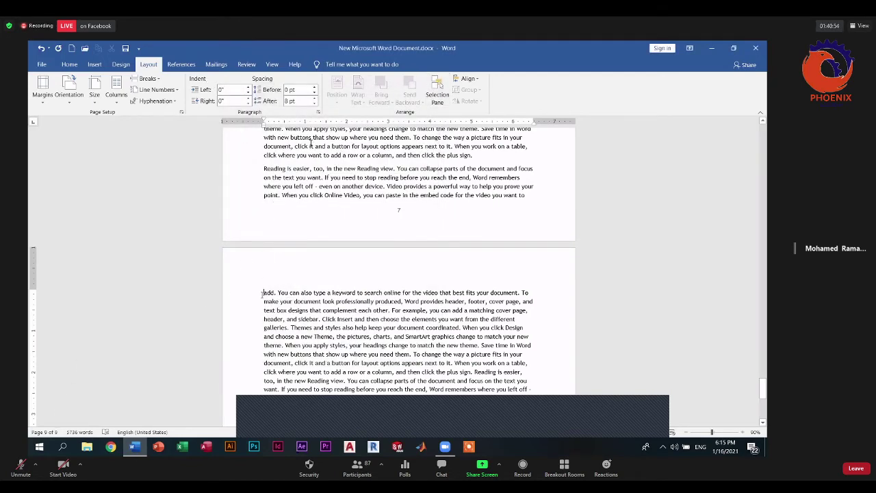
Raise the page-8 paragraph's left indent, then bring it back down to 0", and call up the Layout margin presets.
{"action": "left_click", "coordinate": [249, 88]}
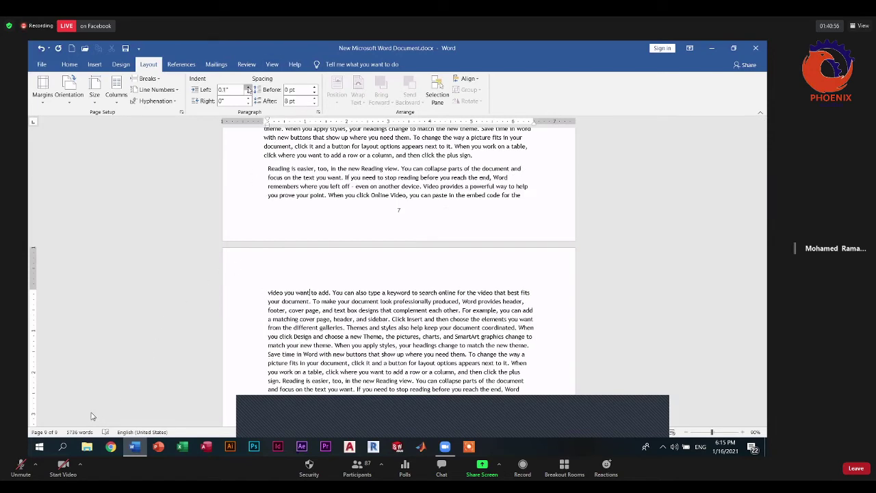
{"action": "left_click", "coordinate": [249, 87]}
{"action": "left_click", "coordinate": [248, 88]}
{"action": "left_click", "coordinate": [249, 87]}
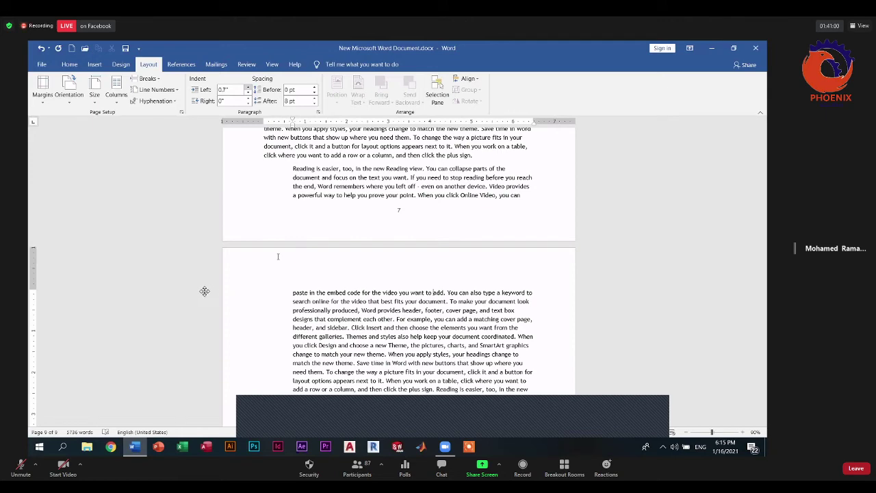
{"action": "key", "text": "Down"}
{"action": "key", "text": "Down"}
{"action": "key", "text": "Down"}
{"action": "key", "text": "Down"}
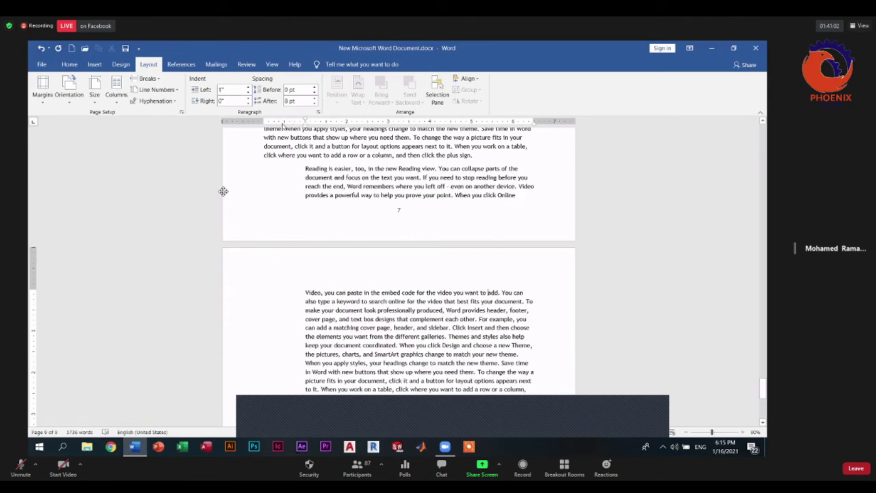
{"action": "key", "text": "Down"}
{"action": "key", "text": "Down"}
{"action": "key", "text": "Down"}
{"action": "key", "text": "Down"}
{"action": "key", "text": "Down"}
{"action": "key", "text": "Down"}
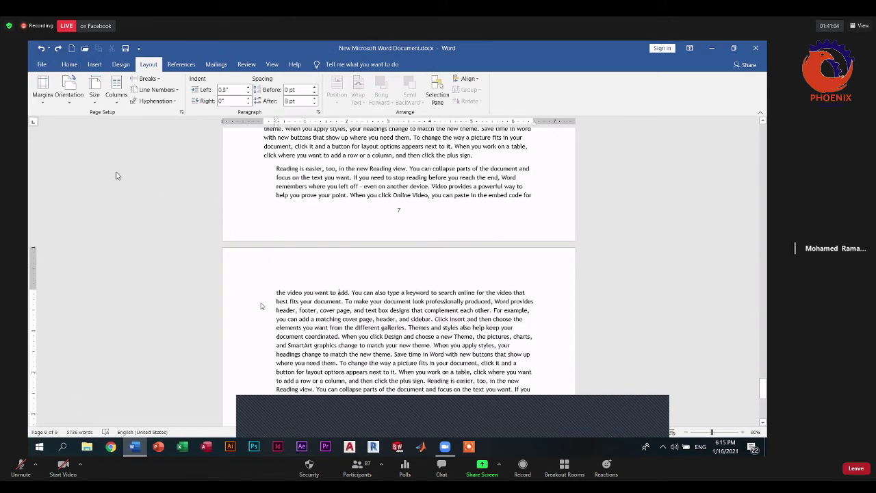
{"action": "key", "text": "alt+p"}
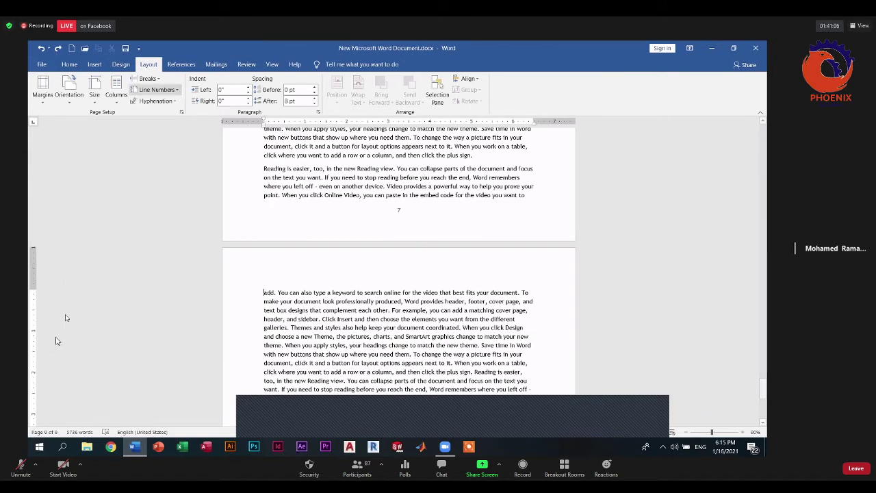
Open Page Setup via Custom Margins and widen the gutter to about 1".
{"action": "key", "text": "m"}
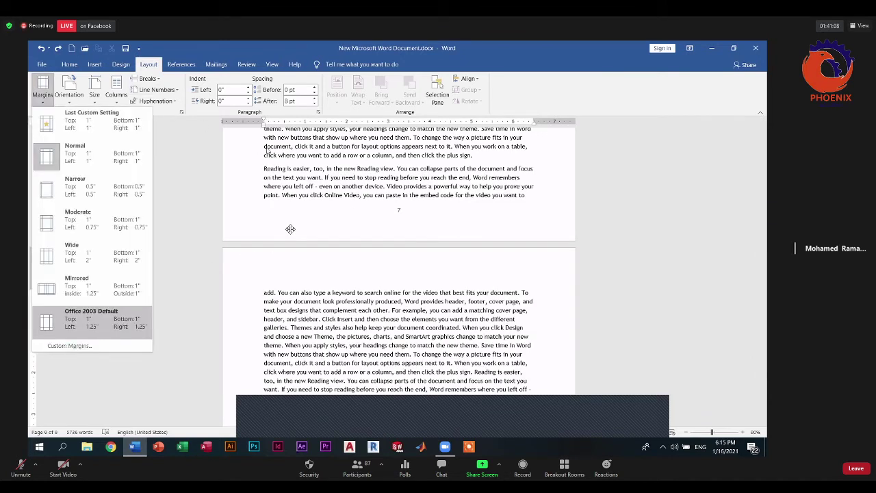
{"action": "key", "text": "a"}
{"action": "left_click", "coordinate": [314, 157]}
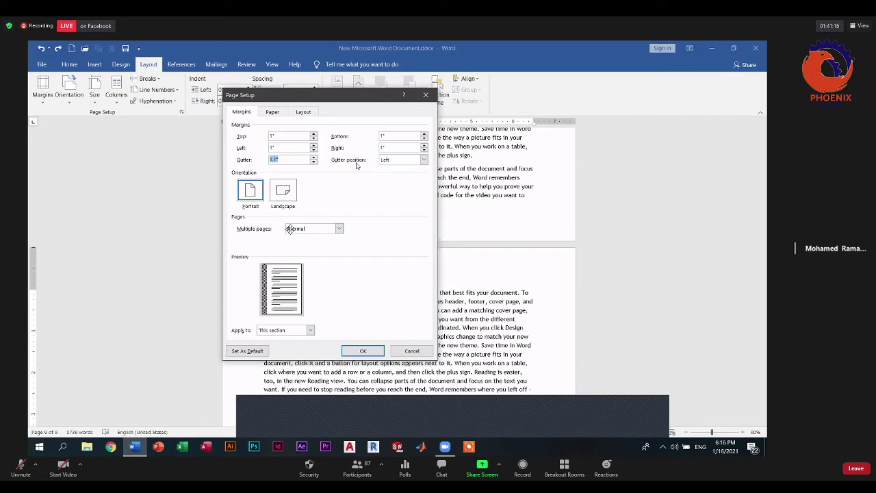
Set gutter position to Top, then Right, switch to Landscape, and reset the gutter to 0".
{"action": "left_click", "coordinate": [425, 161]}
{"action": "left_click", "coordinate": [394, 175]}
{"action": "left_click", "coordinate": [425, 161]}
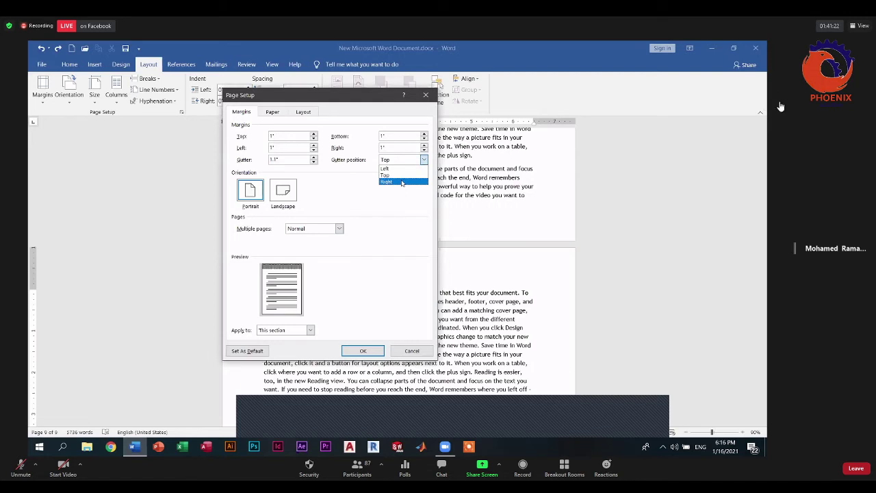
{"action": "left_click", "coordinate": [402, 183]}
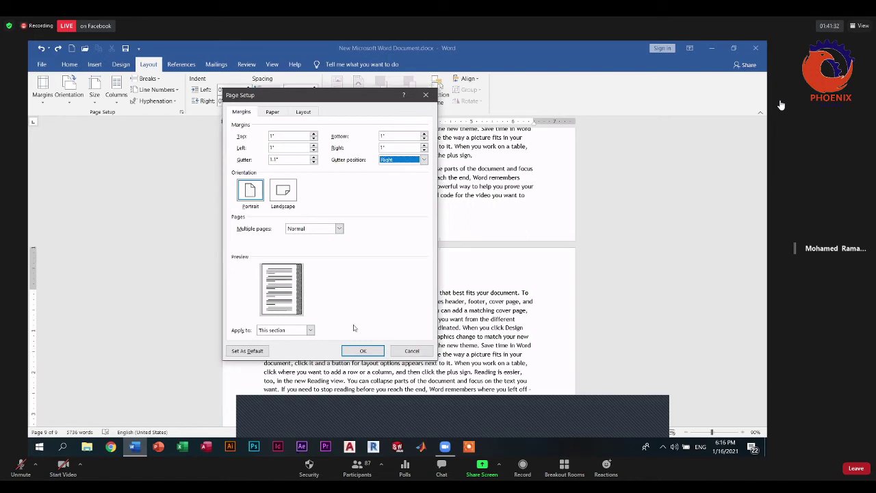
{"action": "key", "text": "alt+s"}
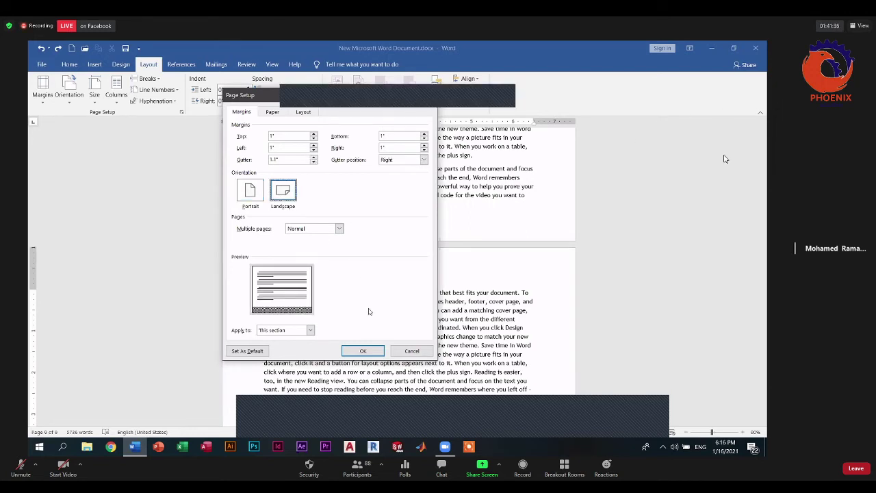
{"action": "left_click", "coordinate": [364, 351]}
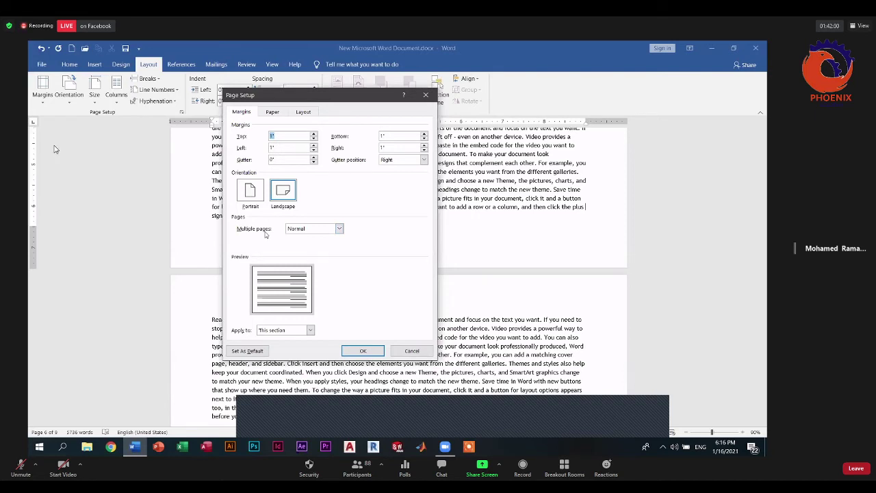
Switch back to Portrait, choose Mirror margins, and set the Inside margin to 1".
{"action": "left_click", "coordinate": [339, 228]}
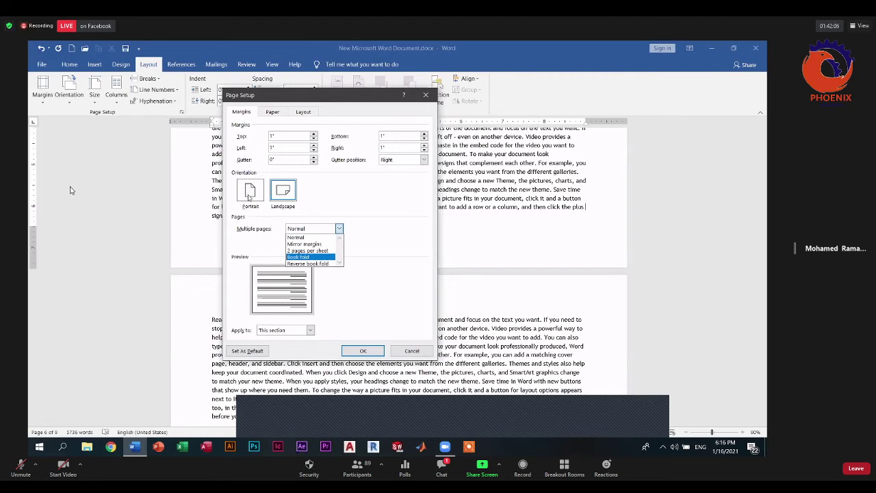
{"action": "left_click", "coordinate": [335, 239]}
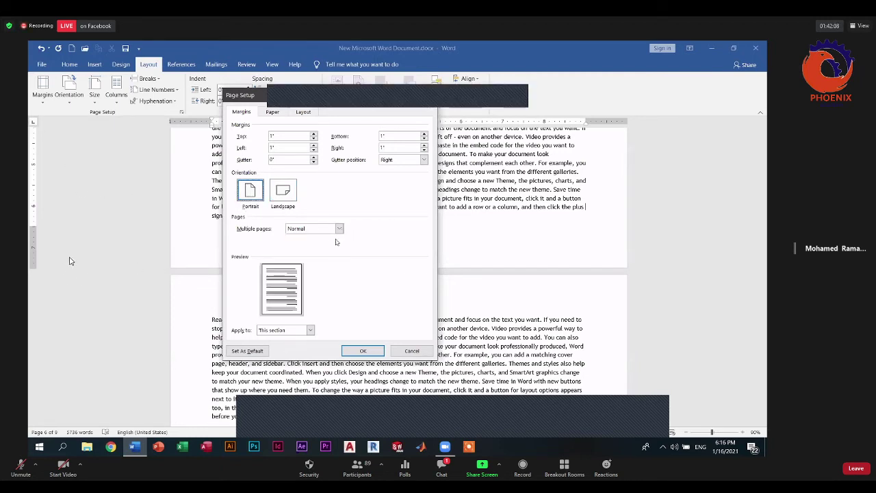
{"action": "key", "text": "Down"}
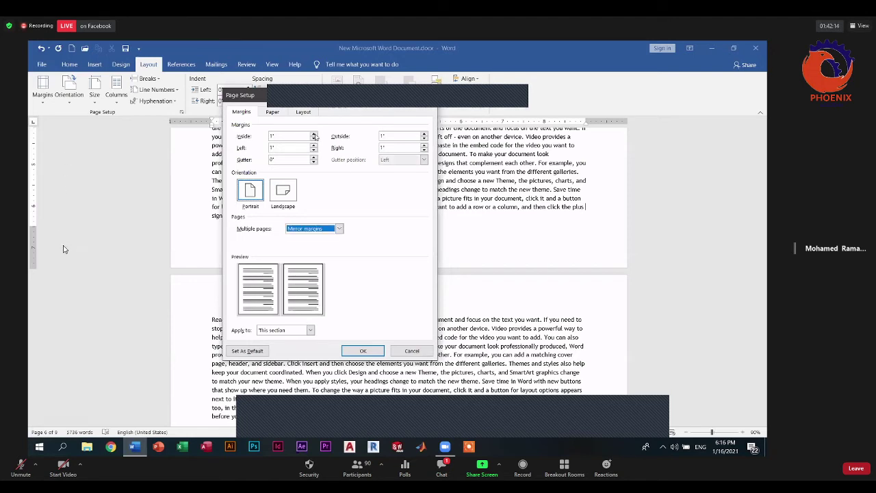
{"action": "left_click", "coordinate": [315, 135]}
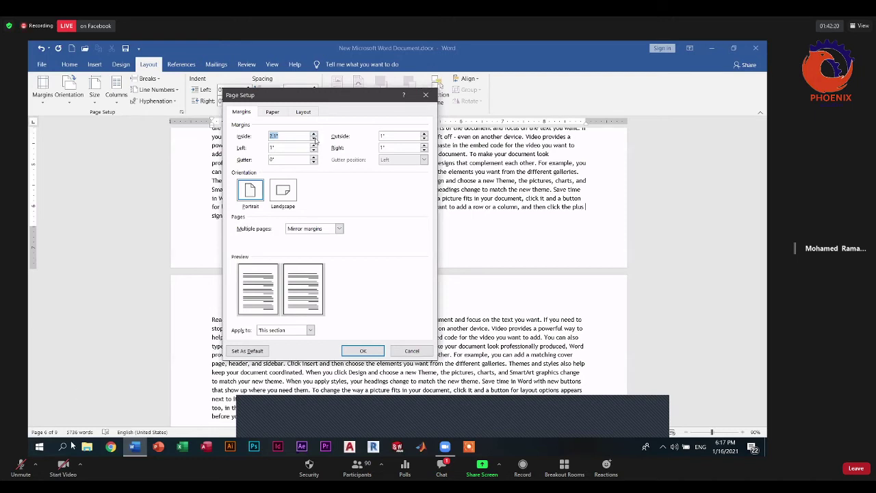
{"action": "left_click", "coordinate": [315, 140]}
{"action": "left_click", "coordinate": [315, 140]}
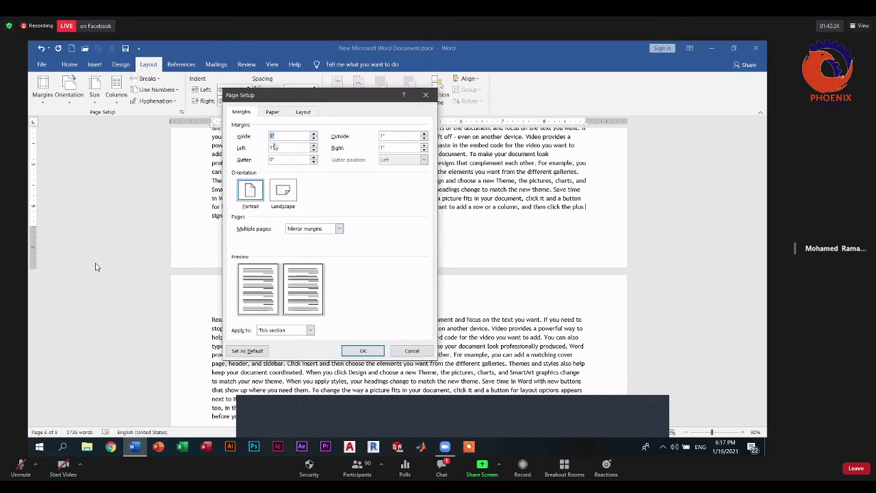
Widen the gutter up to 0.4", then bring it back down to 0".
{"action": "left_click", "coordinate": [315, 157]}
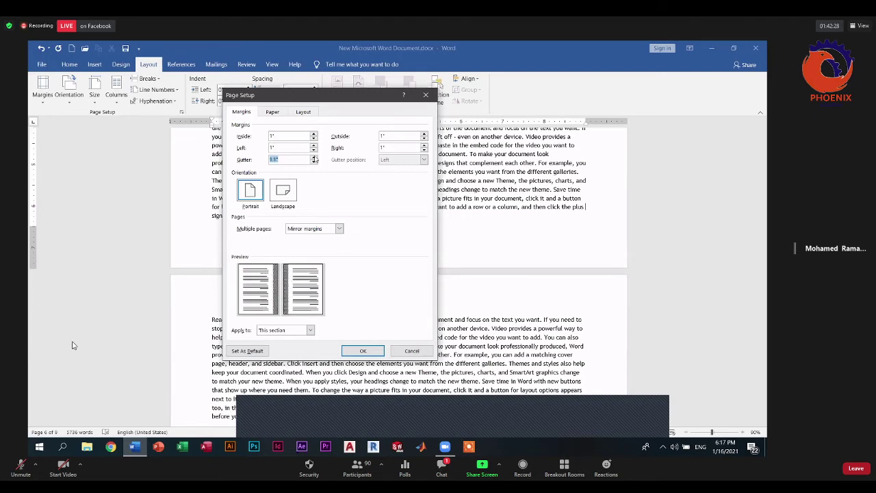
{"action": "left_click", "coordinate": [315, 158]}
{"action": "left_click", "coordinate": [314, 158]}
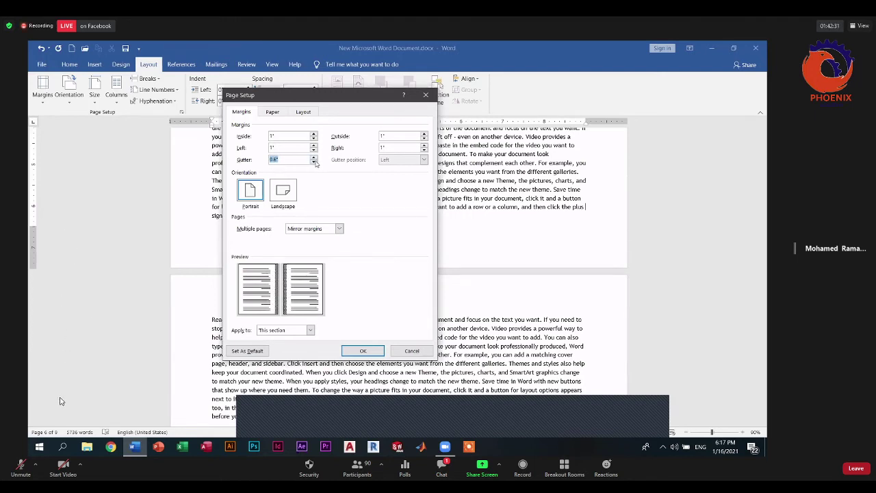
{"action": "left_click", "coordinate": [314, 158]}
{"action": "left_click", "coordinate": [314, 161]}
{"action": "left_click", "coordinate": [315, 162]}
{"action": "left_click", "coordinate": [315, 161]}
{"action": "left_click", "coordinate": [314, 162]}
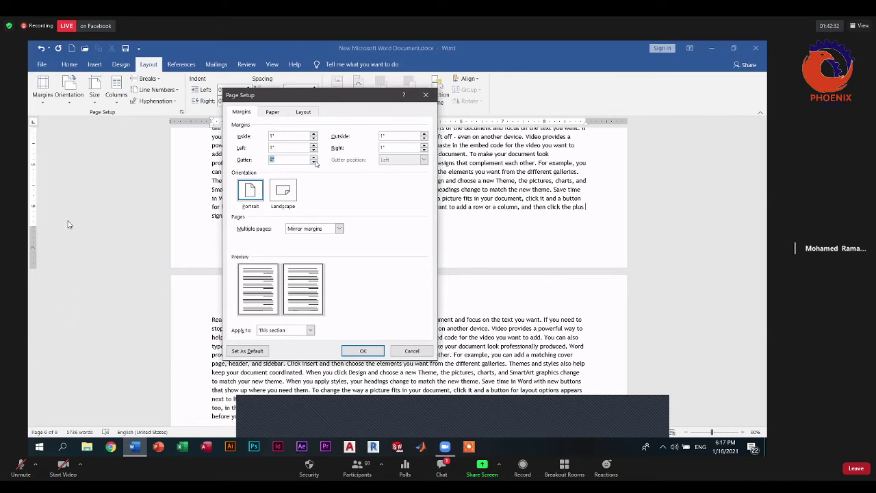
Preview 2 pages per sheet, then lay the pages out as Book fold and move to the browser.
{"action": "left_click", "coordinate": [339, 229]}
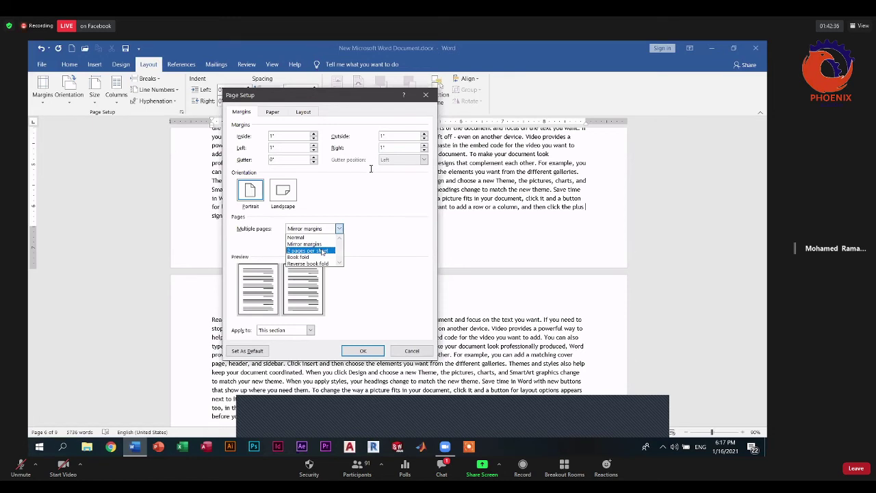
{"action": "left_click", "coordinate": [324, 251]}
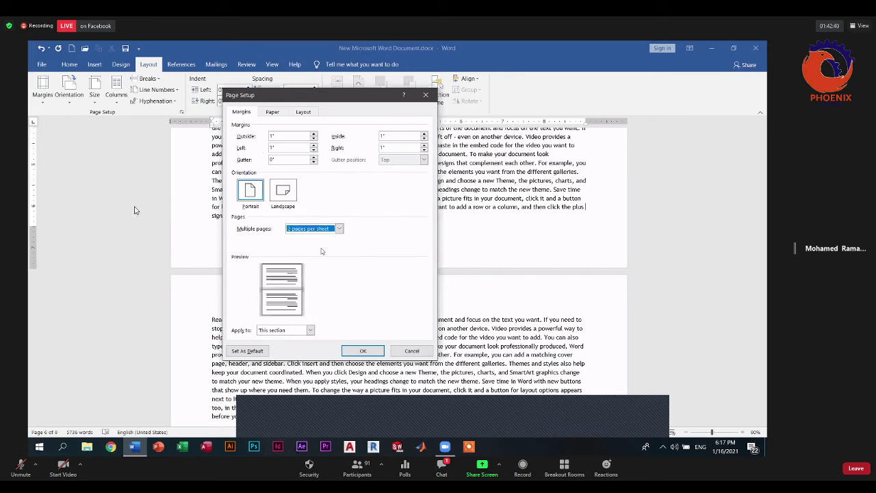
{"action": "left_click", "coordinate": [339, 229]}
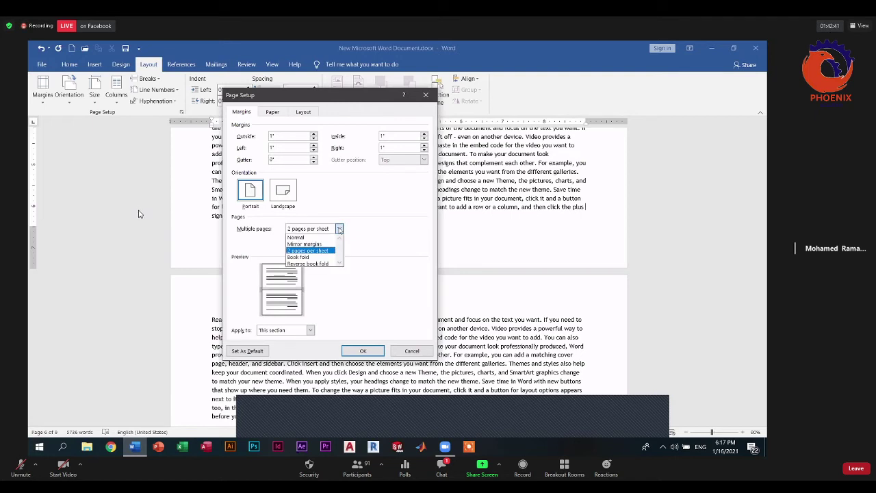
{"action": "left_click", "coordinate": [314, 257]}
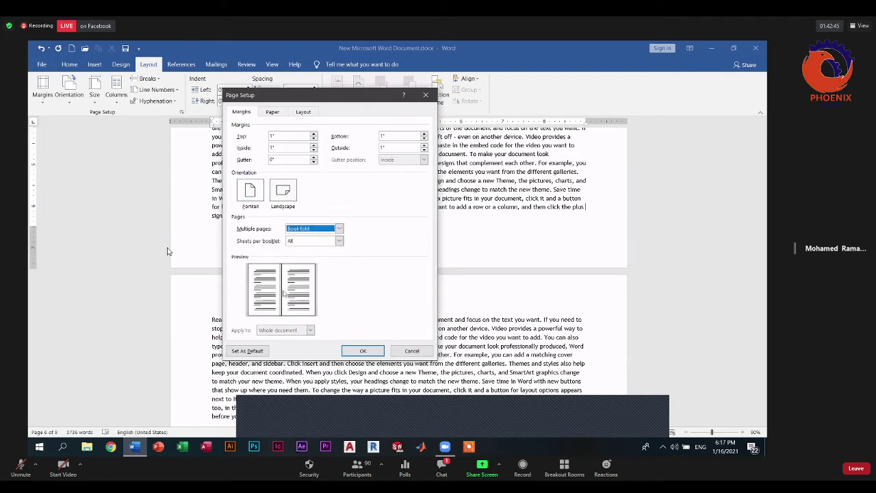
{"action": "left_click", "coordinate": [111, 450]}
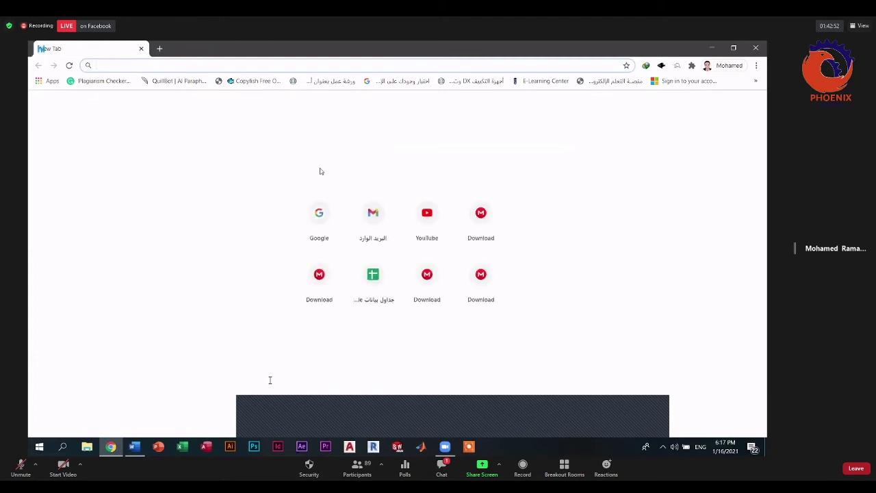
Search Google Images for 'book feld', enlarge the Reboot book cover result, then return to Word.
{"action": "left_click", "coordinate": [318, 209]}
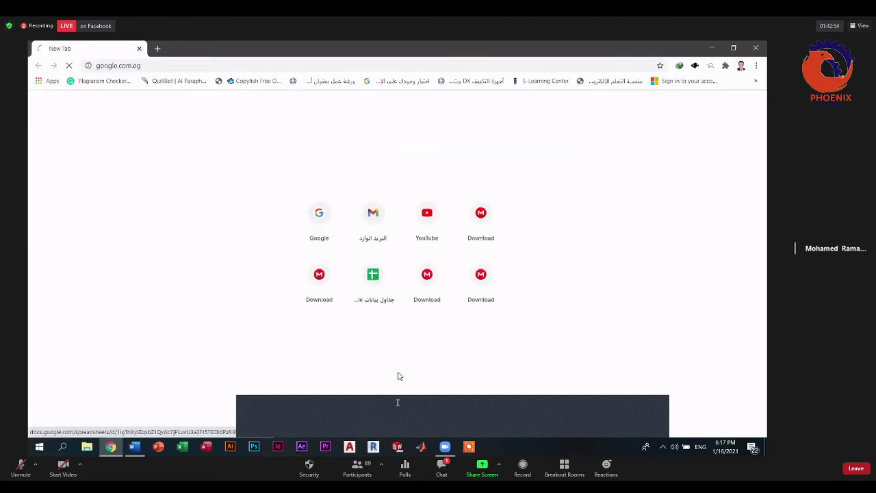
{"action": "type", "text": "bo"}
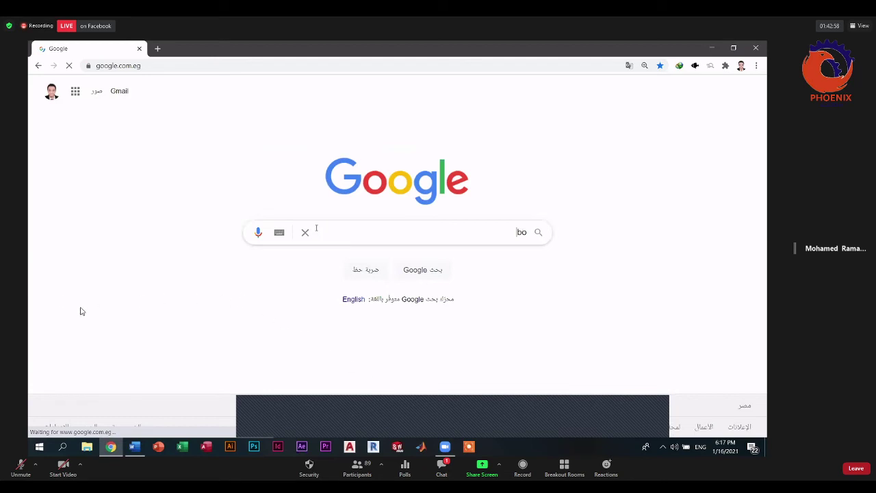
{"action": "type", "text": "ok feld"}
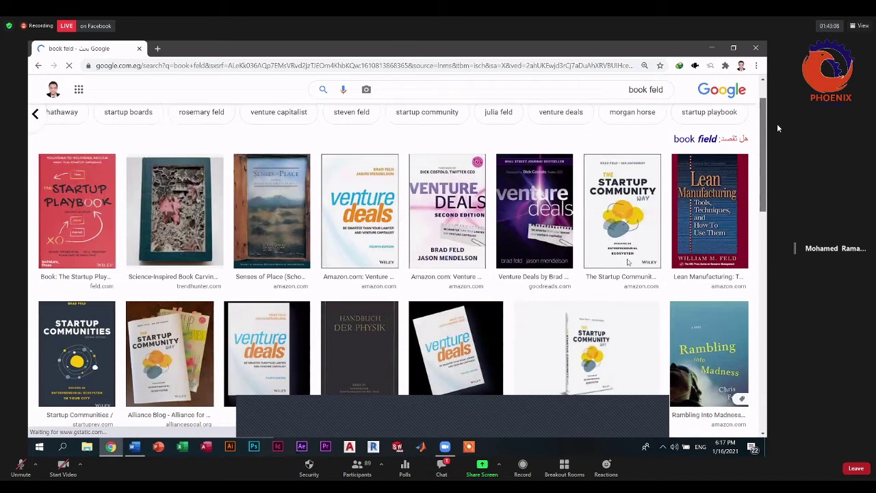
{"action": "scroll", "coordinate": [431, 267], "scroll_direction": "down", "scroll_amount": 1}
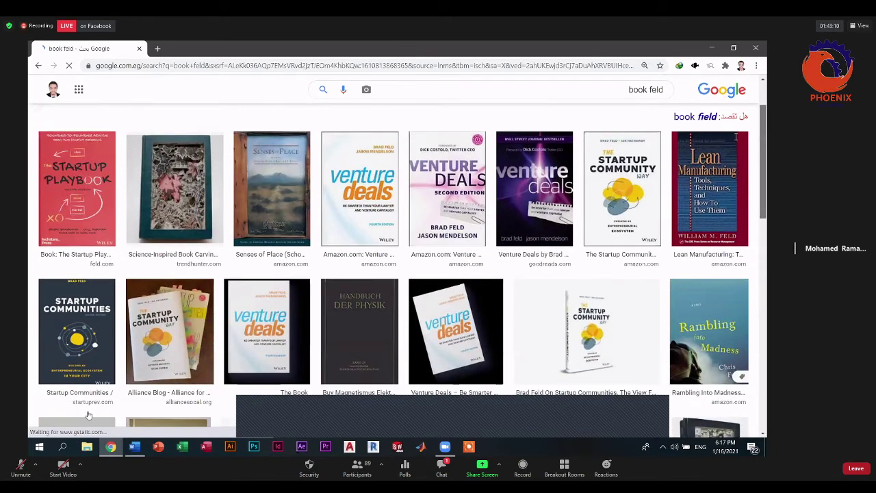
{"action": "scroll", "coordinate": [202, 325], "scroll_direction": "down", "scroll_amount": 1}
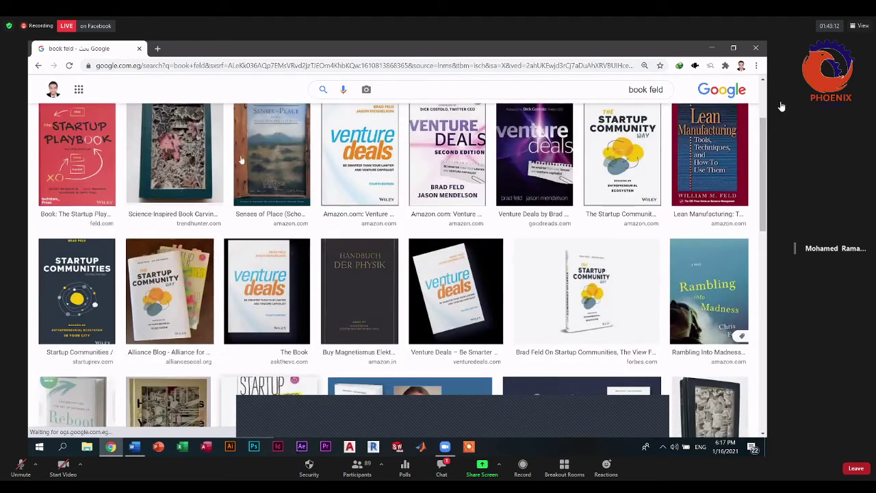
{"action": "left_click", "coordinate": [74, 404]}
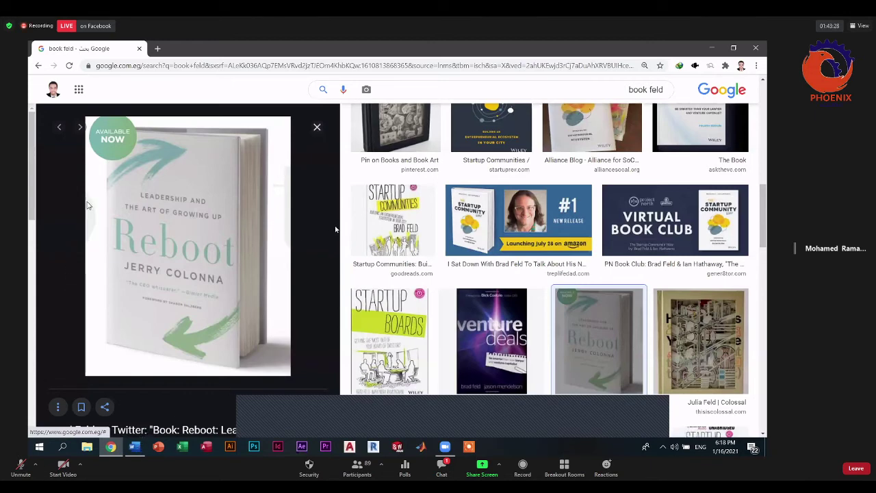
{"action": "scroll", "coordinate": [94, 180], "scroll_direction": "down", "scroll_amount": 5}
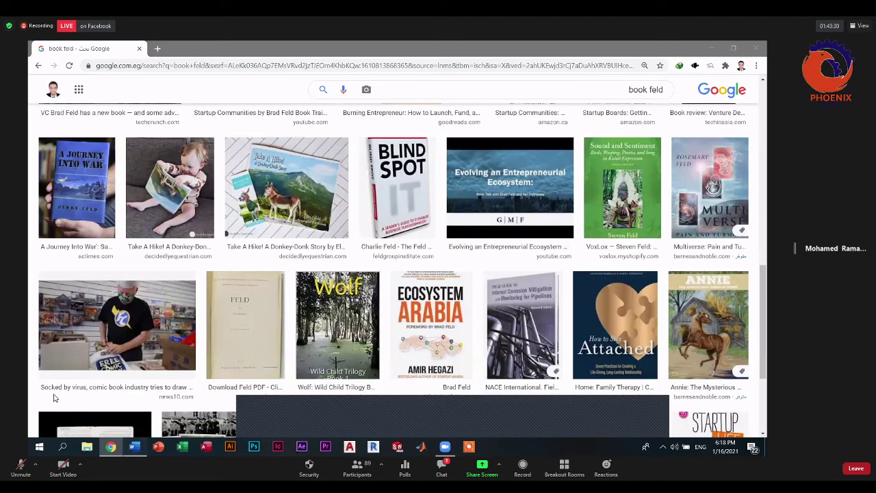
{"action": "key", "text": "alt+Tab"}
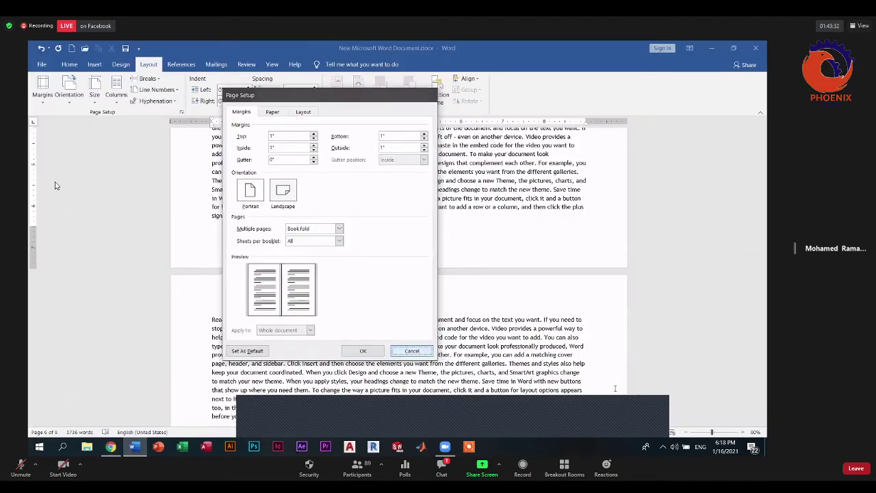
Cancel Page Setup, discarding the Book fold settings.
{"action": "left_click", "coordinate": [411, 350]}
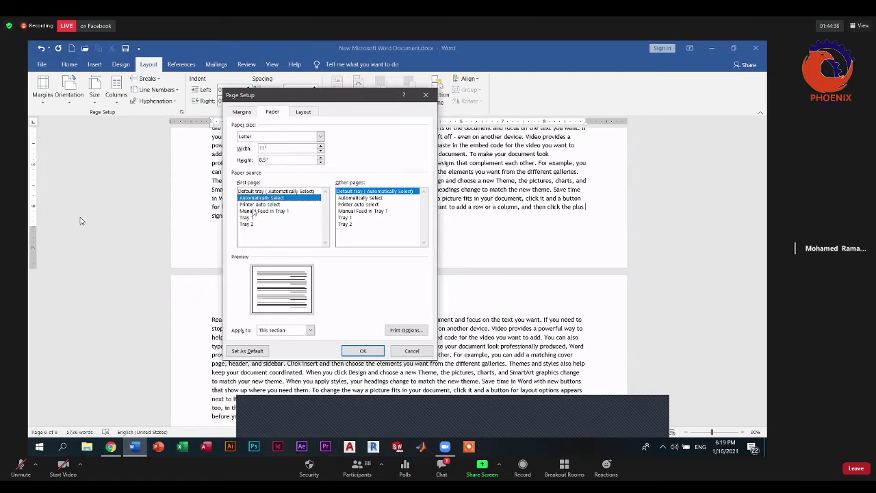
Pick Manual Feed in Tray 1 for other pages, review the Layout tab options, then escape without changes.
{"action": "left_click", "coordinate": [351, 211]}
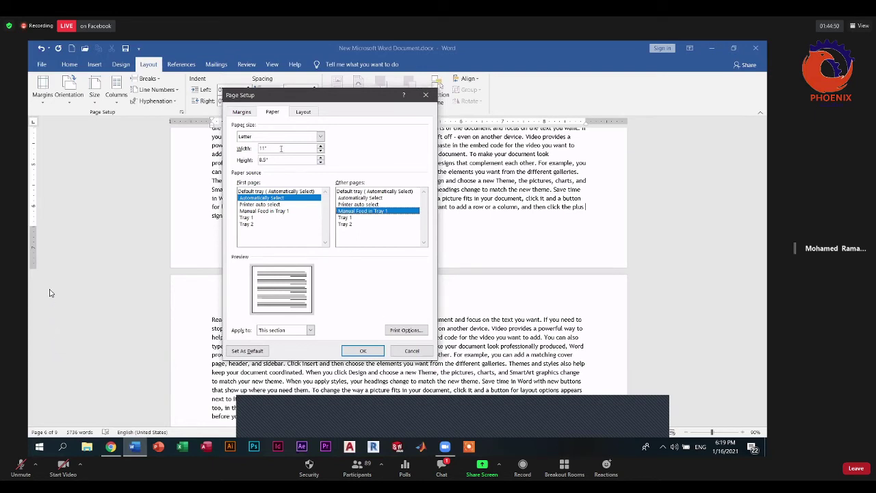
{"action": "left_click", "coordinate": [303, 112]}
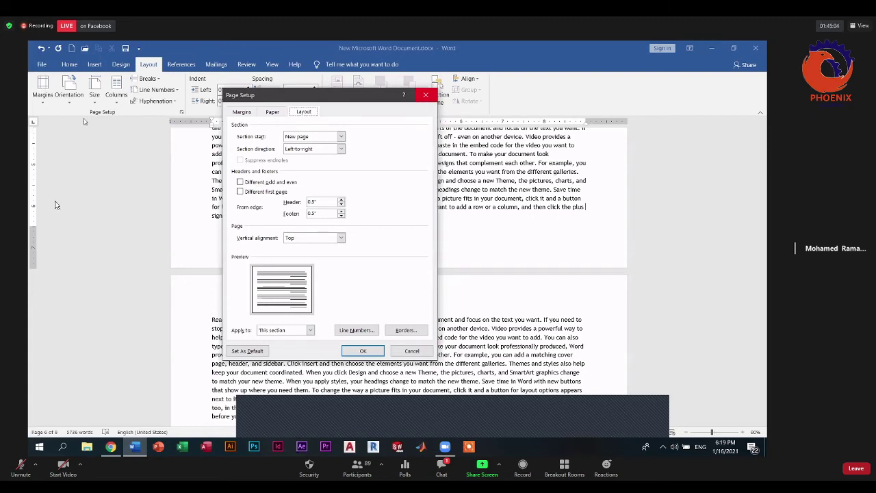
{"action": "key", "text": "Escape"}
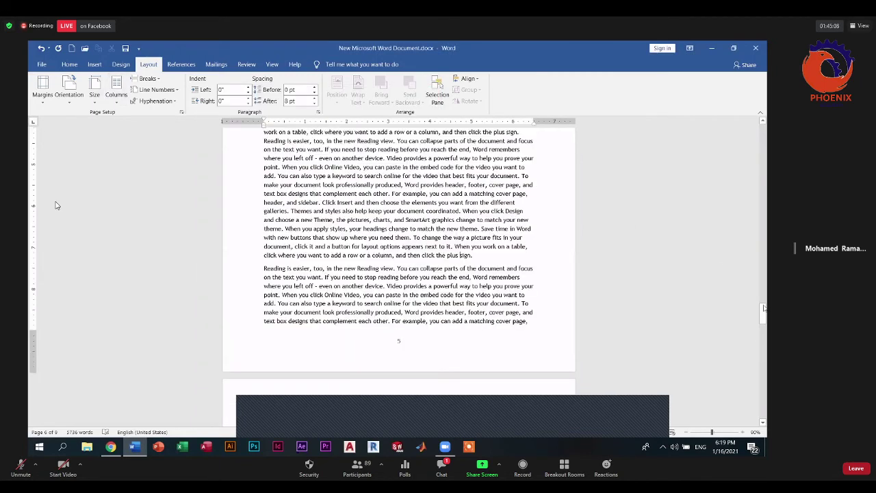
Undo and redo to restore the three-column layout of the passage starting 'to stop reading'.
{"action": "scroll", "coordinate": [765, 191], "scroll_direction": "down", "scroll_amount": 3}
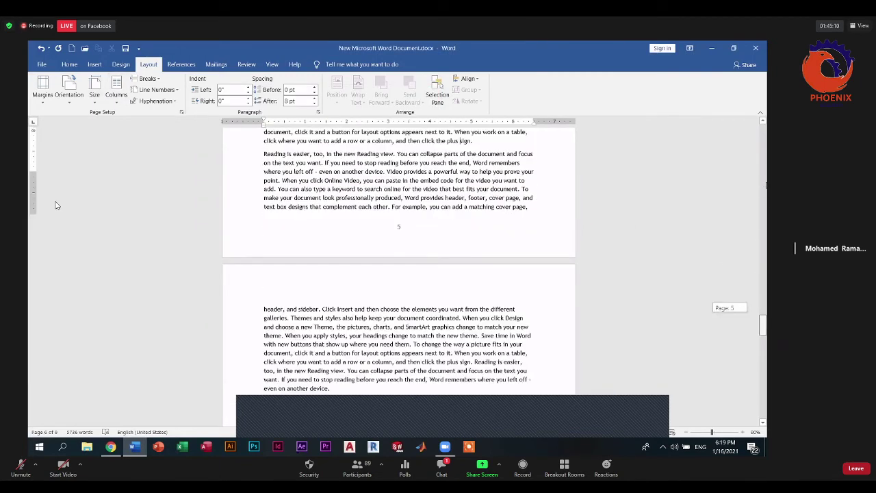
{"action": "scroll", "coordinate": [398, 261], "scroll_direction": "up", "scroll_amount": 10}
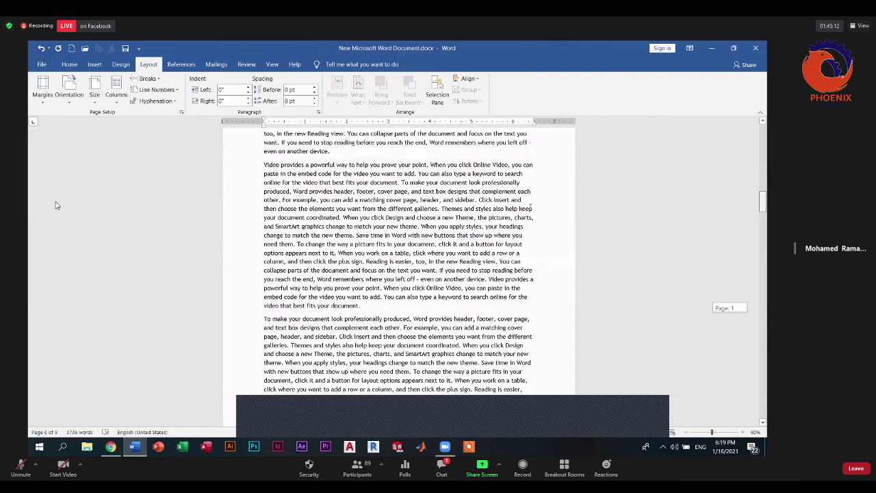
{"action": "scroll", "coordinate": [356, 140], "scroll_direction": "up", "scroll_amount": 1}
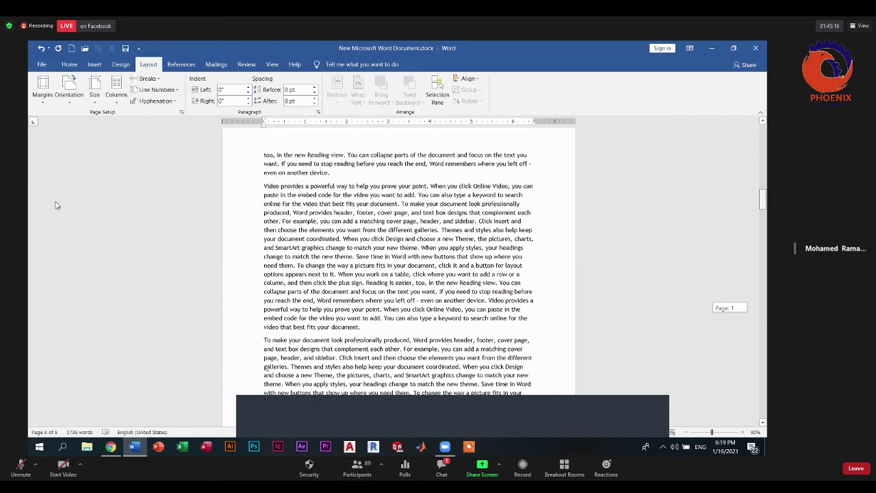
{"action": "key", "text": "ctrl+z"}
{"action": "key", "text": "ctrl+z"}
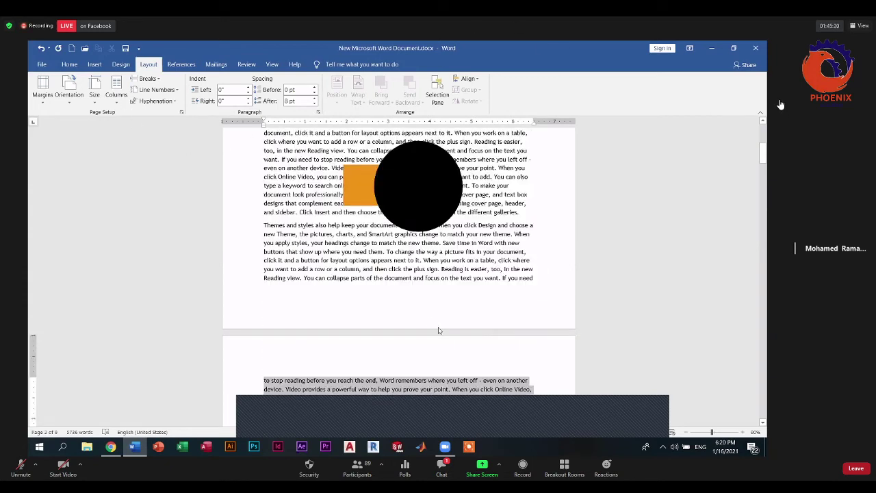
{"action": "key", "text": "ctrl+y"}
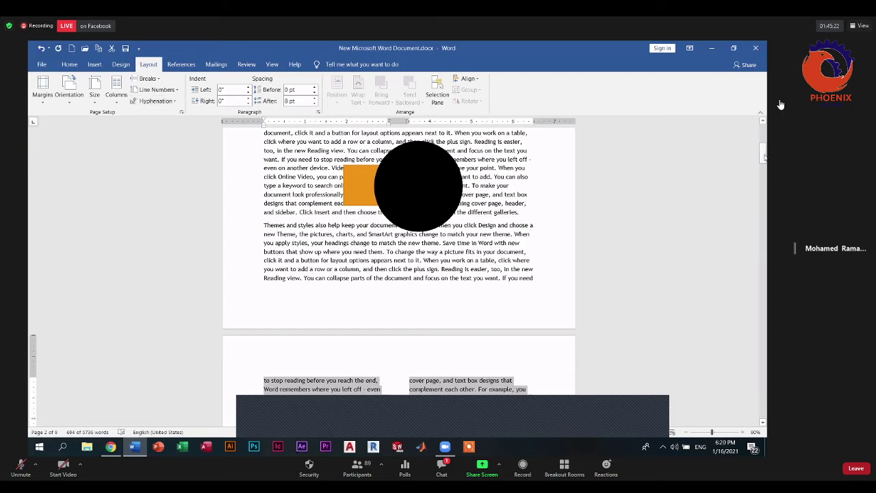
{"action": "left_click_drag", "start_coordinate": [766, 158], "coordinate": [763, 173]}
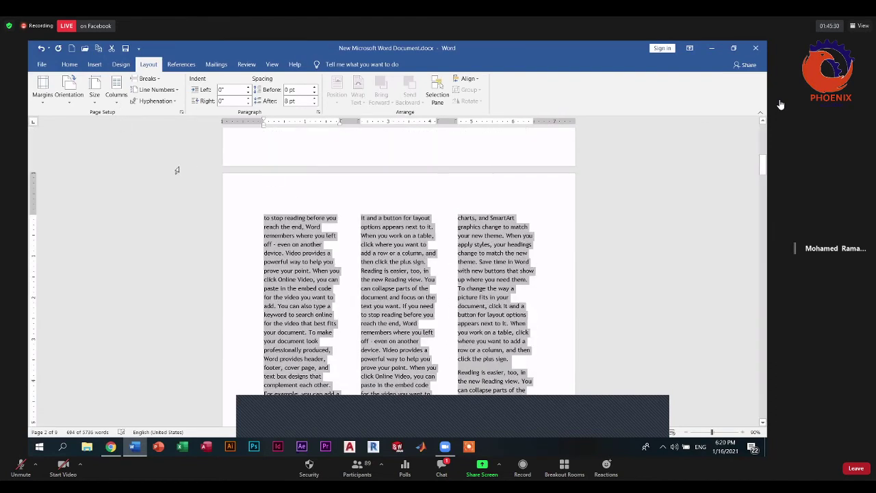
{"action": "left_click", "coordinate": [117, 104]}
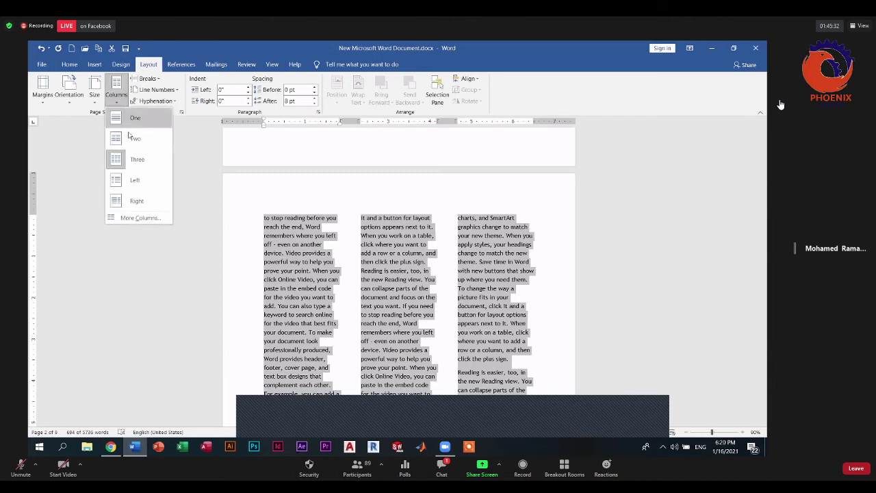
{"action": "left_click", "coordinate": [127, 138]}
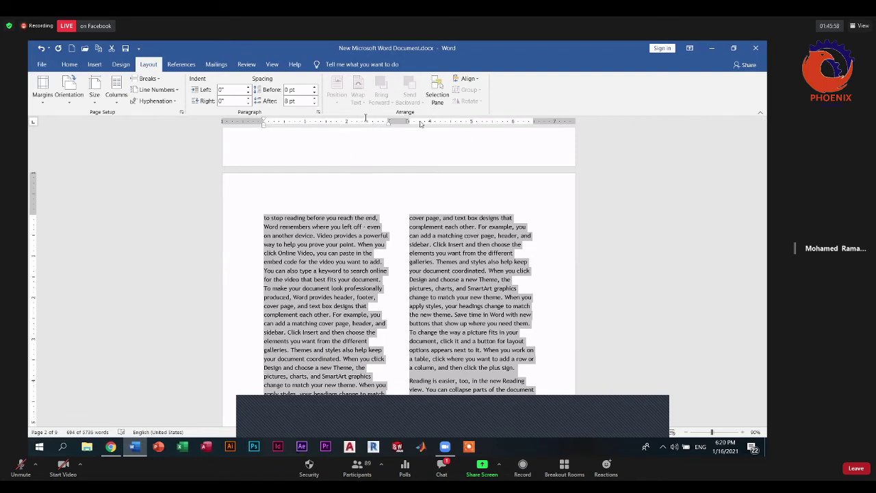
{"action": "left_click", "coordinate": [116, 92]}
{"action": "left_click", "coordinate": [137, 160]}
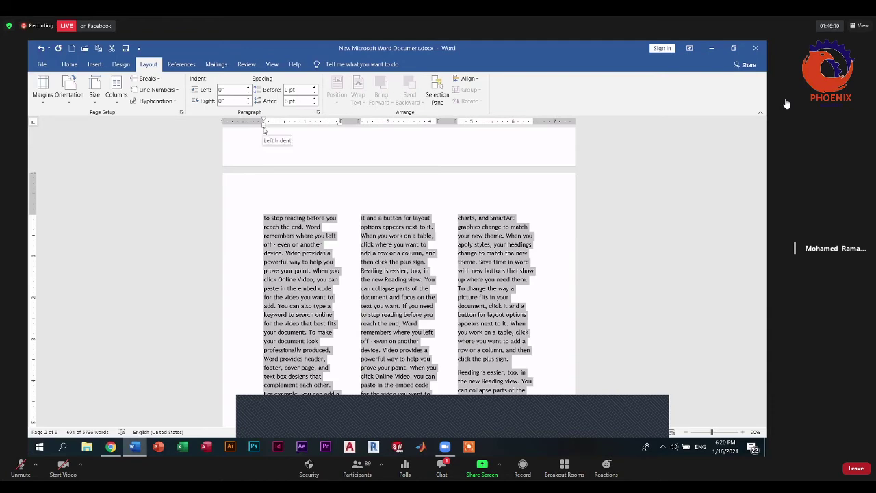
Drag the ruler markers to a -0.56" left indent and 0.08" right indent, widening the columns.
{"action": "left_click_drag", "start_coordinate": [263, 128], "coordinate": [240, 139]}
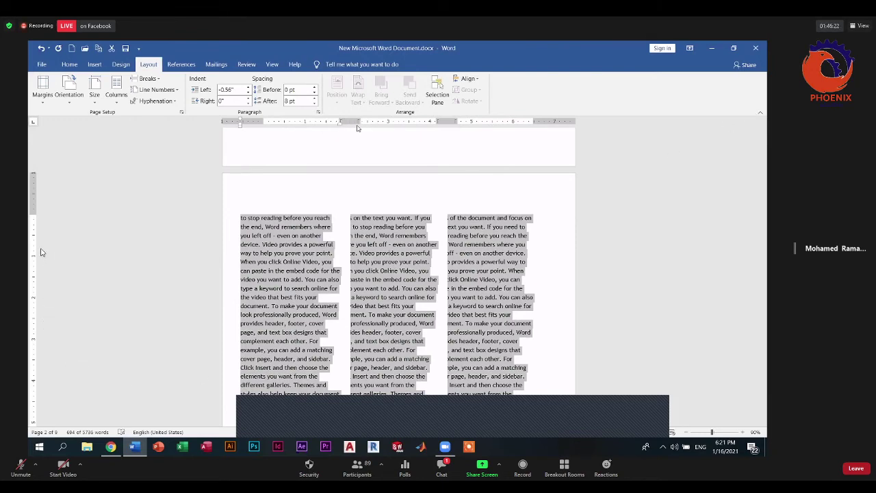
{"action": "left_click_drag", "start_coordinate": [357, 128], "coordinate": [335, 132]}
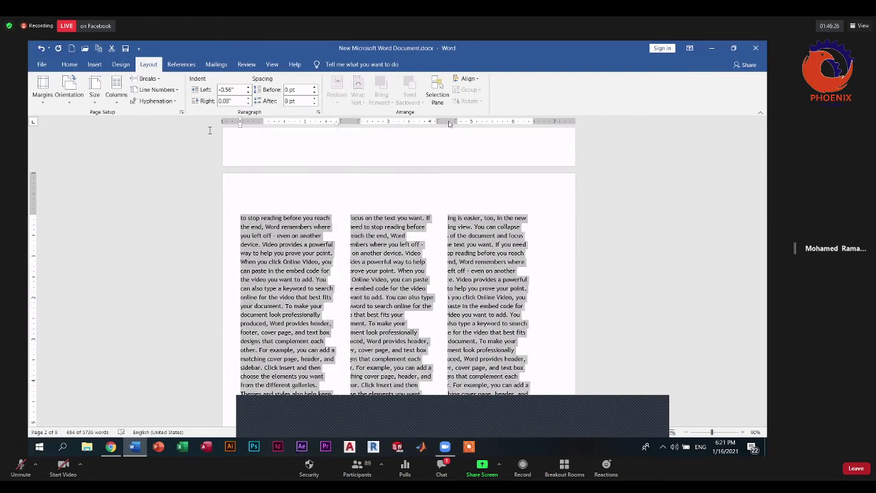
{"action": "left_click", "coordinate": [433, 205]}
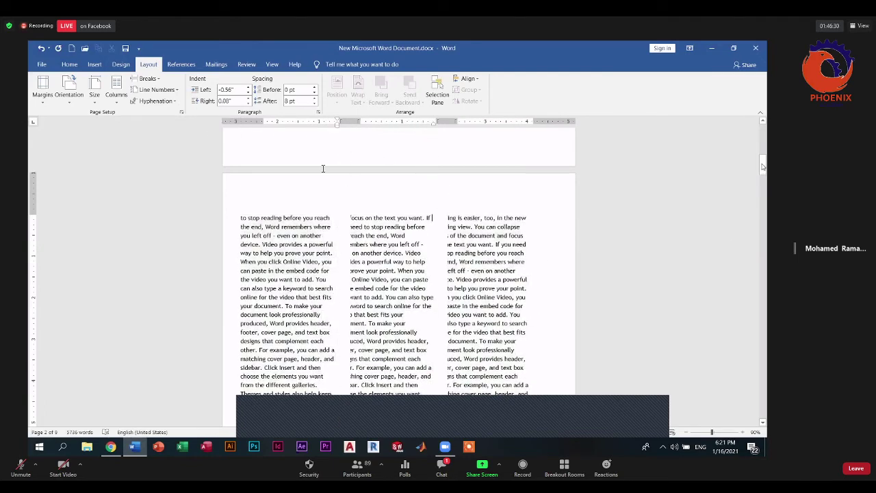
Adjust the column markers further, then undo the last two column adjustments.
{"action": "left_click_drag", "start_coordinate": [764, 168], "coordinate": [694, 137]}
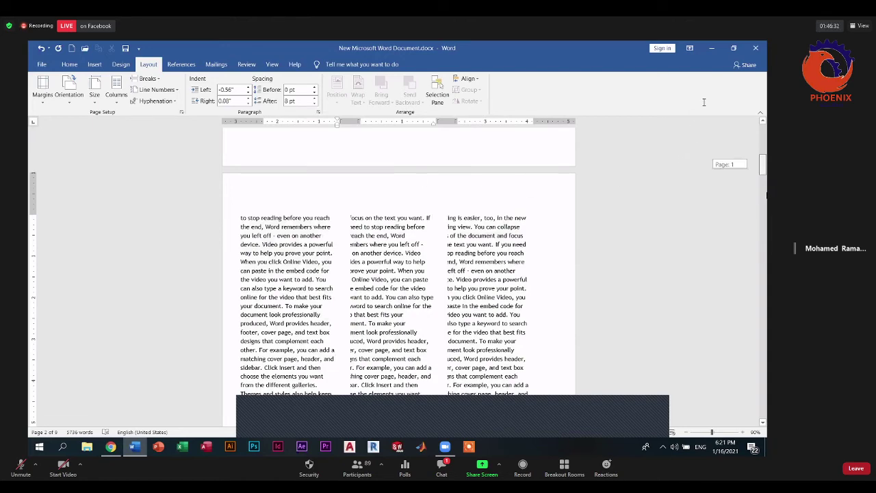
{"action": "left_click_drag", "start_coordinate": [704, 102], "coordinate": [765, 107]}
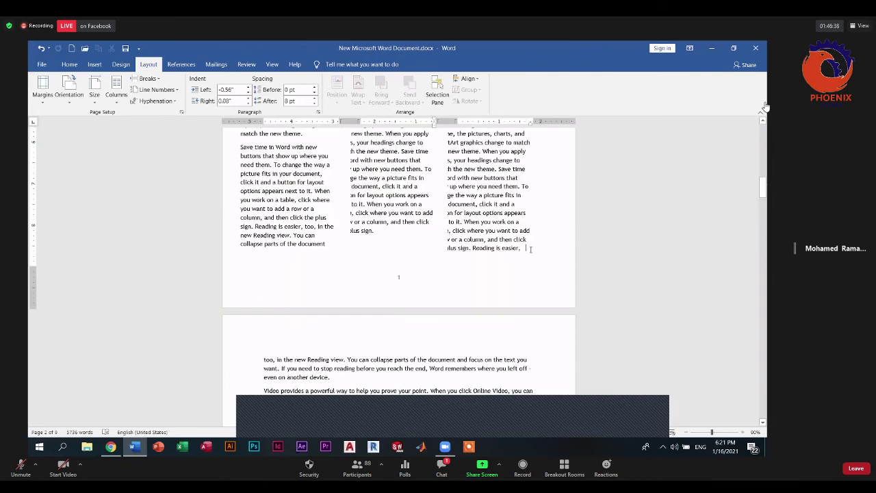
{"action": "key", "text": "ctrl+z"}
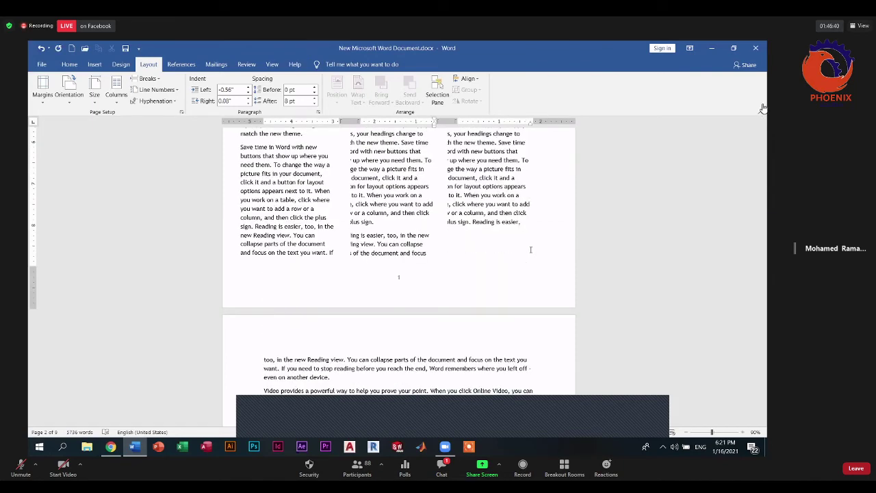
{"action": "key", "text": "ctrl+z"}
{"action": "key", "text": "ctrl+z"}
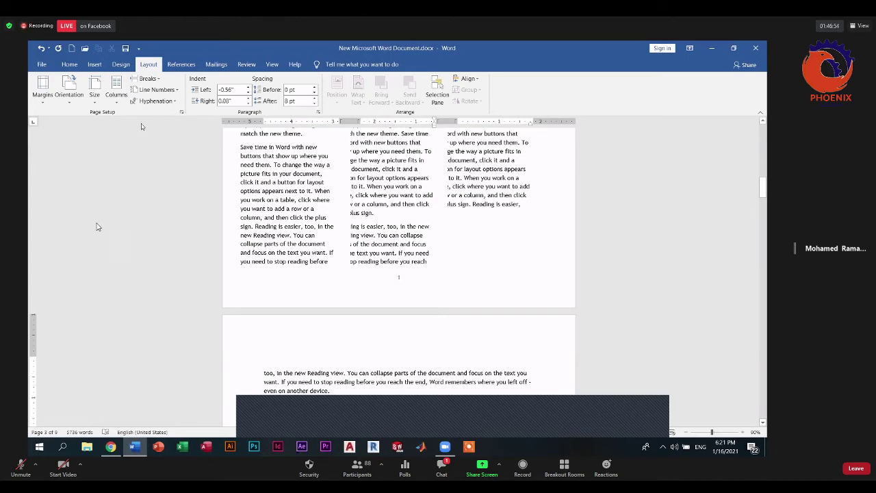
{"action": "left_click", "coordinate": [315, 334]}
{"action": "key", "text": "Return"}
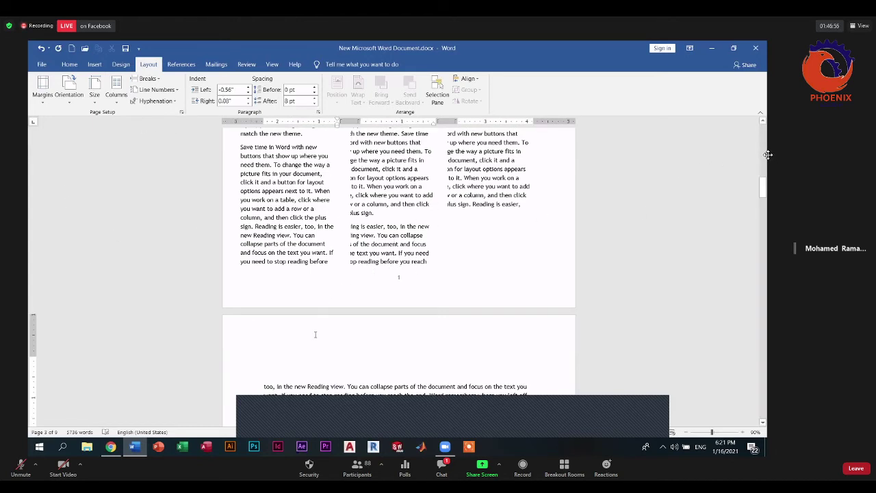
{"action": "type", "text": "vczxcxczxcxzcccccccccccc"}
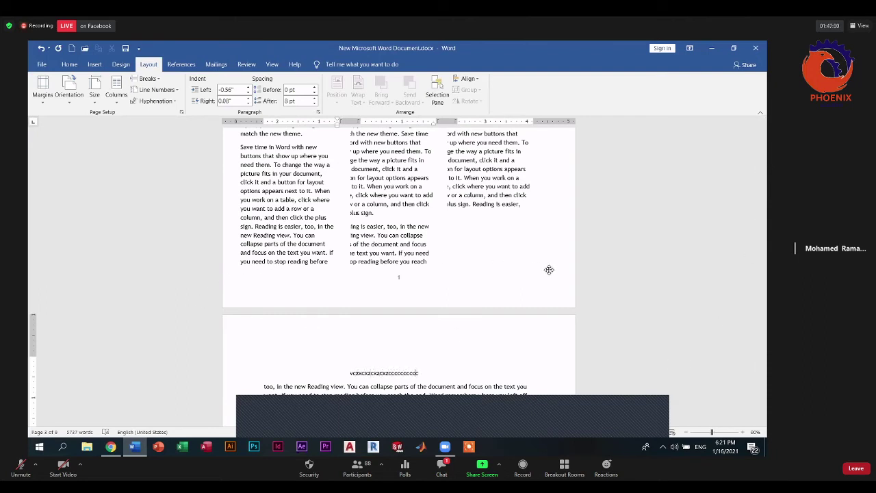
{"action": "type", "text": "ccccccccccccccccccccccccccccc"}
{"action": "key", "text": "Return"}
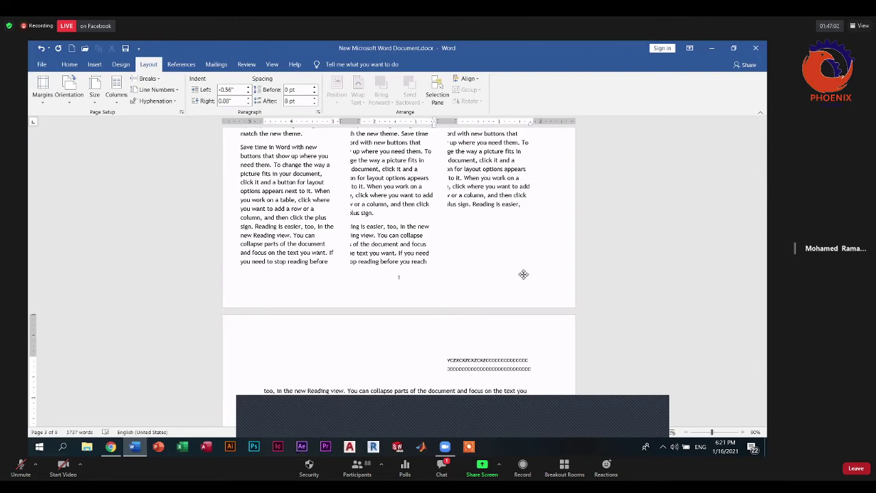
{"action": "key", "text": "BackSpace"}
{"action": "key", "text": "BackSpace"}
{"action": "key", "text": "BackSpace"}
{"action": "key", "text": "BackSpace"}
{"action": "key", "text": "BackSpace"}
{"action": "key", "text": "BackSpace"}
{"action": "key", "text": "BackSpace"}
{"action": "key", "text": "BackSpace"}
{"action": "key", "text": "BackSpace"}
{"action": "key", "text": "BackSpace"}
{"action": "key", "text": "BackSpace"}
{"action": "key", "text": "BackSpace"}
{"action": "key", "text": "BackSpace"}
{"action": "key", "text": "BackSpace"}
{"action": "key", "text": "BackSpace"}
{"action": "key", "text": "BackSpace"}
{"action": "key", "text": "BackSpace"}
{"action": "key", "text": "BackSpace"}
{"action": "key", "text": "BackSpace"}
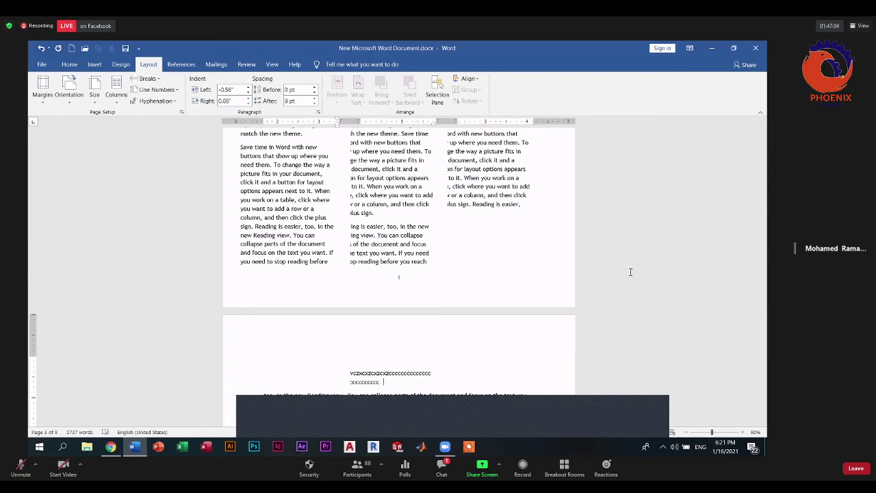
{"action": "key", "text": "BackSpace"}
{"action": "key", "text": "BackSpace"}
{"action": "key", "text": "BackSpace"}
{"action": "key", "text": "BackSpace"}
{"action": "key", "text": "BackSpace"}
{"action": "key", "text": "BackSpace"}
{"action": "key", "text": "BackSpace"}
{"action": "key", "text": "BackSpace"}
{"action": "key", "text": "BackSpace"}
{"action": "key", "text": "BackSpace"}
{"action": "key", "text": "BackSpace"}
{"action": "key", "text": "BackSpace"}
{"action": "key", "text": "BackSpace"}
{"action": "key", "text": "BackSpace"}
{"action": "key", "text": "BackSpace"}
{"action": "key", "text": "BackSpace"}
{"action": "key", "text": "BackSpace"}
{"action": "key", "text": "BackSpace"}
{"action": "key", "text": "BackSpace"}
{"action": "key", "text": "BackSpace"}
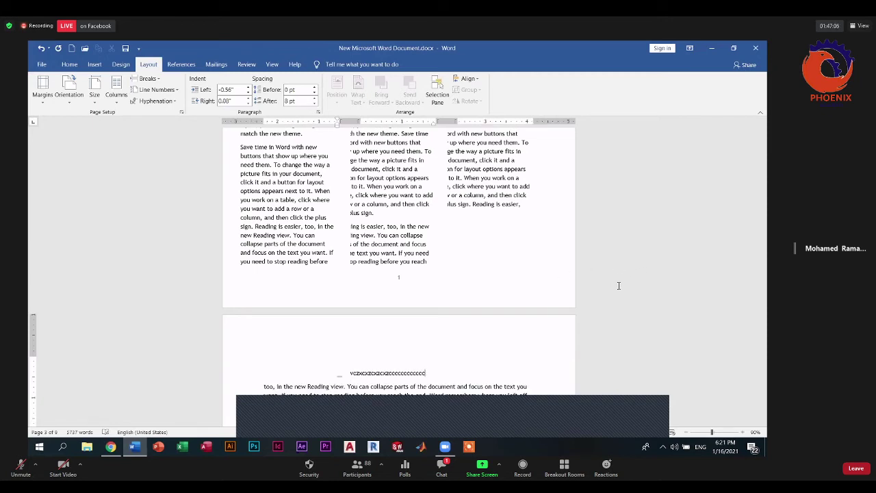
{"action": "key", "text": "BackSpace"}
{"action": "key", "text": "BackSpace"}
{"action": "key", "text": "BackSpace"}
{"action": "key", "text": "BackSpace"}
{"action": "key", "text": "BackSpace"}
{"action": "key", "text": "BackSpace"}
{"action": "key", "text": "BackSpace"}
{"action": "key", "text": "BackSpace"}
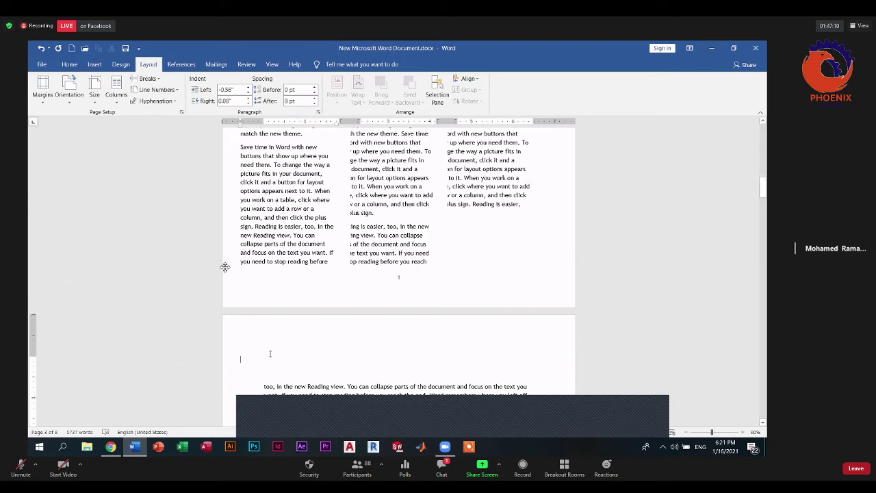
{"action": "type", "text": "dfdsfdsfdsfd"}
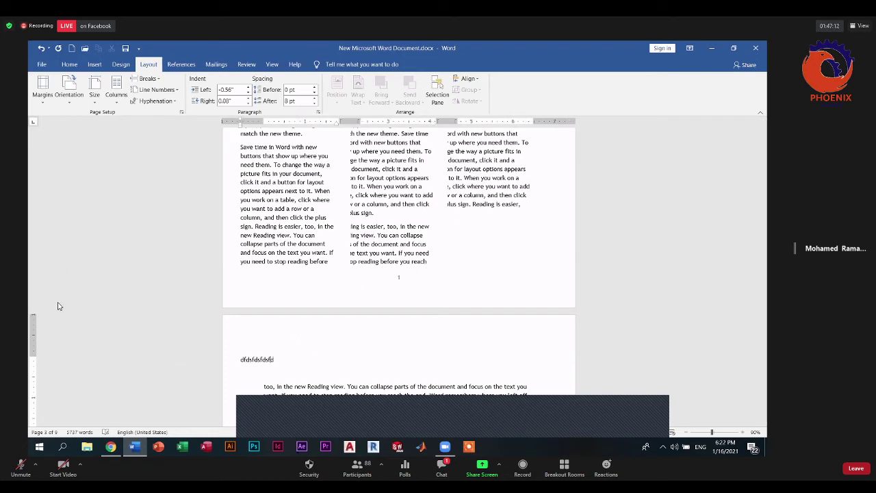
{"action": "type", "text": "sfdsfffffffffdsfdsfdsfdsfdsfdsfdsfdsfd"}
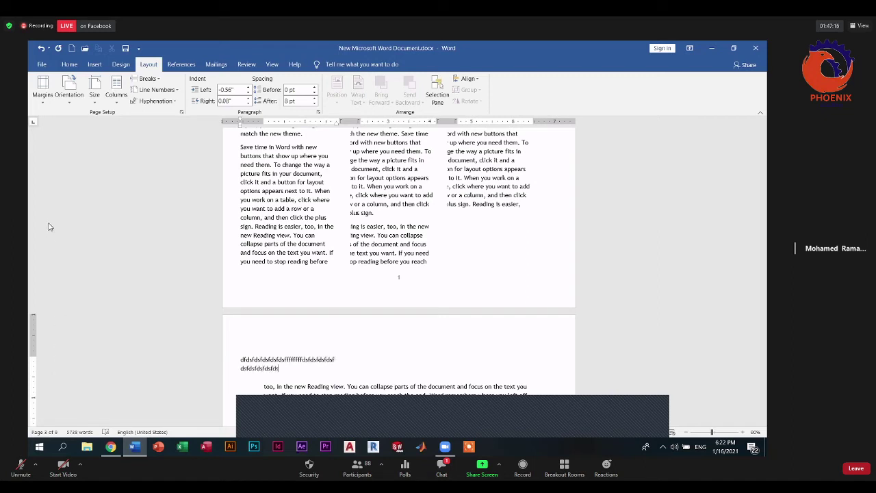
{"action": "type", "text": "sfdsfdsfdsf"}
{"action": "key", "text": "Return"}
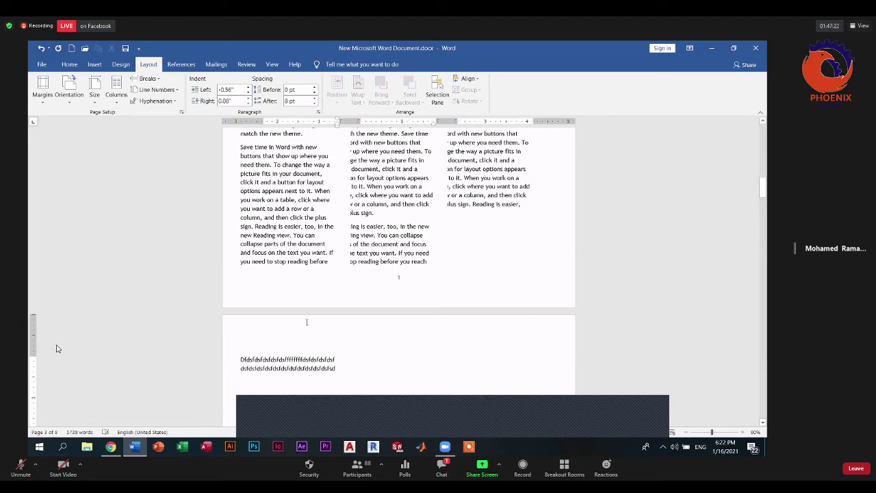
{"action": "right_click", "coordinate": [358, 360]}
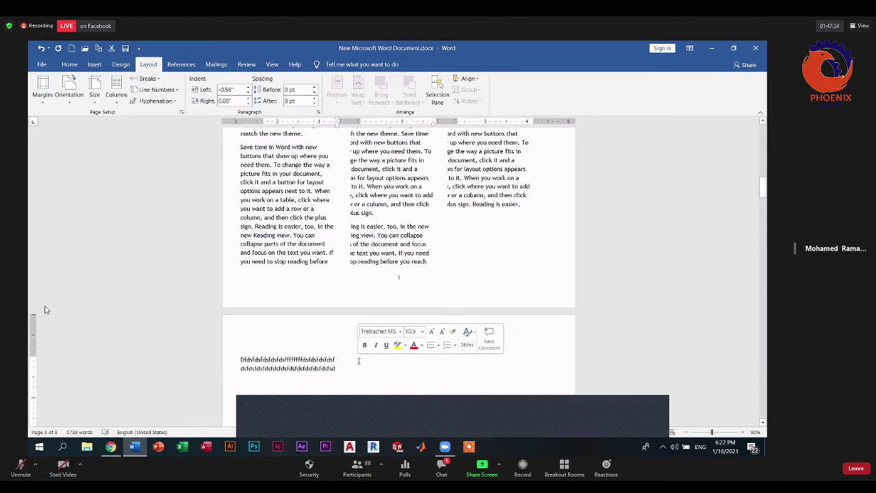
{"action": "left_click", "coordinate": [358, 370]}
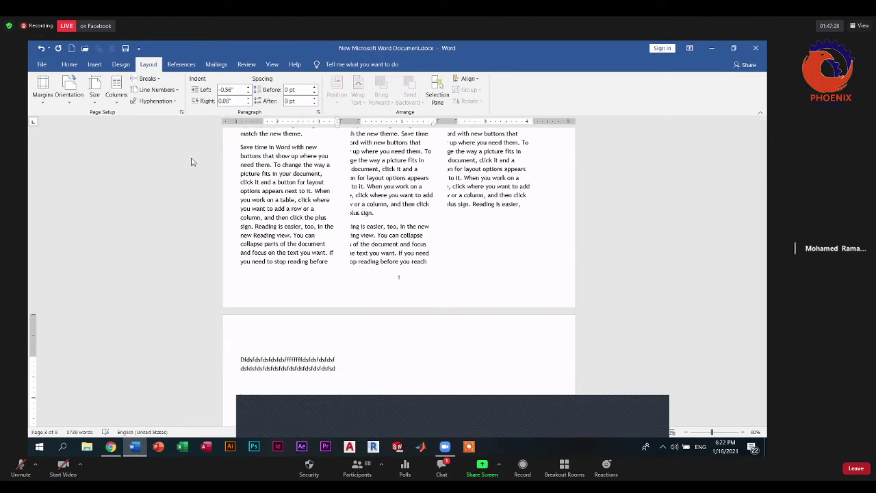
{"action": "right_click", "coordinate": [374, 363]}
{"action": "left_click", "coordinate": [524, 204]}
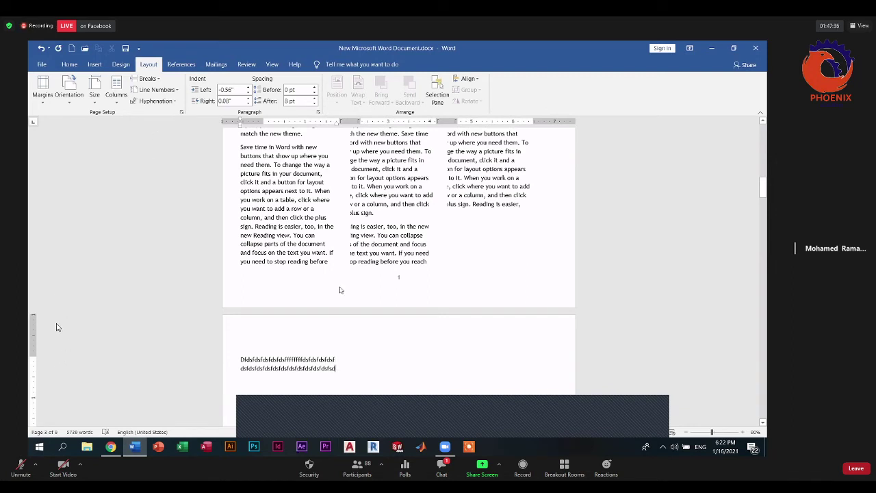
{"action": "left_click", "coordinate": [347, 320]}
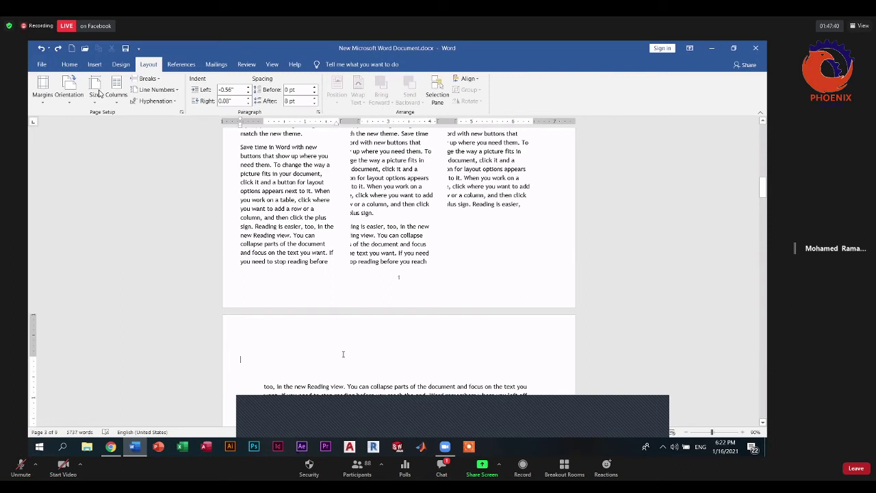
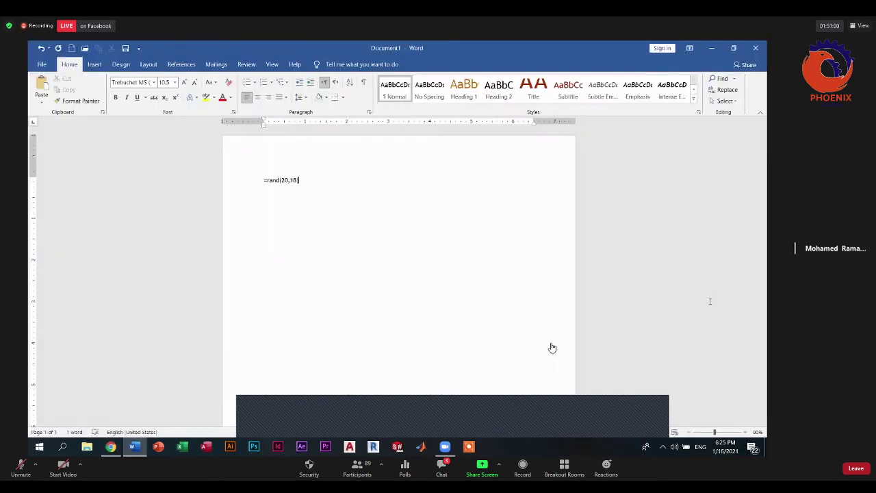
Expand =rand(20,18) into sample text and number all lines continuously.
{"action": "key", "text": "Return"}
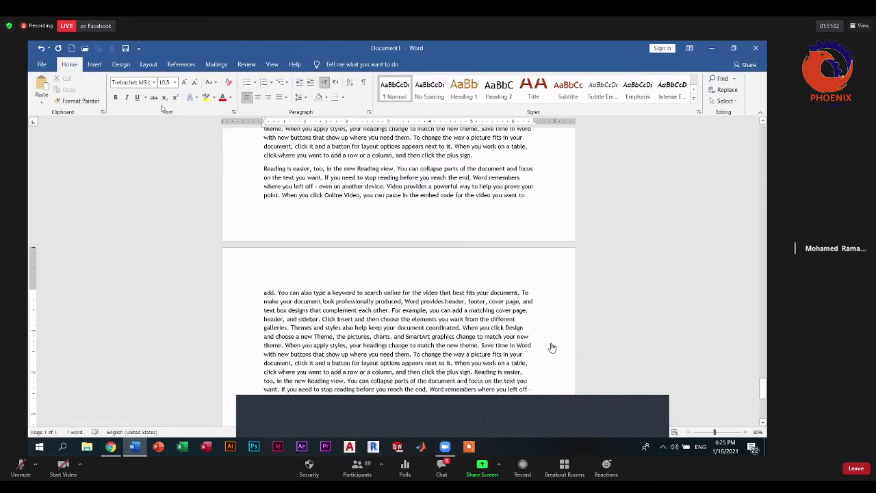
{"action": "key", "text": "ctrl+a"}
{"action": "left_click", "coordinate": [149, 64]}
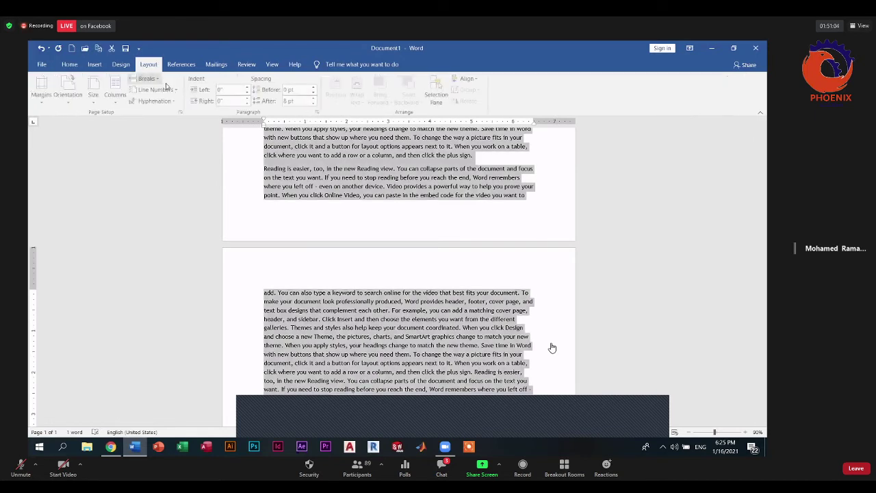
{"action": "left_click", "coordinate": [158, 90]}
{"action": "left_click", "coordinate": [162, 114]}
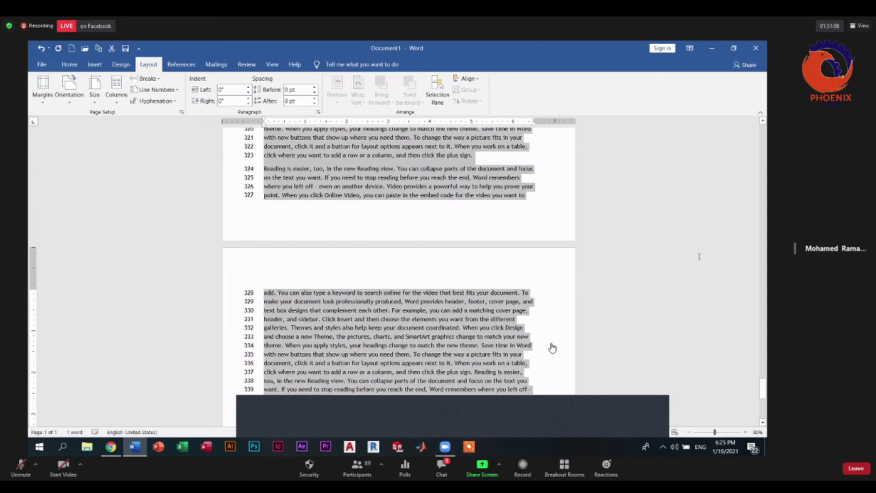
Deselect the text and delete the empty last line, leaving numbering ending at 340.
{"action": "left_click", "coordinate": [742, 360]}
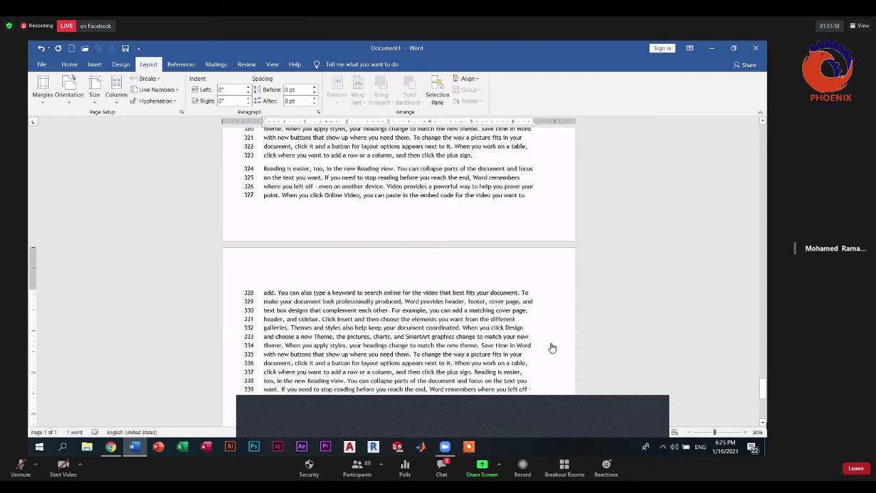
{"action": "scroll", "coordinate": [552, 348], "scroll_direction": "down", "scroll_amount": 5}
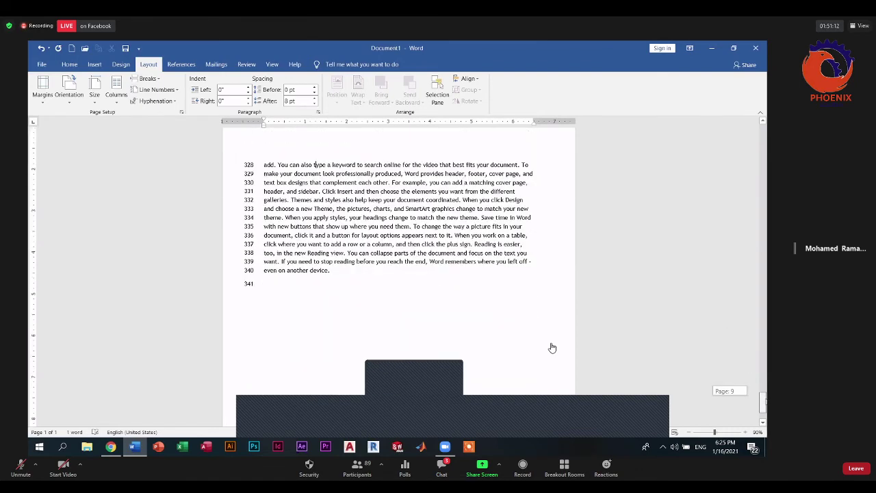
{"action": "scroll", "coordinate": [552, 348], "scroll_direction": "up", "scroll_amount": 3}
{"action": "scroll", "coordinate": [552, 348], "scroll_direction": "down", "scroll_amount": 3}
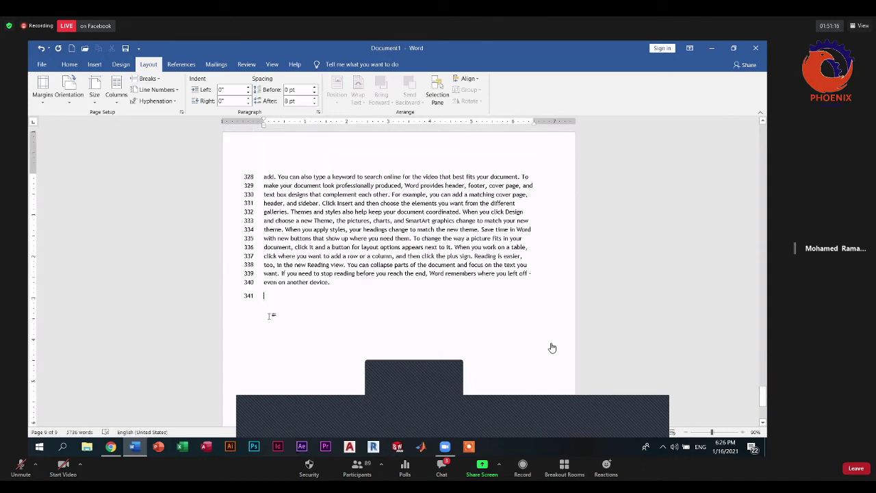
{"action": "key", "text": "BackSpace"}
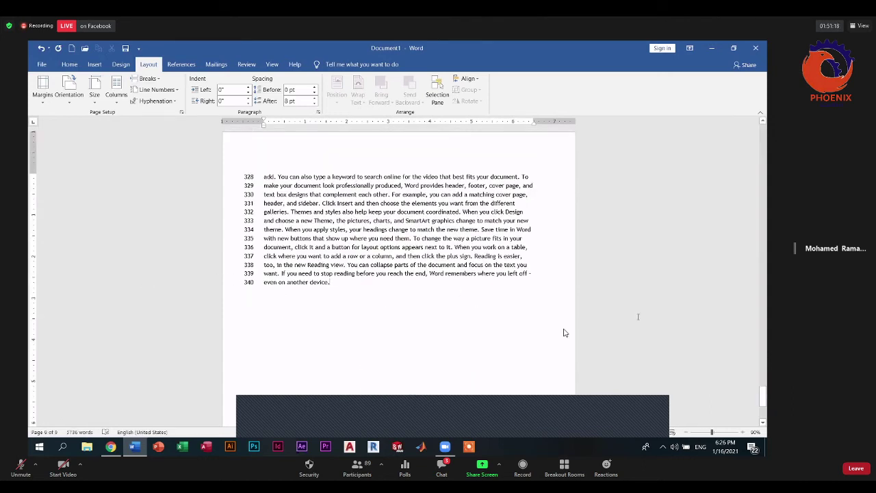
Set line numbering to restart on each page and check the pages.
{"action": "left_click", "coordinate": [763, 393]}
{"action": "left_click_drag", "start_coordinate": [763, 393], "coordinate": [763, 135]}
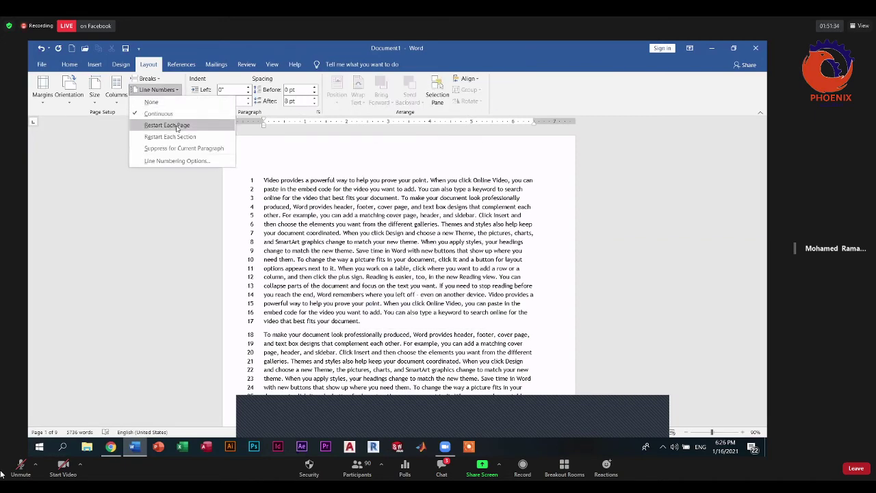
{"action": "left_click", "coordinate": [176, 128]}
{"action": "scroll", "coordinate": [398, 258], "scroll_direction": "down", "scroll_amount": 1}
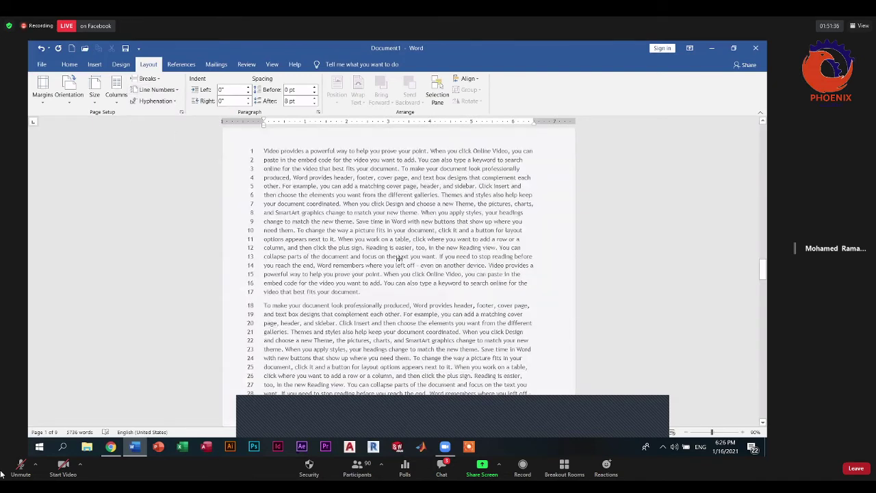
{"action": "left_click_drag", "start_coordinate": [762, 270], "coordinate": [764, 318]}
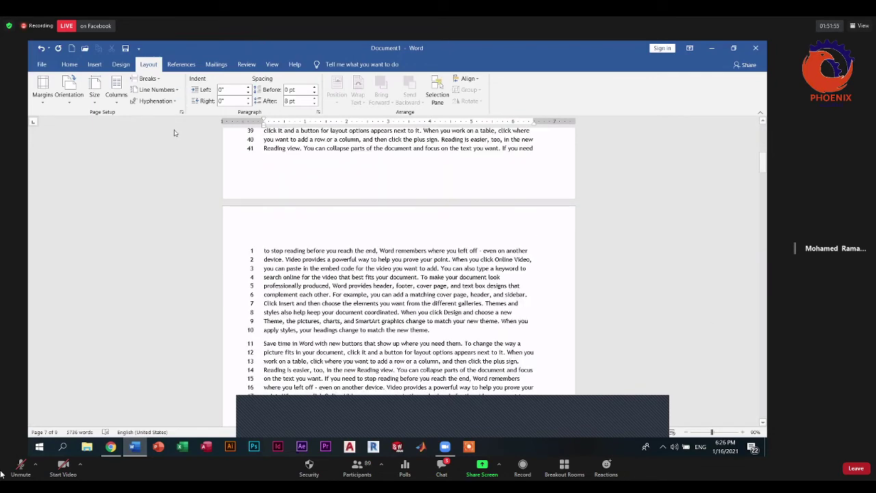
Switch line numbering to restart each section, keeping numbers continuous to 340.
{"action": "left_click", "coordinate": [156, 90]}
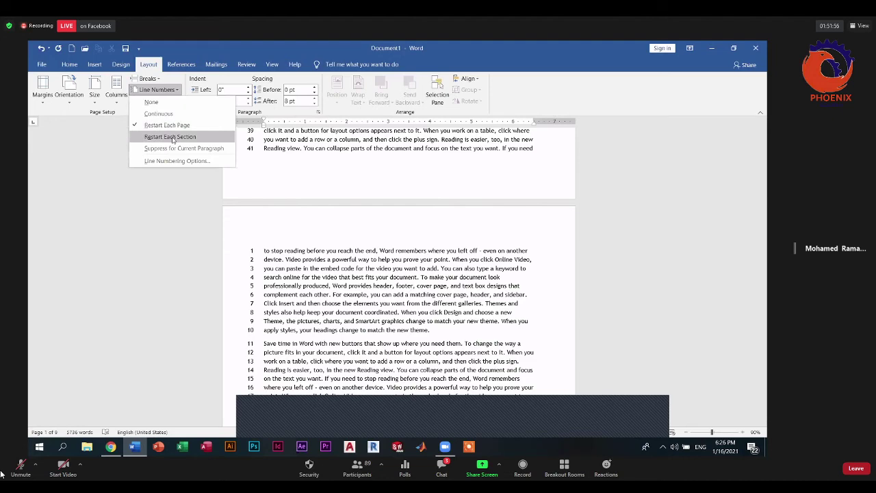
{"action": "left_click", "coordinate": [171, 137]}
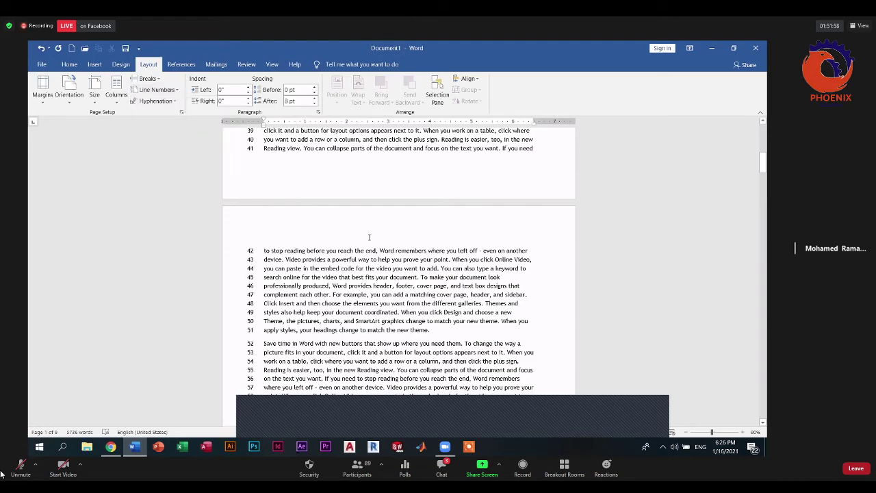
{"action": "left_click_drag", "start_coordinate": [763, 267], "coordinate": [766, 403]}
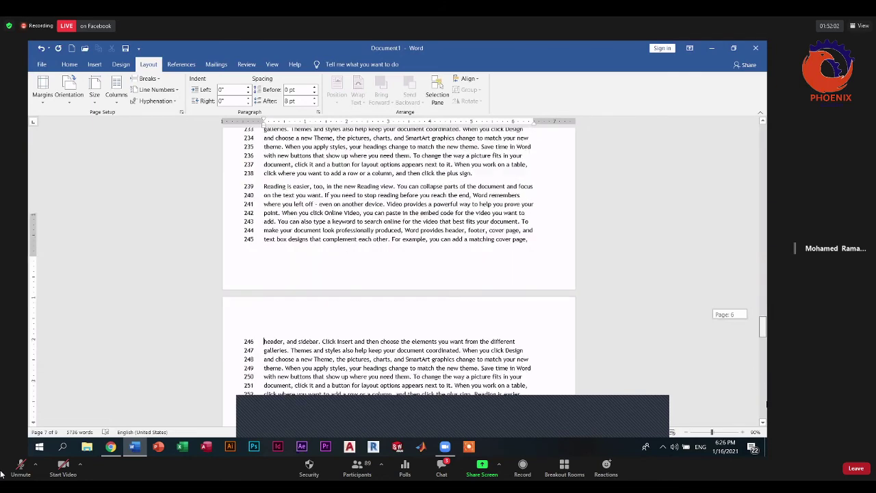
{"action": "left_click_drag", "start_coordinate": [763, 328], "coordinate": [763, 404]}
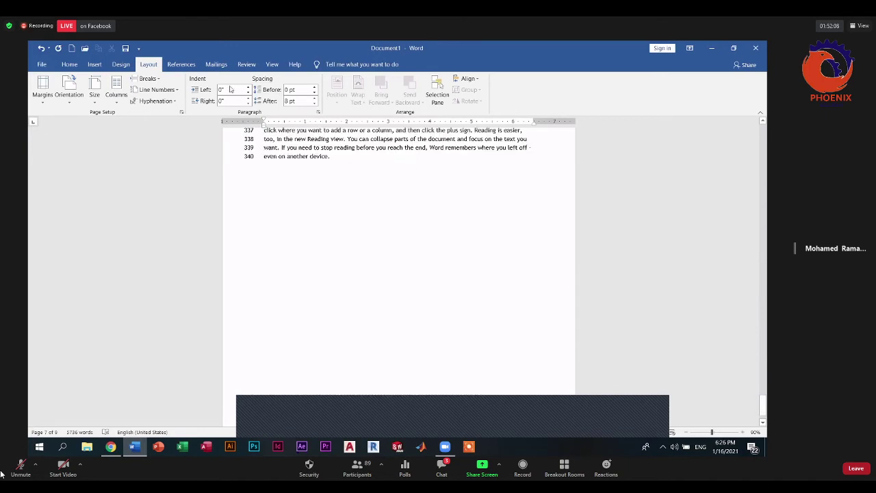
{"action": "left_click", "coordinate": [157, 90]}
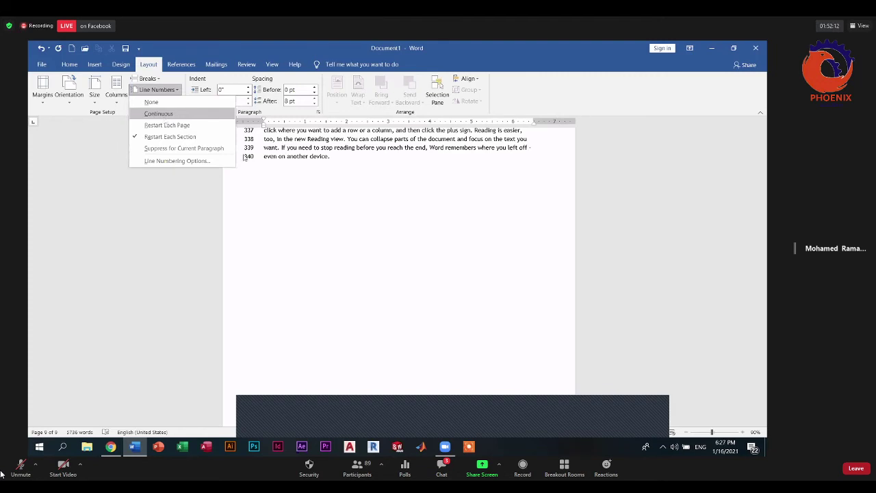
{"action": "left_click", "coordinate": [325, 159]}
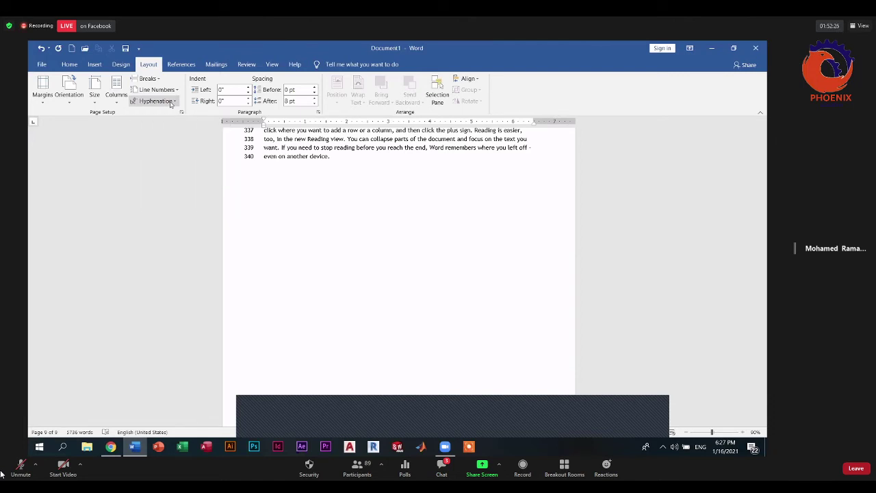
Leave the hyphenation options unchanged and zoom the view to 170%.
{"action": "left_click", "coordinate": [170, 101]}
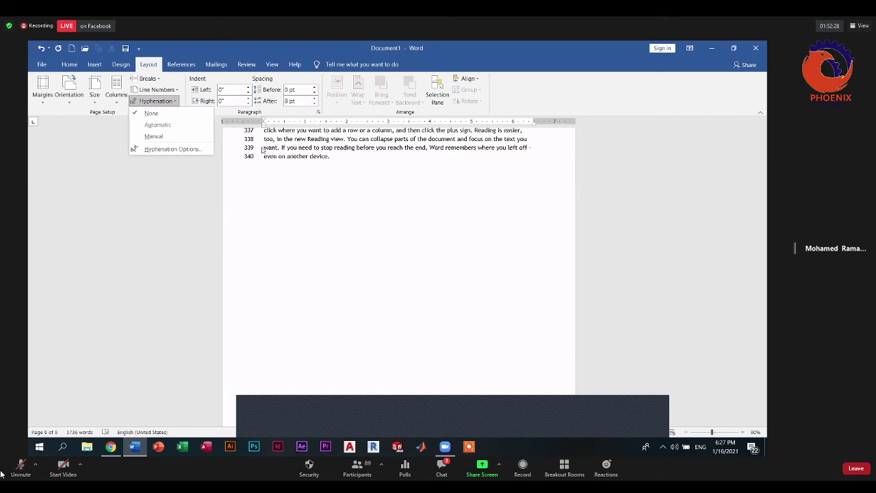
{"action": "left_click", "coordinate": [317, 190]}
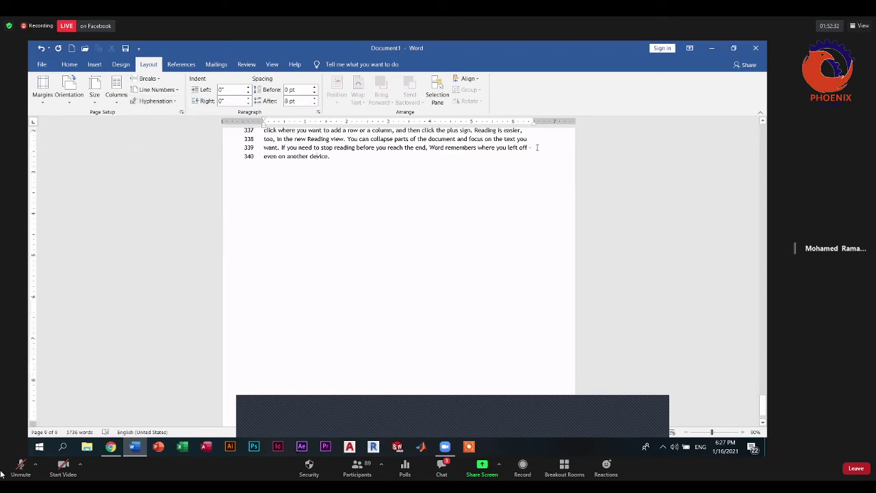
{"action": "scroll", "coordinate": [537, 147], "scroll_direction": "up", "scroll_amount": 7}
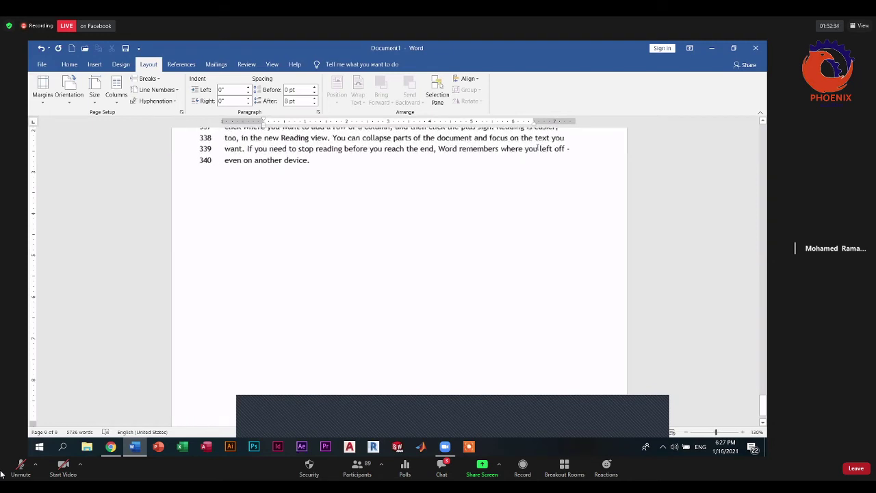
{"action": "scroll", "coordinate": [649, 150], "scroll_direction": "up", "scroll_amount": 1}
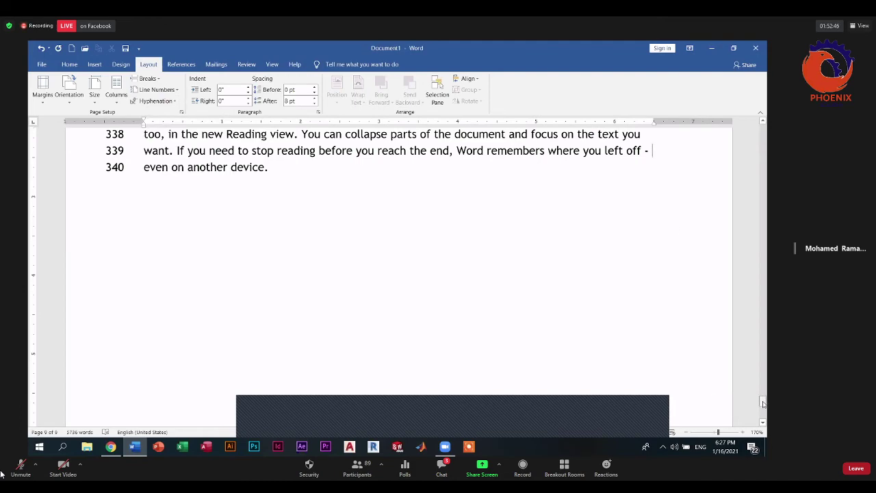
{"action": "left_click_drag", "start_coordinate": [764, 400], "coordinate": [763, 392]}
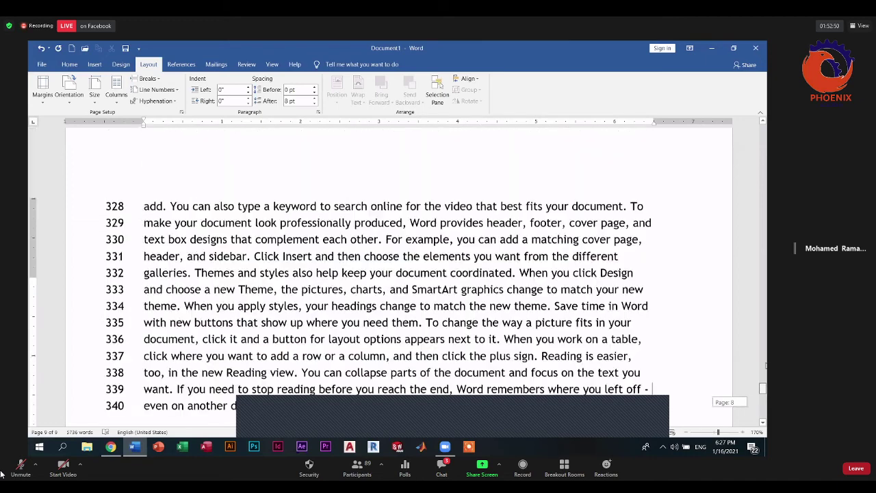
Clear the long text and generate five default paragraphs with =rand().
{"action": "key", "text": "ctrl+a"}
{"action": "key", "text": "ctrl+z"}
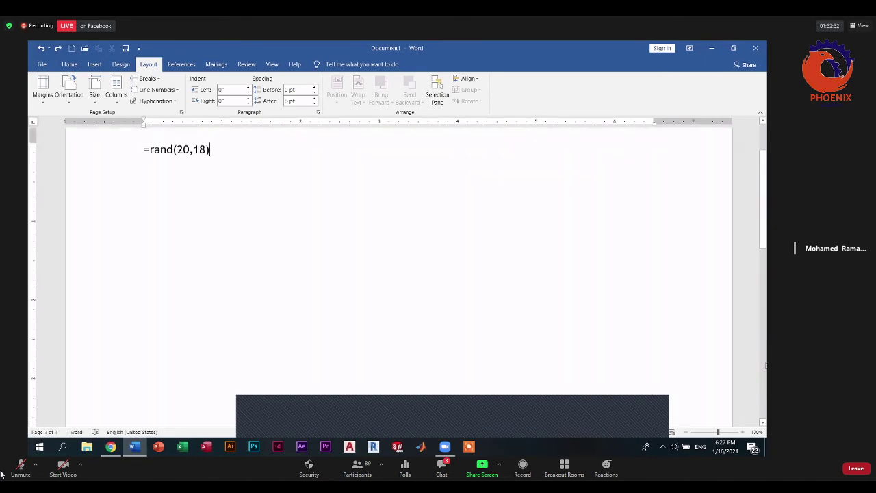
{"action": "key", "text": "ctrl+z"}
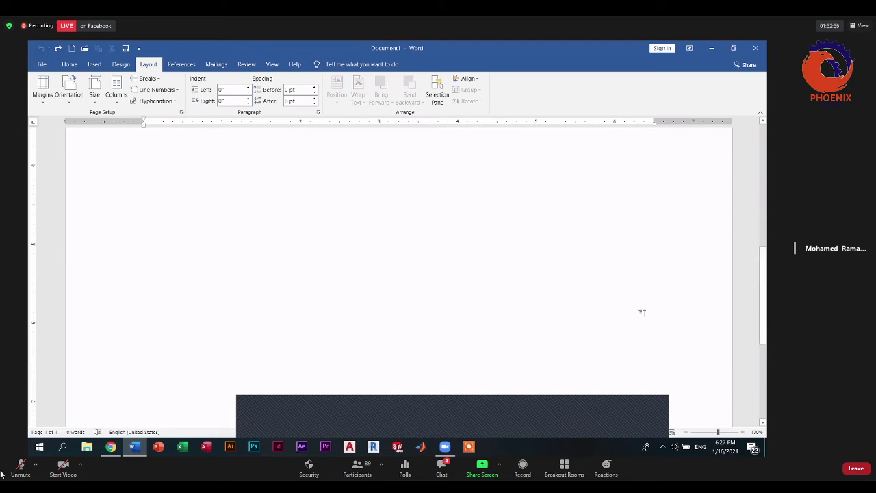
{"action": "scroll", "coordinate": [559, 183], "scroll_direction": "up", "scroll_amount": 5}
{"action": "type", "text": "="}
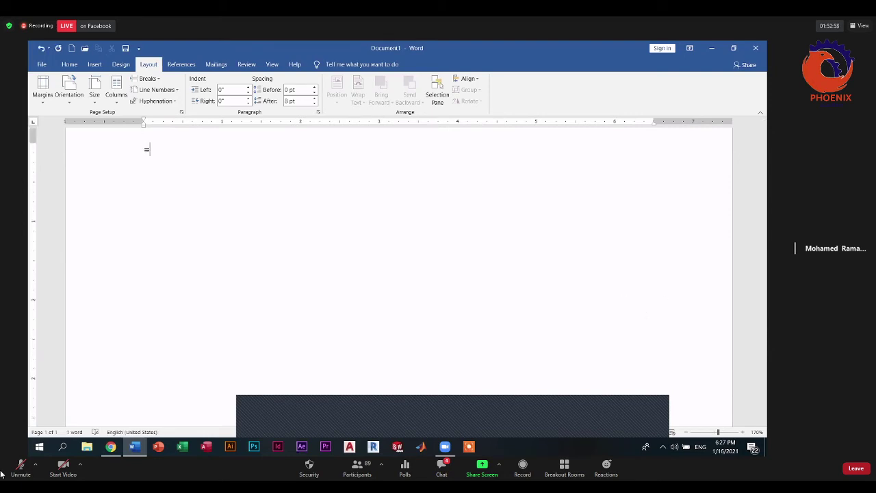
{"action": "type", "text": "rand()"}
{"action": "key", "text": "Return"}
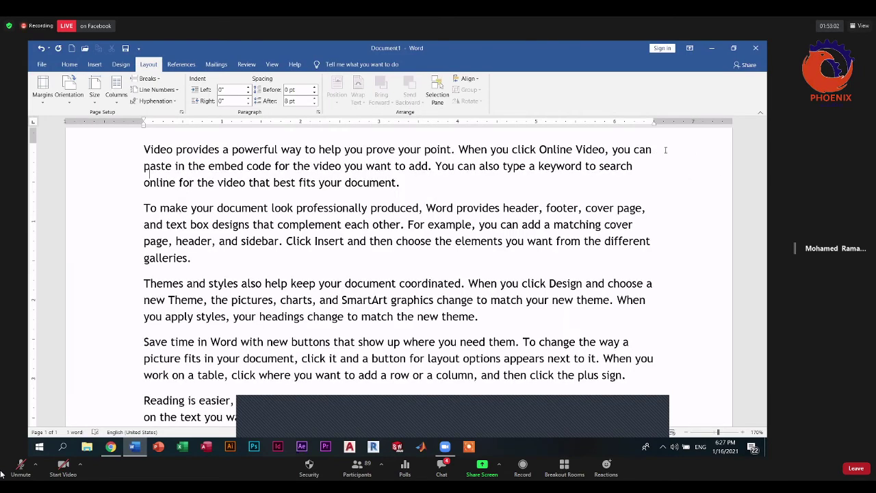
{"action": "scroll", "coordinate": [653, 148], "scroll_direction": "down", "scroll_amount": 1}
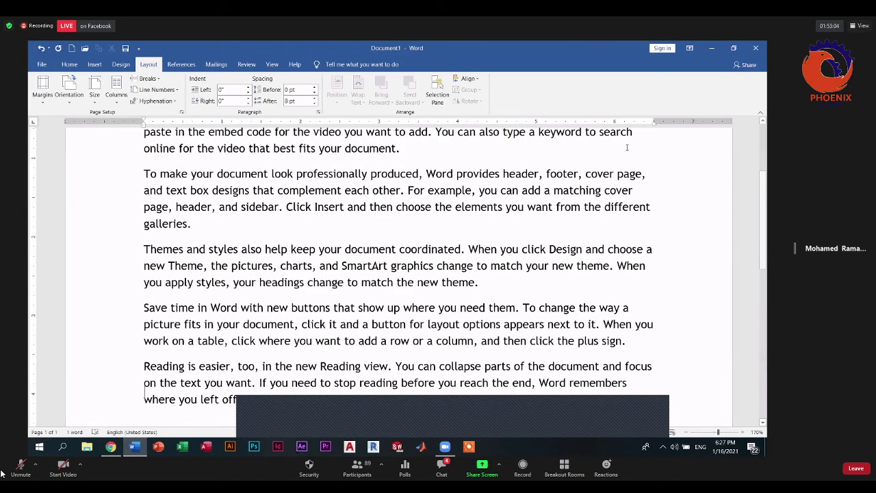
{"action": "scroll", "coordinate": [626, 147], "scroll_direction": "down", "scroll_amount": 1}
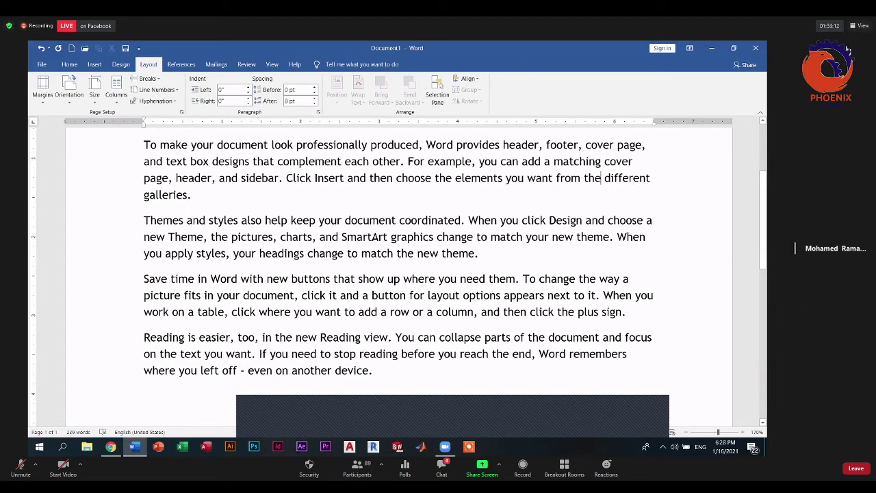
Split and rejoin the paragraph at 'different galleries', leaving the cursor in 'different'.
{"action": "key", "text": "Return"}
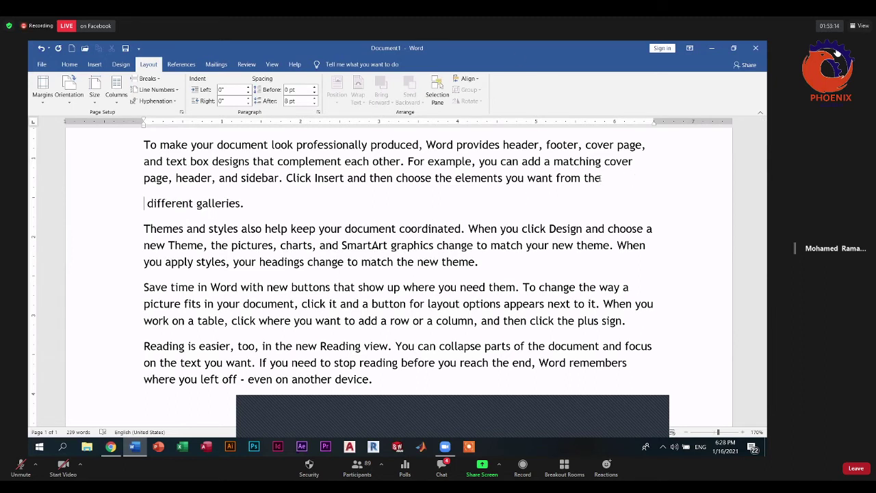
{"action": "key", "text": "BackSpace"}
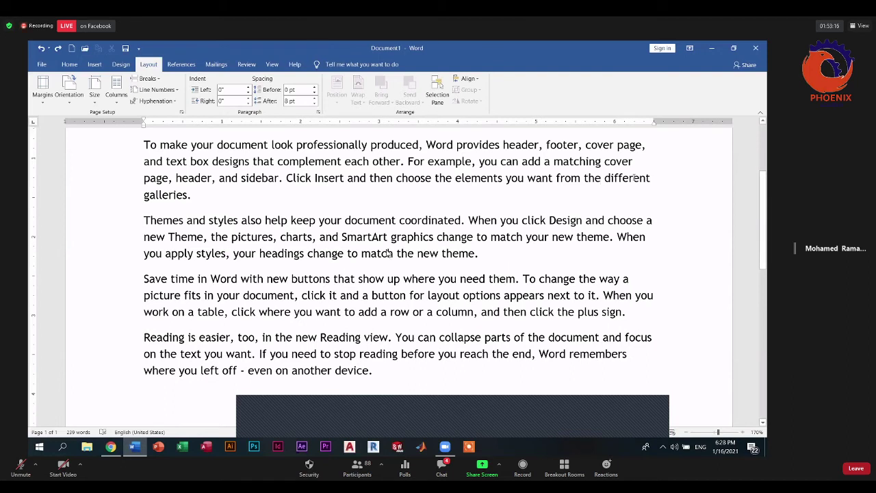
{"action": "left_click", "coordinate": [634, 178]}
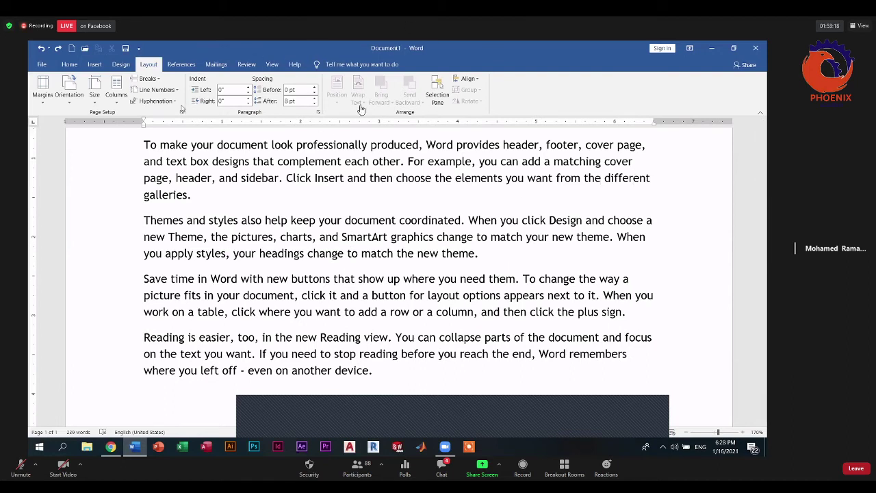
Run manual hyphenation, accept the pic-ture break, and dismiss the completion message.
{"action": "left_click", "coordinate": [157, 102]}
{"action": "left_click", "coordinate": [156, 101]}
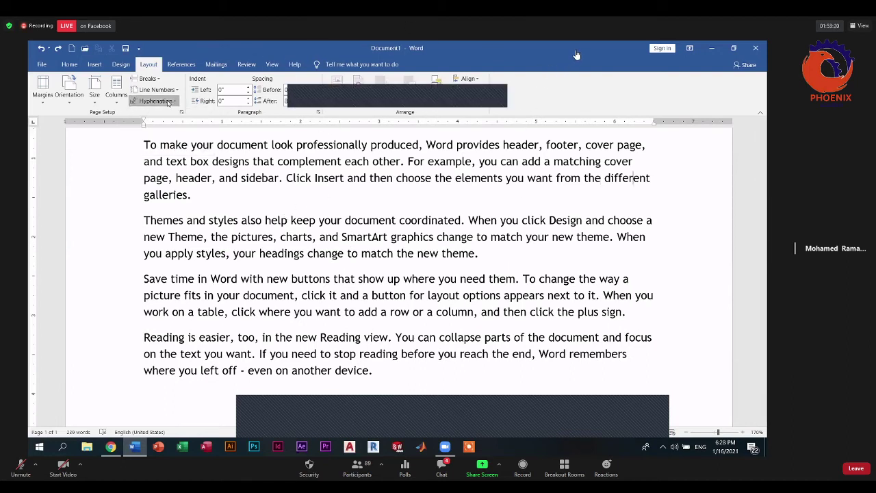
{"action": "left_click", "coordinate": [156, 101]}
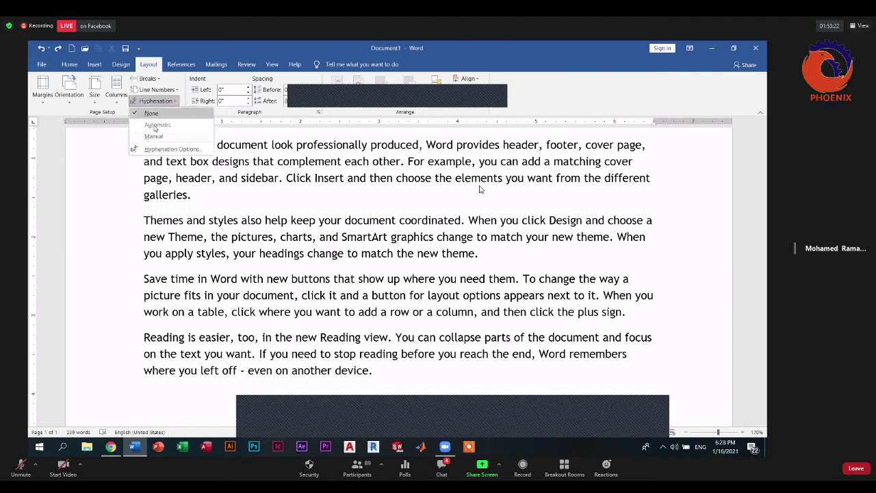
{"action": "left_click", "coordinate": [157, 137]}
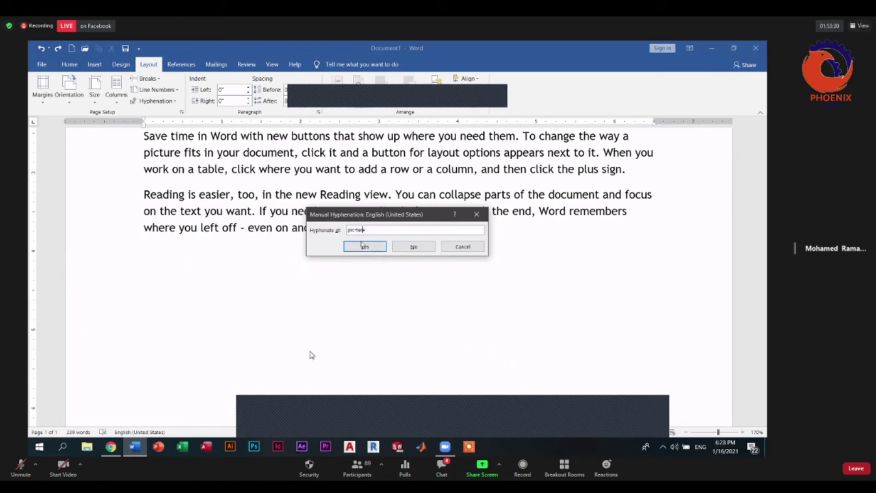
{"action": "key", "text": "Return"}
{"action": "left_click", "coordinate": [401, 271]}
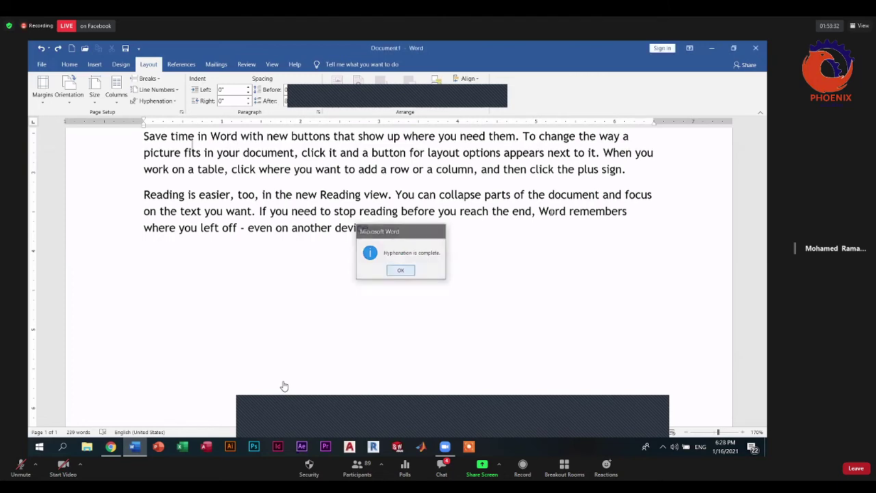
{"action": "scroll", "coordinate": [283, 386], "scroll_direction": "up", "scroll_amount": 5}
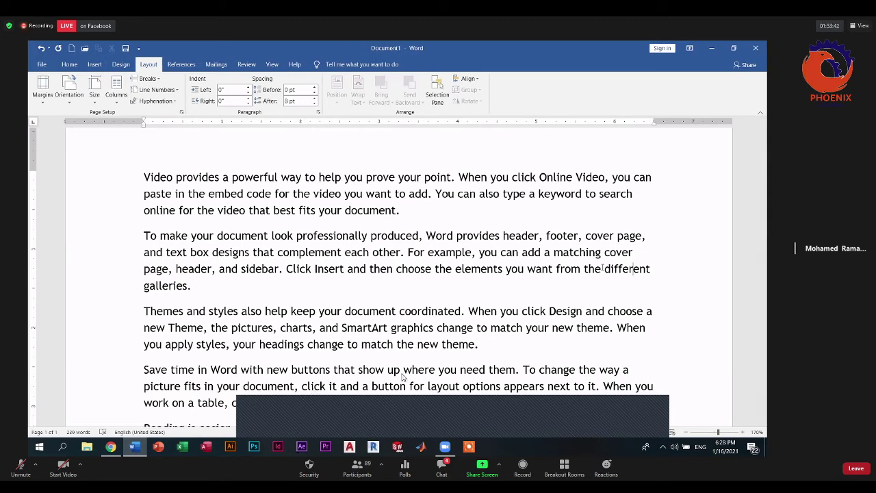
Turn on automatic hyphenation for the sample paragraphs.
{"action": "left_click", "coordinate": [674, 265]}
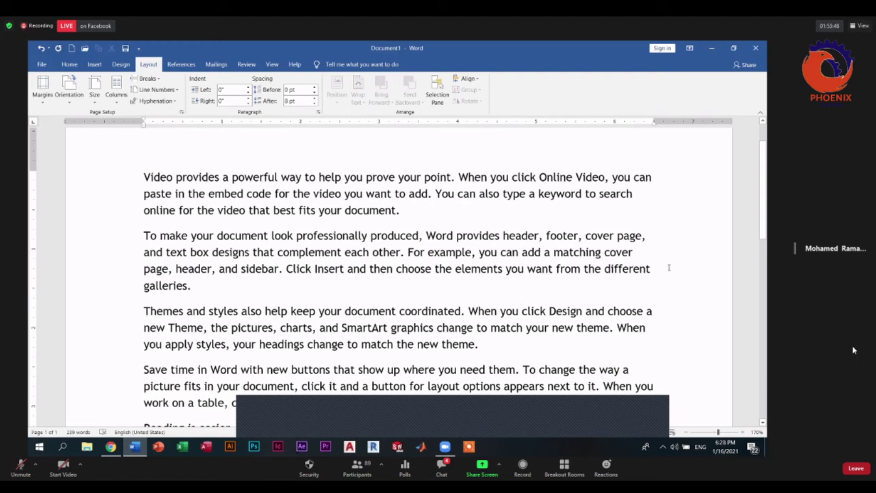
{"action": "left_click", "coordinate": [171, 101]}
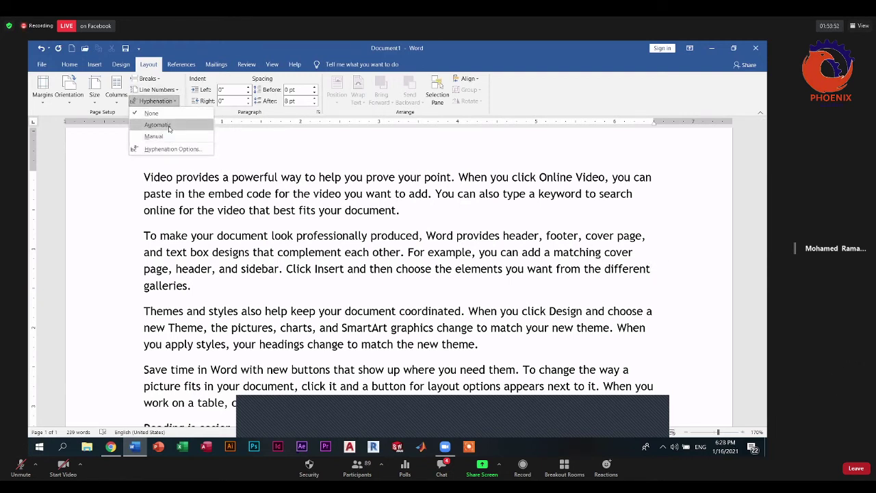
{"action": "left_click", "coordinate": [164, 125]}
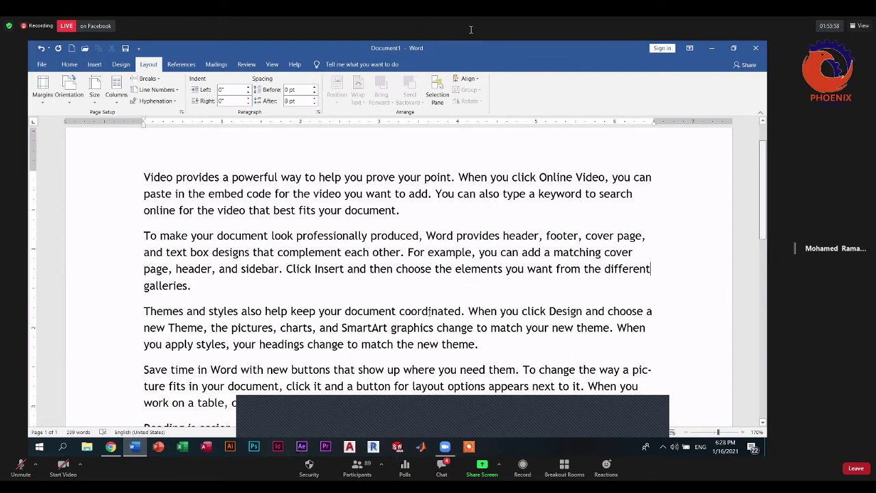
{"action": "scroll", "coordinate": [138, 268], "scroll_direction": "down", "scroll_amount": 3}
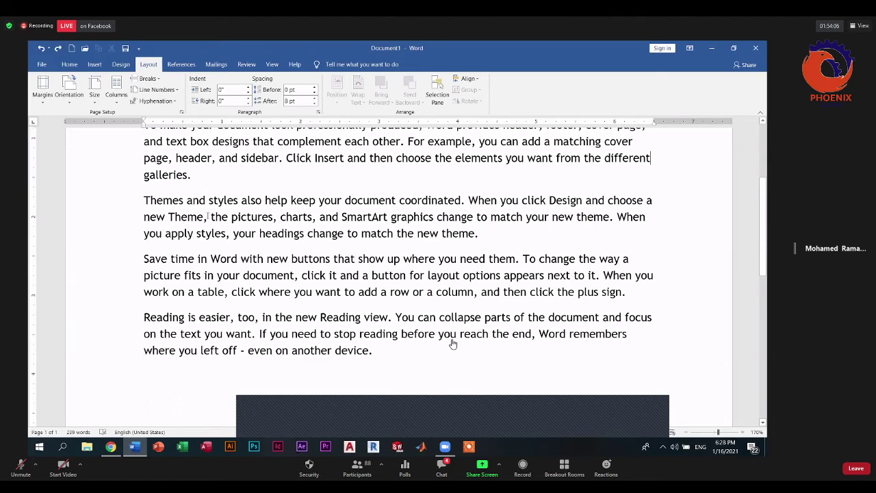
Delete all text and regenerate five placeholder paragraphs with =rand().
{"action": "key", "text": "ctrl+a"}
{"action": "key", "text": "Delete"}
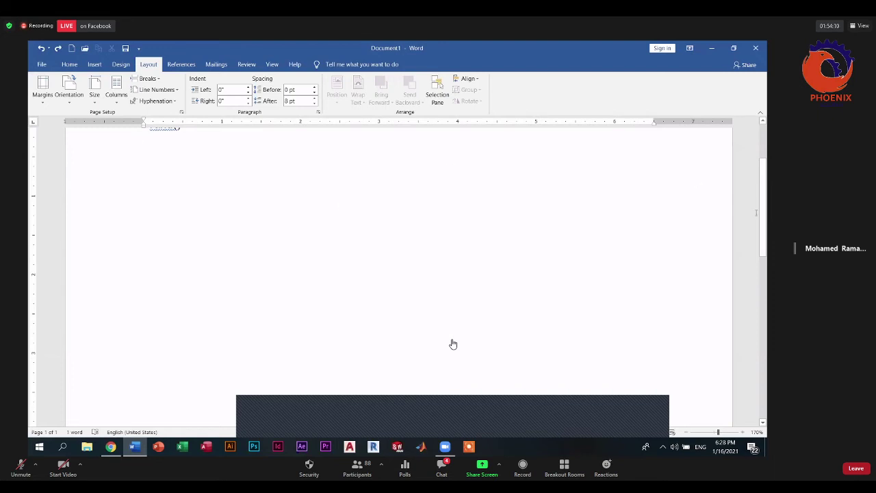
{"action": "type", "text": "=rand()"}
{"action": "key", "text": "Return"}
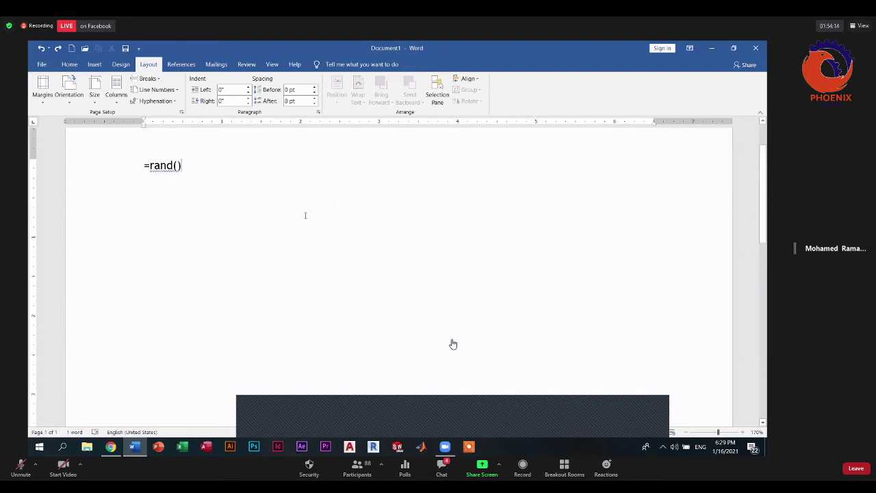
{"action": "scroll", "coordinate": [453, 343], "scroll_direction": "down", "scroll_amount": 1}
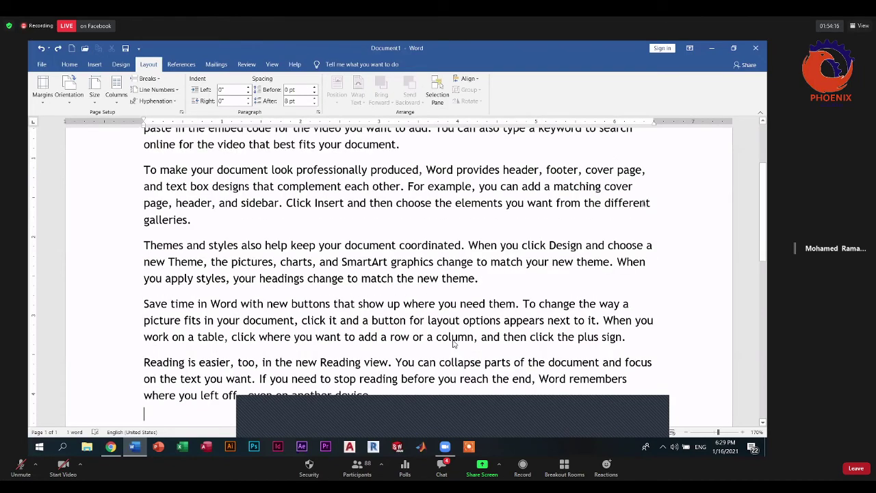
{"action": "left_click_drag", "start_coordinate": [277, 186], "coordinate": [196, 220]}
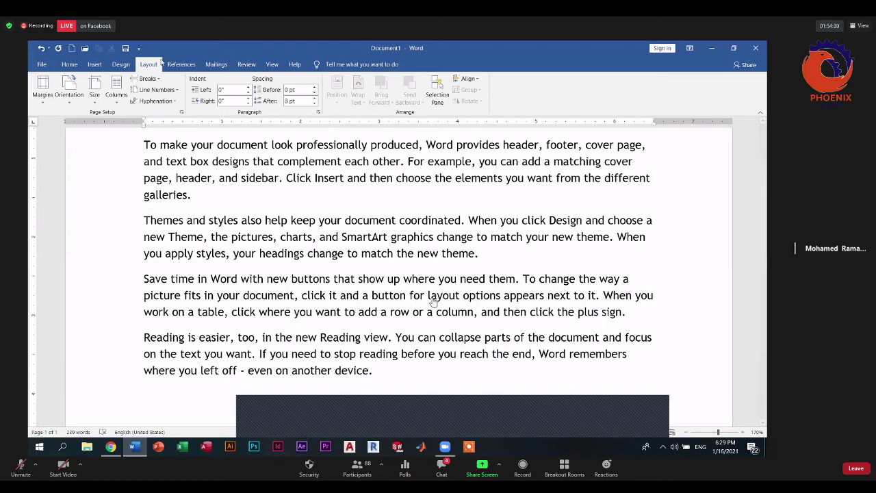
Apply automatic hyphenation to the new text so 'picture' breaks as pic-ture.
{"action": "left_click", "coordinate": [175, 101]}
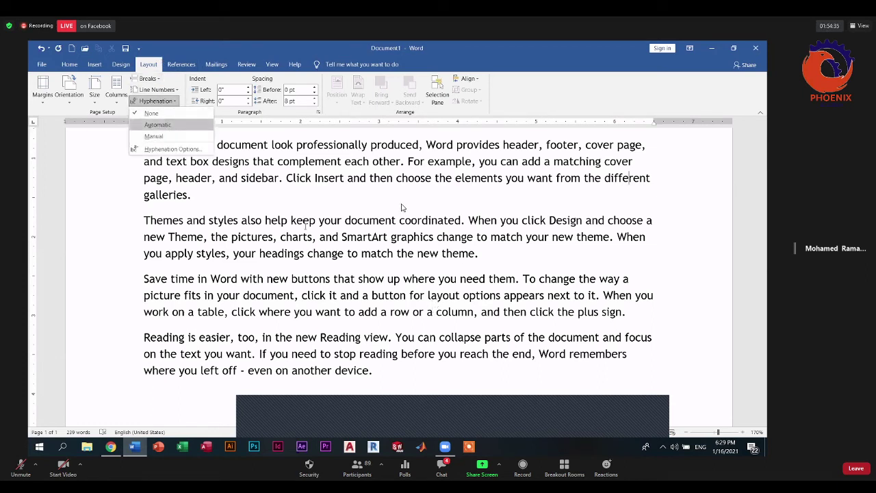
{"action": "left_click", "coordinate": [168, 128]}
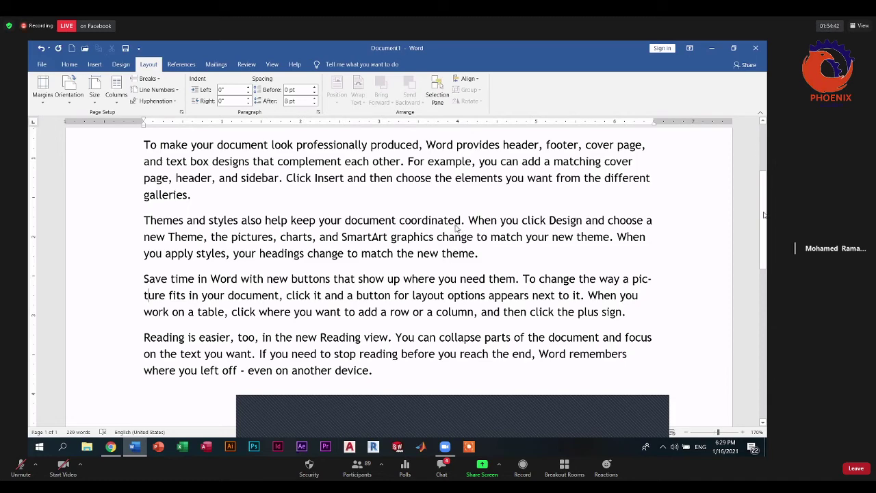
{"action": "scroll", "coordinate": [447, 232], "scroll_direction": "down", "scroll_amount": 3}
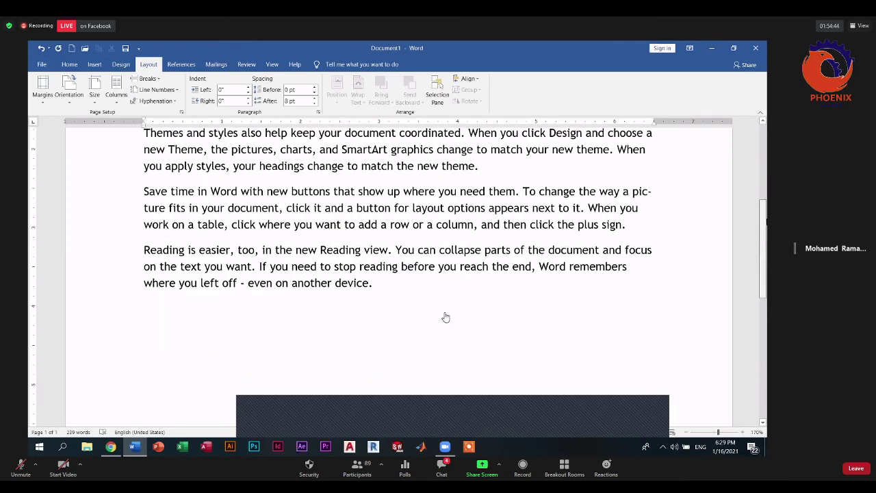
{"action": "scroll", "coordinate": [445, 317], "scroll_direction": "up", "scroll_amount": 1}
{"action": "scroll", "coordinate": [445, 317], "scroll_direction": "up", "scroll_amount": 3}
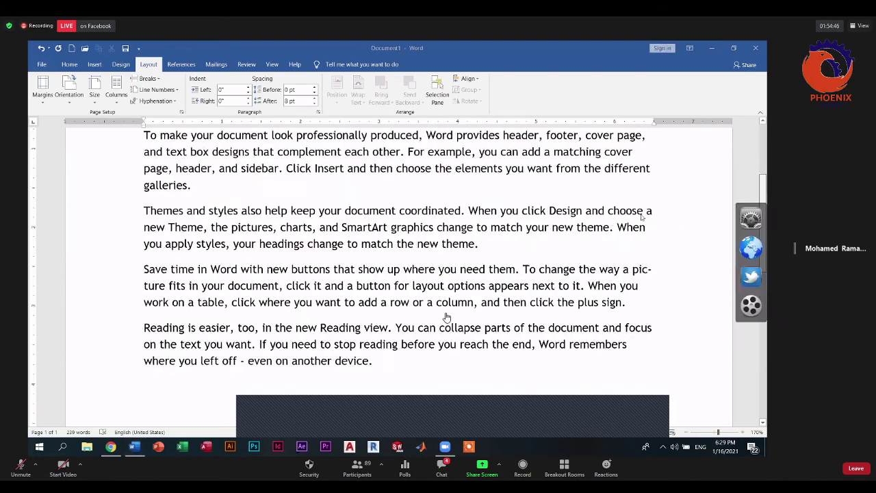
{"action": "left_click", "coordinate": [154, 100]}
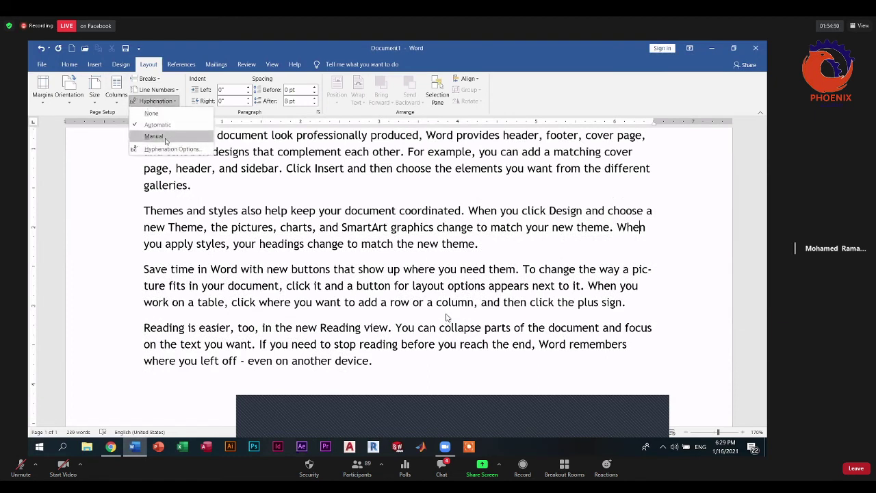
{"action": "left_click", "coordinate": [479, 237]}
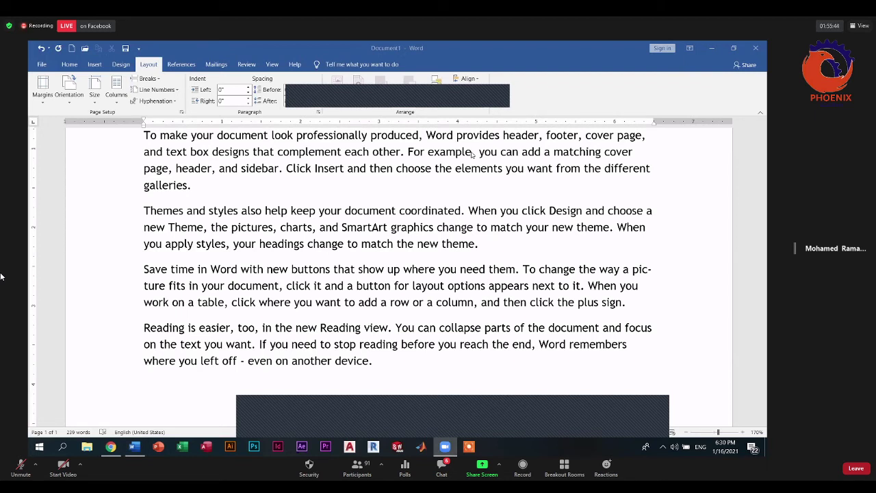
Leave the Line Numbers setting untouched and show the Zoom meeting chat.
{"action": "left_click", "coordinate": [164, 90]}
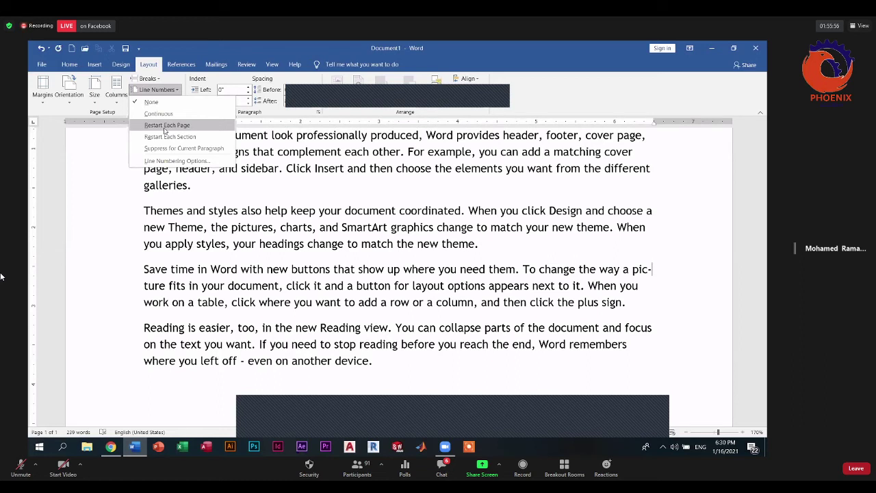
{"action": "left_click", "coordinate": [442, 97]}
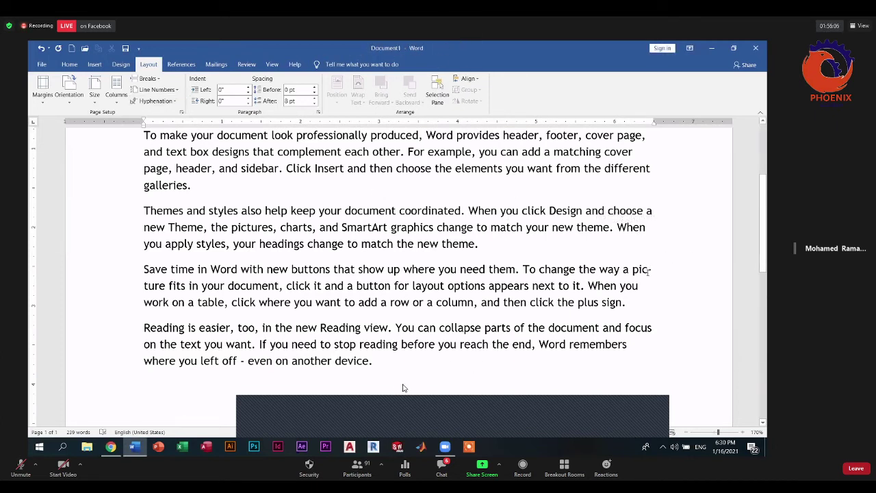
{"action": "left_click", "coordinate": [441, 465]}
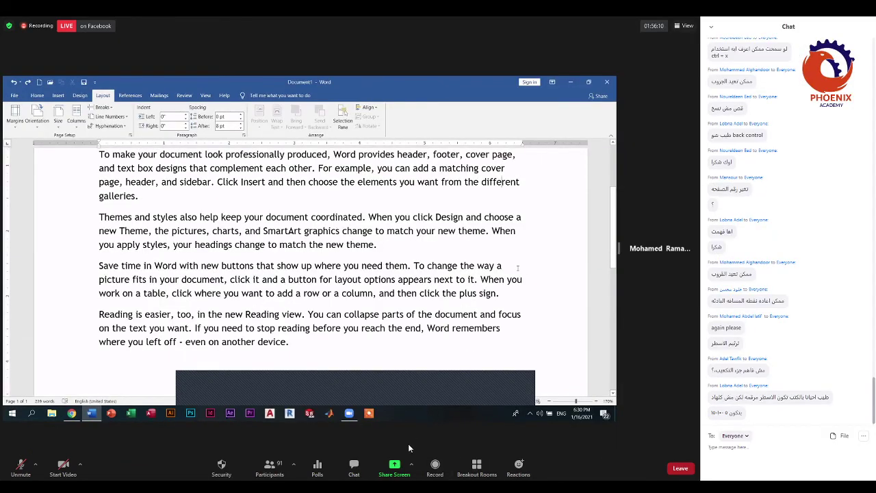
Review the participant list, then close the Chat and Participants panels.
{"action": "left_click", "coordinate": [269, 469]}
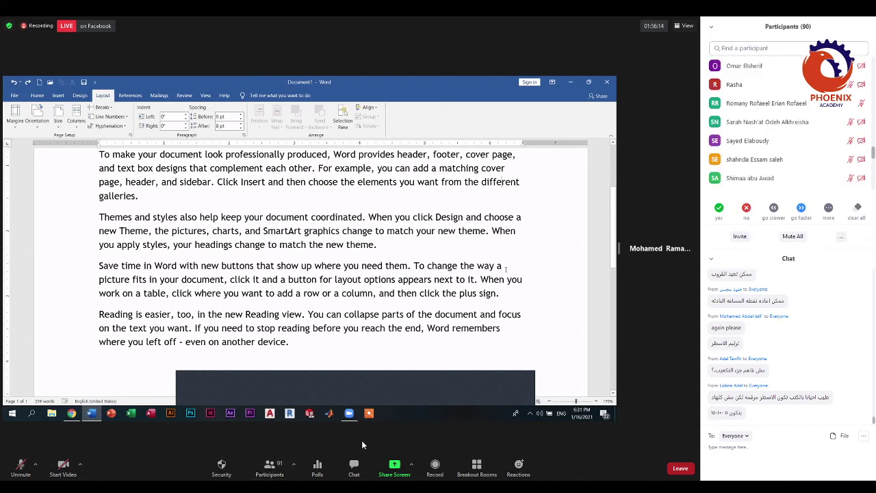
{"action": "left_click", "coordinate": [354, 469]}
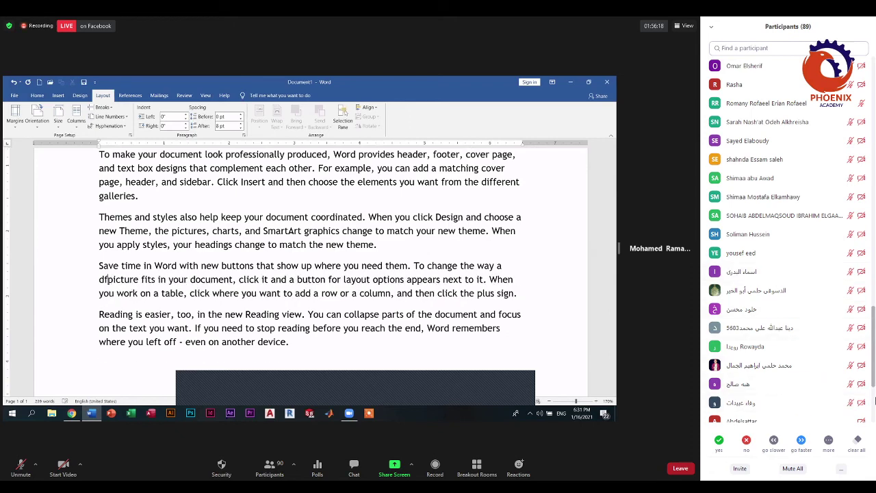
{"action": "scroll", "coordinate": [873, 406], "scroll_direction": "down", "scroll_amount": 5}
{"action": "left_click_drag", "start_coordinate": [874, 414], "coordinate": [875, 113]}
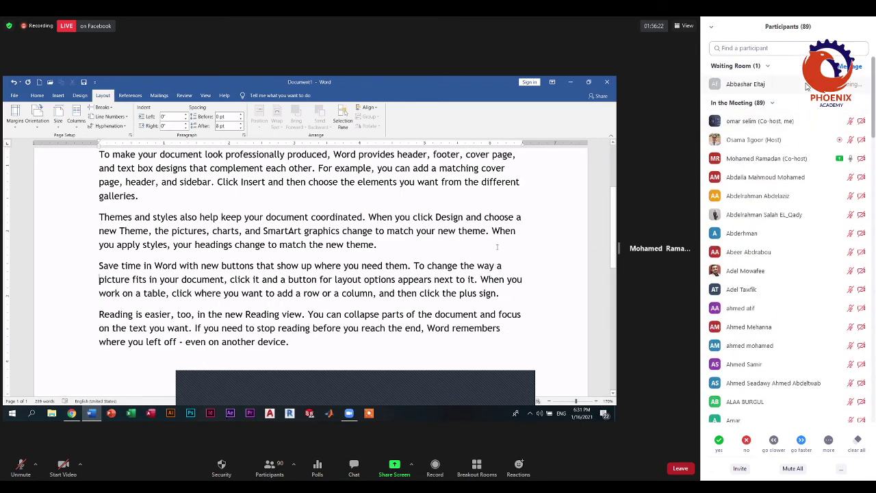
{"action": "left_click", "coordinate": [270, 470]}
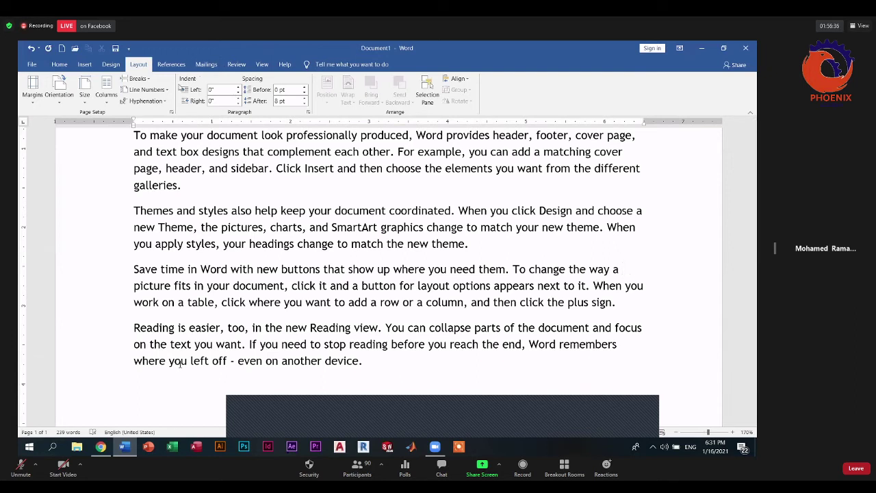
Set hyphenation to Automatic so 'picture' splits as 'pic-ture' again, then close the covering window.
{"action": "left_click", "coordinate": [168, 101]}
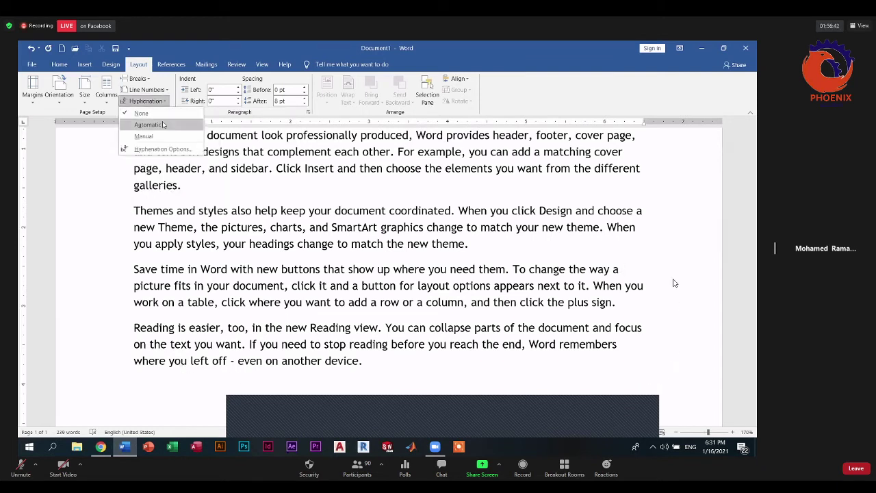
{"action": "left_click", "coordinate": [163, 125]}
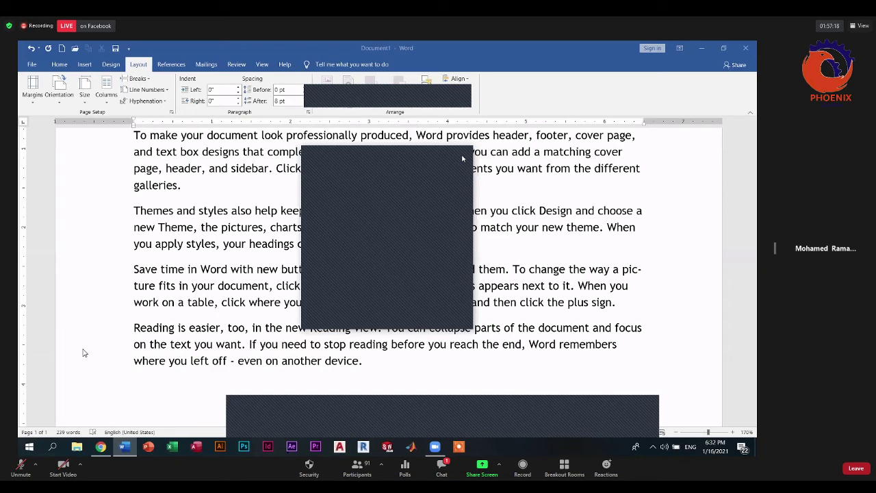
{"action": "left_click", "coordinate": [462, 159]}
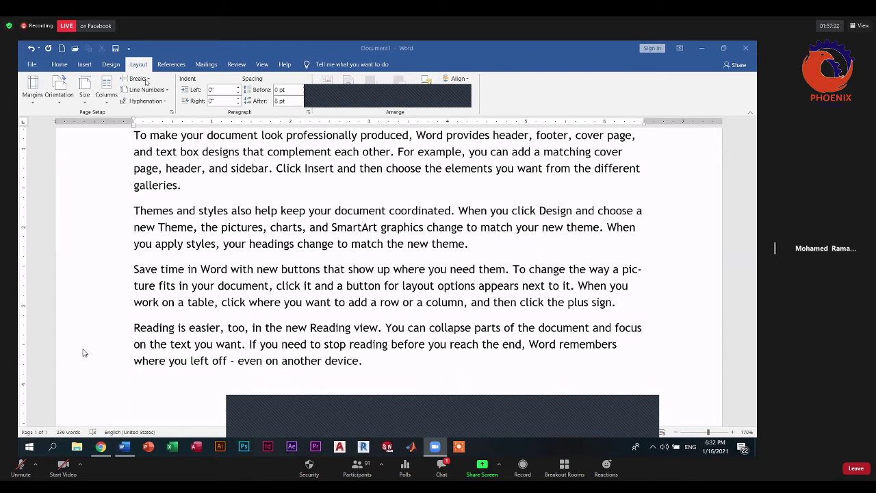
Review Page Setup's Layout settings, leaving section start unchanged and section direction left-to-right.
{"action": "left_click", "coordinate": [147, 90]}
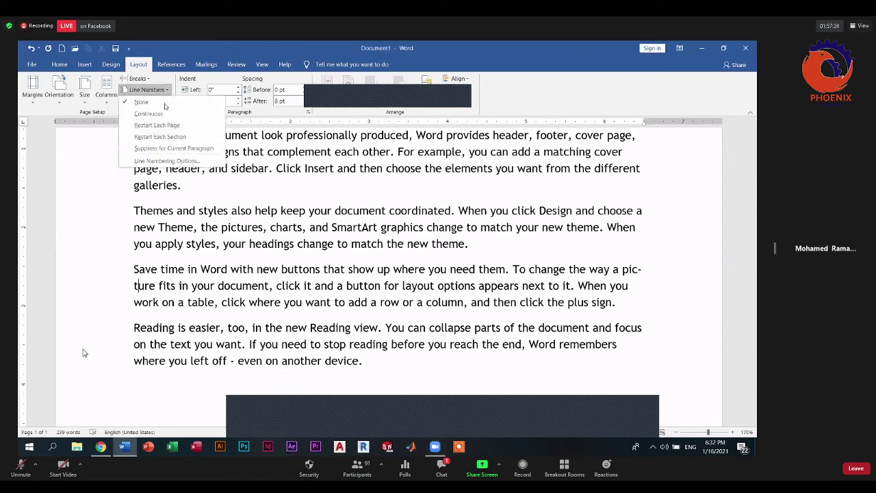
{"action": "left_click", "coordinate": [165, 170]}
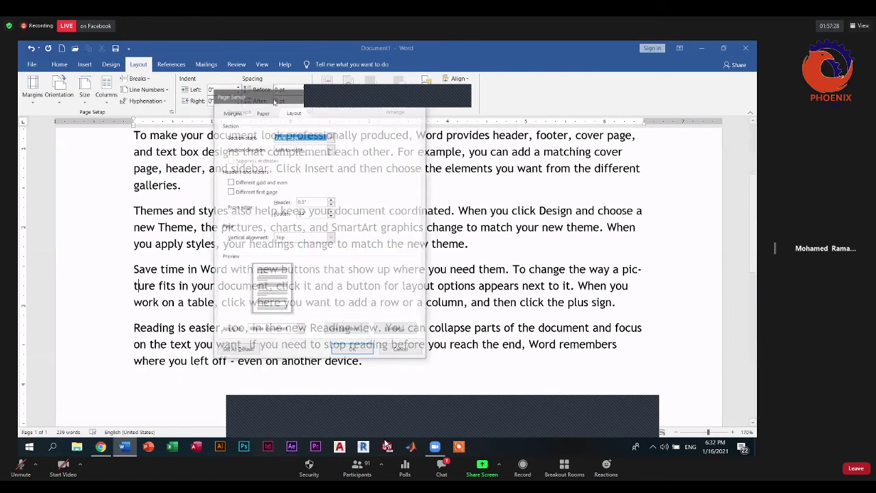
{"action": "left_click_drag", "start_coordinate": [274, 96], "coordinate": [271, 136]}
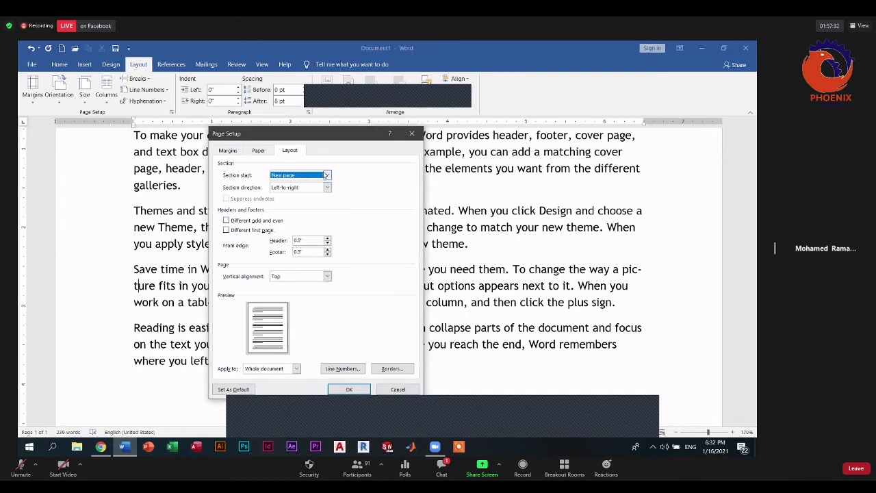
{"action": "left_click", "coordinate": [326, 175]}
{"action": "left_click", "coordinate": [327, 175]}
{"action": "left_click", "coordinate": [328, 187]}
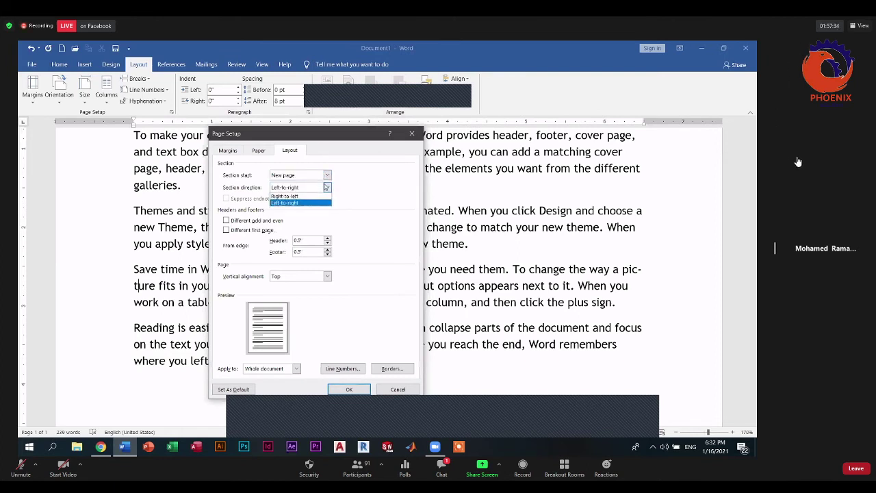
{"action": "left_click", "coordinate": [328, 187]}
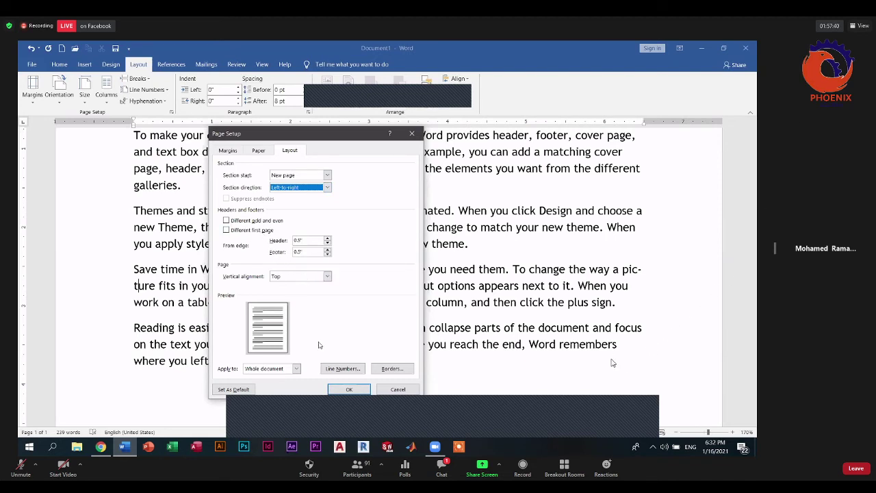
Tick Add line numbering, then cancel both dialogs without applying it.
{"action": "left_click", "coordinate": [346, 369]}
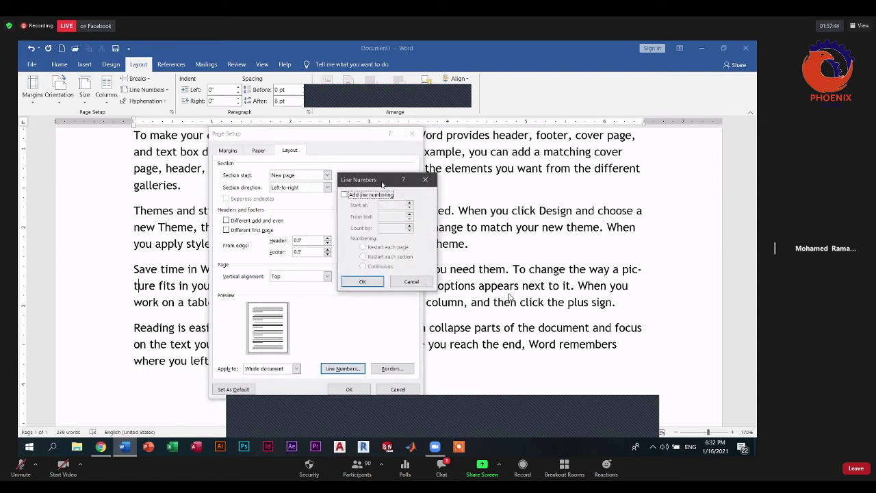
{"action": "key", "text": "space"}
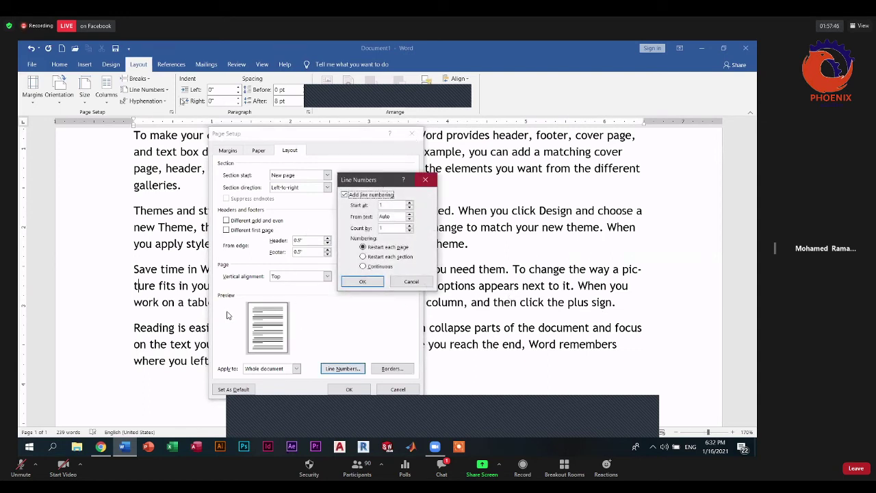
{"action": "key", "text": "Return"}
{"action": "key", "text": "Escape"}
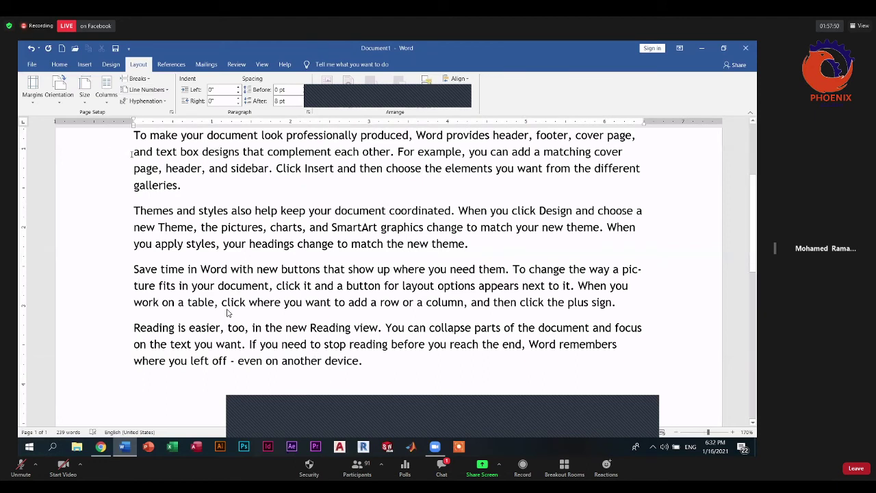
Open Line Numbering Options from Page Setup and tick Add line numbering.
{"action": "left_click", "coordinate": [166, 89]}
{"action": "left_click", "coordinate": [166, 90]}
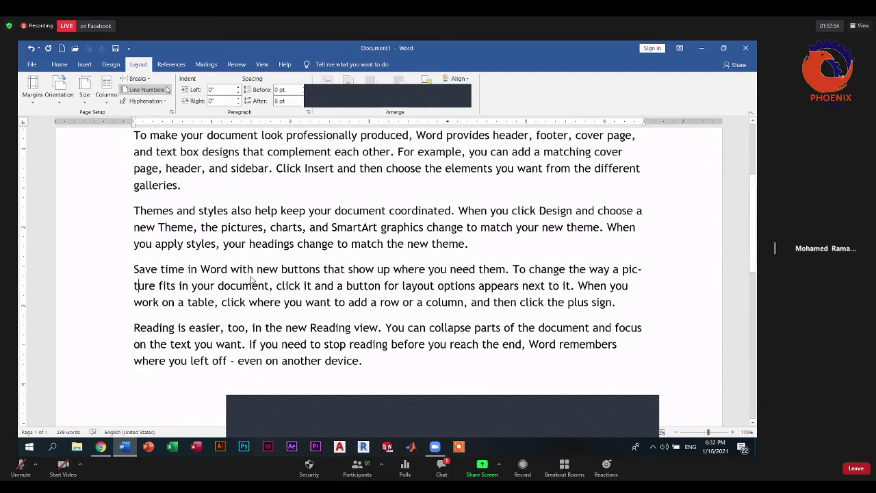
{"action": "left_click", "coordinate": [166, 90]}
{"action": "left_click", "coordinate": [166, 162]}
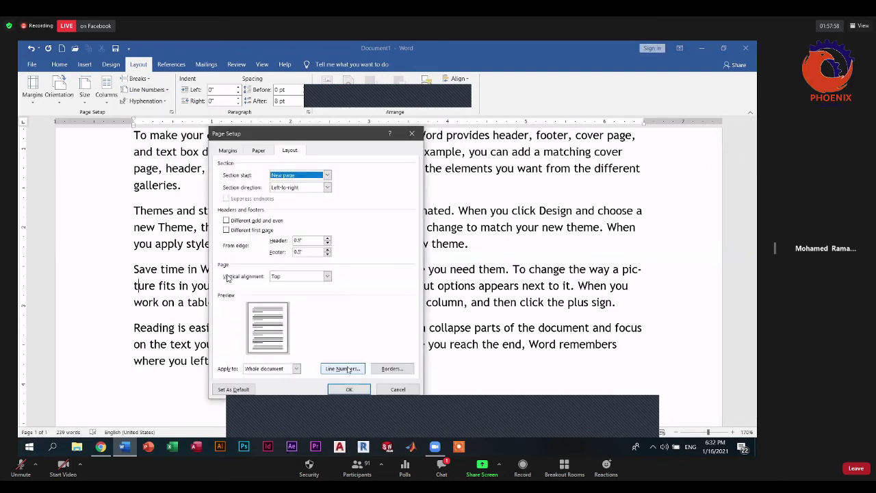
{"action": "left_click", "coordinate": [349, 368]}
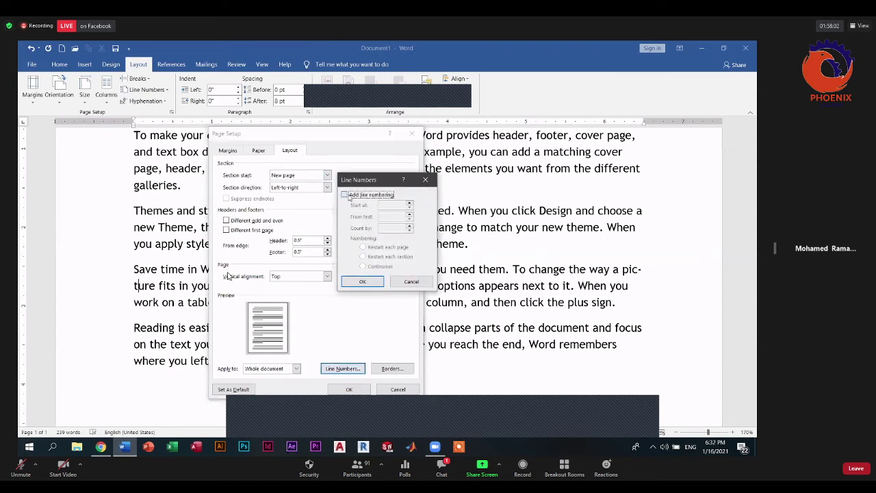
{"action": "left_click", "coordinate": [349, 198]}
Set Start at 5, From text 0.5", Count by 5, and confirm both dialogs.
{"action": "left_click", "coordinate": [393, 206]}
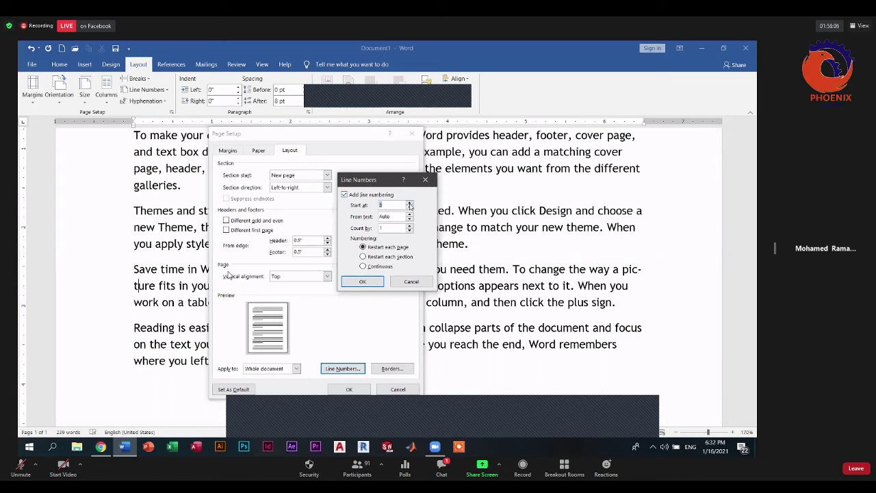
{"action": "left_click", "coordinate": [409, 203]}
{"action": "left_click", "coordinate": [409, 204]}
{"action": "left_click", "coordinate": [409, 215]}
{"action": "type", "text": "0.5"}
{"action": "left_click", "coordinate": [396, 228]}
{"action": "left_click", "coordinate": [410, 226]}
{"action": "left_click", "coordinate": [410, 226]}
{"action": "left_click", "coordinate": [410, 226]}
{"action": "left_click", "coordinate": [409, 226]}
{"action": "left_click", "coordinate": [364, 283]}
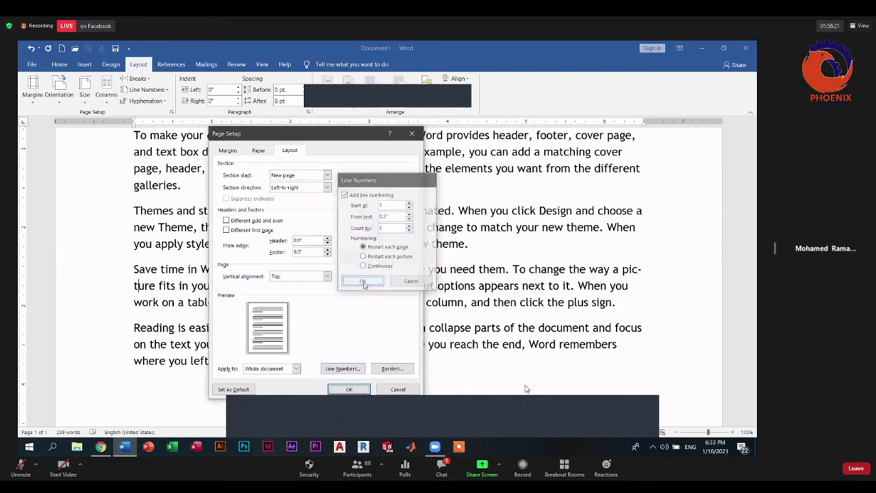
{"action": "left_click", "coordinate": [350, 389]}
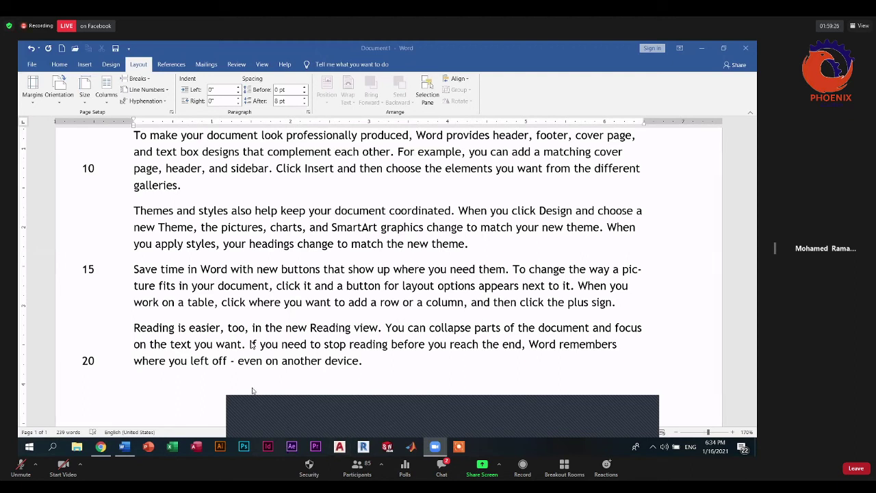
Return focus to the document, go to the end of the text, and undo the line numbering.
{"action": "left_click", "coordinate": [363, 370]}
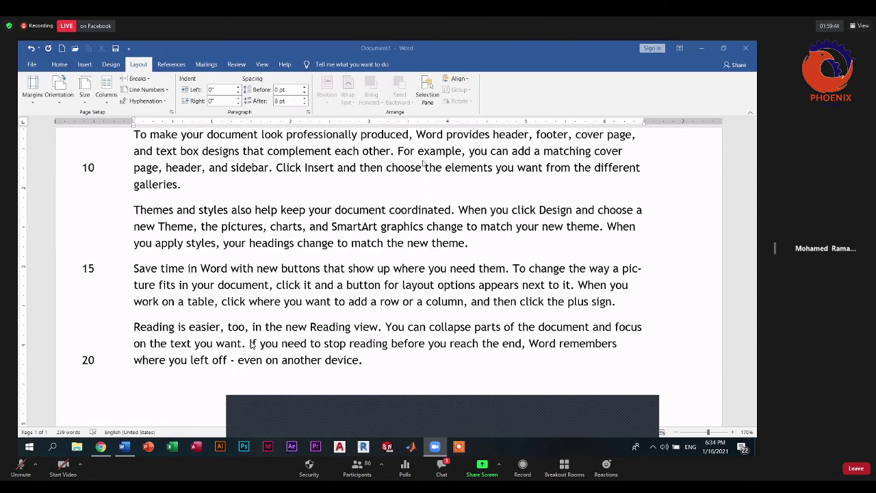
{"action": "scroll", "coordinate": [251, 345], "scroll_direction": "down", "scroll_amount": 1}
{"action": "scroll", "coordinate": [250, 345], "scroll_direction": "down", "scroll_amount": 2}
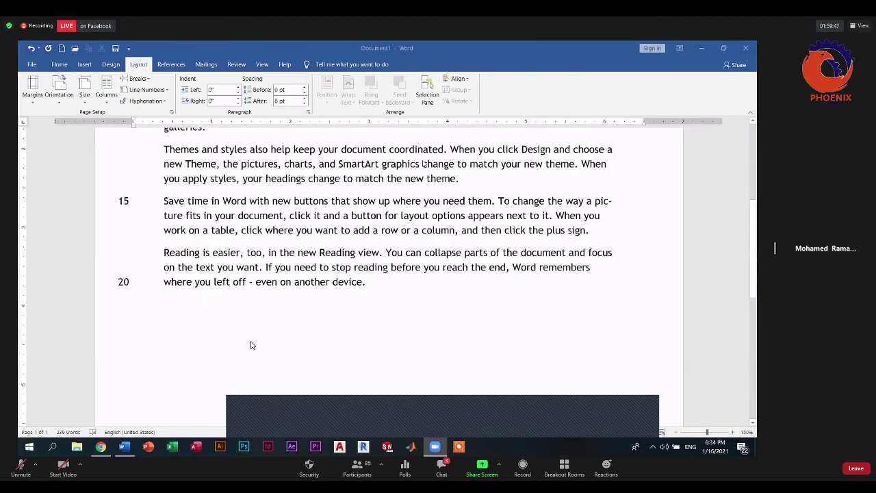
{"action": "scroll", "coordinate": [250, 345], "scroll_direction": "down", "scroll_amount": 5}
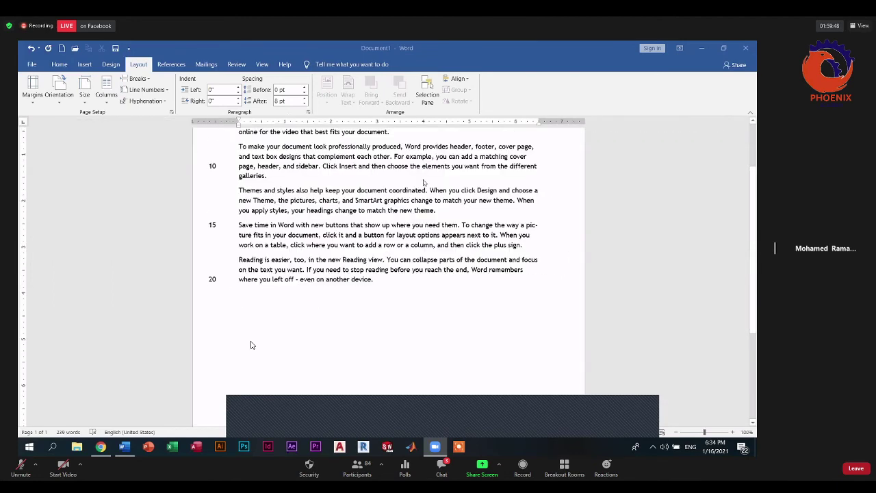
{"action": "left_click", "coordinate": [409, 279]}
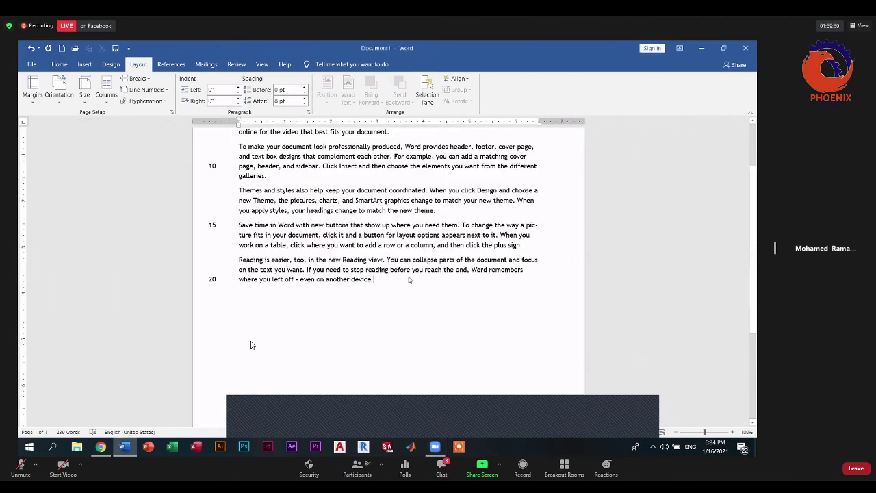
{"action": "key", "text": "ctrl+z"}
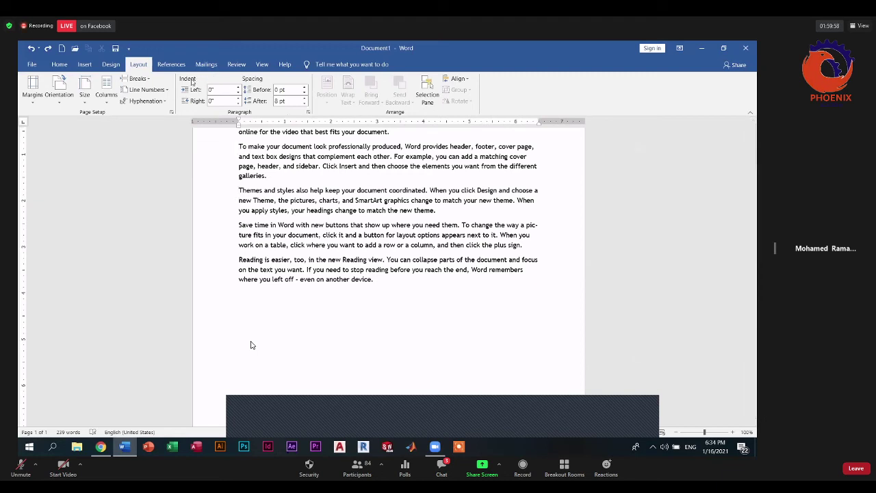
{"action": "left_click", "coordinate": [238, 90]}
{"action": "left_click", "coordinate": [237, 90]}
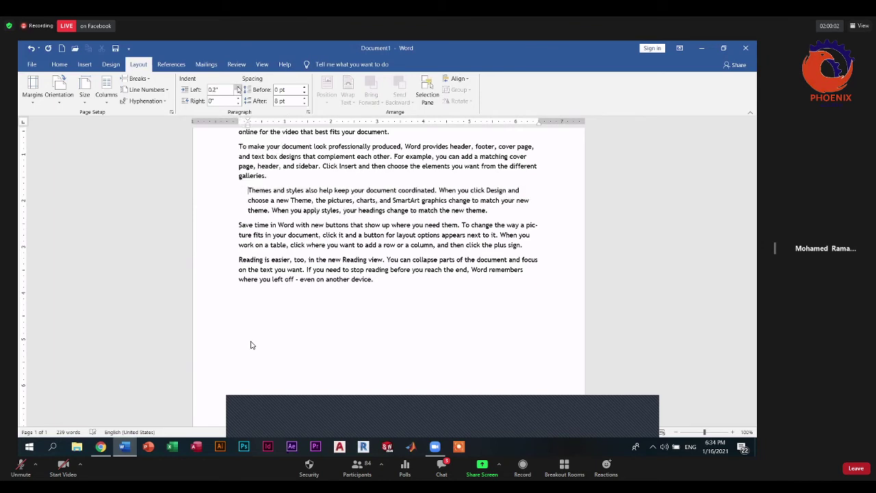
{"action": "left_click", "coordinate": [237, 89]}
{"action": "left_click", "coordinate": [237, 90]}
{"action": "left_click", "coordinate": [237, 90]}
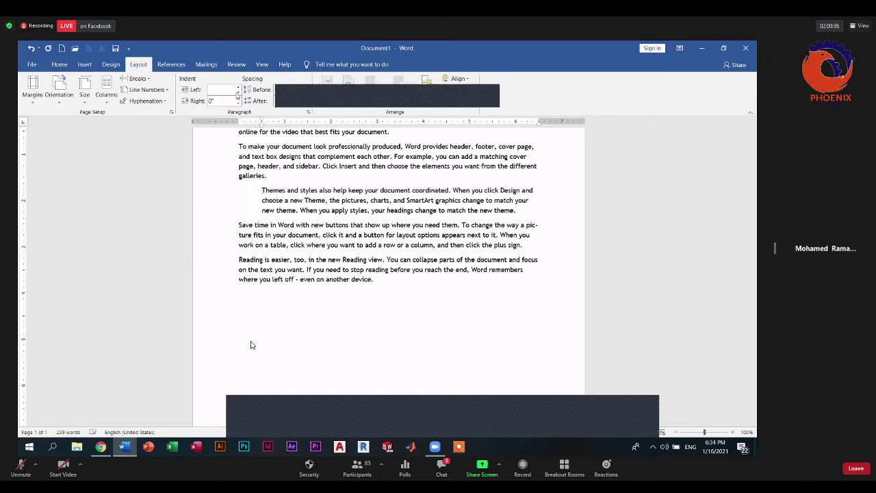
{"action": "left_click", "coordinate": [239, 93]}
{"action": "left_click", "coordinate": [239, 94]}
{"action": "left_click", "coordinate": [239, 94]}
{"action": "left_click", "coordinate": [239, 93]}
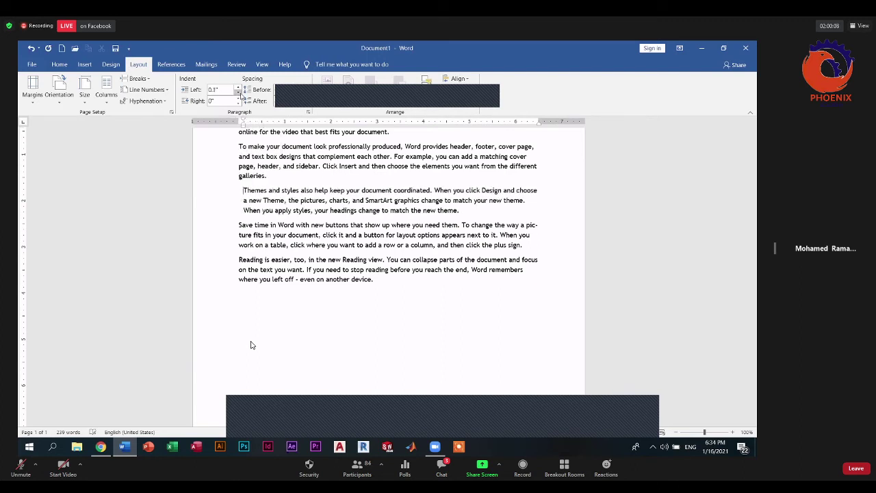
{"action": "left_click", "coordinate": [238, 94]}
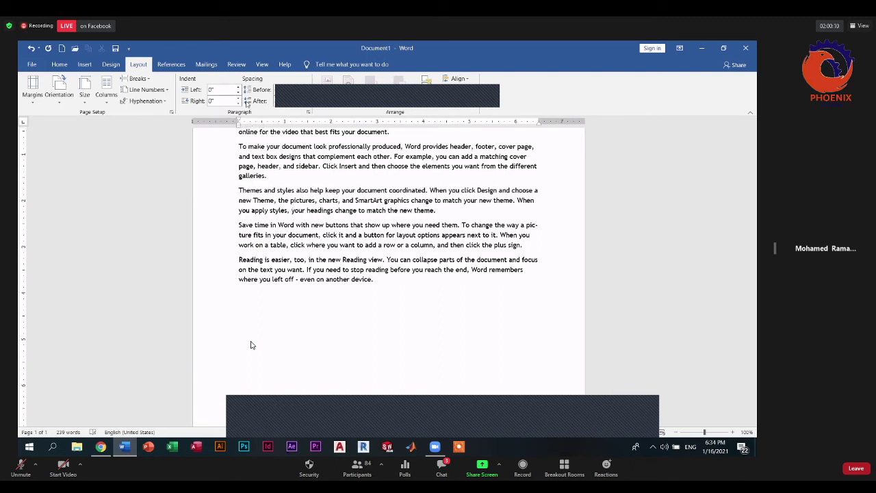
{"action": "left_click", "coordinate": [238, 98]}
{"action": "left_click", "coordinate": [238, 97]}
{"action": "left_click", "coordinate": [239, 98]}
{"action": "left_click", "coordinate": [238, 98]}
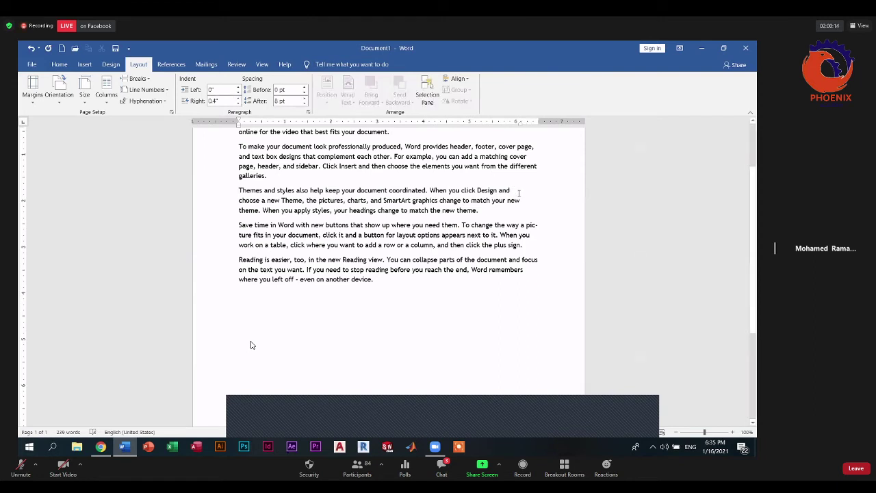
{"action": "left_click", "coordinate": [239, 98]}
{"action": "left_click", "coordinate": [239, 98]}
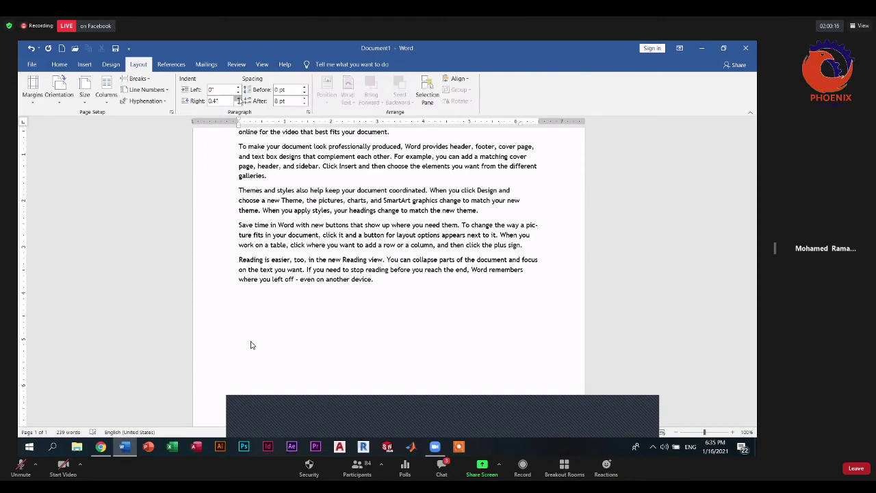
{"action": "left_click", "coordinate": [238, 98]}
{"action": "left_click", "coordinate": [238, 98]}
{"action": "left_click", "coordinate": [239, 98]}
{"action": "left_click", "coordinate": [239, 97]}
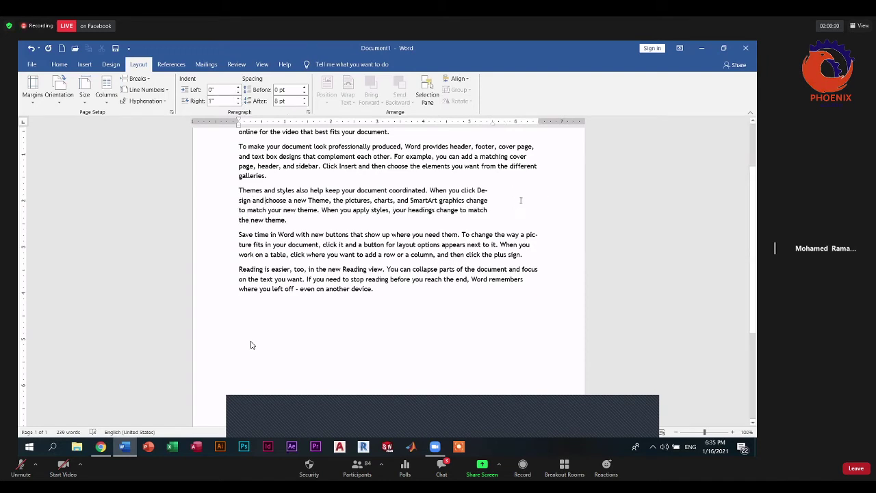
{"action": "left_click", "coordinate": [238, 104]}
{"action": "left_click", "coordinate": [238, 103]}
{"action": "left_click", "coordinate": [238, 103]}
{"action": "left_click", "coordinate": [239, 104]}
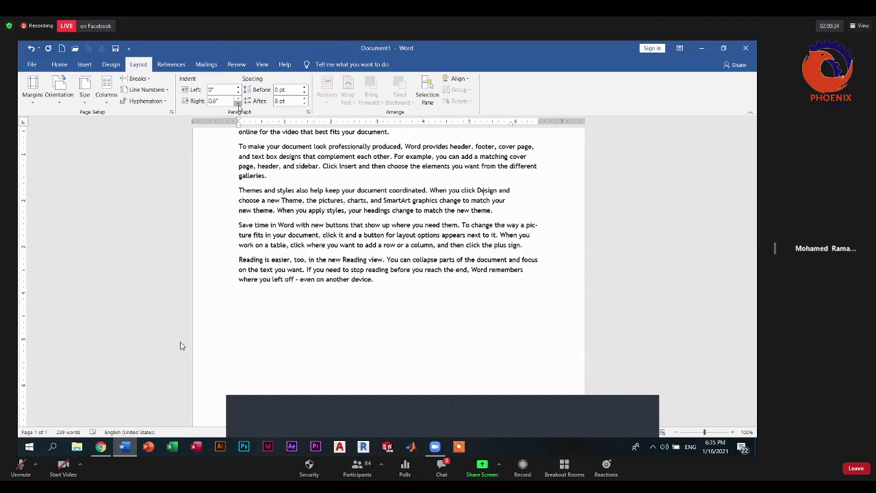
{"action": "left_click", "coordinate": [238, 103]}
{"action": "left_click", "coordinate": [238, 103]}
{"action": "left_click", "coordinate": [239, 103]}
{"action": "left_click", "coordinate": [239, 103]}
{"action": "left_click", "coordinate": [238, 104]}
{"action": "left_click", "coordinate": [238, 103]}
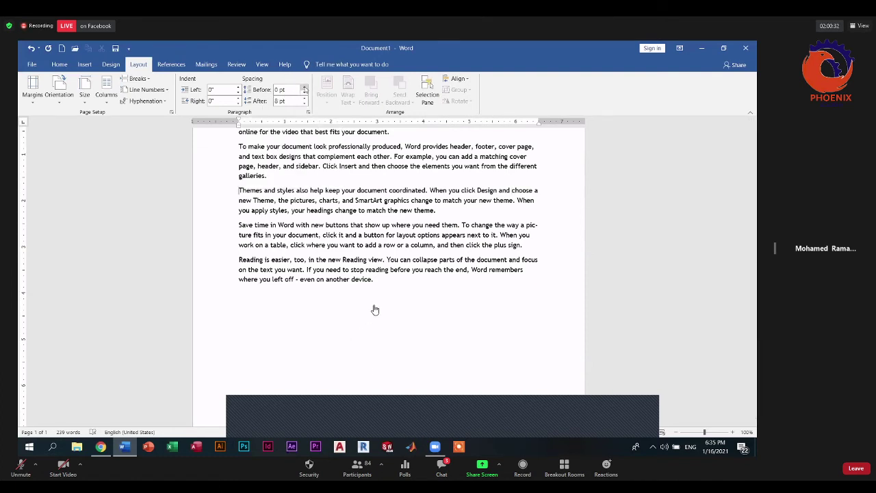
Adjust the Themes paragraph's Spacing Before with the spin arrows, settling at 54 pt.
{"action": "left_click", "coordinate": [304, 88]}
{"action": "left_click", "coordinate": [304, 88]}
{"action": "left_click", "coordinate": [304, 87]}
{"action": "left_click", "coordinate": [304, 88]}
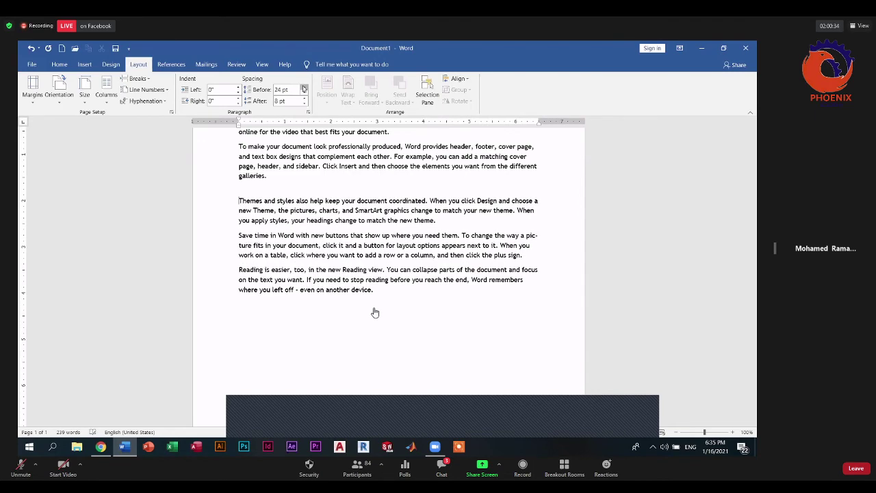
{"action": "left_click", "coordinate": [304, 88]}
{"action": "left_click", "coordinate": [304, 88]}
{"action": "left_click", "coordinate": [304, 87]}
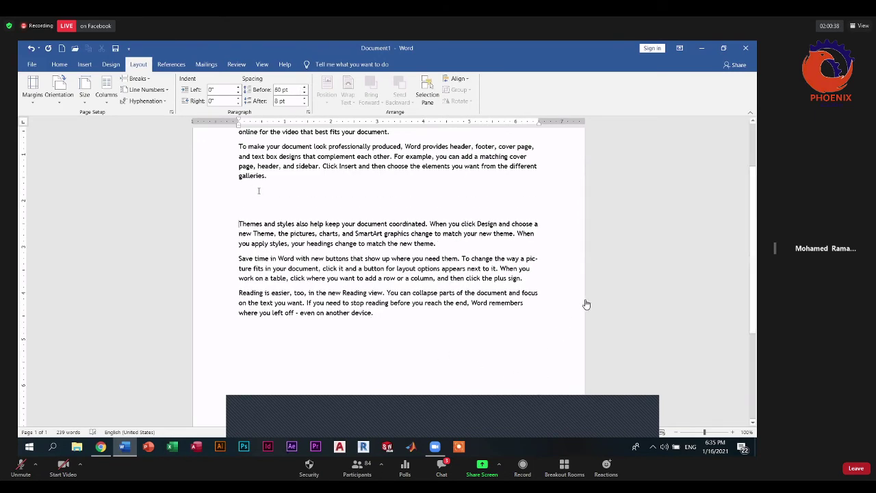
{"action": "key", "text": "Down"}
{"action": "key", "text": "Down"}
{"action": "key", "text": "Down"}
{"action": "key", "text": "Down"}
{"action": "key", "text": "Down"}
{"action": "key", "text": "Down"}
{"action": "key", "text": "Down"}
{"action": "key", "text": "Down"}
{"action": "key", "text": "Down"}
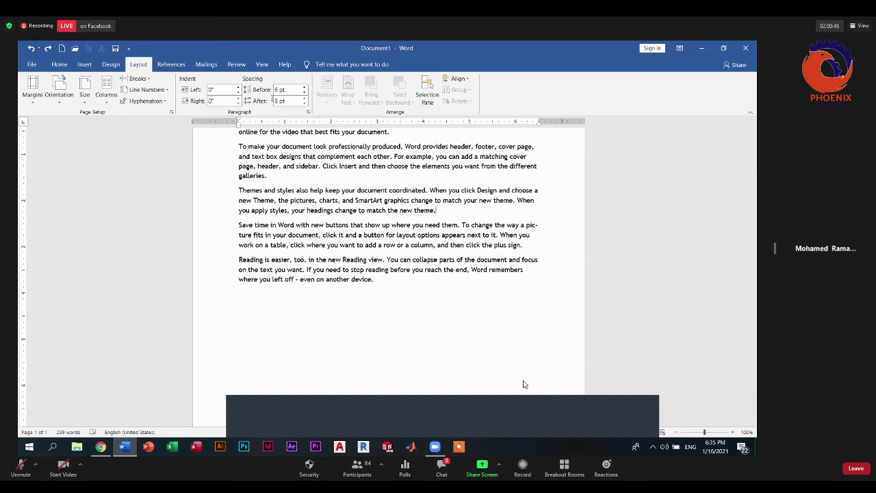
Set the Themes paragraph's Spacing After to 12 pt and start an empty line after the last paragraph.
{"action": "left_click", "coordinate": [305, 98]}
{"action": "left_click", "coordinate": [304, 98]}
{"action": "left_click", "coordinate": [305, 98]}
{"action": "left_click", "coordinate": [304, 98]}
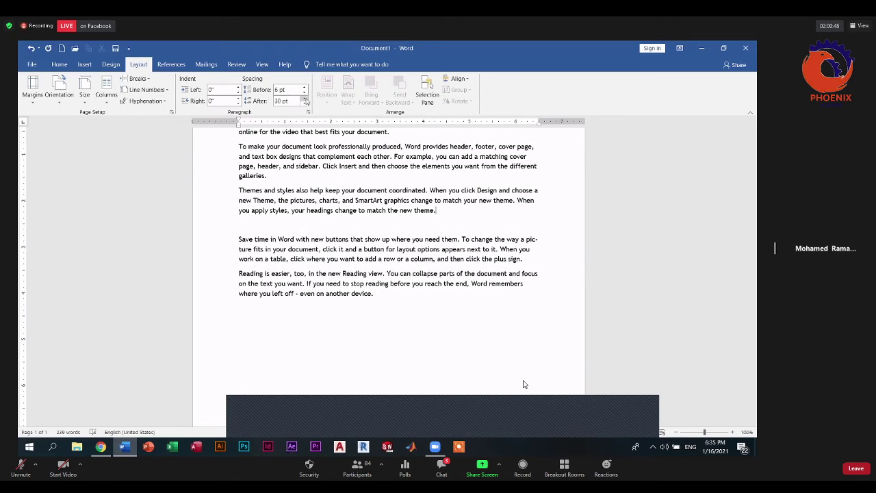
{"action": "left_click", "coordinate": [305, 97]}
{"action": "left_click", "coordinate": [304, 98]}
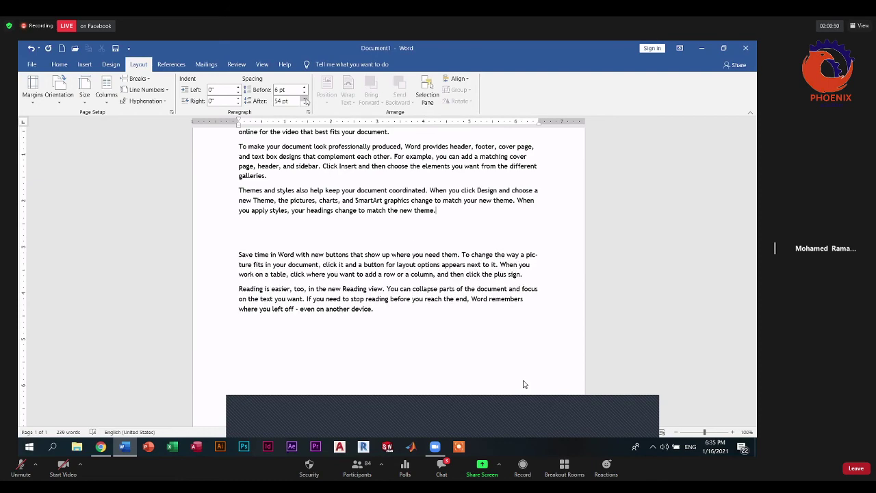
{"action": "left_click", "coordinate": [305, 97]}
{"action": "left_click", "coordinate": [306, 102]}
{"action": "left_click", "coordinate": [306, 101]}
{"action": "left_click", "coordinate": [305, 102]}
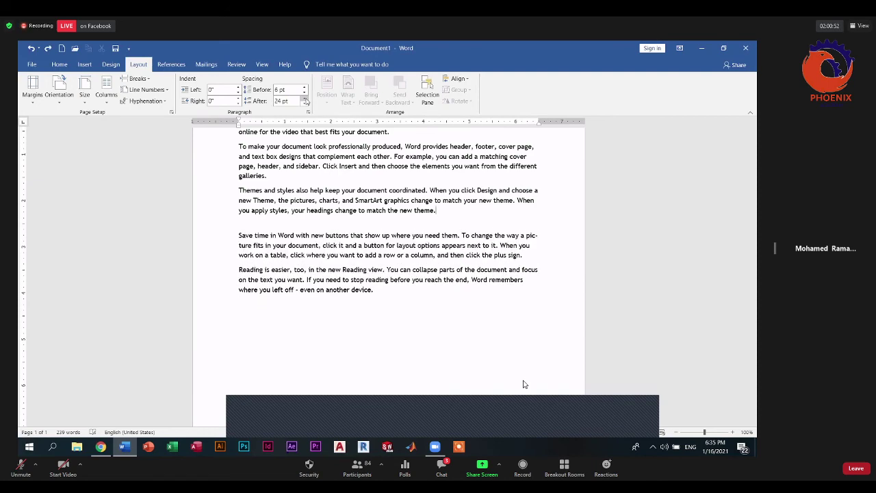
{"action": "left_click", "coordinate": [305, 102]}
{"action": "left_click", "coordinate": [305, 101]}
{"action": "left_click", "coordinate": [306, 102]}
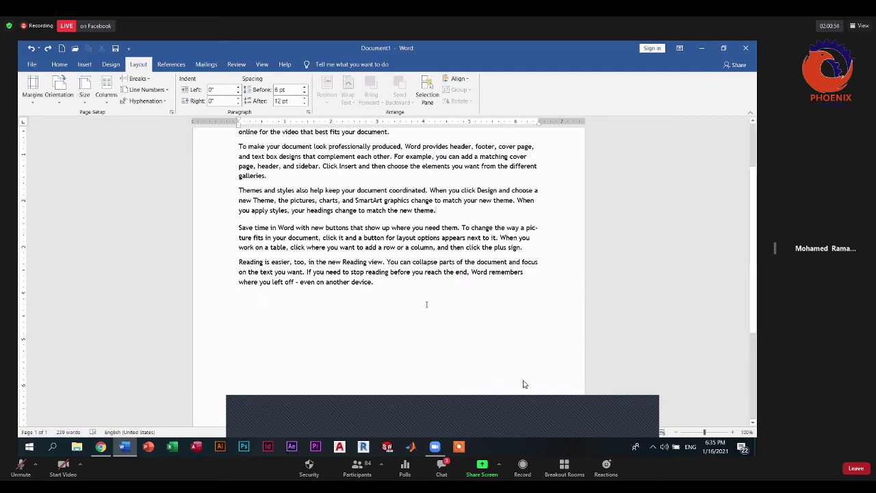
{"action": "left_click", "coordinate": [407, 313]}
{"action": "key", "text": "Return"}
{"action": "key", "text": "Return"}
{"action": "key", "text": "Return"}
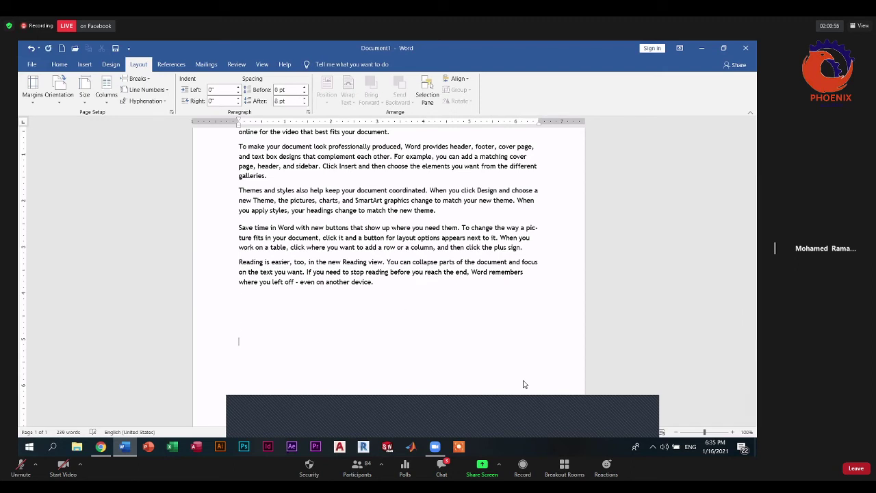
Insert the Photoshop welcome screenshot from the Screenshots folder below the last paragraph.
{"action": "left_click", "coordinate": [85, 64]}
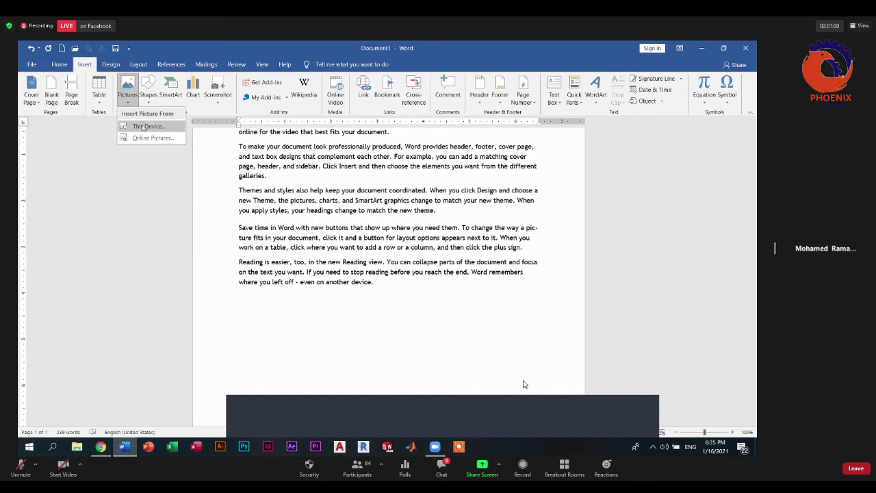
{"action": "left_click", "coordinate": [523, 384]}
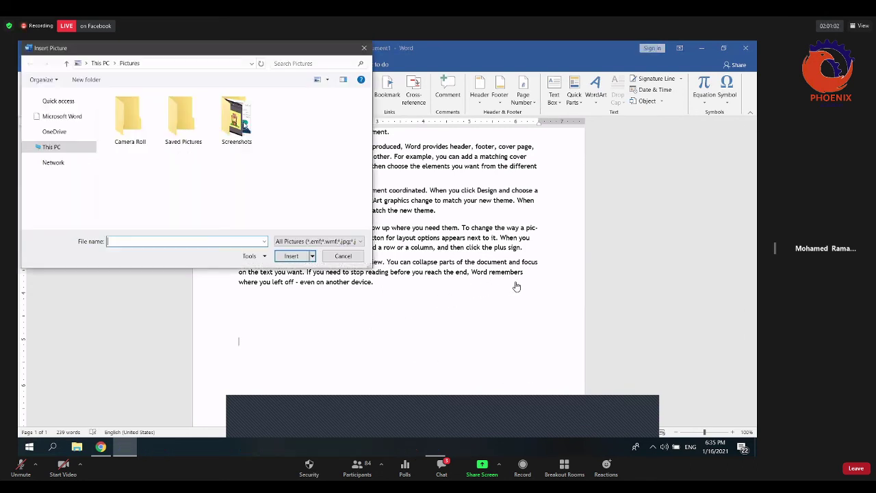
{"action": "double_click", "coordinate": [234, 113]}
{"action": "left_click", "coordinate": [183, 111]}
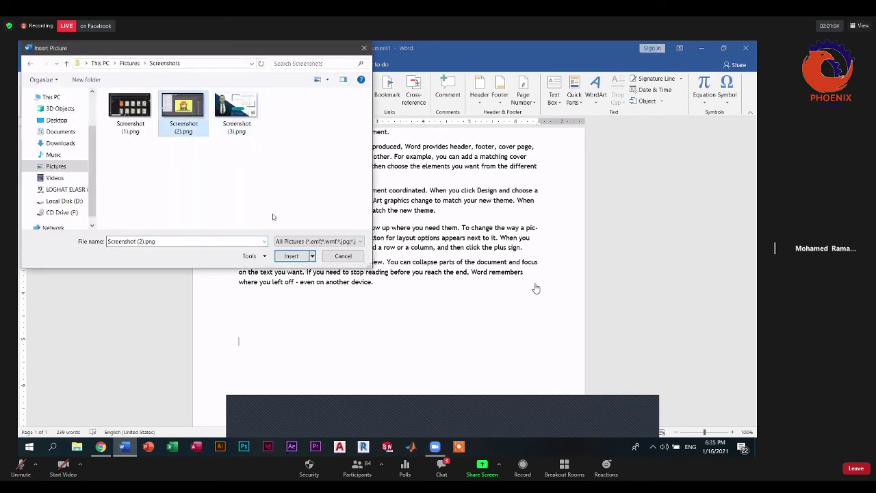
{"action": "left_click", "coordinate": [290, 256]}
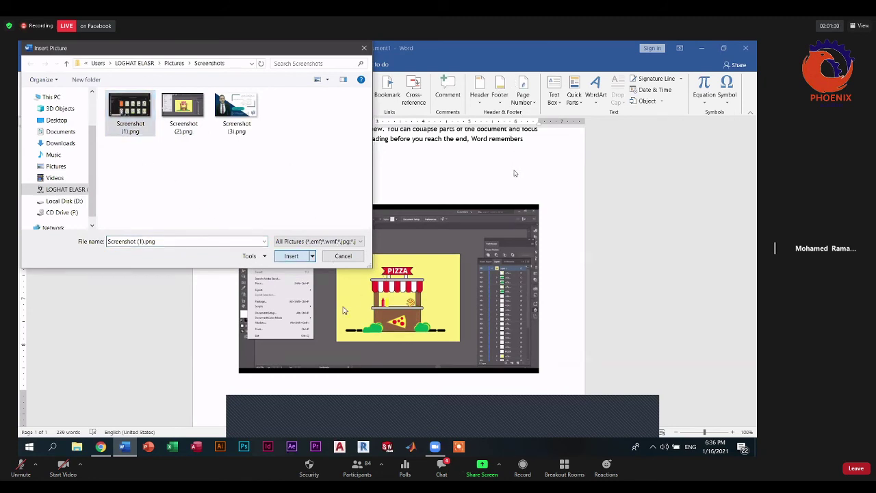
{"action": "key", "text": "Return"}
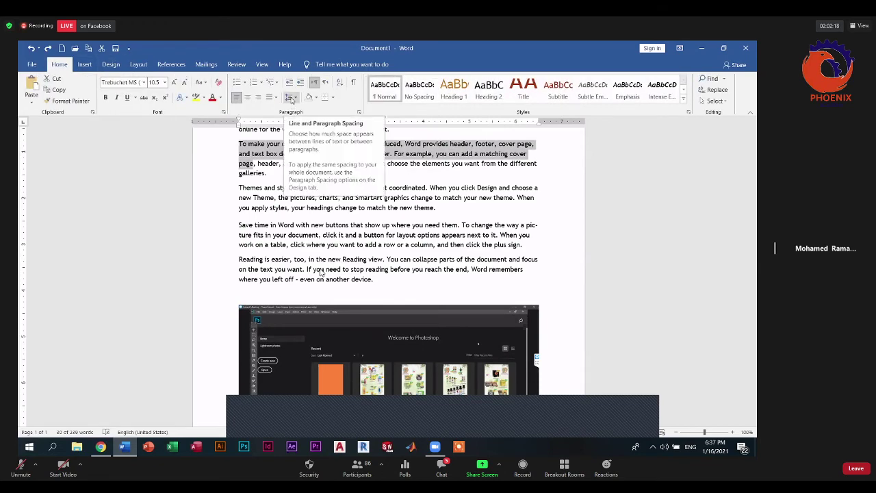
{"action": "left_click", "coordinate": [291, 100]}
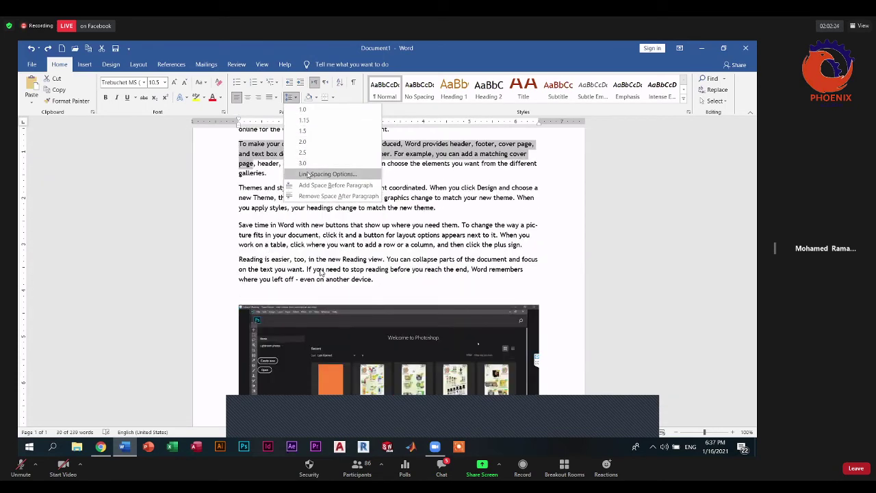
{"action": "left_click", "coordinate": [307, 175]}
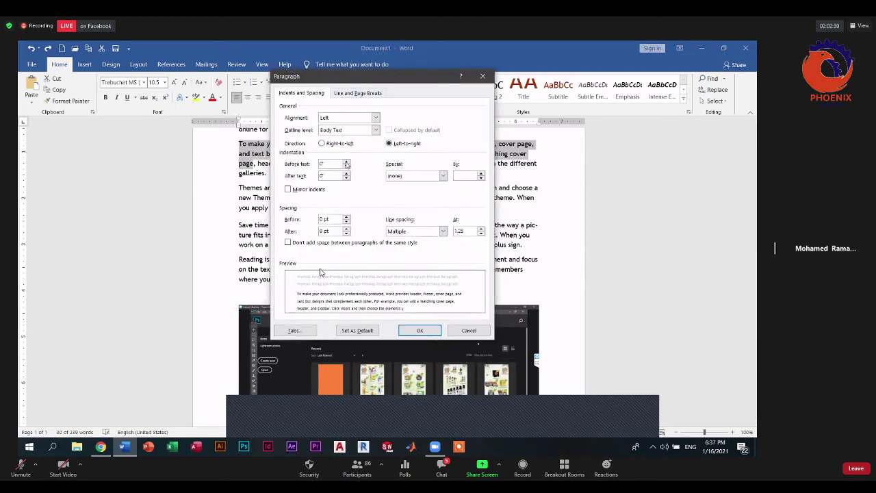
{"action": "left_click", "coordinate": [345, 163]}
{"action": "left_click", "coordinate": [346, 163]}
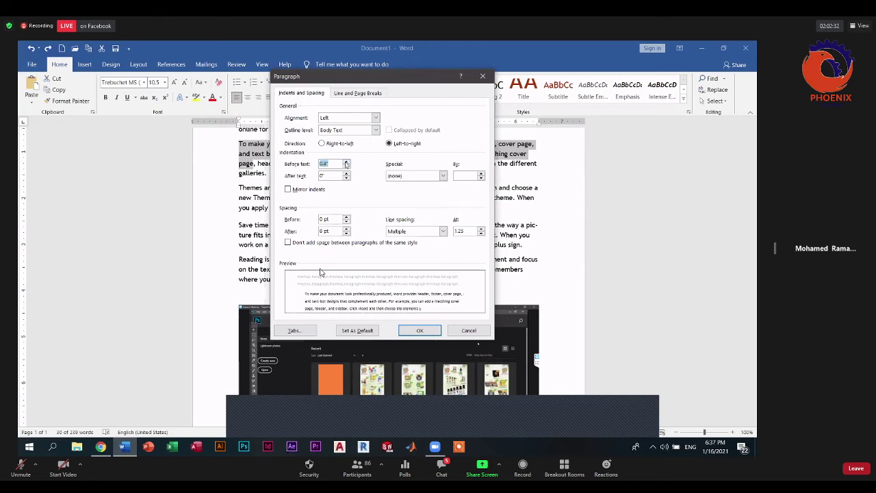
{"action": "left_click", "coordinate": [346, 163]}
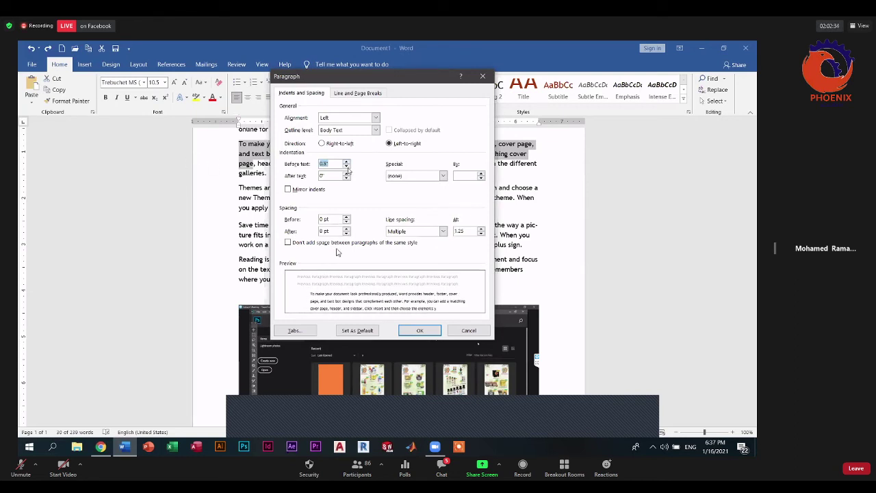
{"action": "key", "text": "Down"}
{"action": "key", "text": "Down"}
{"action": "key", "text": "Down"}
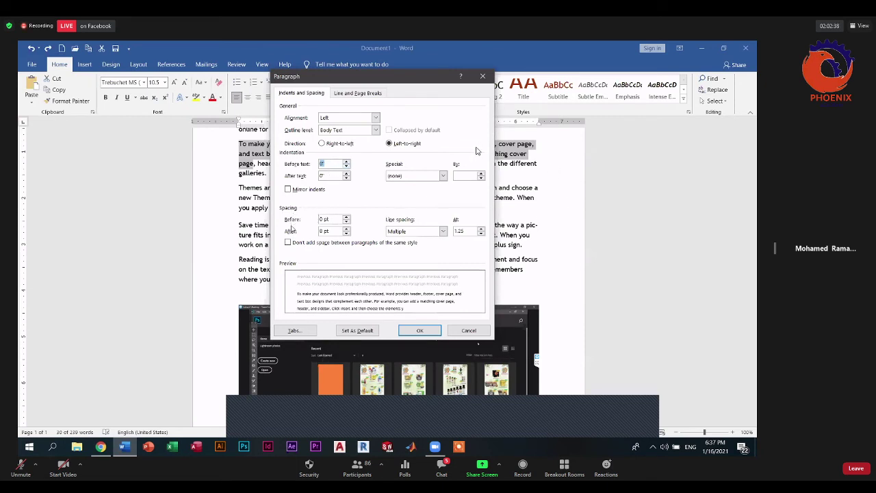
{"action": "left_click", "coordinate": [442, 231]}
{"action": "left_click", "coordinate": [406, 254]}
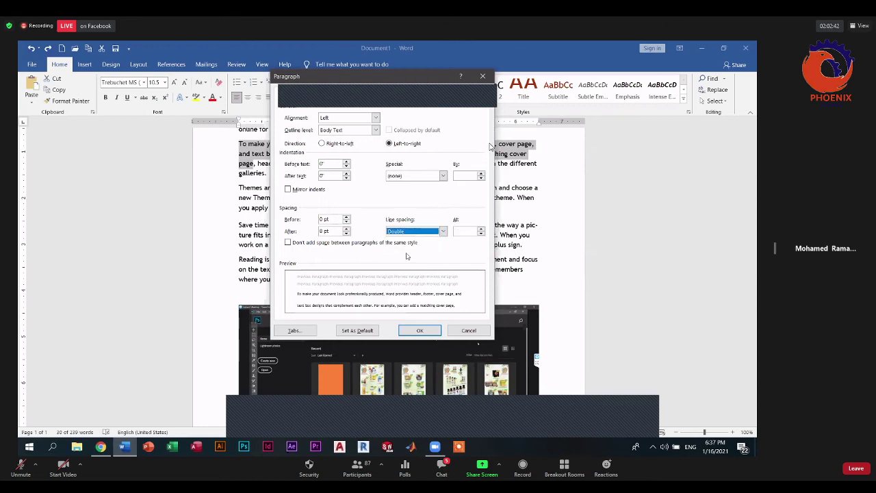
{"action": "left_click", "coordinate": [426, 233]}
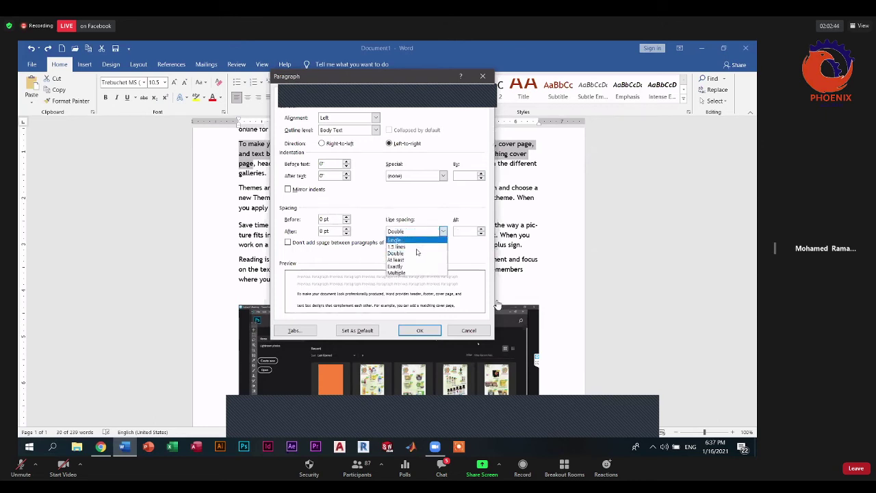
{"action": "left_click", "coordinate": [411, 263]}
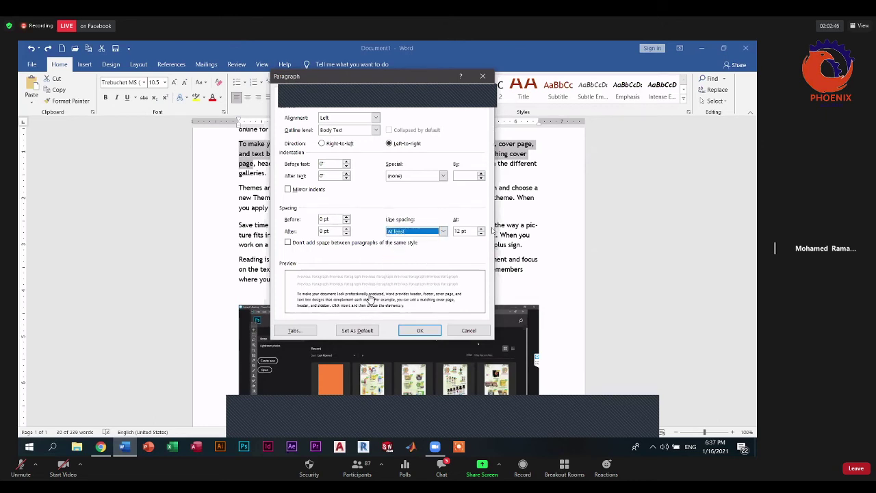
{"action": "left_click", "coordinate": [482, 229]}
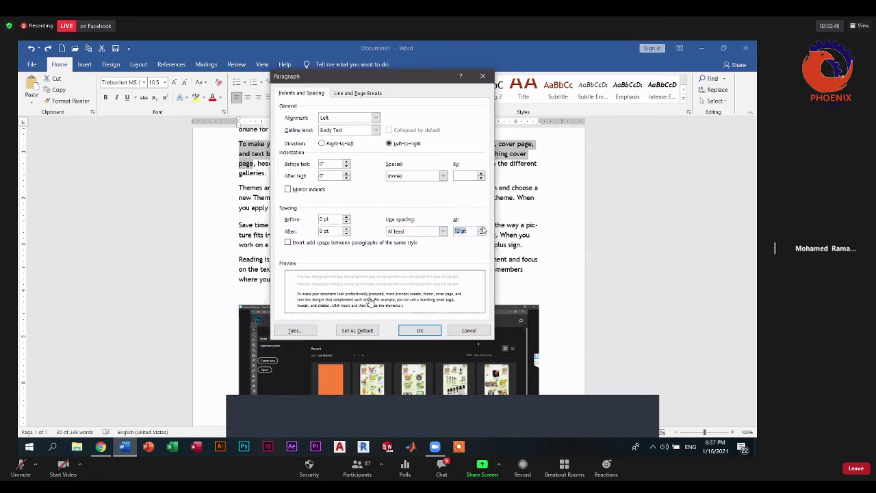
{"action": "left_click", "coordinate": [482, 229]}
{"action": "left_click", "coordinate": [482, 228]}
{"action": "left_click", "coordinate": [482, 229]}
{"action": "left_click", "coordinate": [482, 229]}
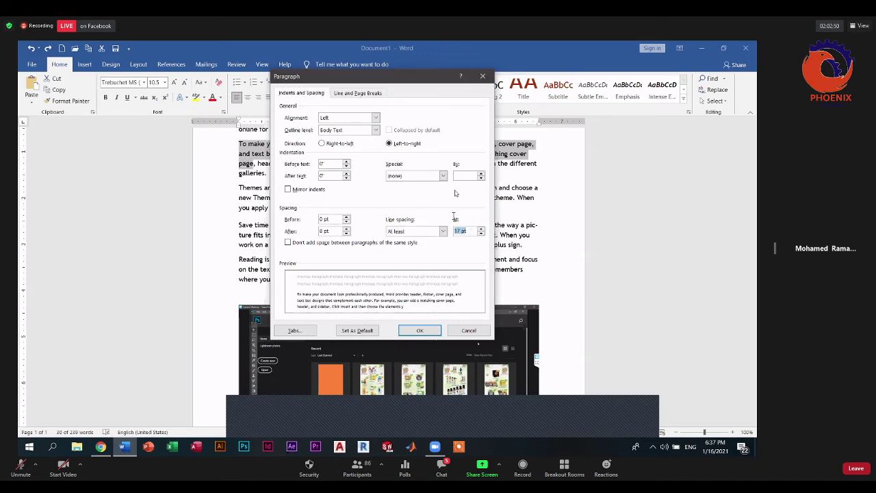
{"action": "left_click", "coordinate": [356, 94]}
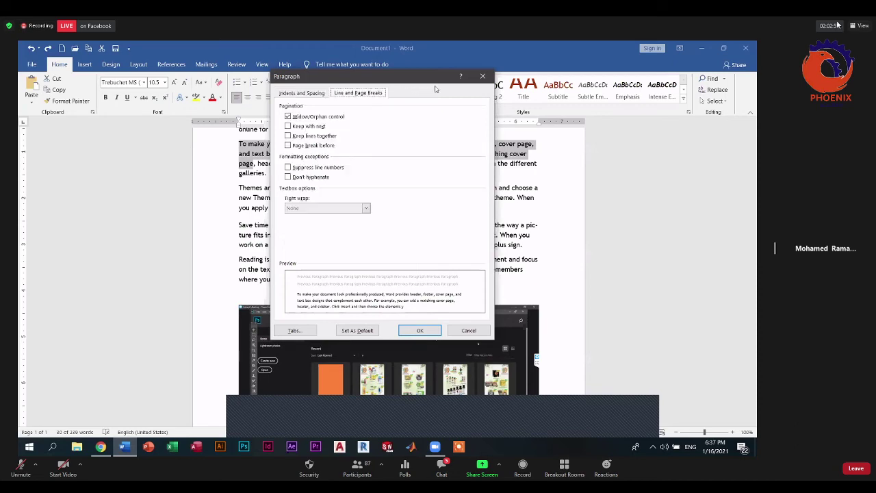
{"action": "left_click", "coordinate": [486, 80]}
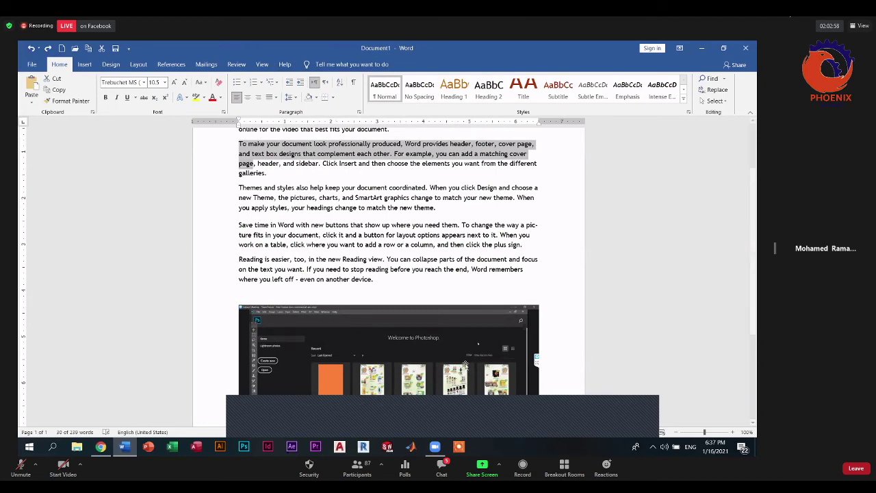
{"action": "left_click", "coordinate": [446, 299]}
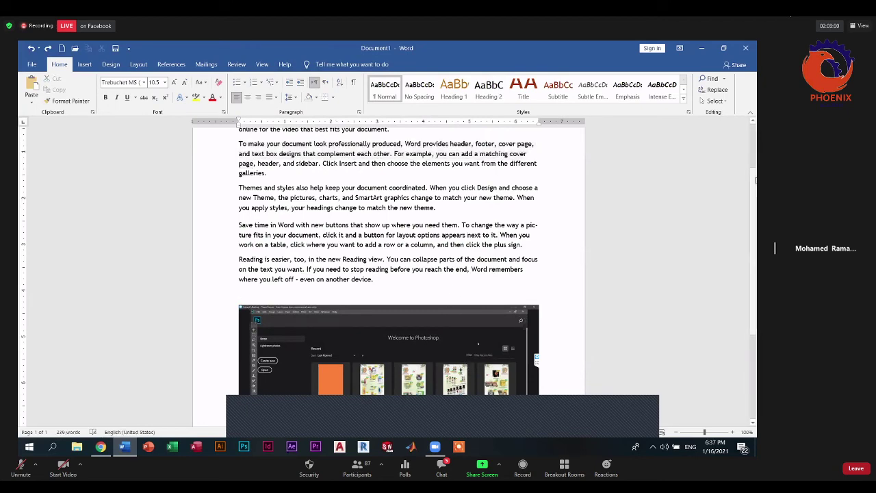
{"action": "scroll", "coordinate": [754, 228], "scroll_direction": "down", "scroll_amount": 1}
{"action": "scroll", "coordinate": [251, 165], "scroll_direction": "down", "scroll_amount": 2}
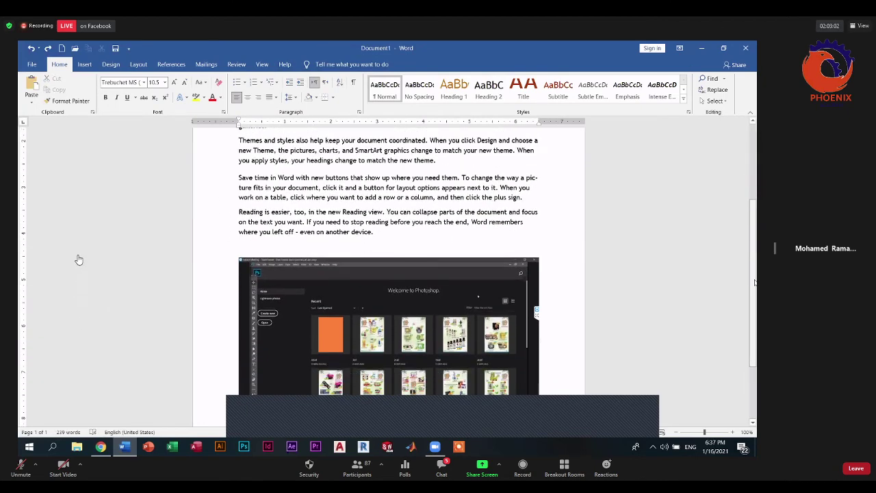
Paste the Illustrator pizza screenshot and drag it up-left so it overlaps the Photoshop screenshot.
{"action": "scroll", "coordinate": [152, 289], "scroll_direction": "down", "scroll_amount": 1}
{"action": "scroll", "coordinate": [89, 286], "scroll_direction": "down", "scroll_amount": 4}
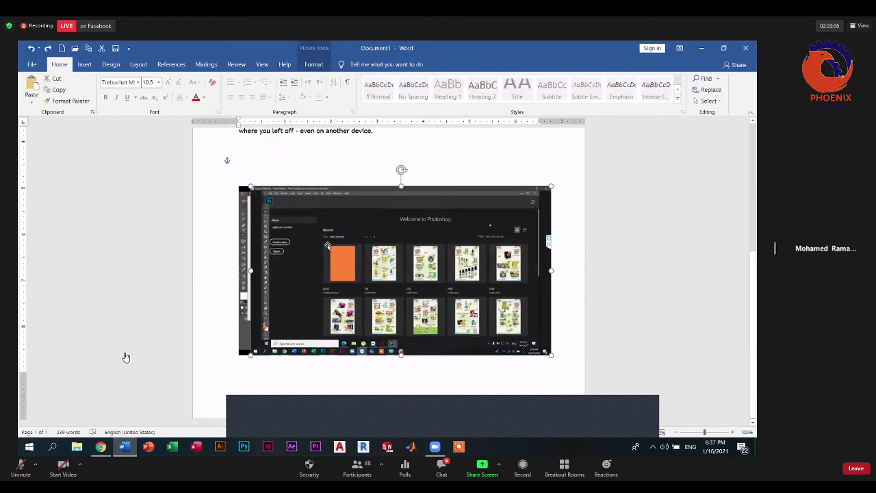
{"action": "key", "text": "ctrl+v"}
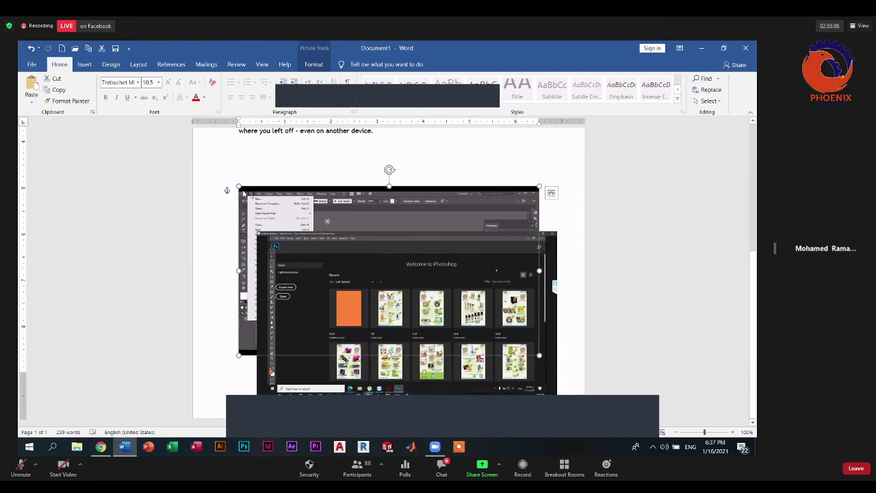
{"action": "key", "text": "ctrl+v"}
{"action": "left_click_drag", "start_coordinate": [241, 306], "coordinate": [233, 317]}
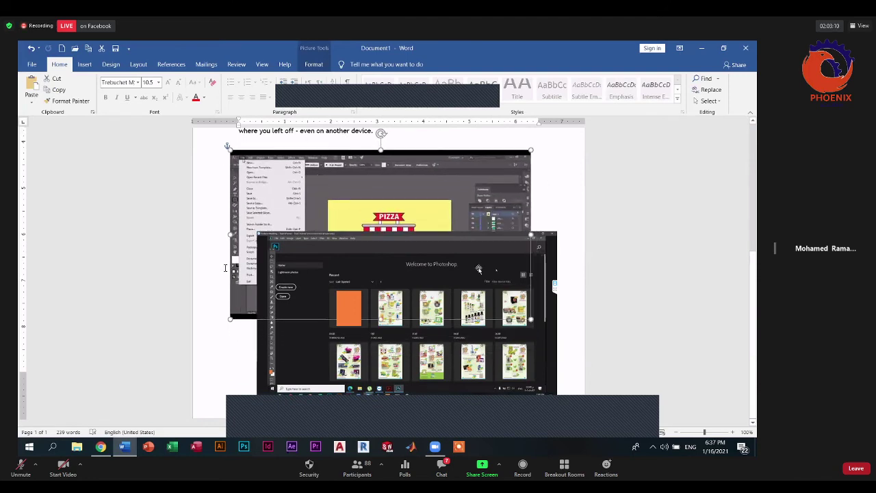
{"action": "left_click_drag", "start_coordinate": [478, 269], "coordinate": [640, 279]}
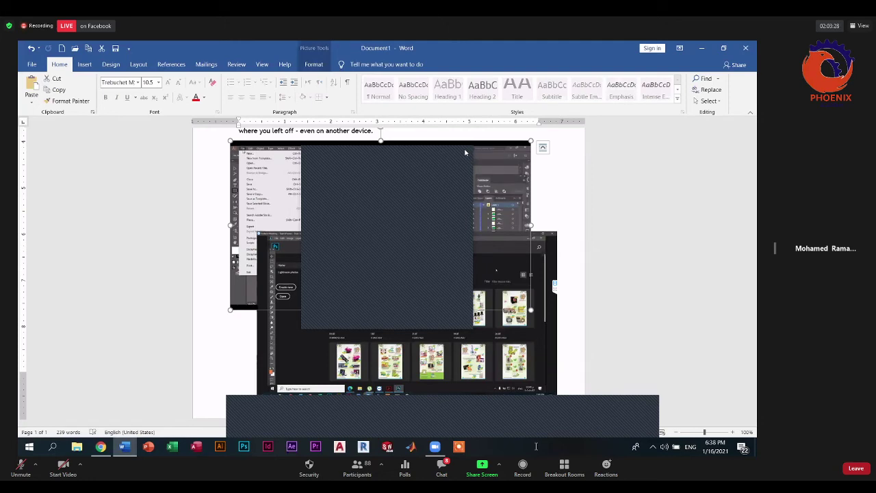
Browse Layout's Position, Wrap Text and Bring Forward menus, then open the Selection Pane.
{"action": "left_click", "coordinate": [139, 65]}
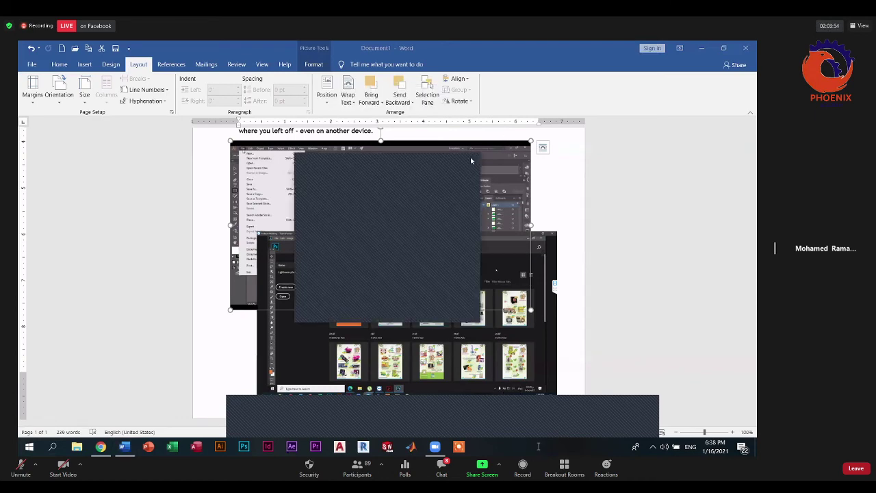
{"action": "left_click", "coordinate": [326, 89]}
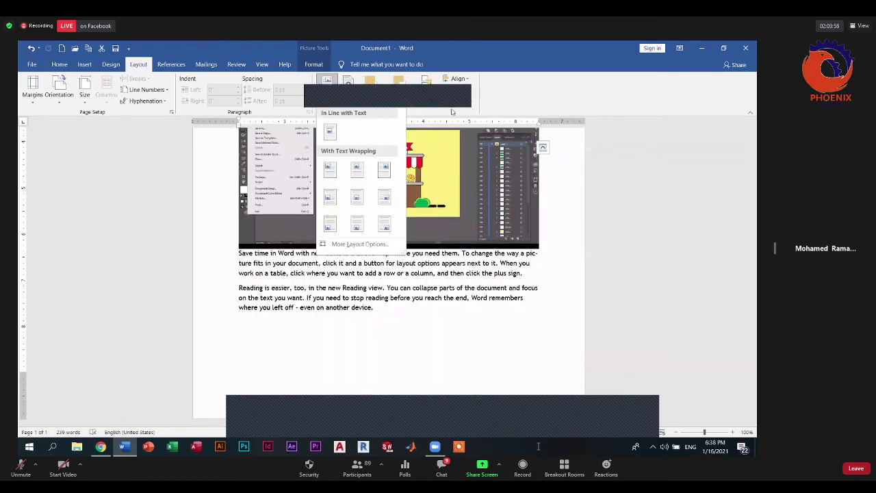
{"action": "left_click", "coordinate": [347, 89]}
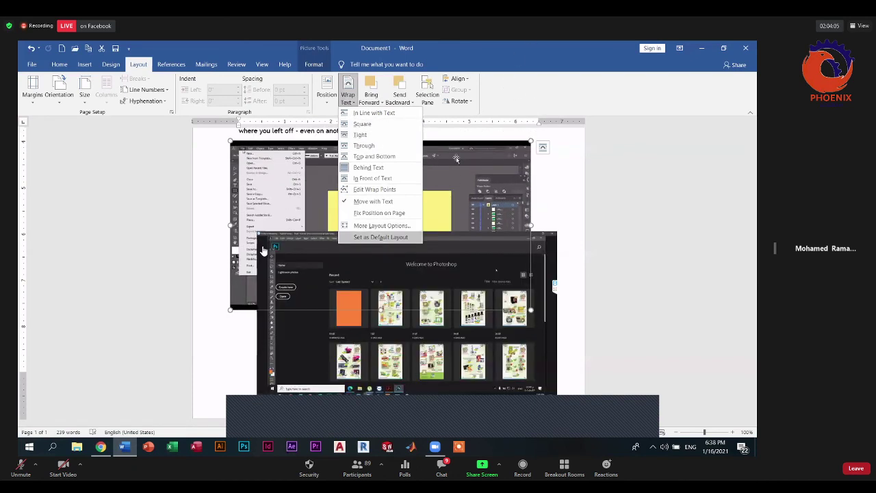
{"action": "left_click", "coordinate": [348, 89]}
{"action": "left_click", "coordinate": [371, 102]}
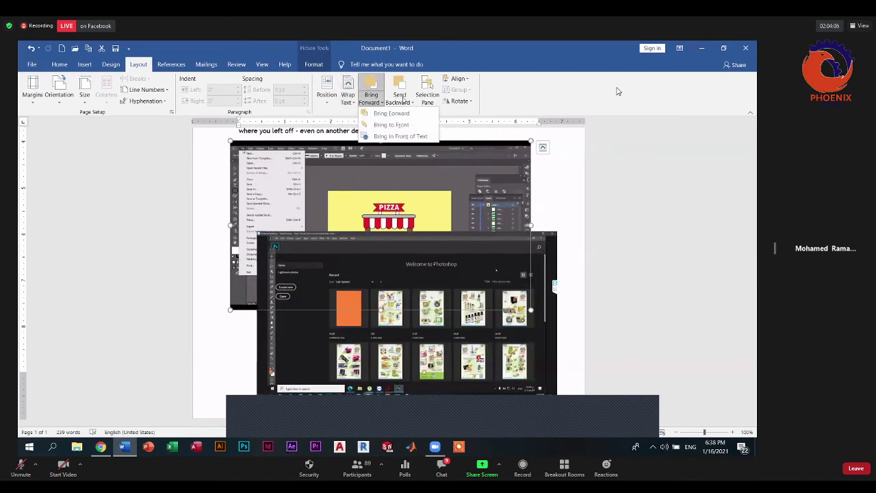
{"action": "left_click", "coordinate": [371, 102]}
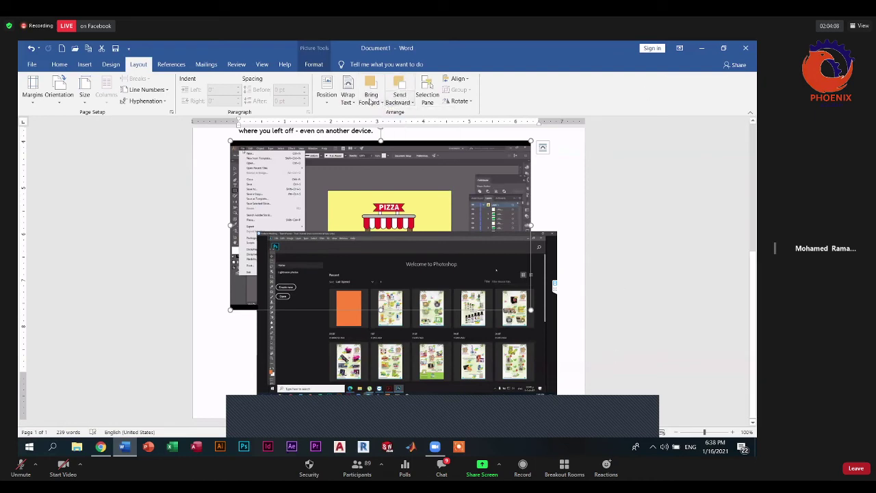
{"action": "left_click", "coordinate": [371, 102]}
{"action": "left_click", "coordinate": [371, 101]}
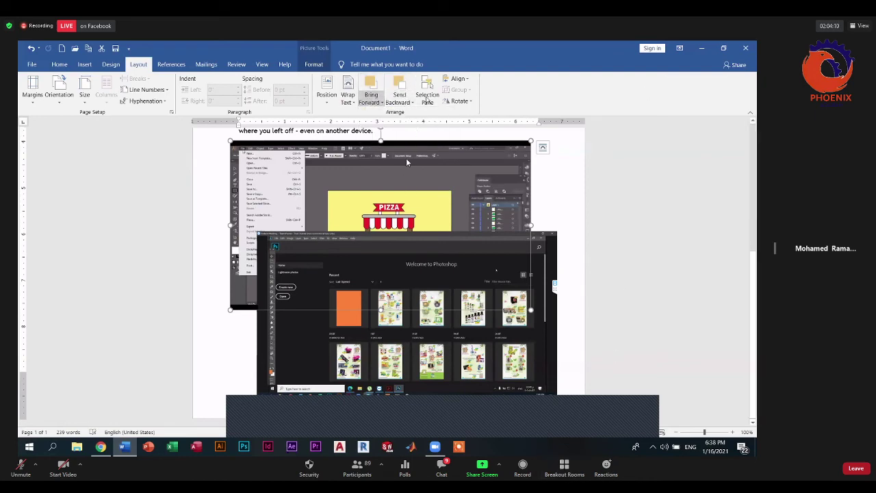
{"action": "left_click", "coordinate": [429, 101]}
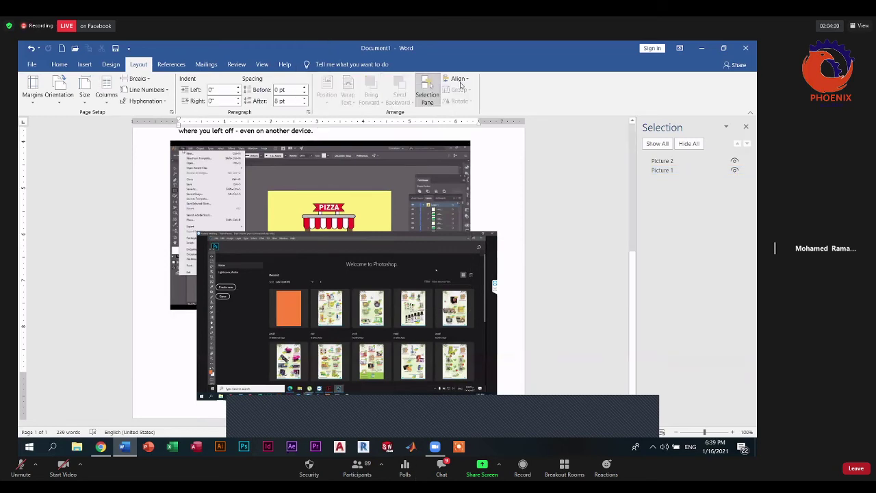
Select Picture 1 and Picture 2 and group them into a single object, Group 3.
{"action": "left_click", "coordinate": [459, 78]}
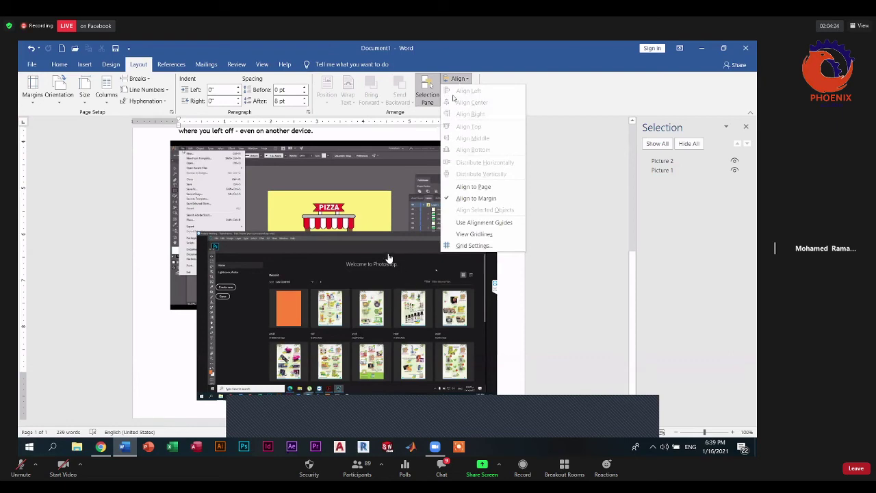
{"action": "left_click", "coordinate": [468, 140]}
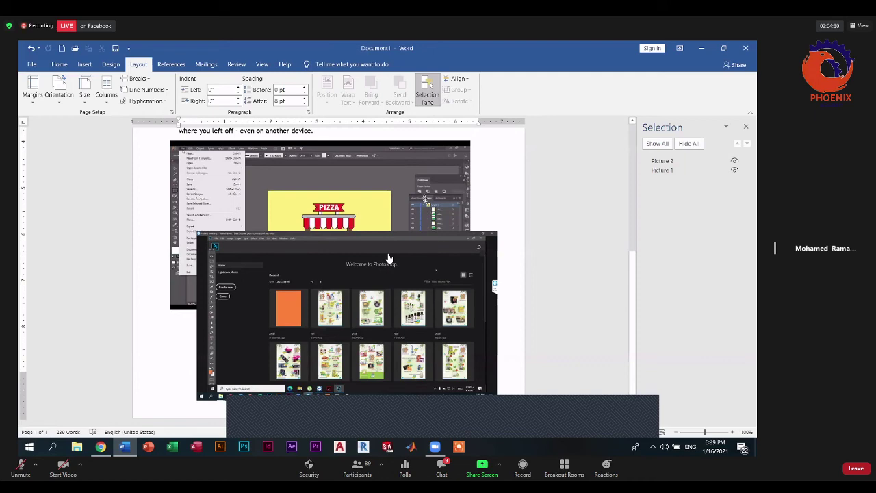
{"action": "left_click", "coordinate": [458, 78]}
{"action": "left_click", "coordinate": [471, 102]}
{"action": "left_click", "coordinate": [470, 103]}
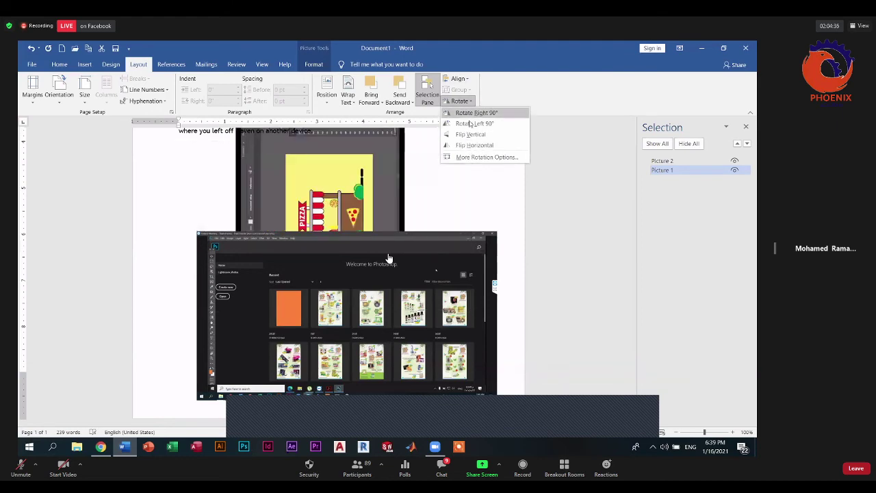
{"action": "left_click", "coordinate": [459, 89]}
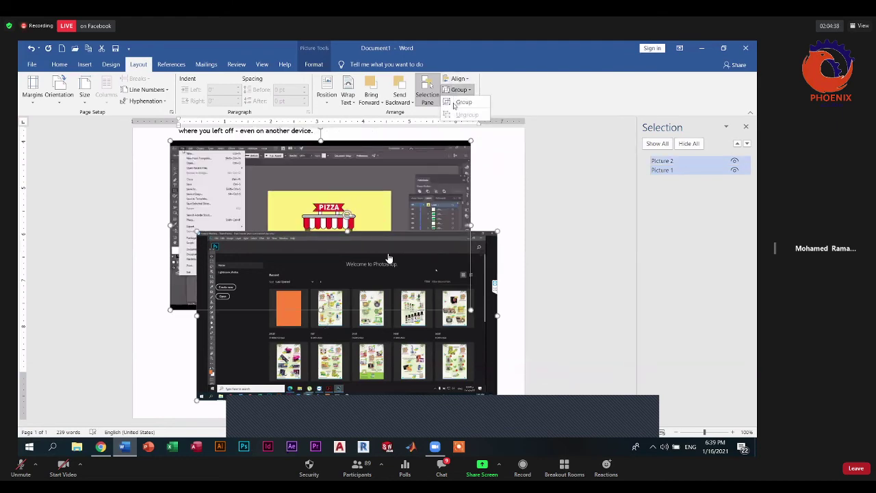
{"action": "left_click", "coordinate": [454, 106]}
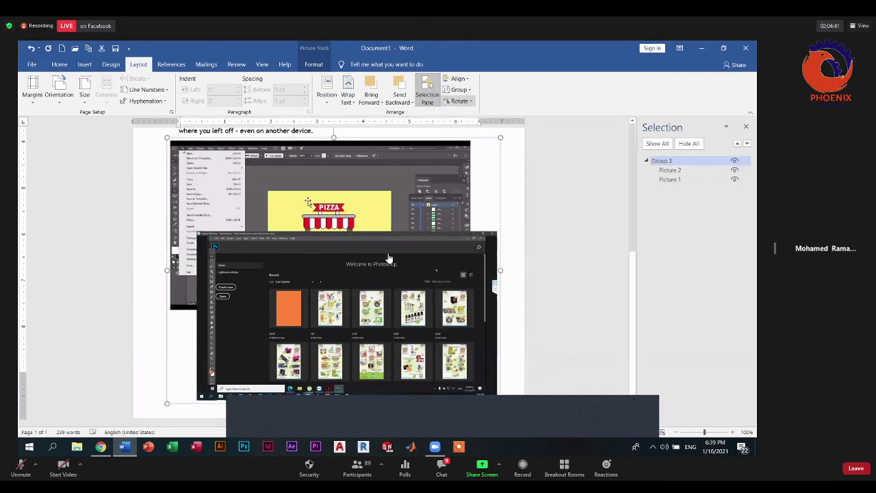
Nudge the group right and down twice with the arrow keys, then deselect it.
{"action": "key", "text": "Right"}
{"action": "key", "text": "Down"}
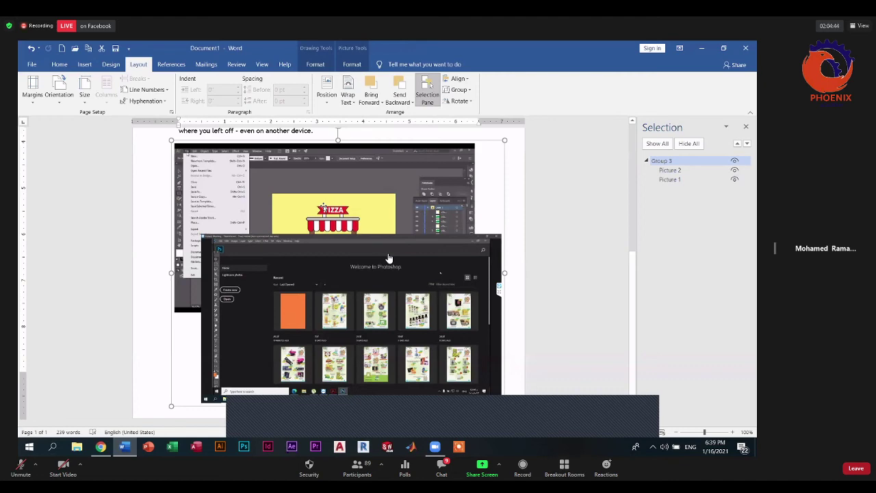
{"action": "key", "text": "Right"}
{"action": "key", "text": "Right"}
{"action": "key", "text": "Down"}
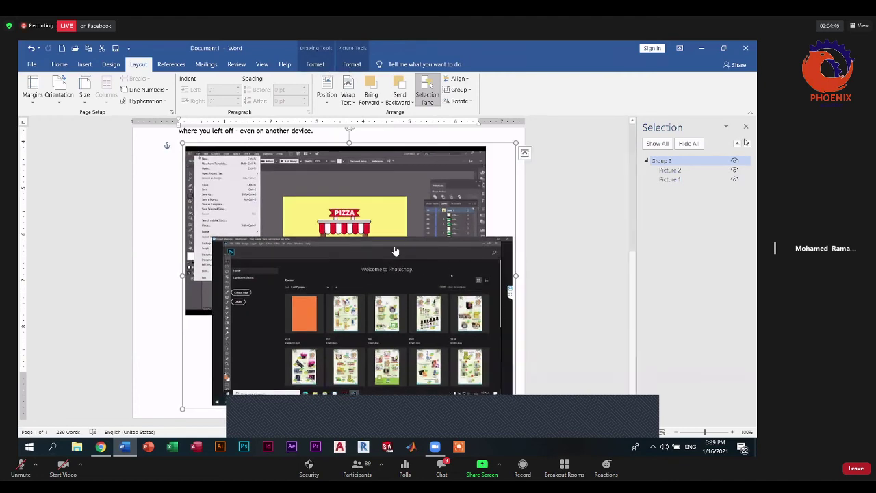
{"action": "left_click", "coordinate": [49, 366]}
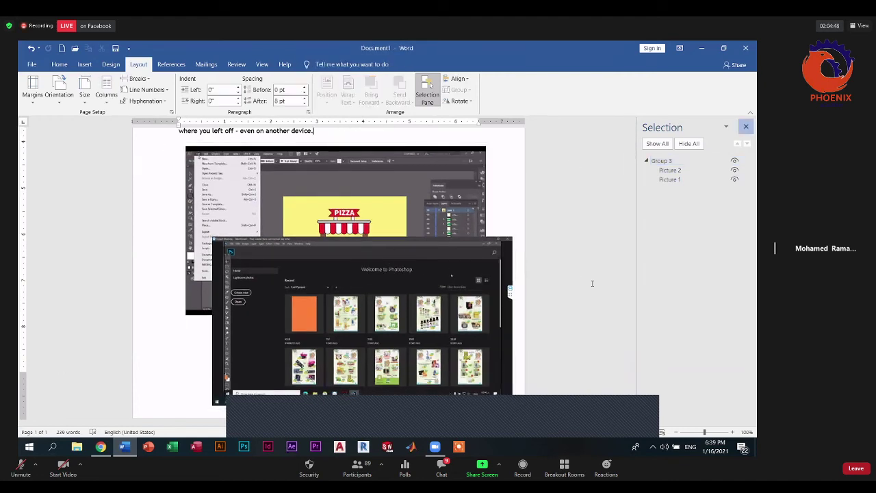
Close Word's Selection pane, open Zoom's participant list, and search then clear a participant name.
{"action": "key", "text": "alt+F10"}
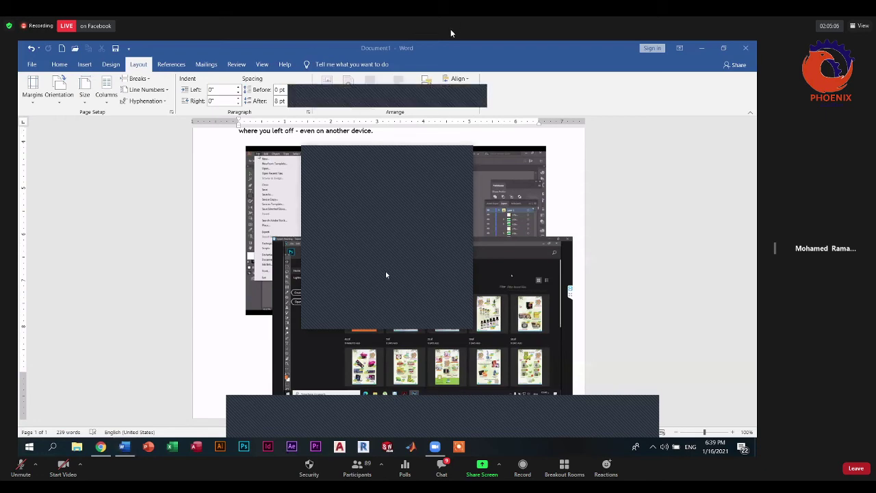
{"action": "left_click", "coordinate": [358, 468]}
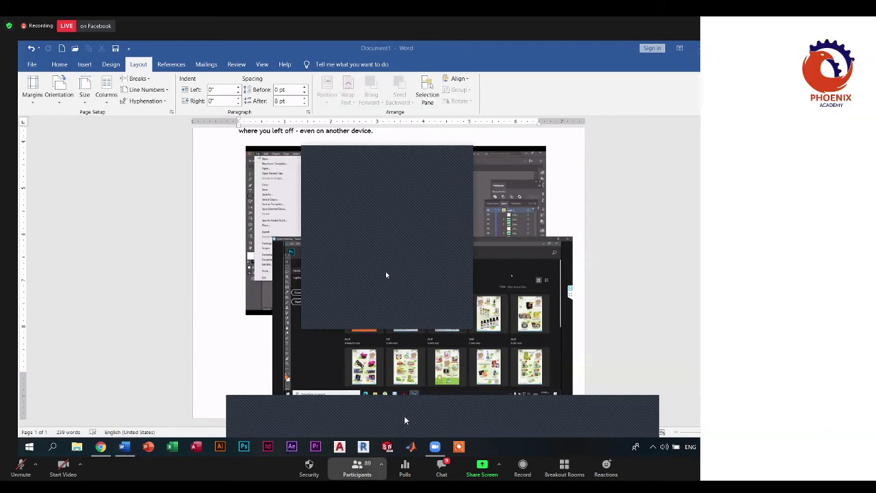
{"action": "left_click", "coordinate": [781, 48]}
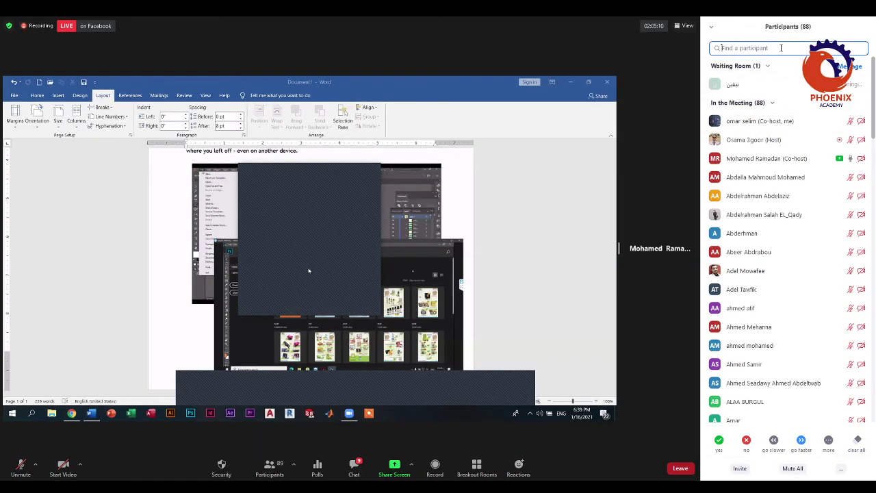
{"action": "type", "text": "lob"}
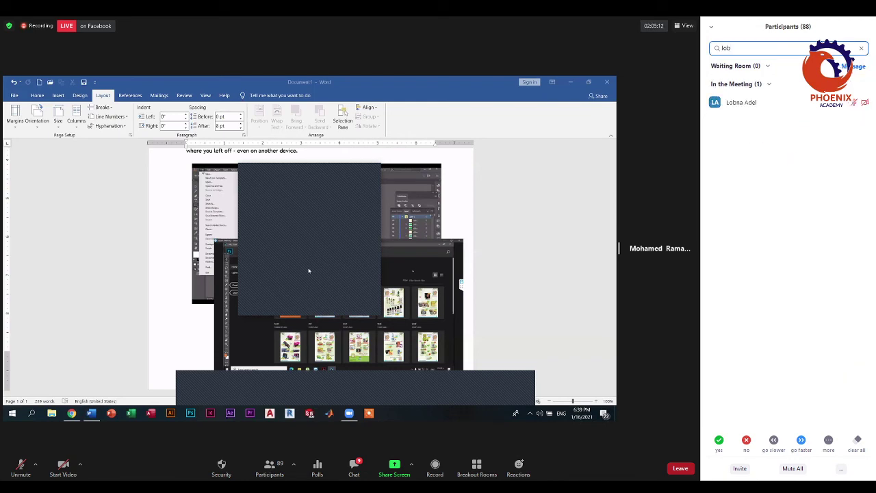
{"action": "left_click", "coordinate": [799, 95]}
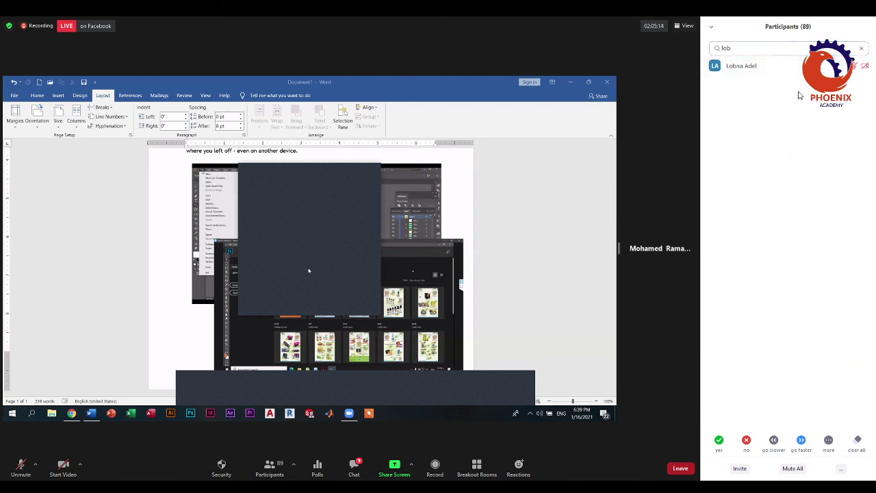
{"action": "mouse_move", "coordinate": [823, 71]}
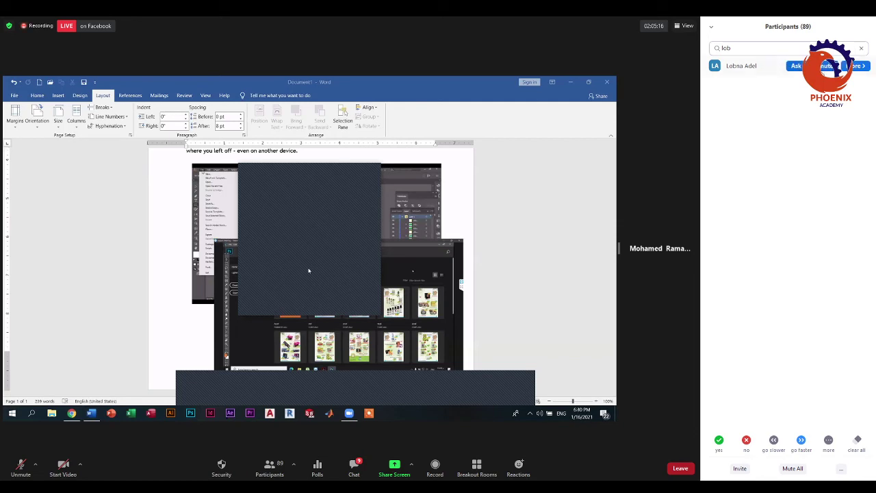
{"action": "left_click", "coordinate": [862, 48]}
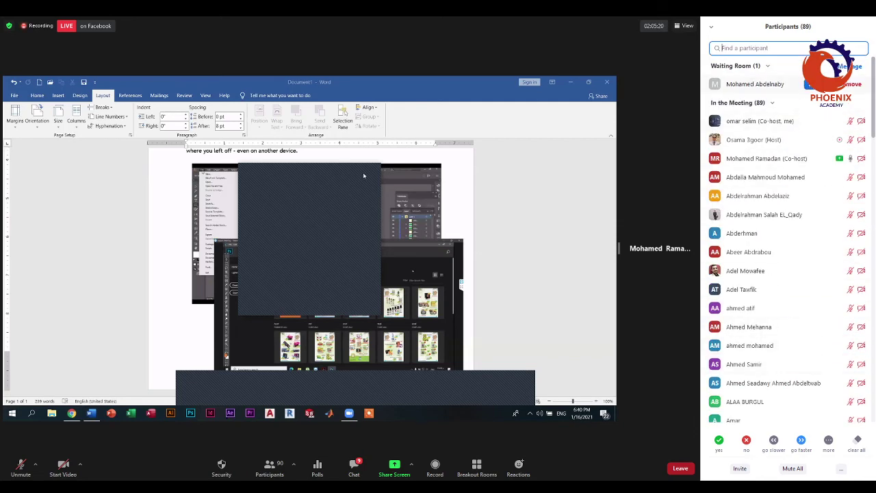
Scroll through the 90 participants and open the meeting chat alongside the list.
{"action": "scroll", "coordinate": [745, 332], "scroll_direction": "down", "scroll_amount": 4}
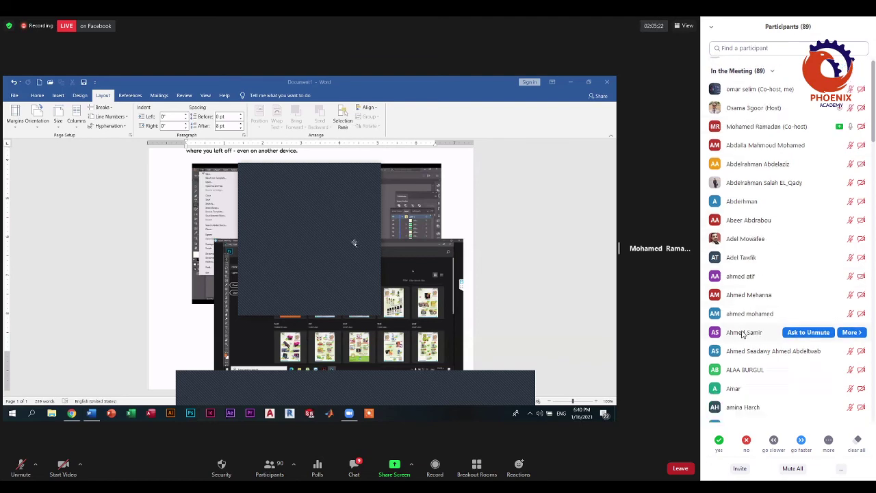
{"action": "scroll", "coordinate": [744, 333], "scroll_direction": "down", "scroll_amount": 15}
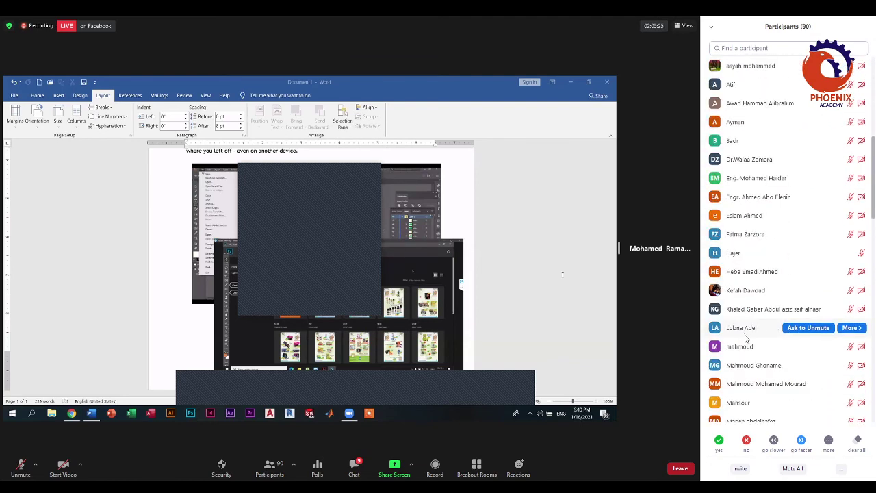
{"action": "left_click", "coordinate": [361, 466]}
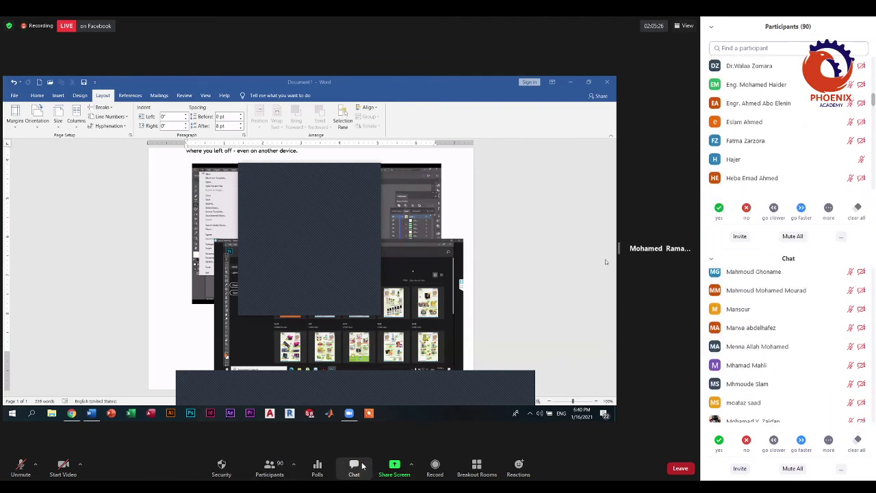
Close the Zoom meeting chat panel to get back to the Word document.
{"action": "left_click", "coordinate": [362, 466]}
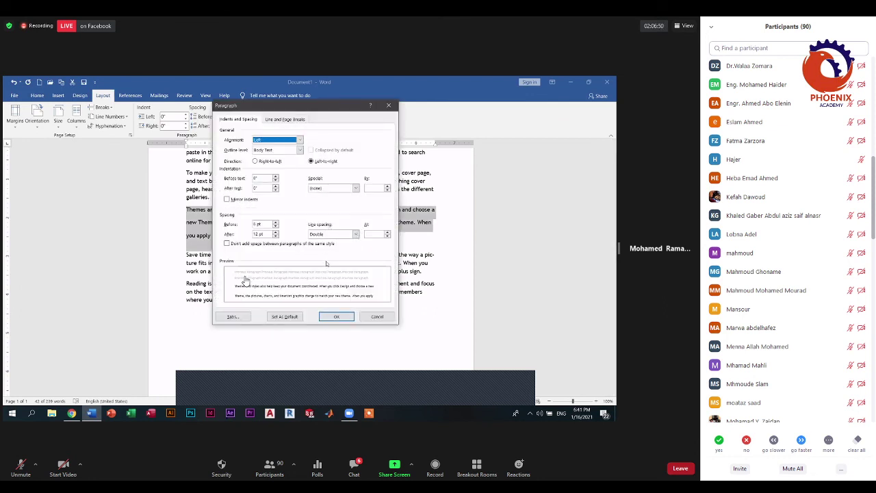
Set the Themes paragraph's line spacing to Multiple with a raised At value and apply it.
{"action": "left_click", "coordinate": [334, 234]}
{"action": "left_click", "coordinate": [343, 247]}
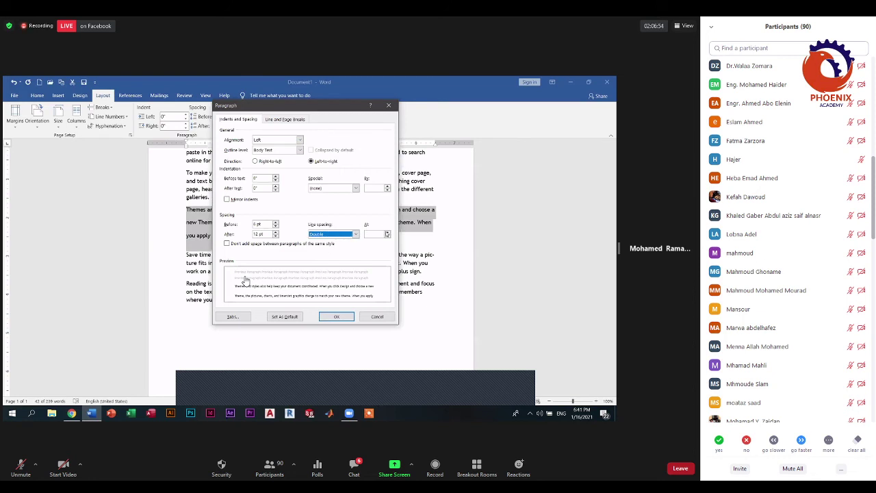
{"action": "left_click", "coordinate": [388, 231]}
{"action": "type", "text": "3"}
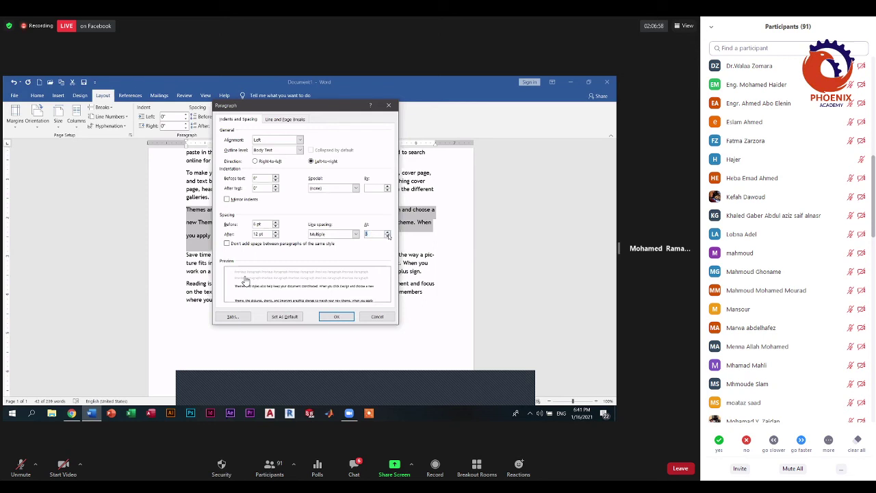
{"action": "left_click", "coordinate": [388, 232]}
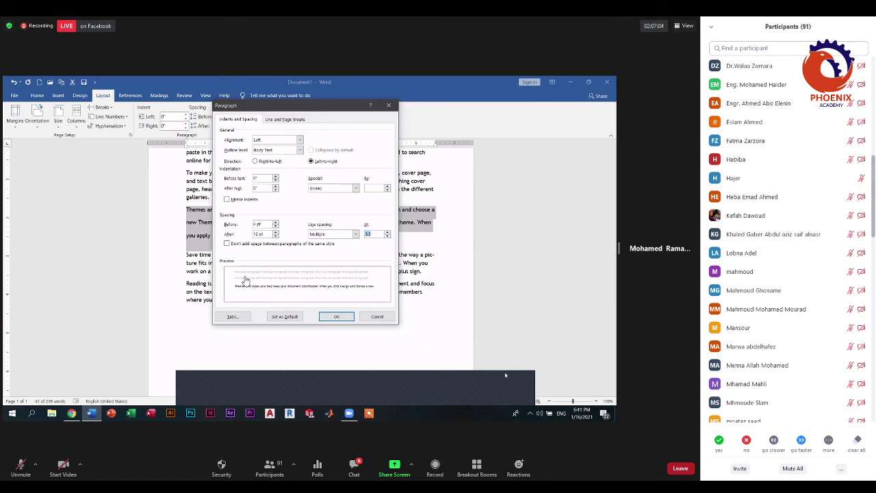
{"action": "type", "text": "1"}
{"action": "key", "text": "Return"}
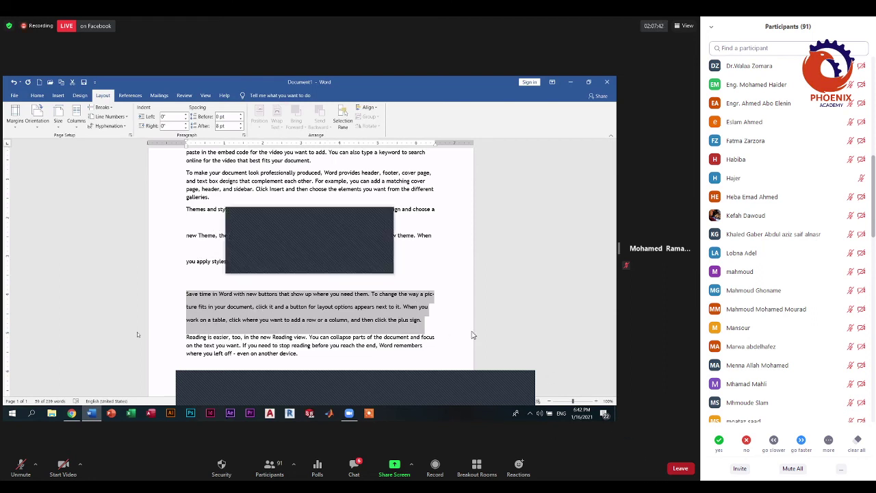
{"action": "scroll", "coordinate": [808, 335], "scroll_direction": "down", "scroll_amount": 2}
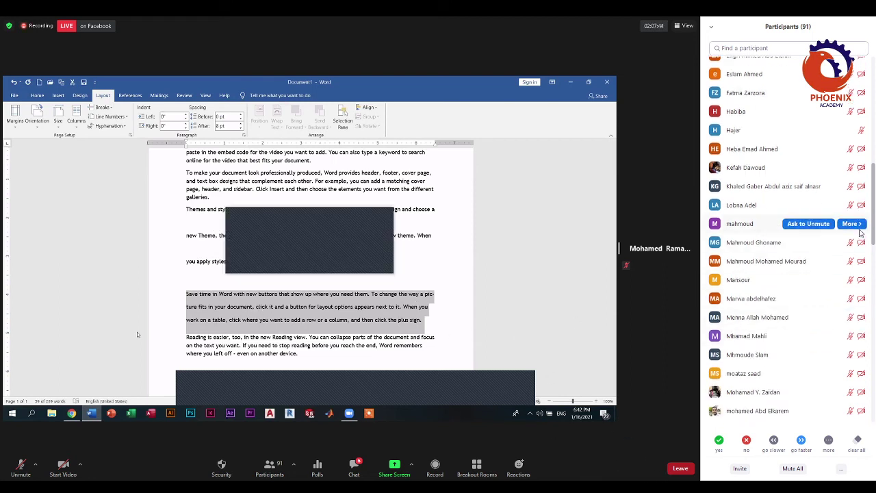
{"action": "left_click_drag", "start_coordinate": [873, 232], "coordinate": [874, 414]}
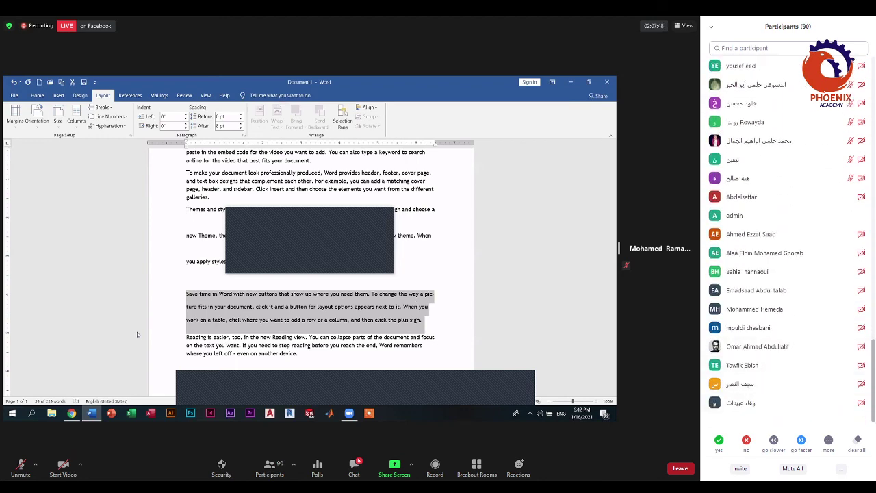